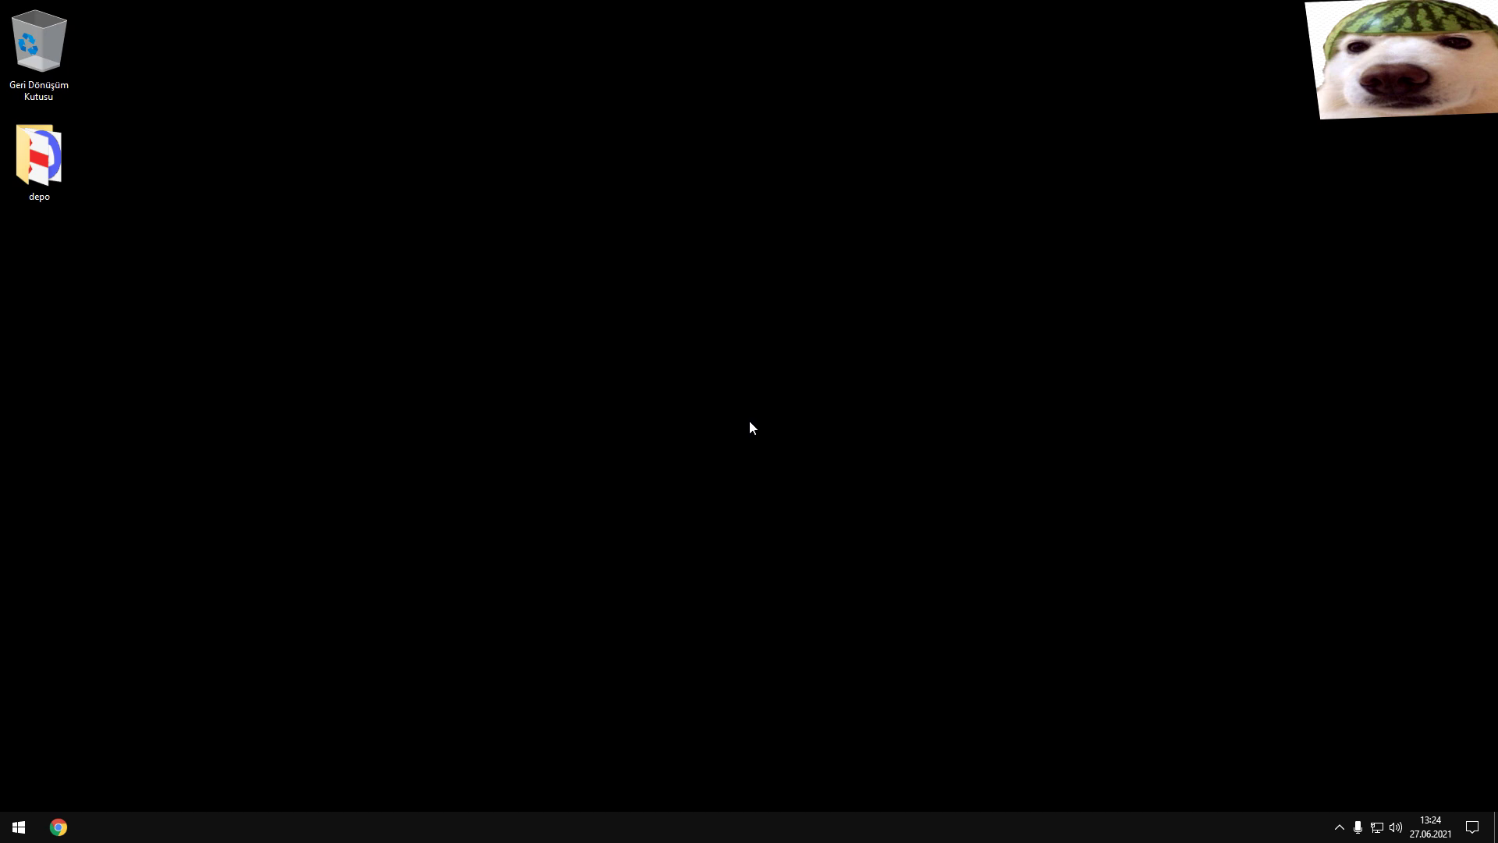
- Open Paint and draw black freehand lines splitting the canvas's upper part into three boxes side by side
key(super)
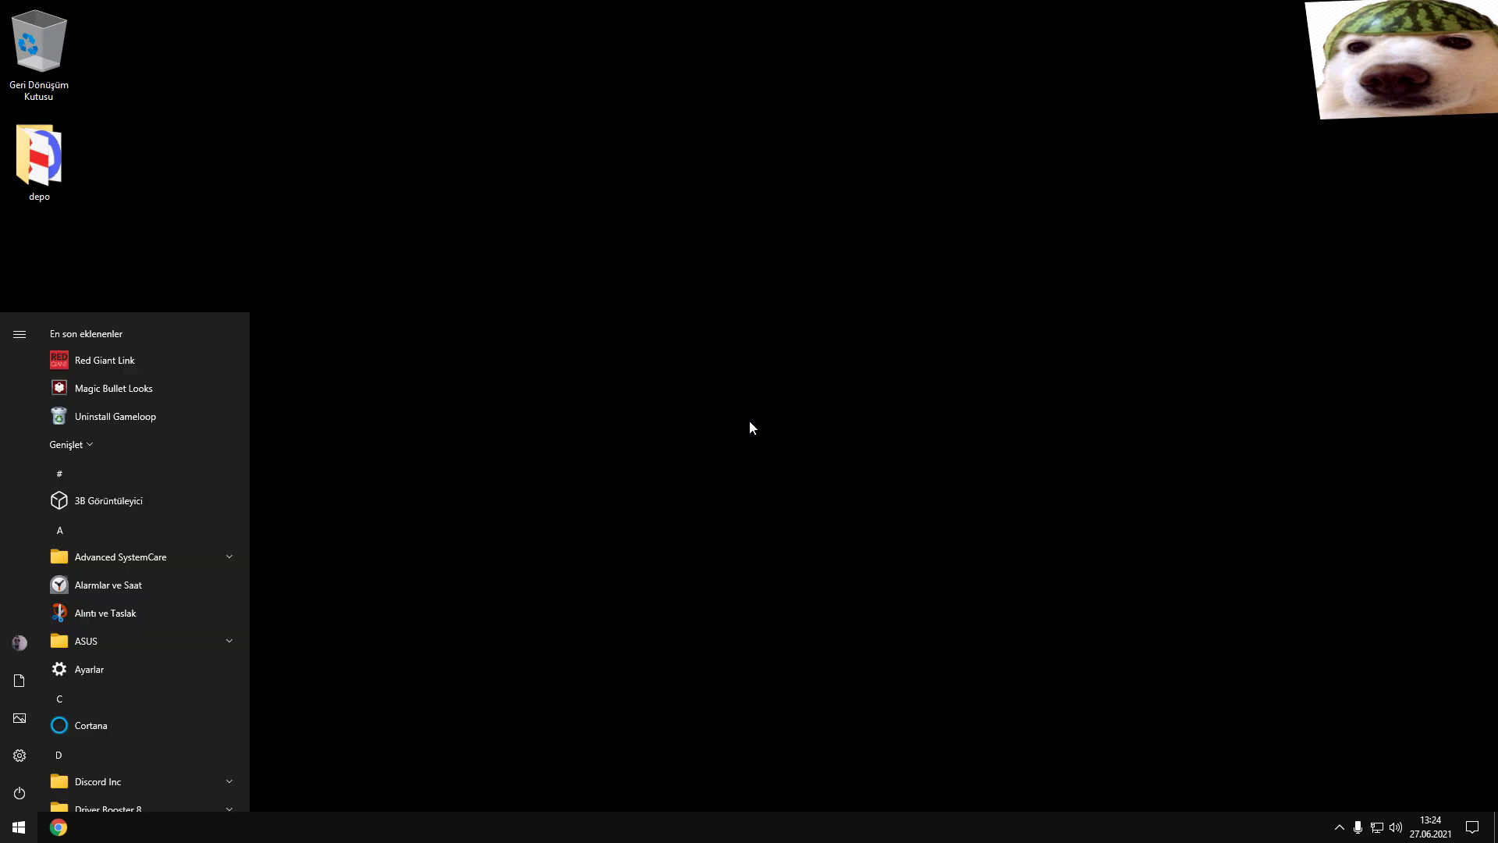
text(pai)
key(Return)
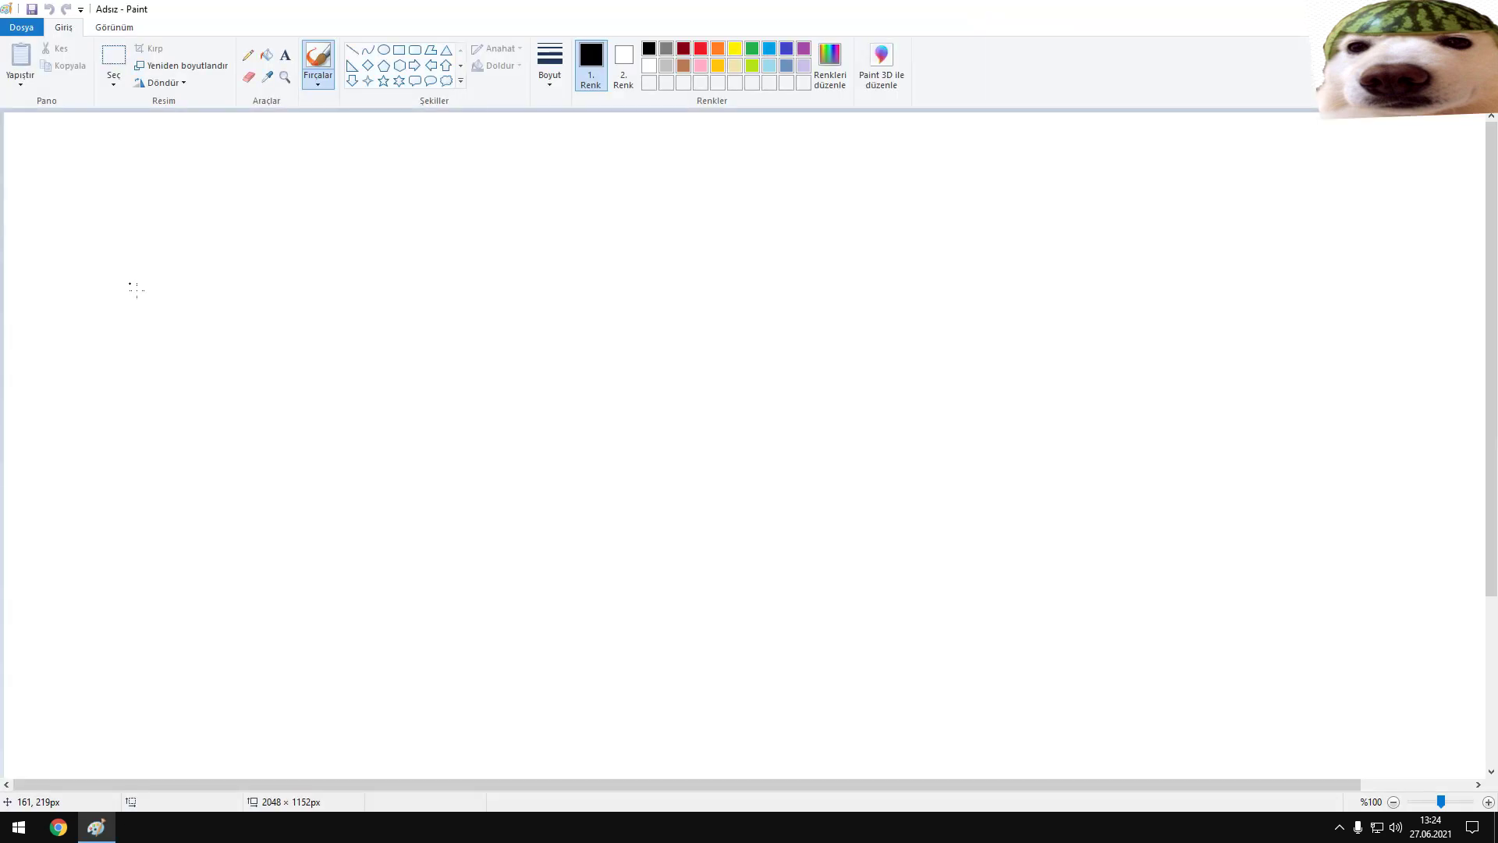
mouse_move(371, 119)
mouse_down()
mouse_move(379, 400)
mouse_move(4, 389)
mouse_up()
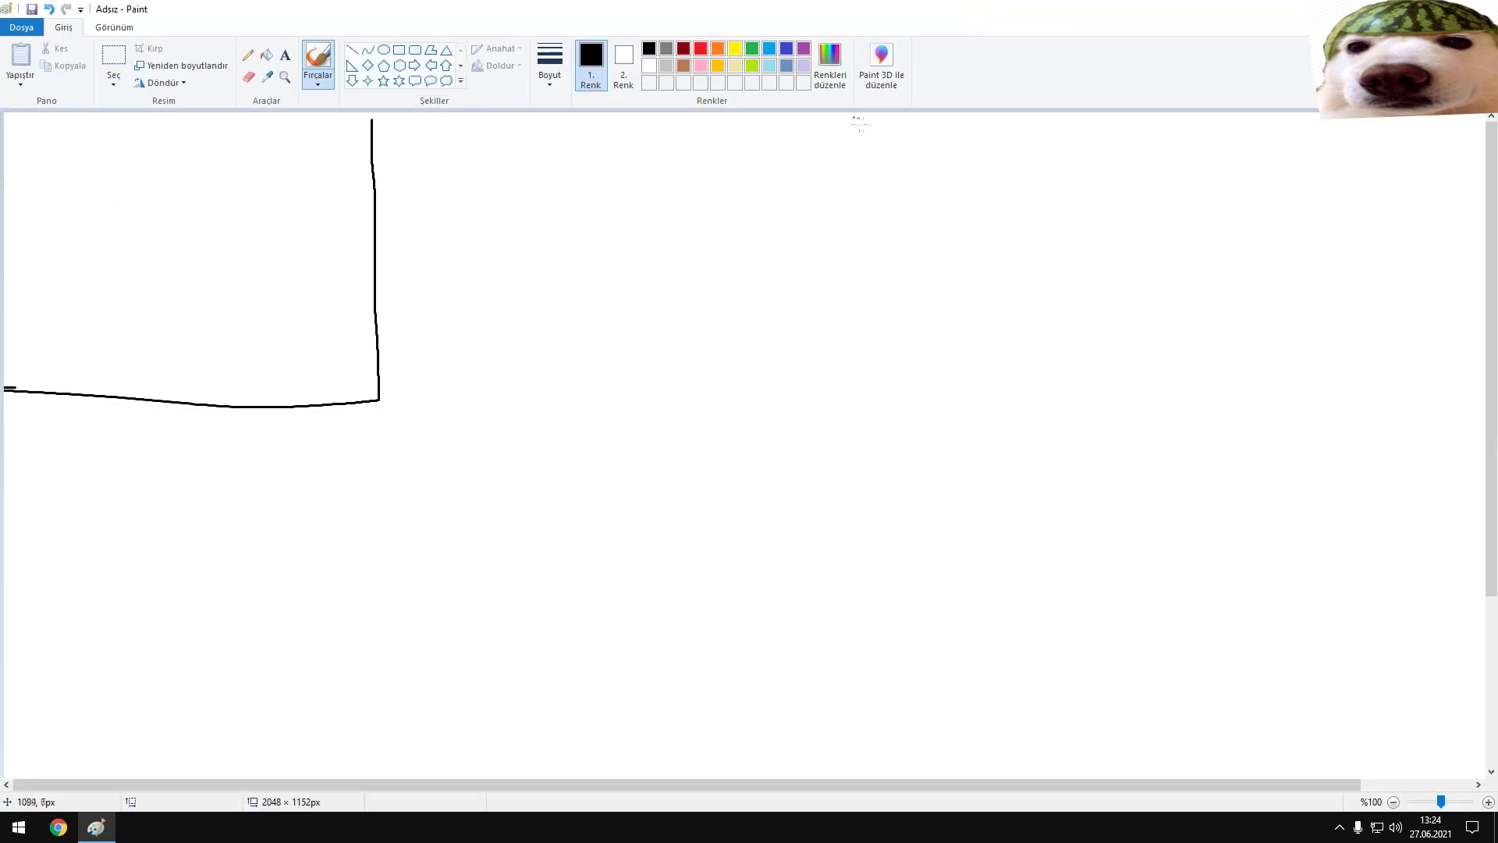
mouse_move(850, 117)
mouse_down()
mouse_move(870, 335)
mouse_move(355, 408)
mouse_up()
drag(865, 413, 1486, 391)
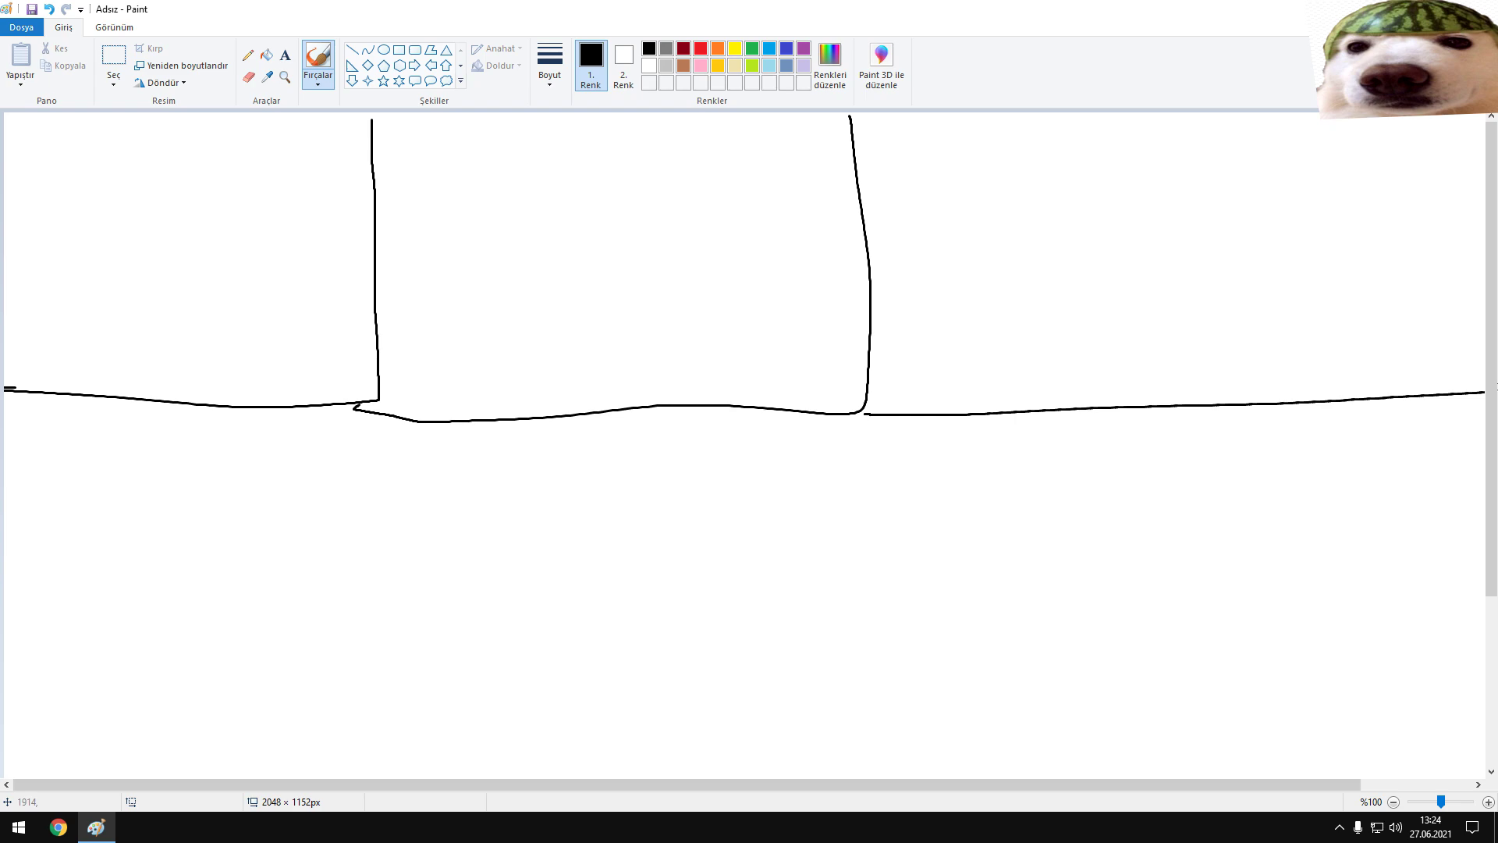
- Handwrite the labels i3, i5 and i7 at the top of the three boxes, one per box
mouse_move(13, 119)
mouse_down()
mouse_move(14, 149)
mouse_move(37, 158)
mouse_up()
mouse_move(421, 139)
mouse_down()
mouse_move(422, 164)
mouse_move(432, 127)
mouse_move(499, 156)
mouse_move(466, 170)
mouse_up()
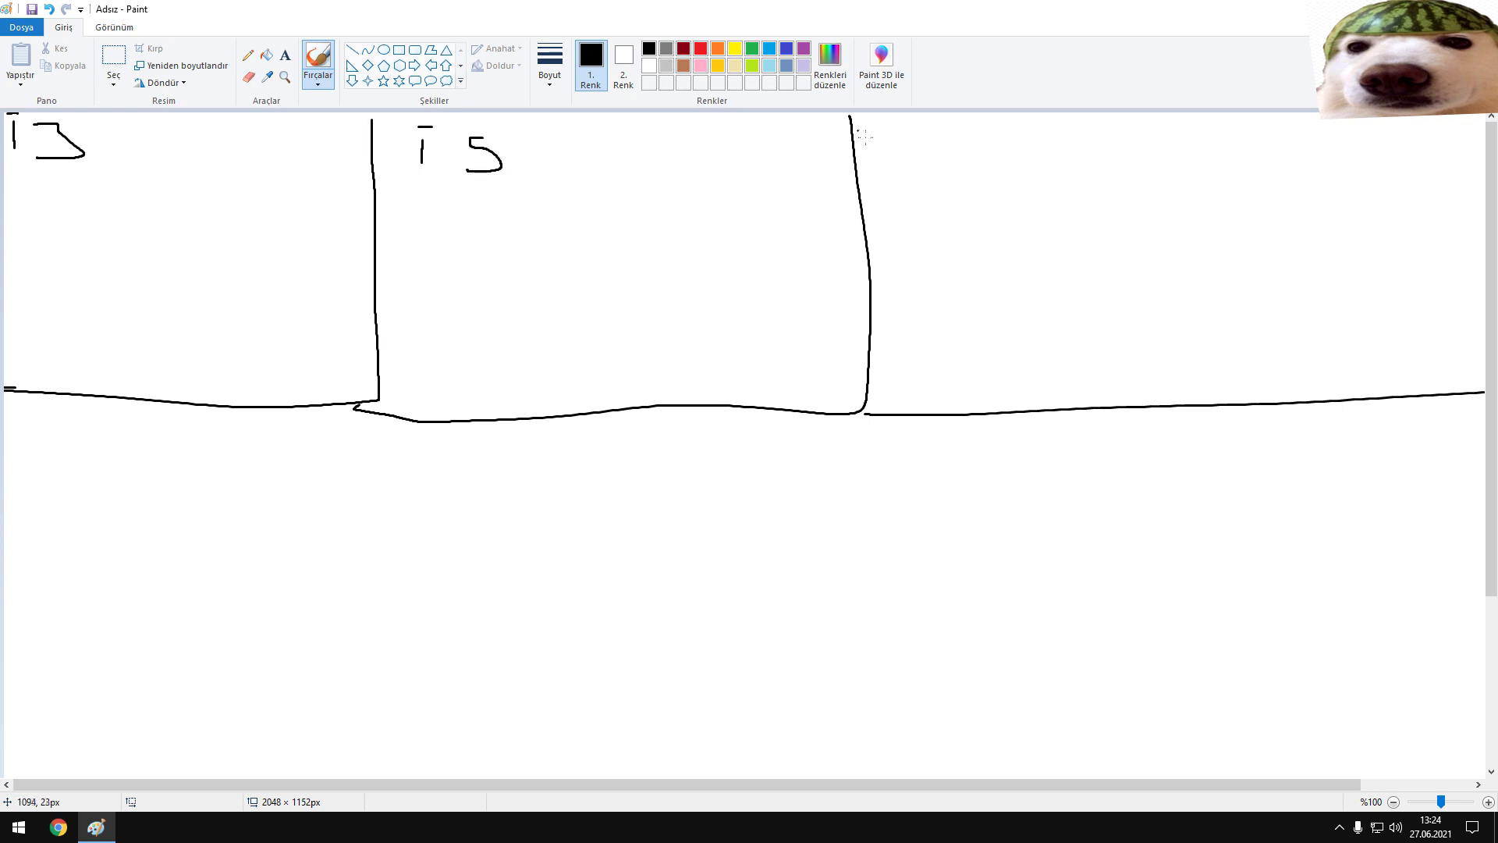
mouse_move(909, 145)
mouse_down()
mouse_move(904, 177)
mouse_move(1037, 161)
mouse_up()
- Handwrite GT 1030 beneath the i3 label in the first box
mouse_move(18, 179)
mouse_down()
mouse_move(5, 195)
mouse_move(35, 205)
mouse_up()
mouse_move(31, 180)
mouse_down()
mouse_move(64, 178)
mouse_move(84, 207)
mouse_up()
drag(84, 181, 115, 209)
drag(140, 187, 156, 209)
drag(230, 194, 195, 201)
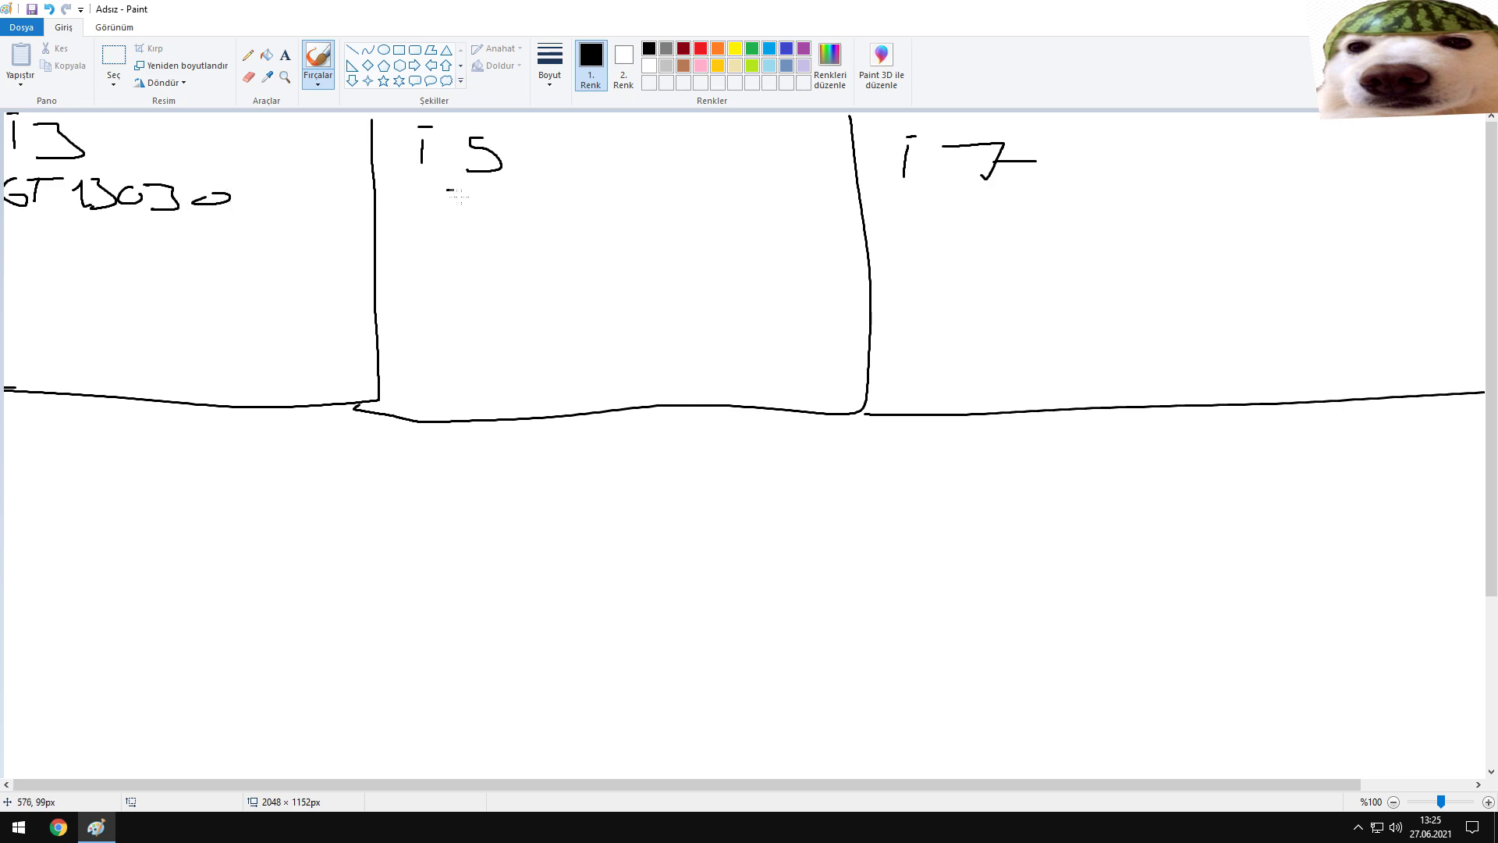
- Handwrite GTX 1050 beneath the i5 label and RTX 2060 beneath the i7 label
mouse_move(449, 189)
mouse_down()
mouse_move(472, 210)
mouse_move(484, 191)
mouse_move(509, 209)
mouse_move(585, 203)
mouse_up()
mouse_move(394, 189)
mouse_down()
mouse_move(390, 205)
mouse_move(428, 209)
mouse_move(417, 188)
mouse_move(408, 213)
mouse_move(431, 213)
mouse_move(443, 189)
mouse_move(459, 213)
mouse_move(440, 218)
mouse_up()
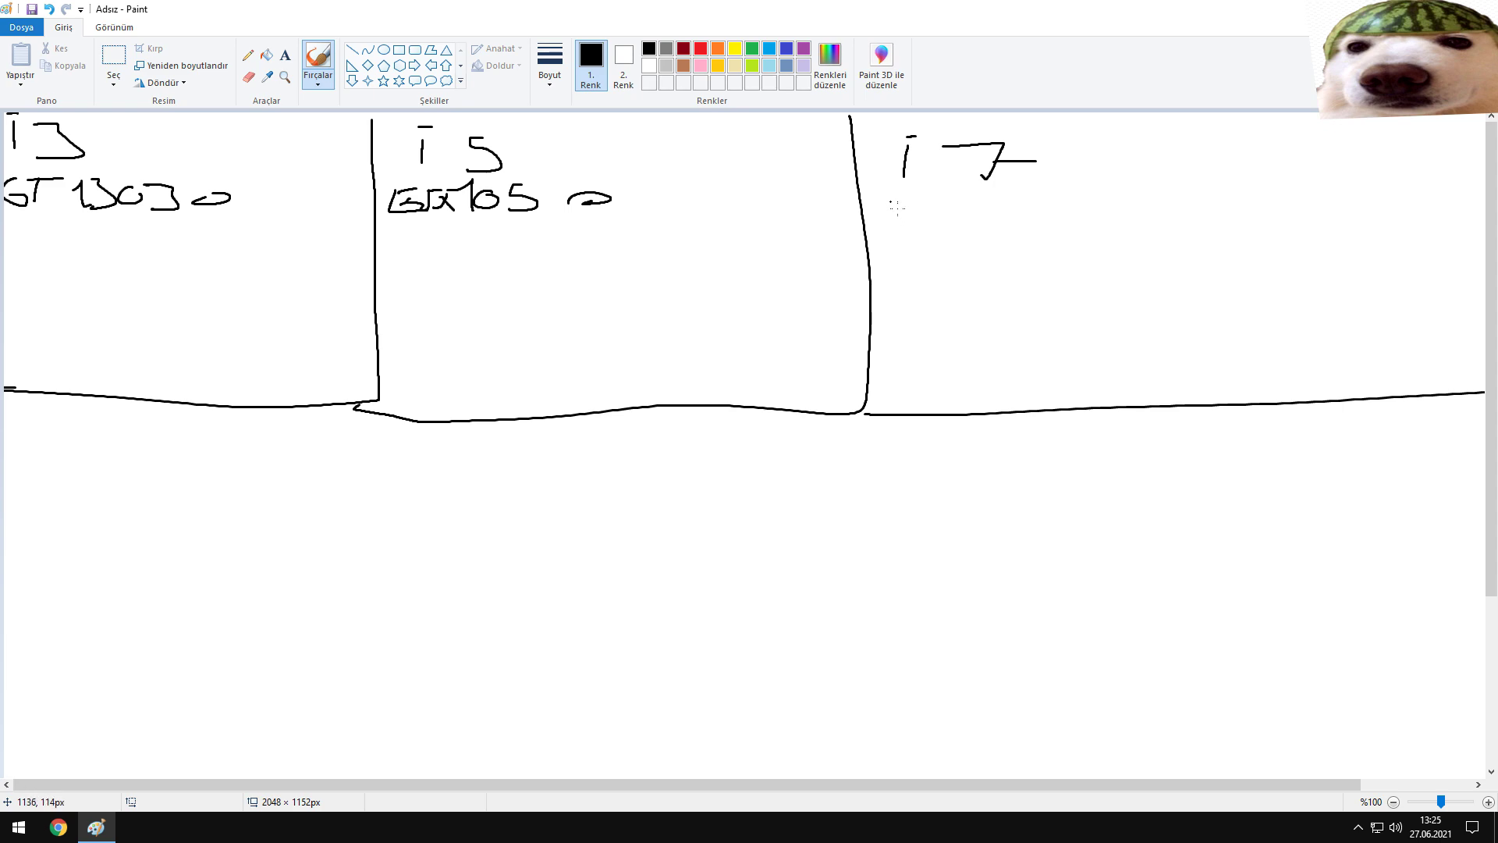
mouse_move(895, 204)
mouse_down()
mouse_move(930, 223)
mouse_move(975, 208)
mouse_up()
mouse_move(866, 217)
mouse_down()
mouse_move(860, 227)
mouse_move(892, 204)
mouse_move(899, 225)
mouse_up()
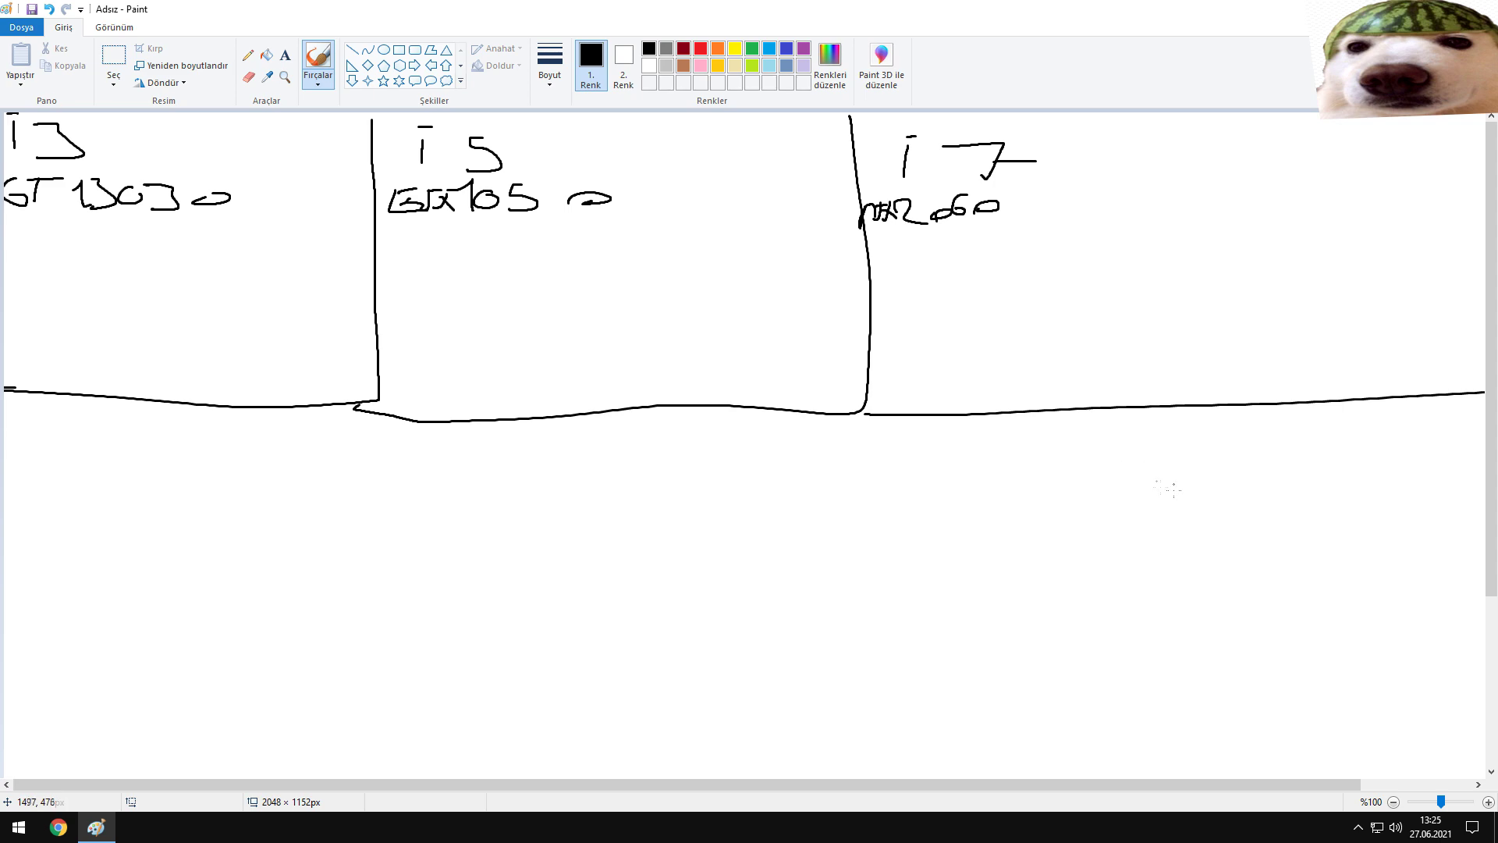
- Draw a vertical divider below the i7 box's corner and handwrite the heading "orta" in the area beside it
drag(875, 421, 821, 776)
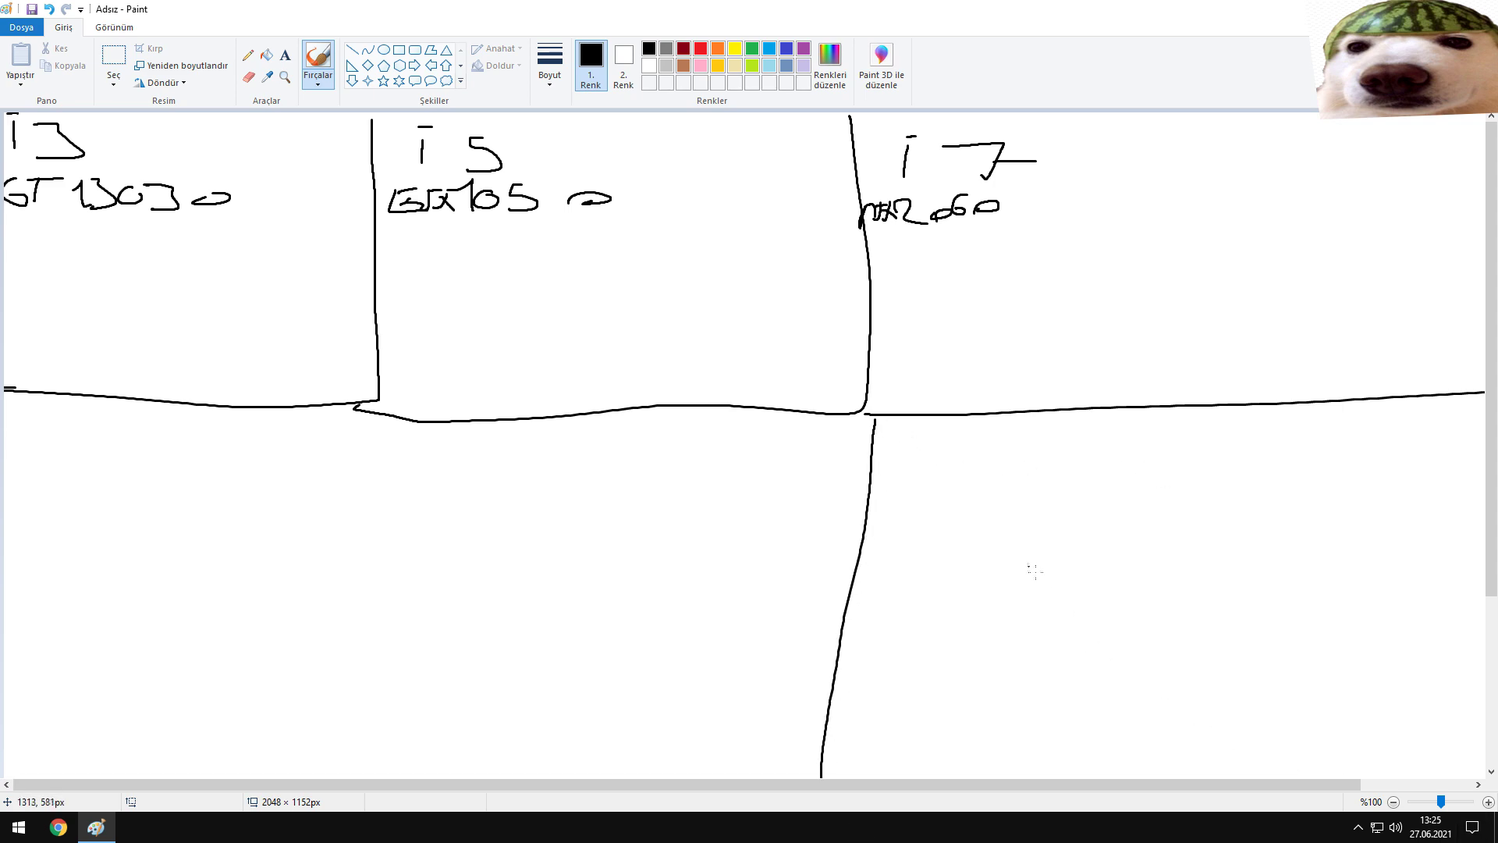
mouse_move(1048, 490)
mouse_down()
mouse_move(1096, 487)
mouse_move(1049, 487)
mouse_up()
mouse_move(1149, 497)
mouse_down()
mouse_move(1149, 475)
mouse_move(1185, 461)
mouse_up()
mouse_move(1213, 451)
mouse_down()
mouse_move(1215, 488)
mouse_move(1255, 457)
mouse_up()
drag(1301, 466, 1342, 484)
- Draw five short horizontal lines stacked as a list below the "orta" heading
drag(899, 553, 988, 553)
drag(899, 587, 995, 592)
drag(911, 631, 1015, 640)
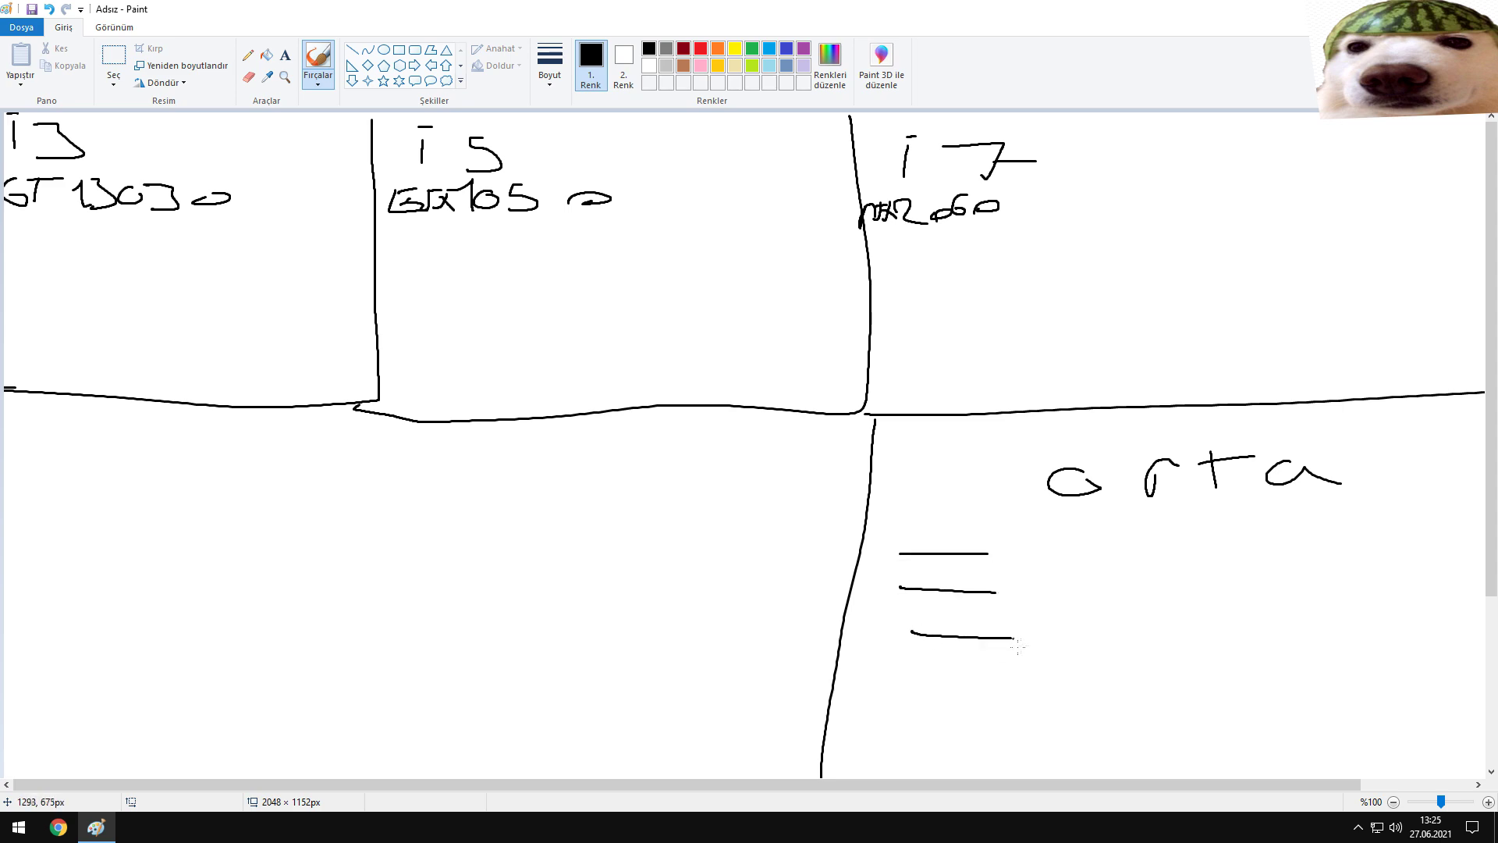
drag(919, 667, 991, 678)
drag(920, 695, 1020, 727)
- Draw small circles at the ends of the first two list lines and one near each graphics card name
drag(1023, 540, 1020, 541)
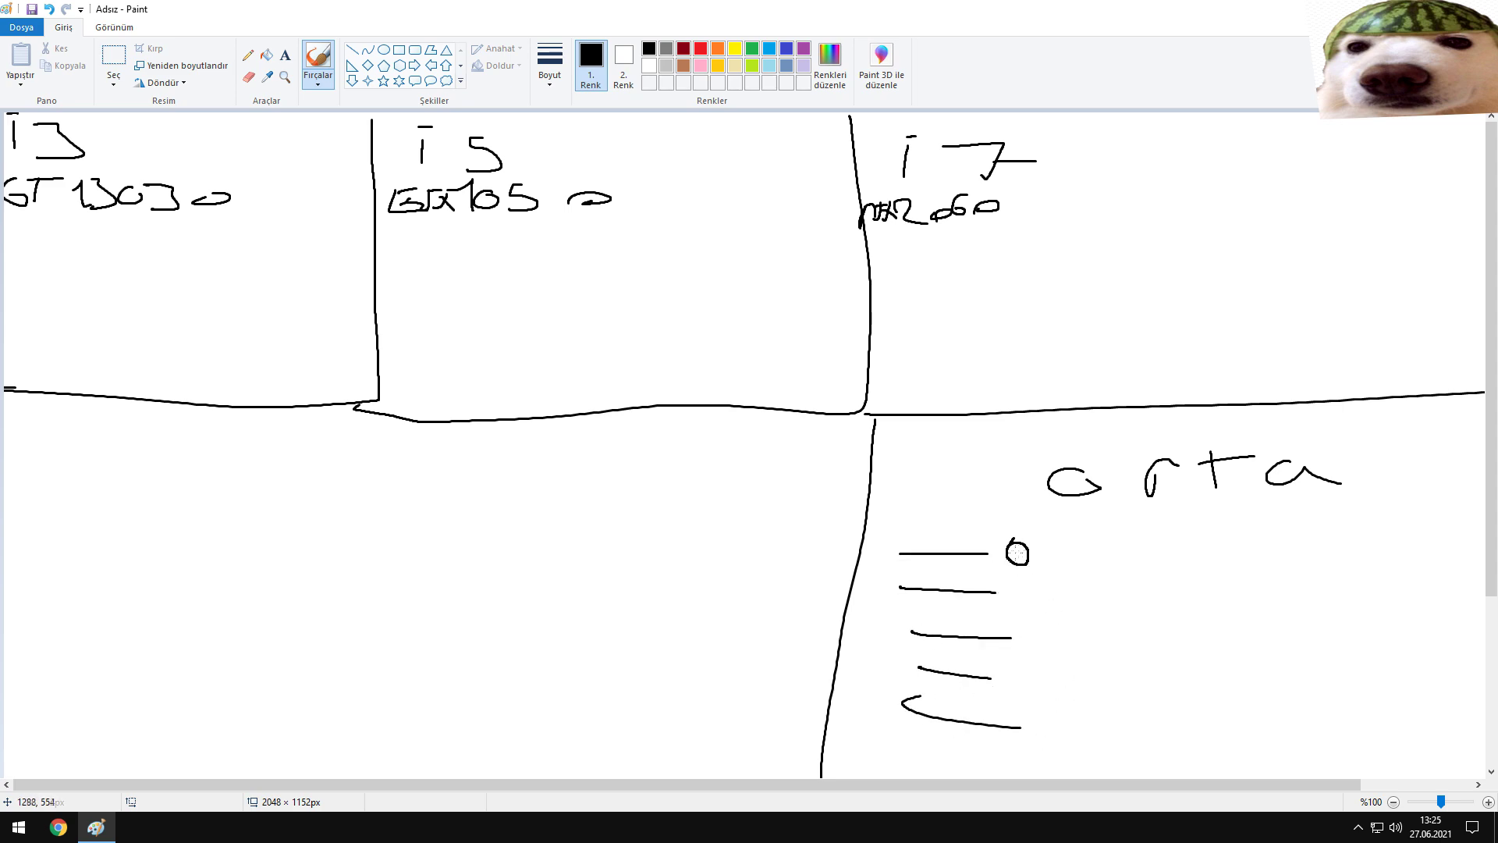
drag(939, 234, 923, 238)
mouse_move(1025, 582)
mouse_down()
mouse_move(1002, 599)
mouse_move(1024, 584)
mouse_up()
drag(678, 207, 679, 209)
drag(322, 204, 319, 209)
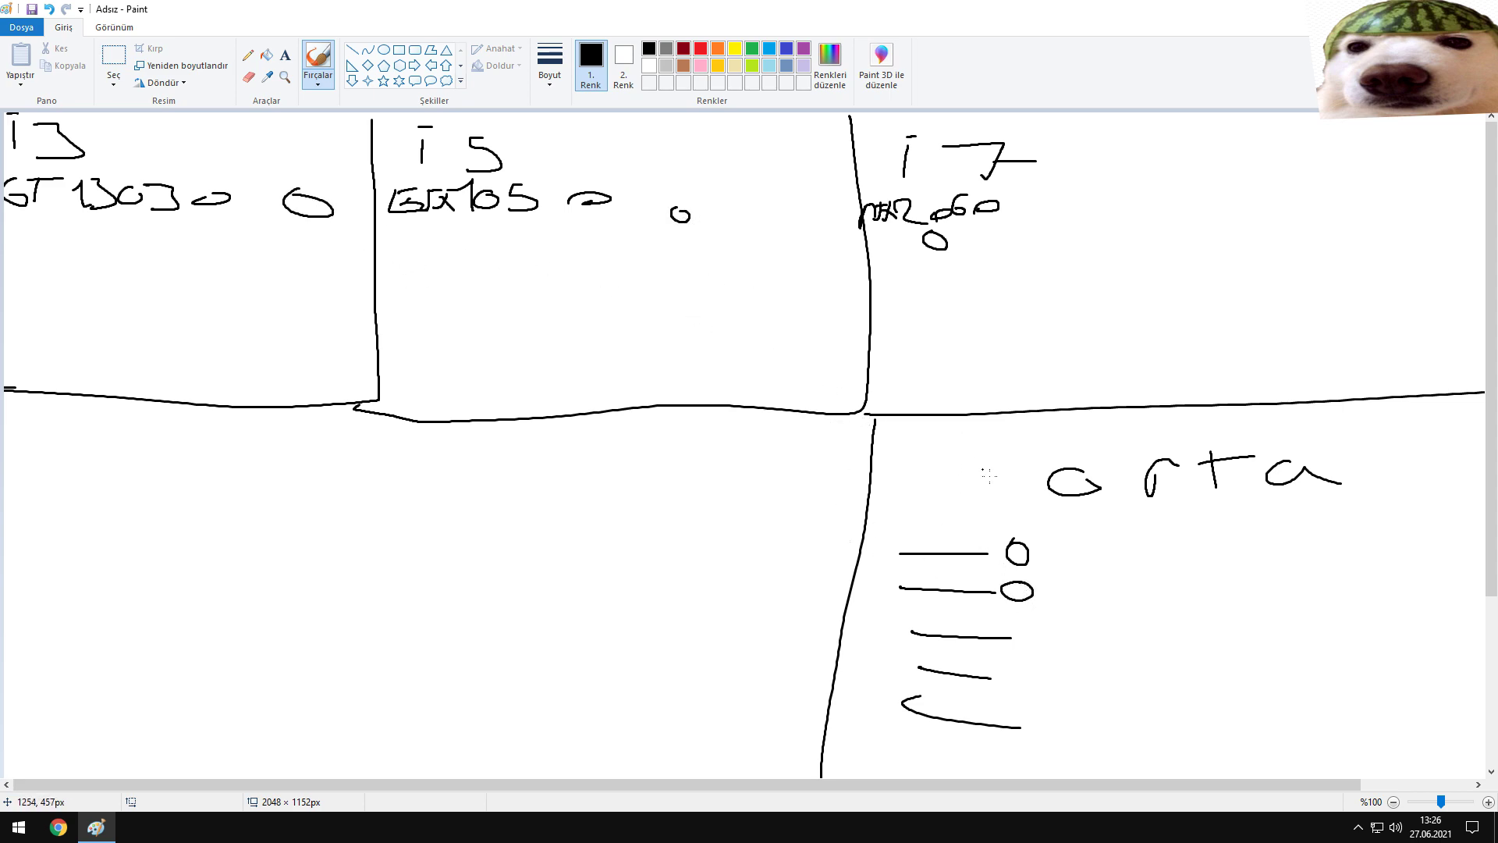
- Circle the "orta" heading and draw a filled black spot beside the i5 label
mouse_move(1061, 511)
mouse_down()
mouse_move(1385, 460)
mouse_move(1045, 449)
mouse_move(1116, 523)
mouse_up()
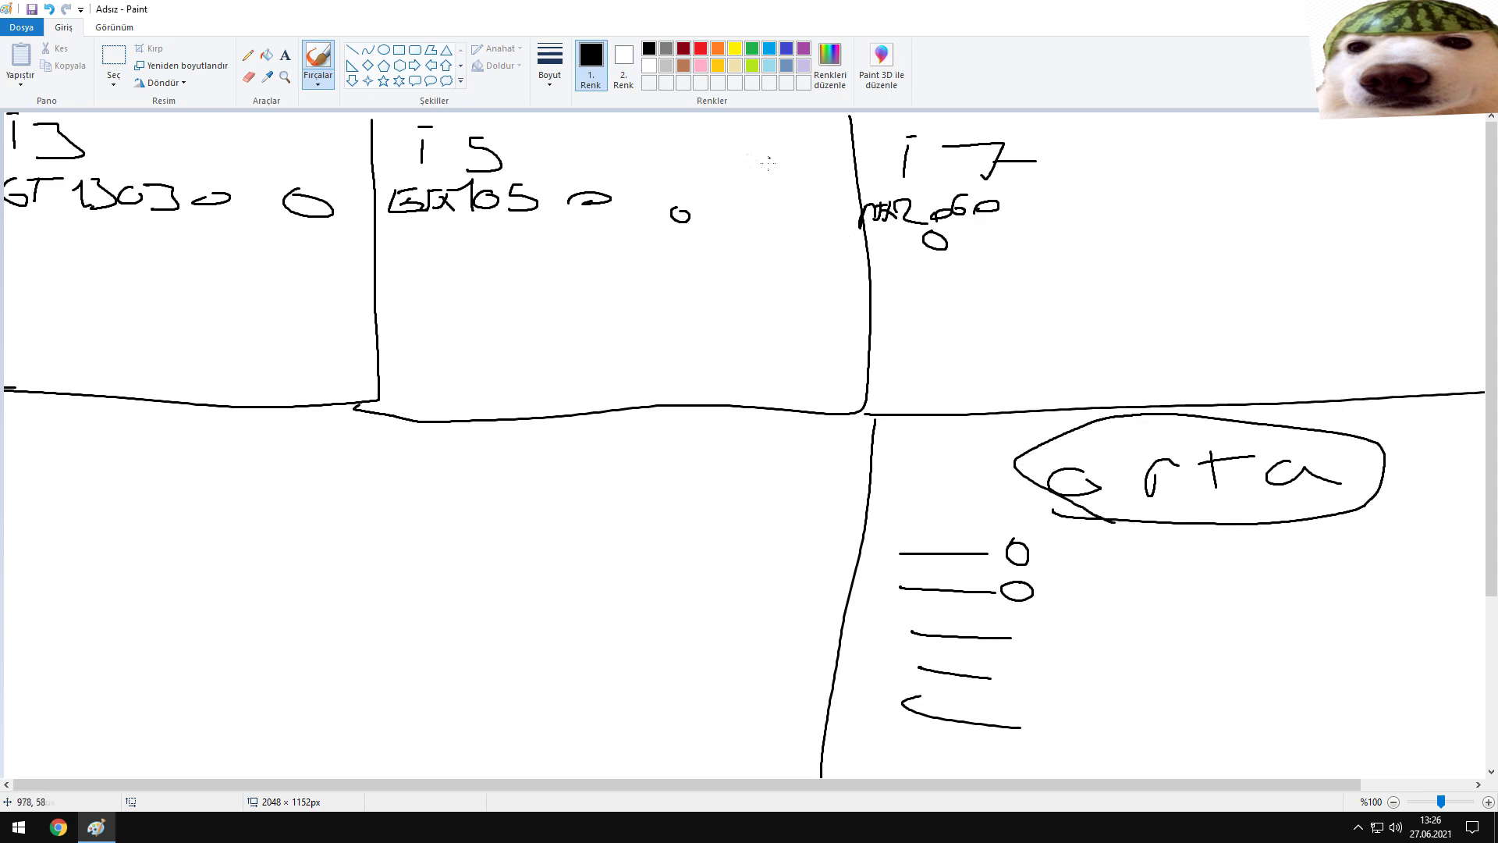
mouse_move(653, 169)
mouse_down()
mouse_move(646, 156)
mouse_move(656, 170)
mouse_up()
mouse_move(644, 160)
mouse_down()
mouse_move(656, 167)
mouse_move(632, 154)
mouse_move(642, 166)
mouse_up()
- In orange, draw a vertical divider below the i3 box and a row of four ovals with short scribbles inside
click(718, 48)
drag(364, 414, 348, 776)
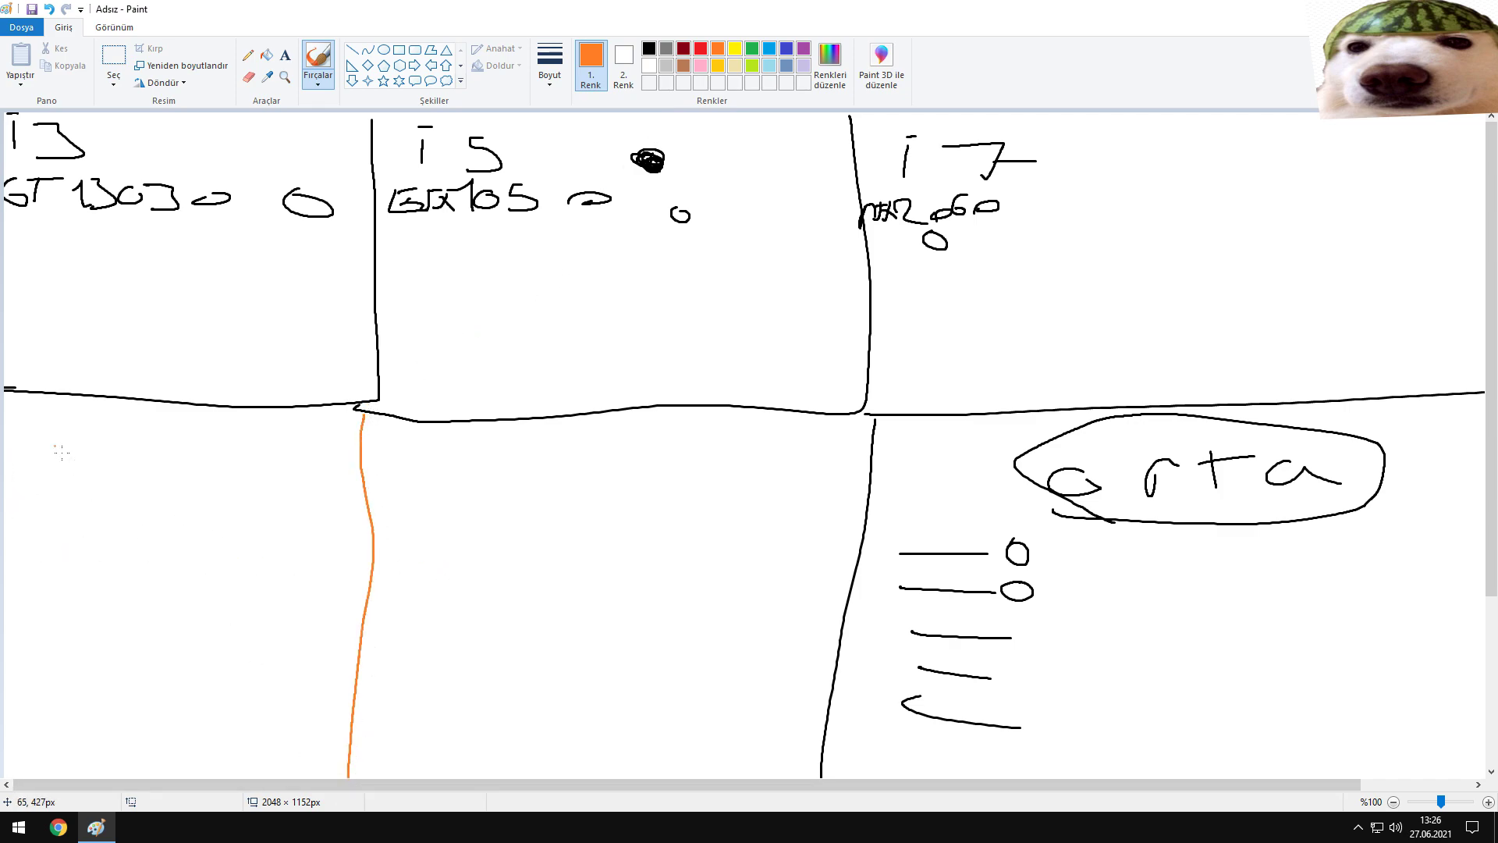
mouse_move(25, 434)
mouse_down()
mouse_move(92, 439)
mouse_move(156, 468)
mouse_up()
drag(251, 457, 291, 477)
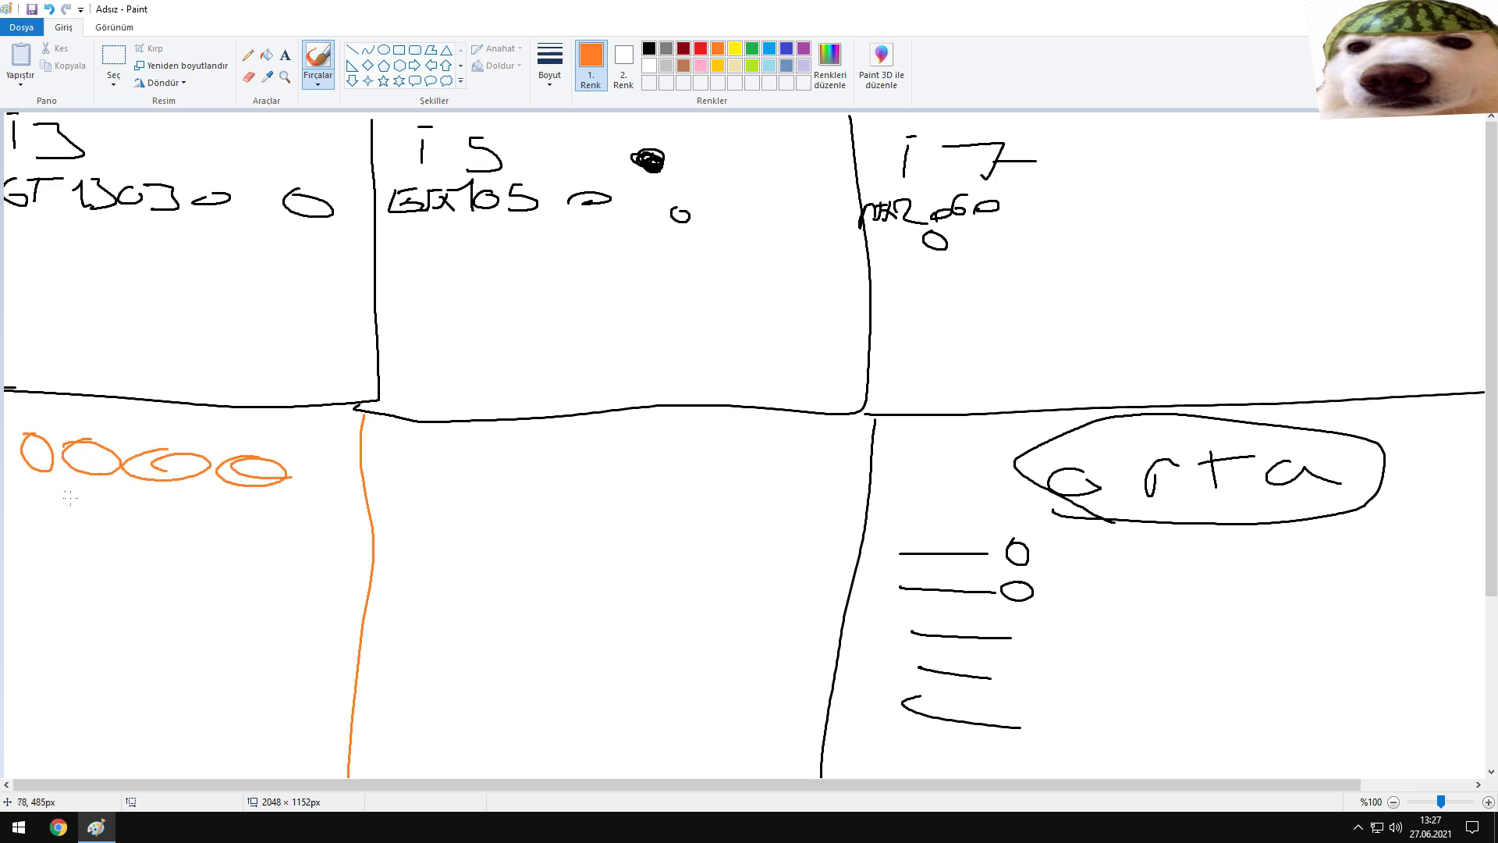
mouse_move(30, 454)
mouse_down()
mouse_move(102, 472)
mouse_move(292, 460)
mouse_up()
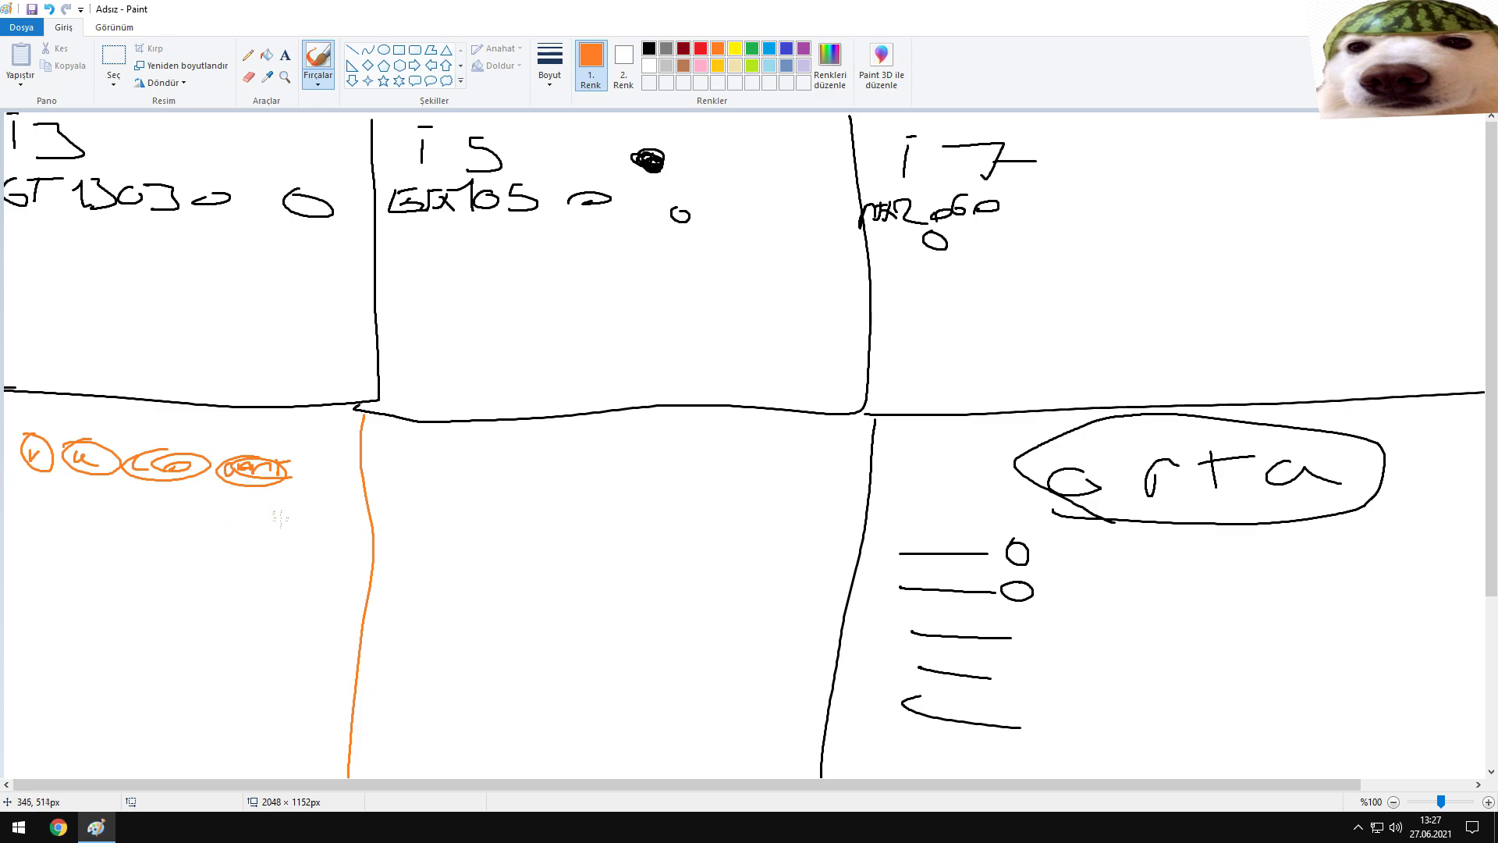
- Handwrite "= OP = config" in orange after the row of ovals
drag(308, 465, 337, 464)
mouse_move(313, 487)
mouse_down()
mouse_move(405, 499)
mouse_move(427, 470)
mouse_up()
mouse_move(450, 469)
mouse_down()
mouse_move(450, 497)
mouse_move(471, 448)
mouse_move(536, 481)
mouse_up()
drag(511, 503, 561, 498)
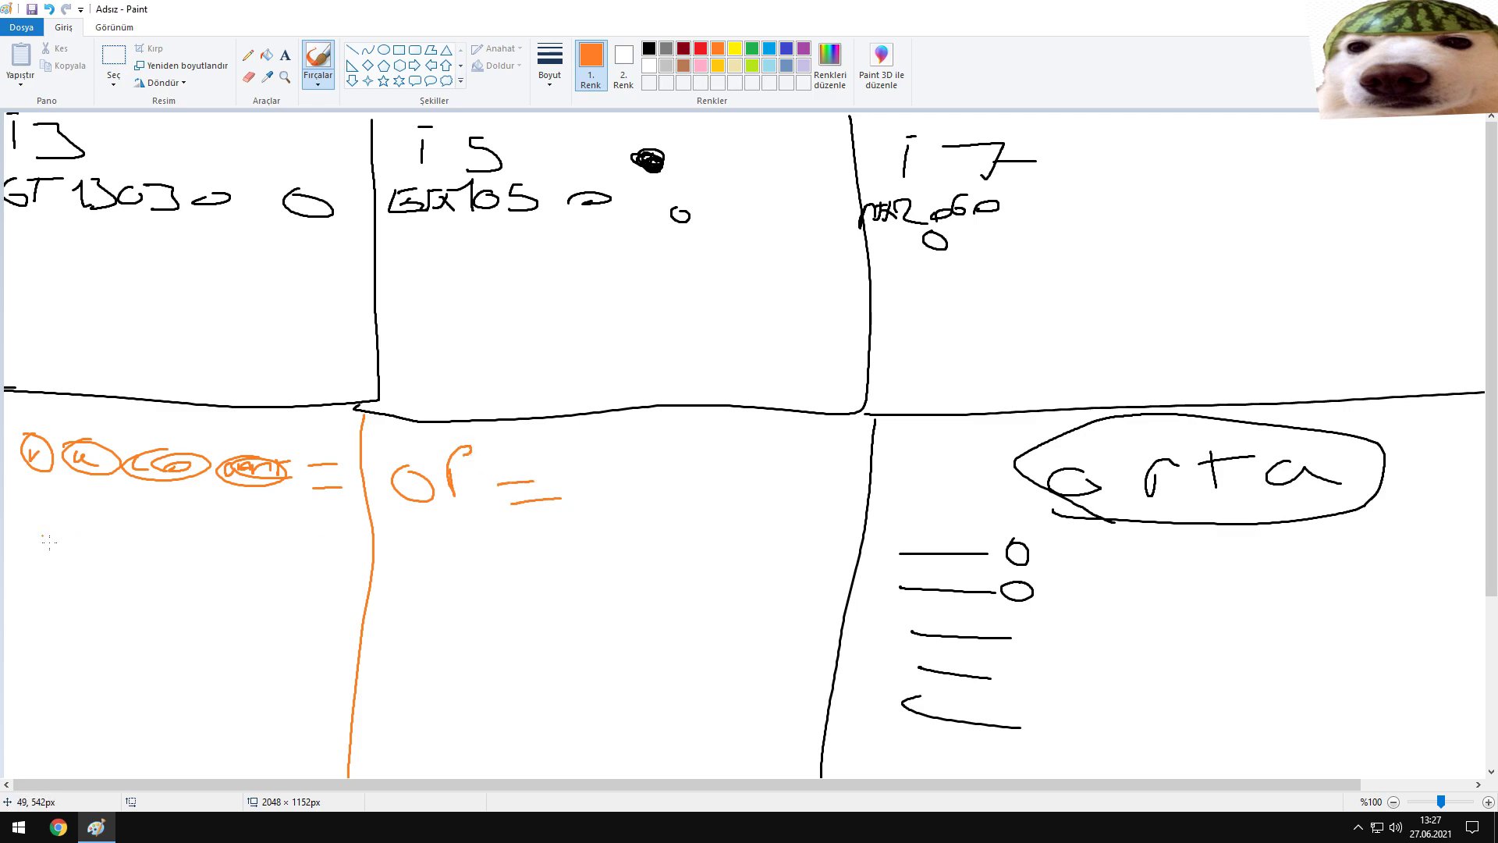
mouse_move(577, 463)
mouse_down()
mouse_move(593, 503)
mouse_move(625, 479)
mouse_move(700, 489)
mouse_move(728, 456)
mouse_up()
drag(704, 476, 735, 468)
drag(754, 474, 792, 479)
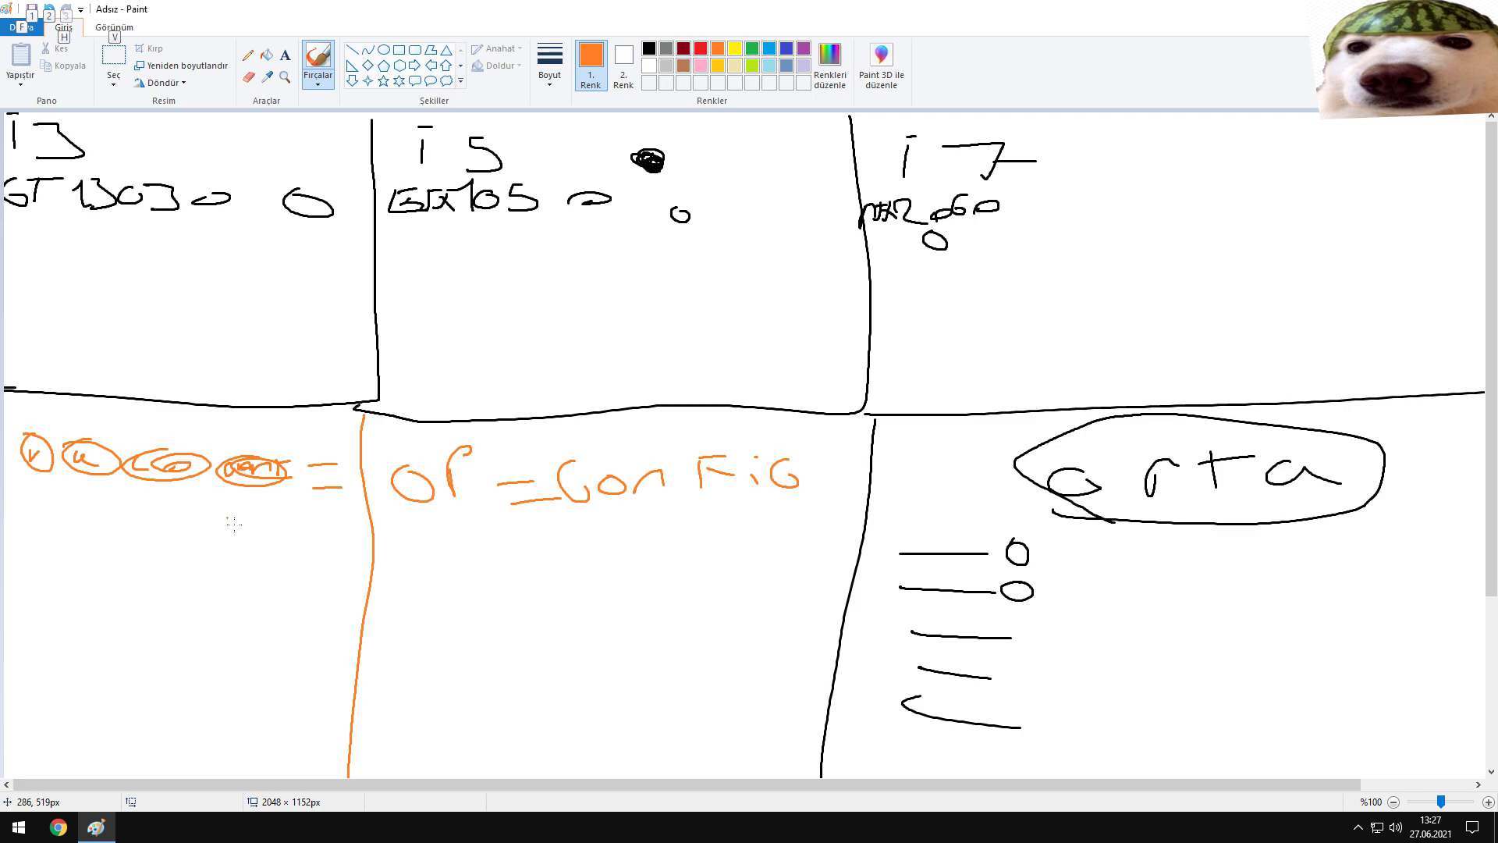
- Open %appdata% through the Windows Run dialog and go up to the AppData folder
click(19, 827)
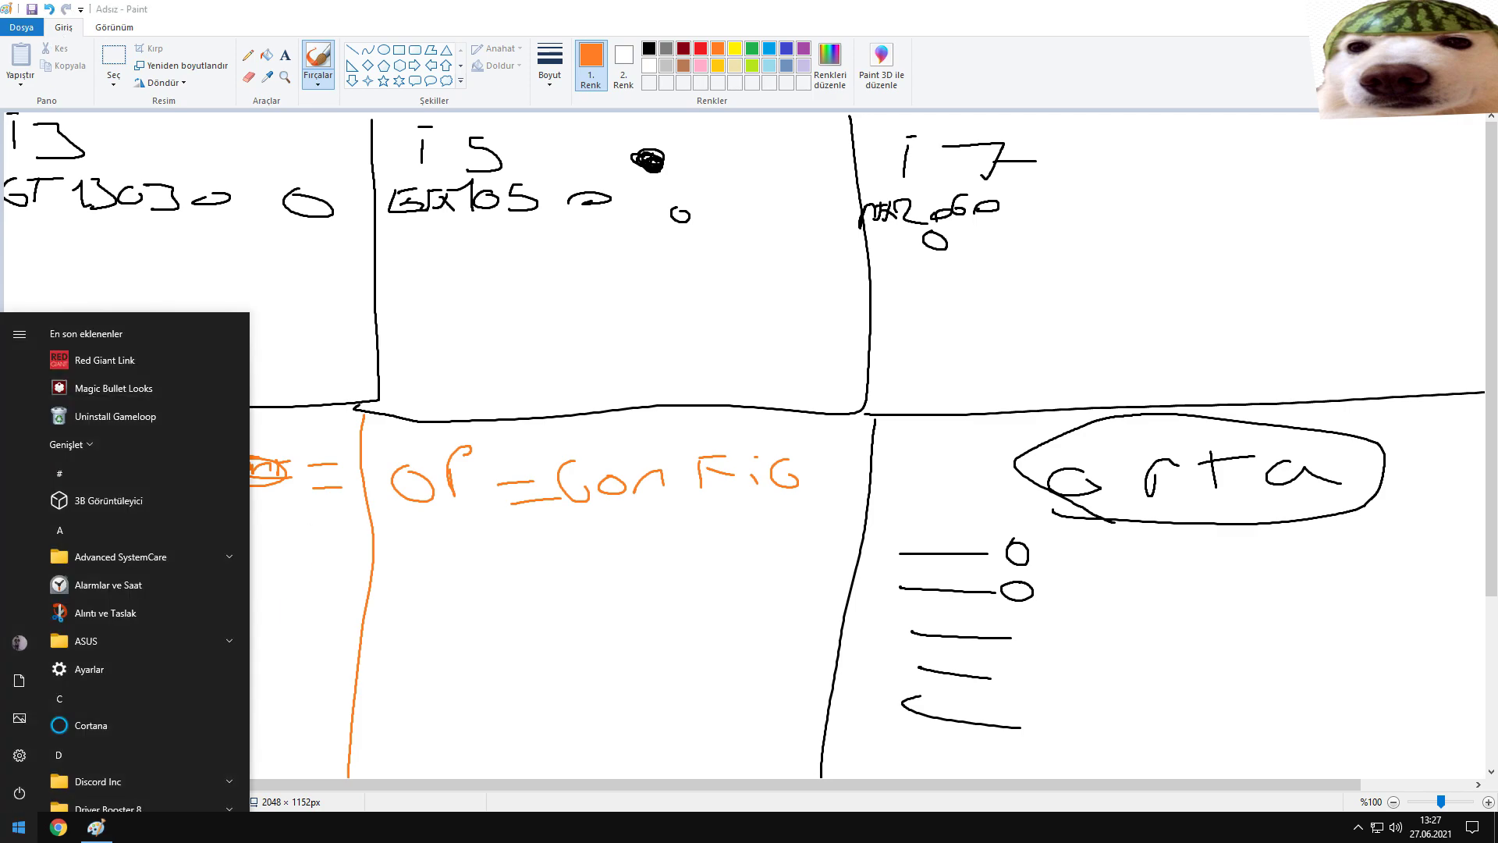
text(ça)
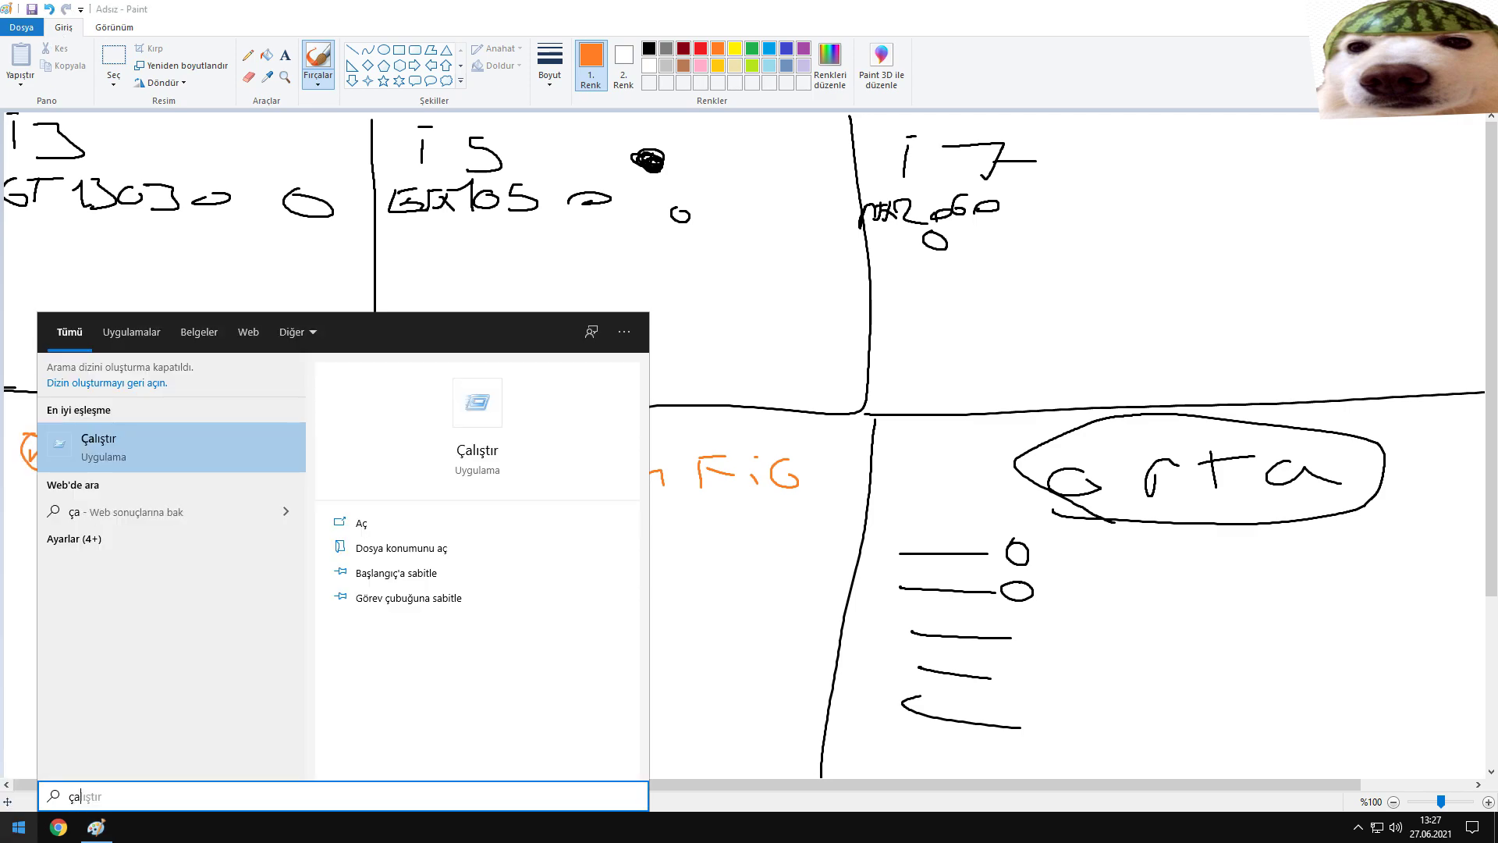
click(191, 464)
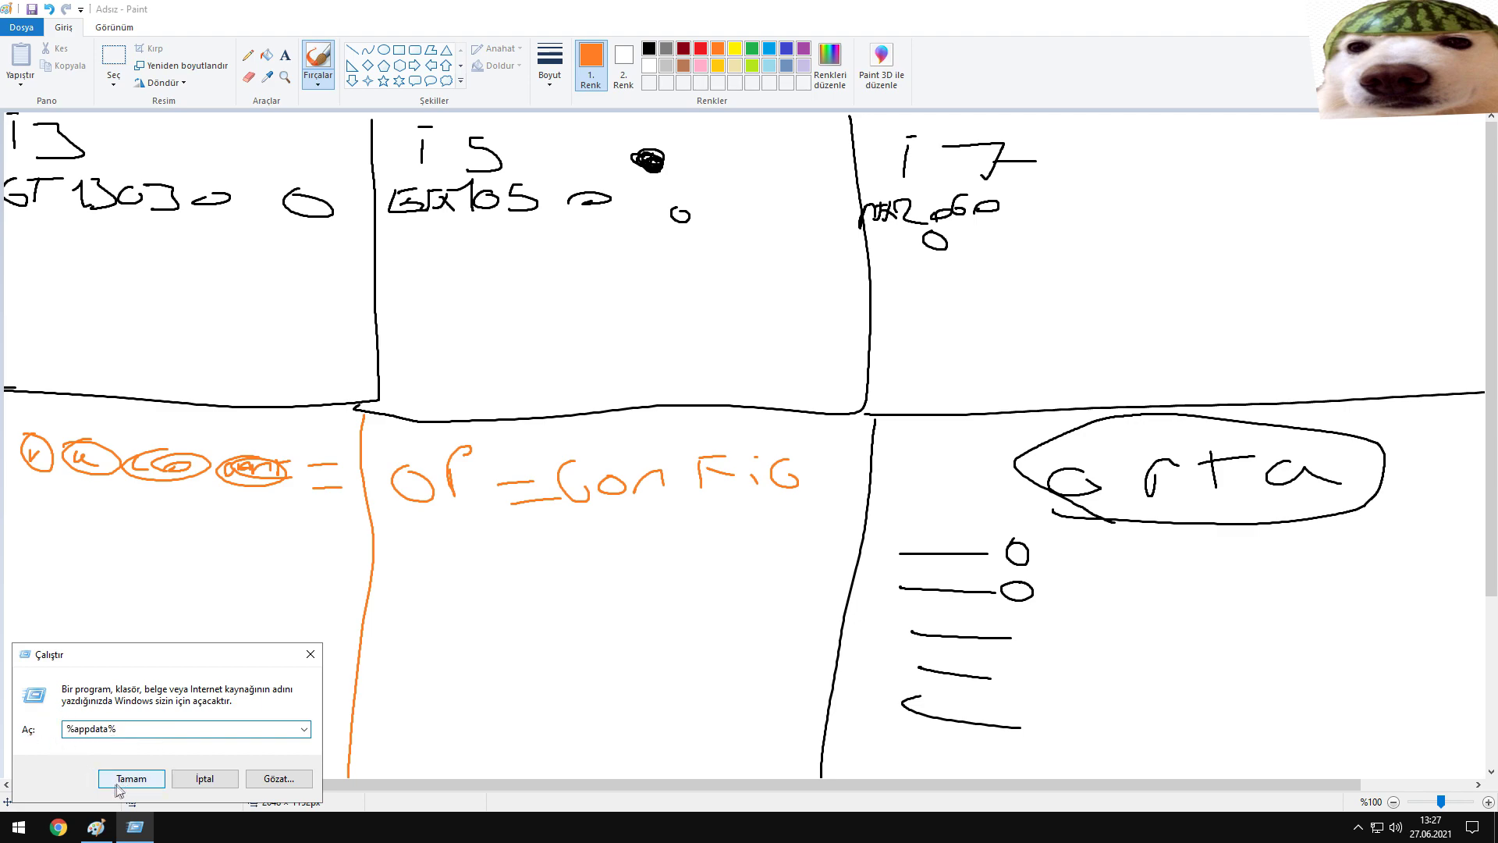
click(131, 779)
click(215, 124)
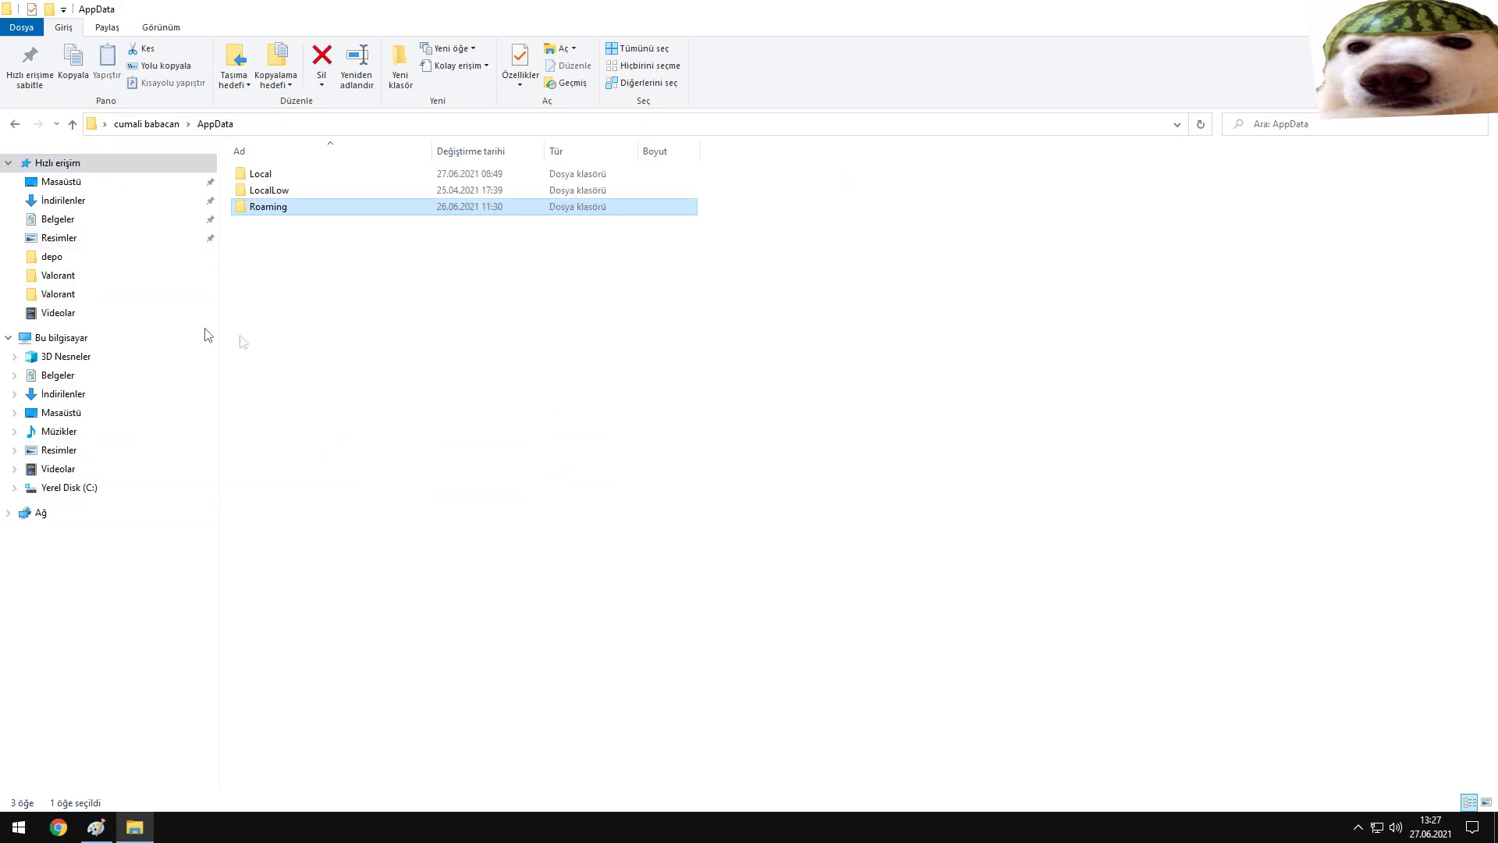
- Open GameUserSettings.ini from the Windows subfolder of the account folder under Local\VALORANT\Saved\Config and go to its ScalabilityGroups section
double_click(271, 188)
key(alt+Left)
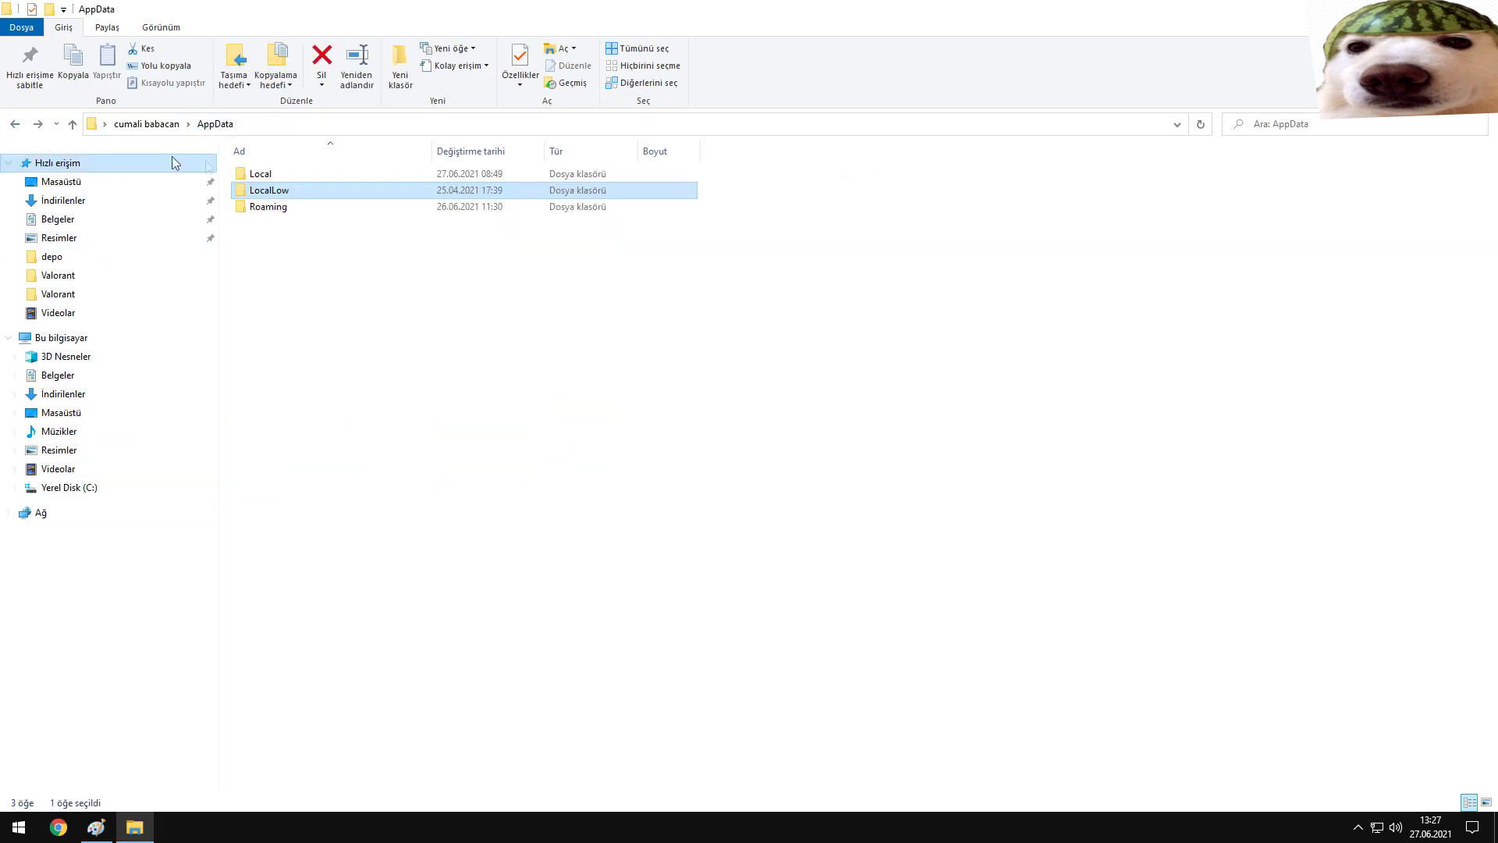
double_click(265, 174)
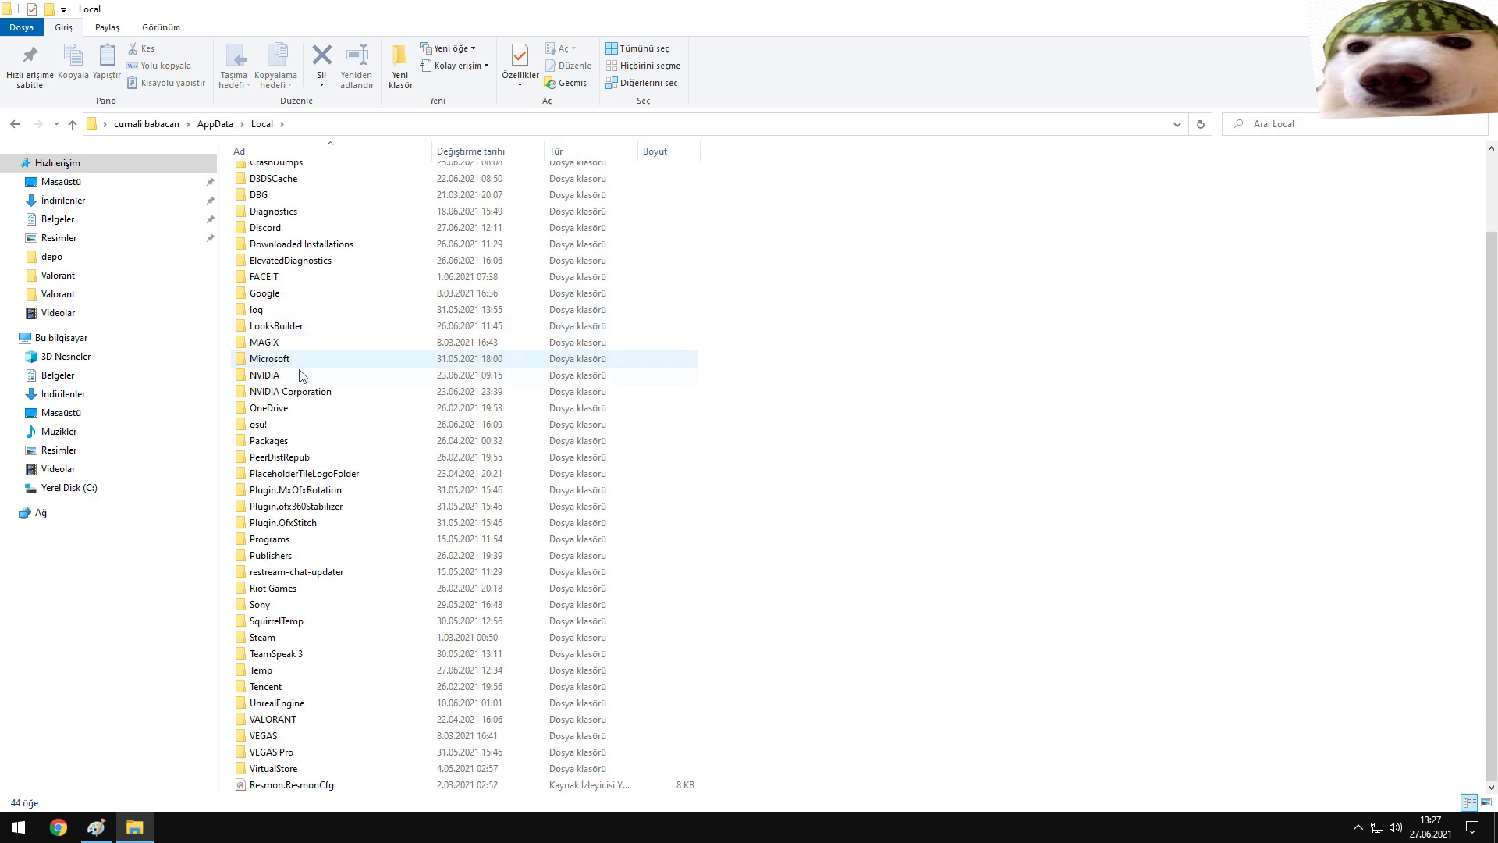
double_click(284, 718)
double_click(262, 173)
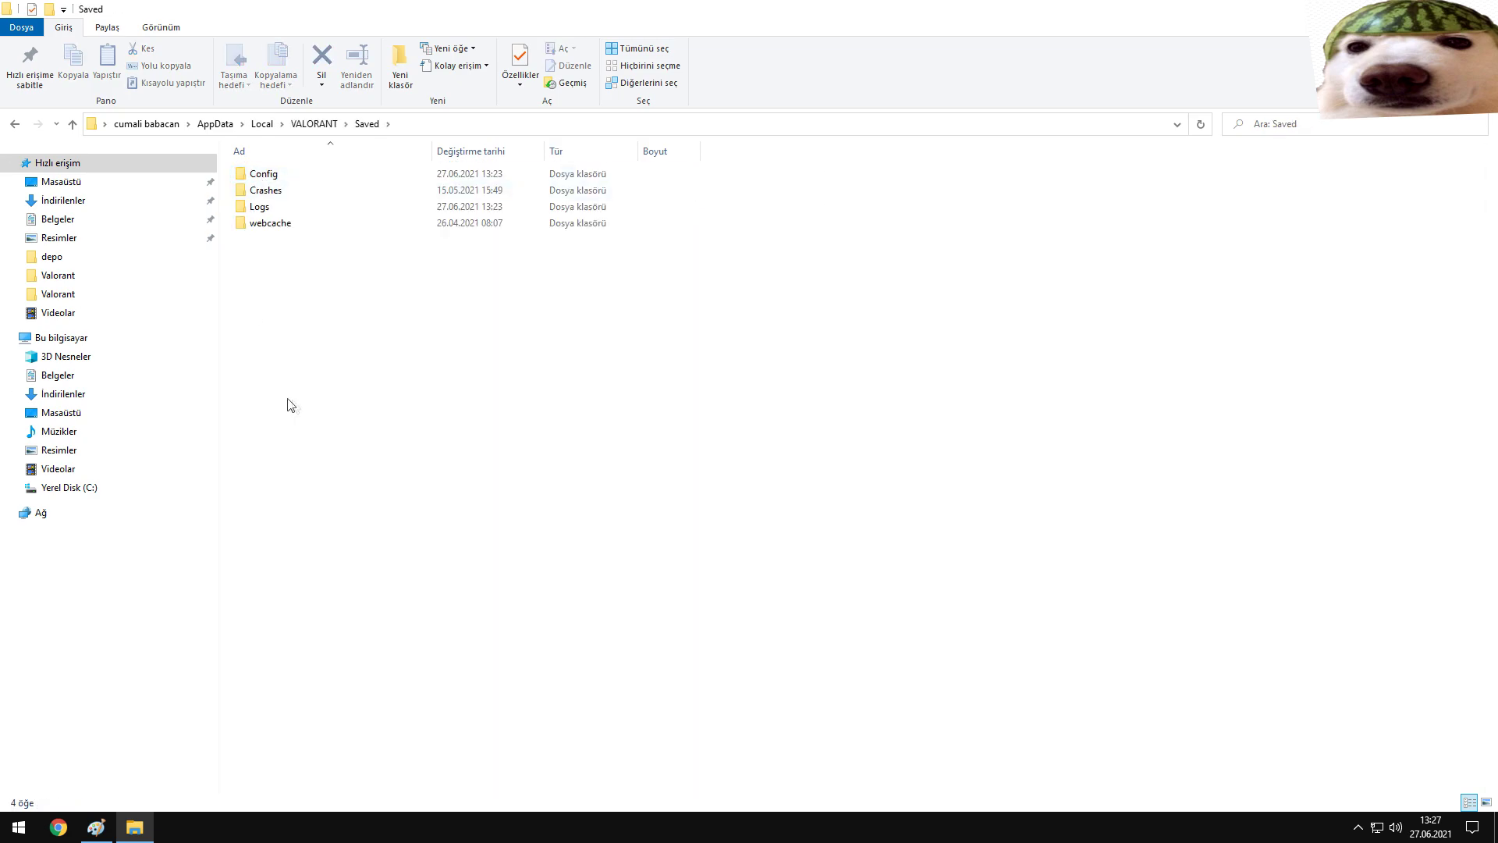
double_click(259, 173)
double_click(288, 177)
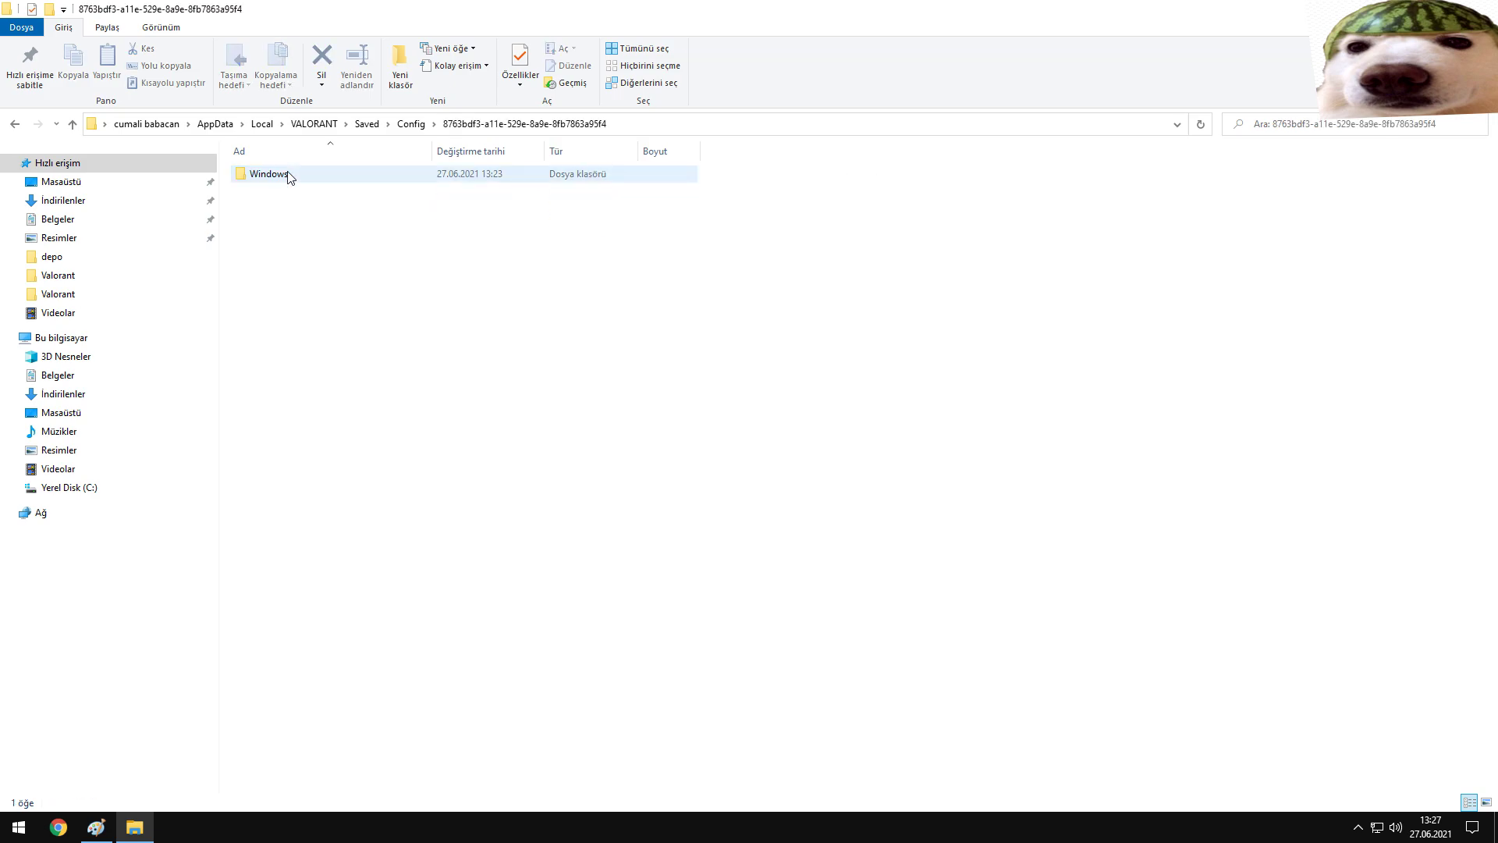
double_click(271, 176)
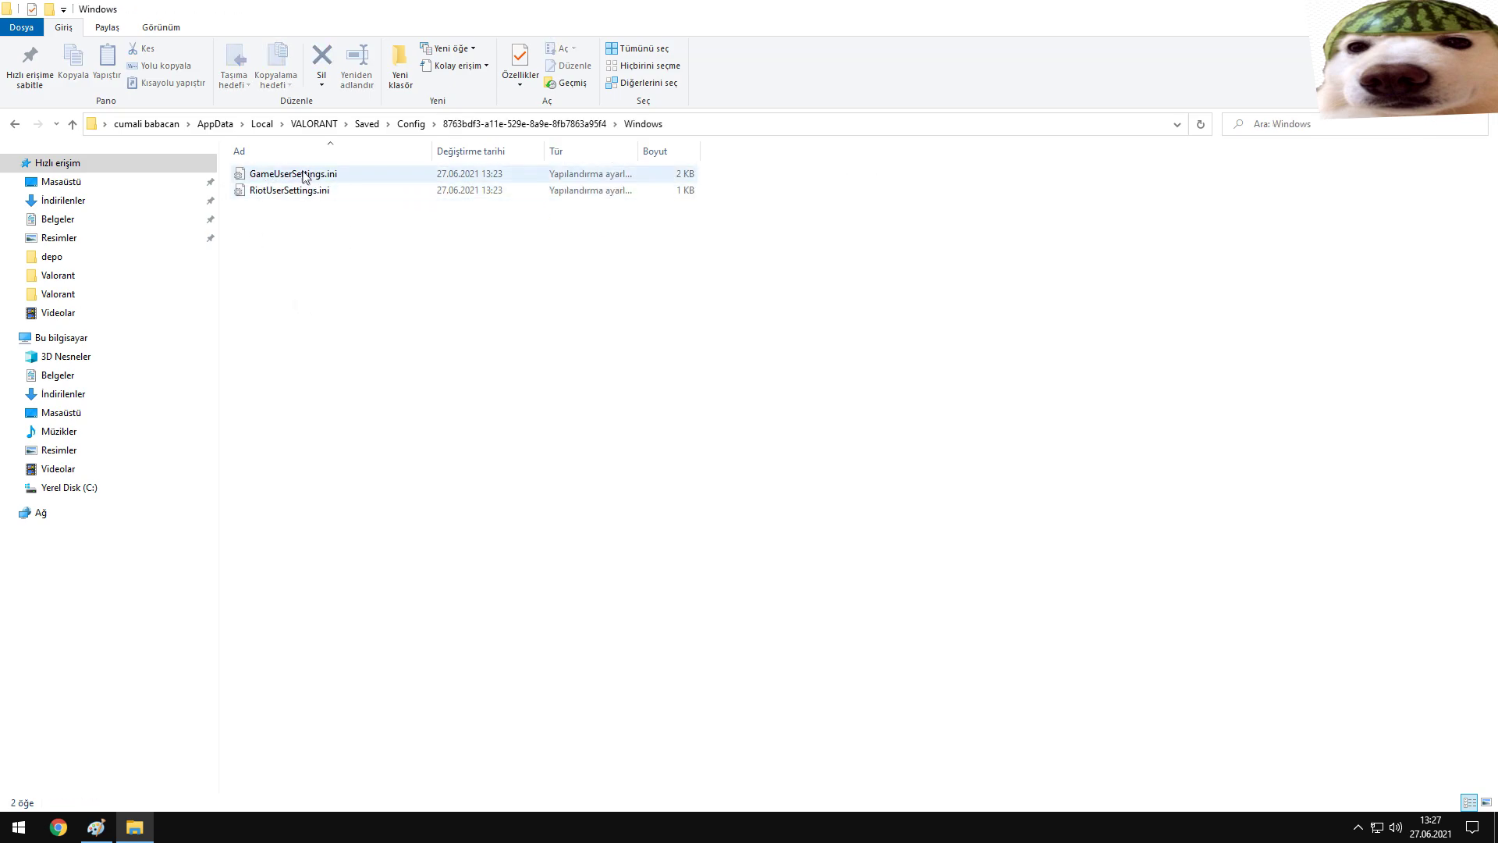
double_click(271, 177)
scroll(569, 265, down, 5)
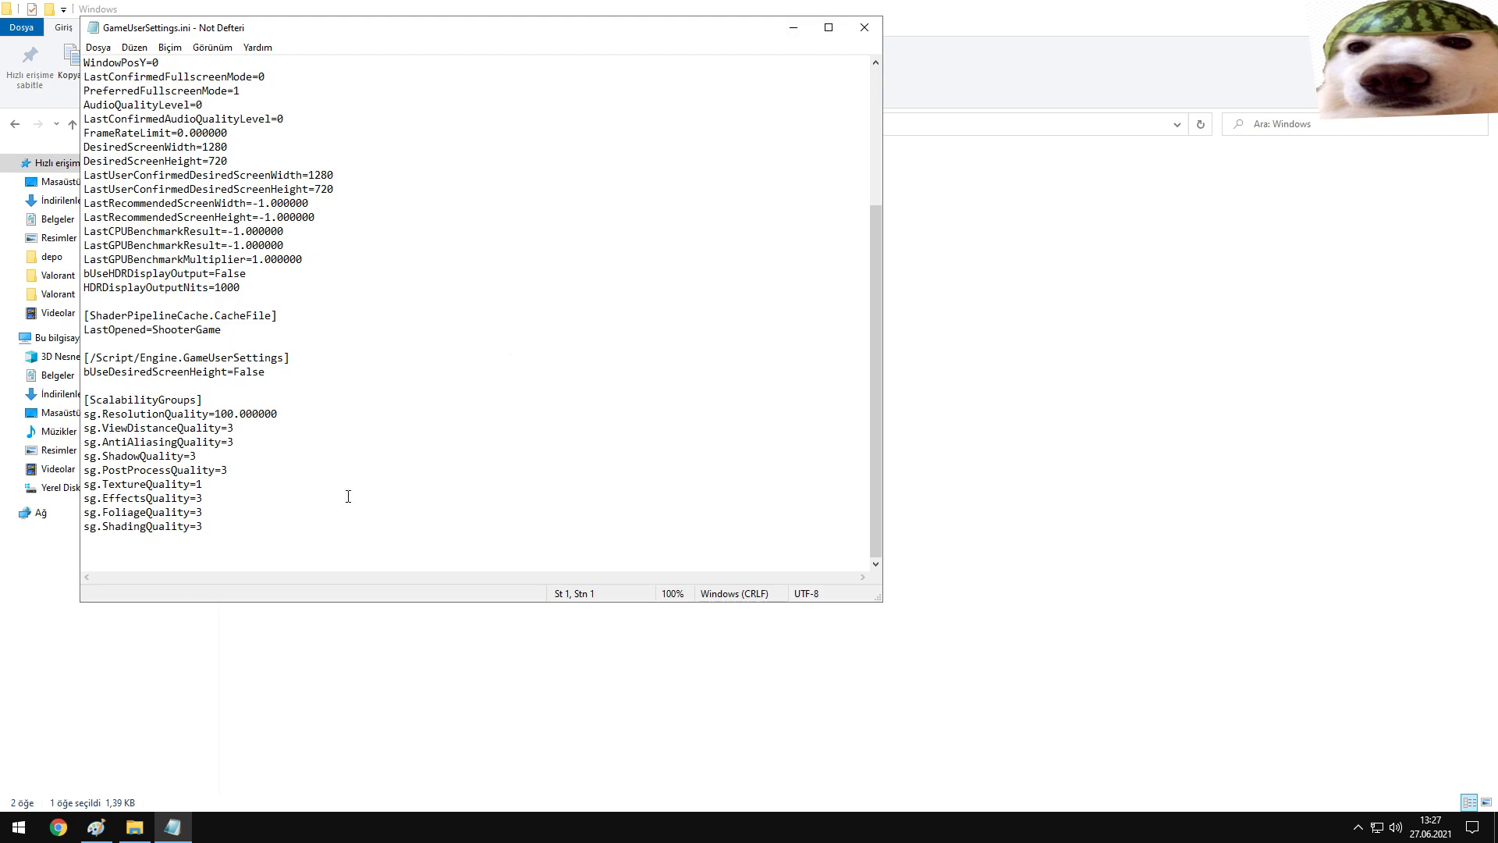
- Set sg.ShadingQuality, sg.FoliageQuality, sg.EffectsQuality and sg.TextureQuality to 0
click(241, 530)
key(BackSpace)
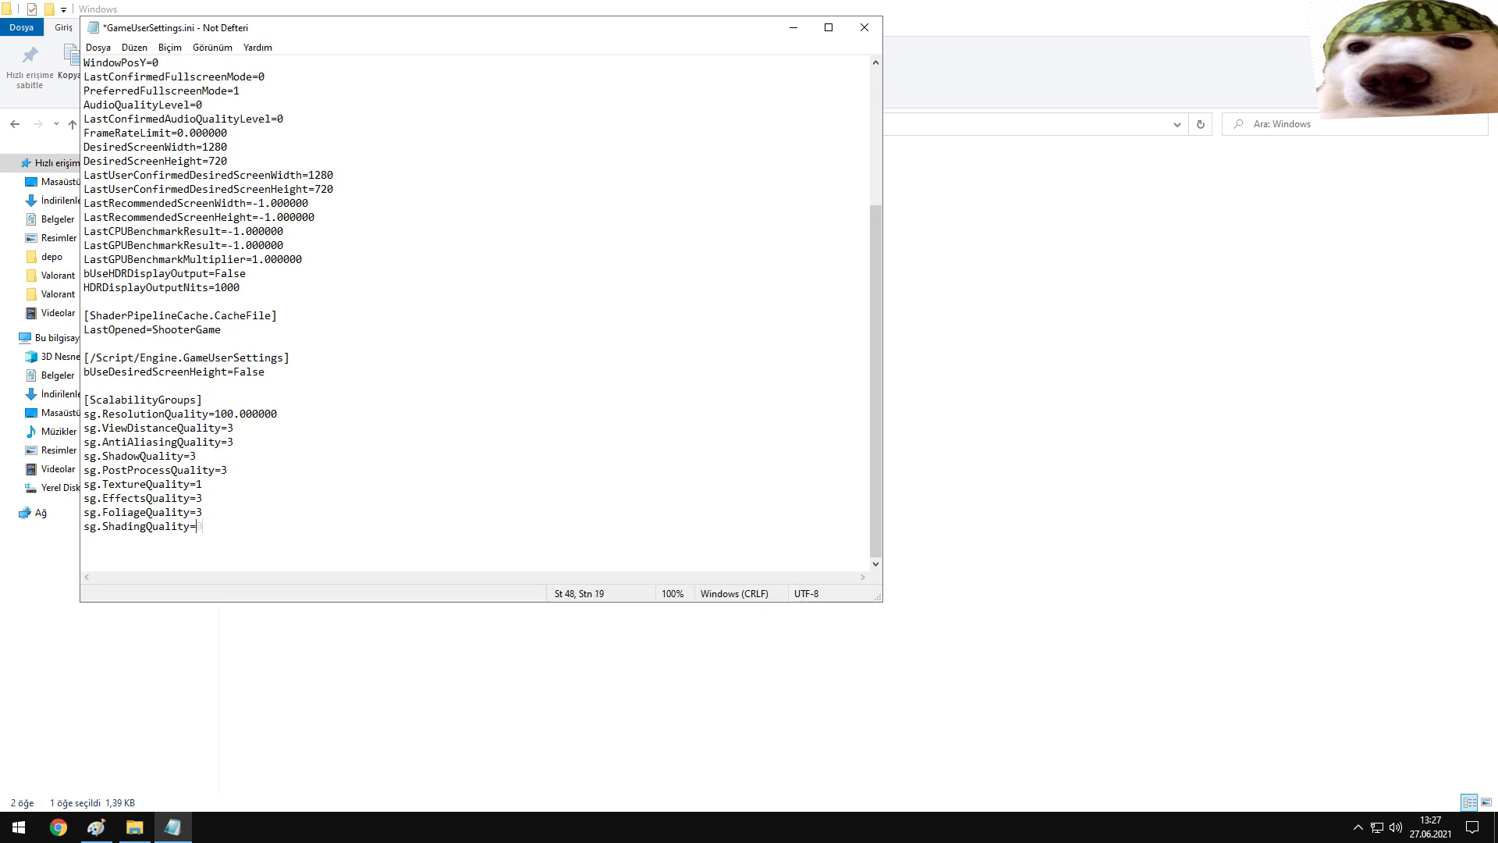
text(0)
key(Up)
key(BackSpace)
text(0)
key(Up)
key(BackSpace)
text(0)
key(Up)
key(BackSpace)
text(0)
- Set sg.PostProcessQuality, sg.ShadowQuality, sg.AntiAliasingQuality and sg.ViewDistanceQuality to 0
key(Up)
key(End)
key(BackSpace)
text(0)
key(Up)
key(End)
key(BackSpace)
text(0)
key(Up)
key(End)
key(BackSpace)
text(0)
key(Up)
key(End)
key(BackSpace)
text(0)
key(BackSpace)
text(3)
key(BackSpace)
text(0)
- Highlight the ScalabilityGroups block and close GameUserSettings.ini without saving the edits
drag(205, 527, 87, 401)
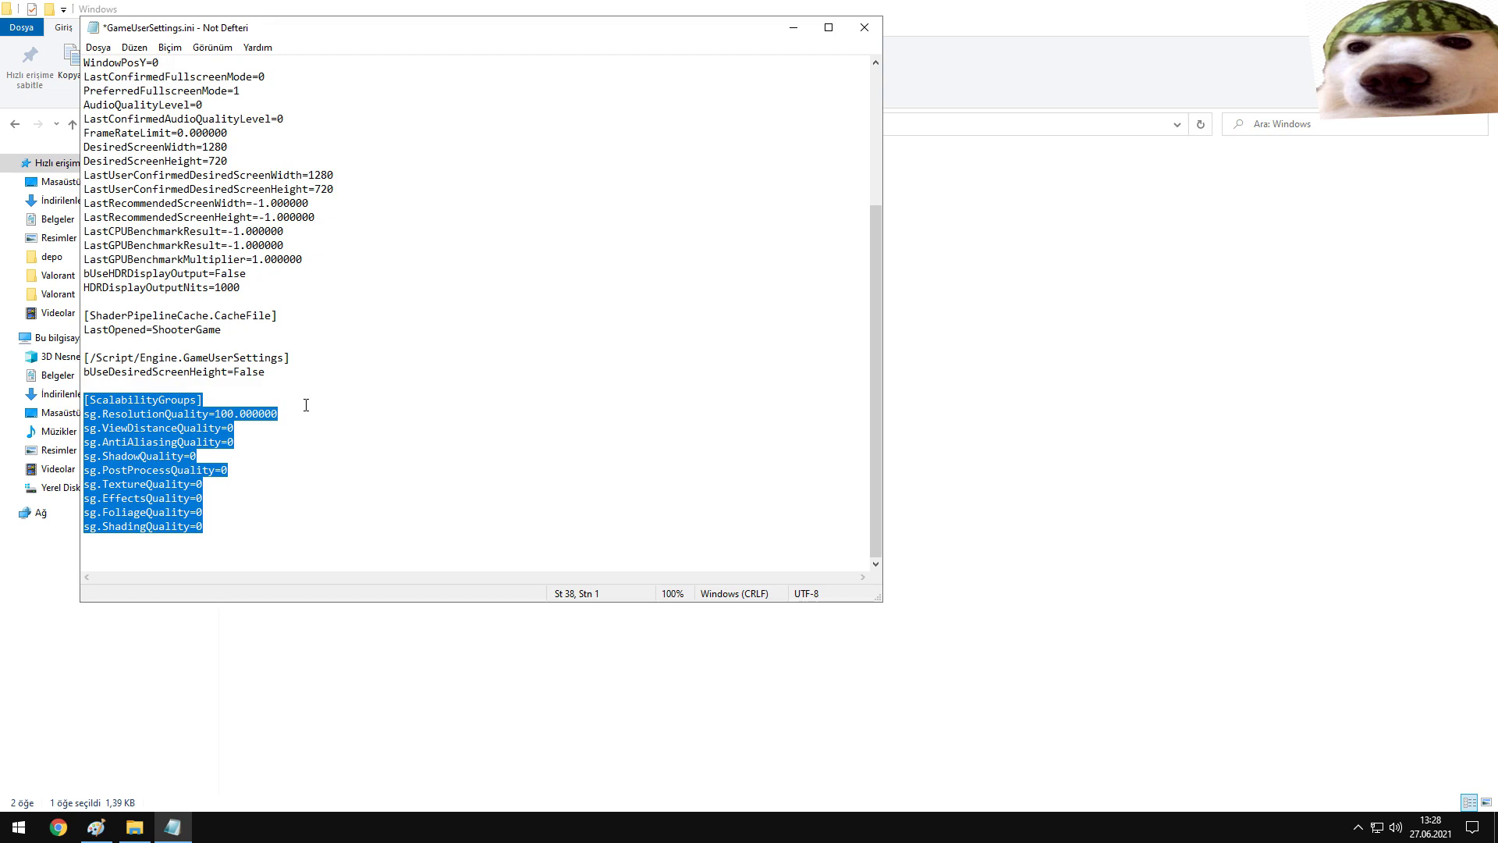
click(246, 433)
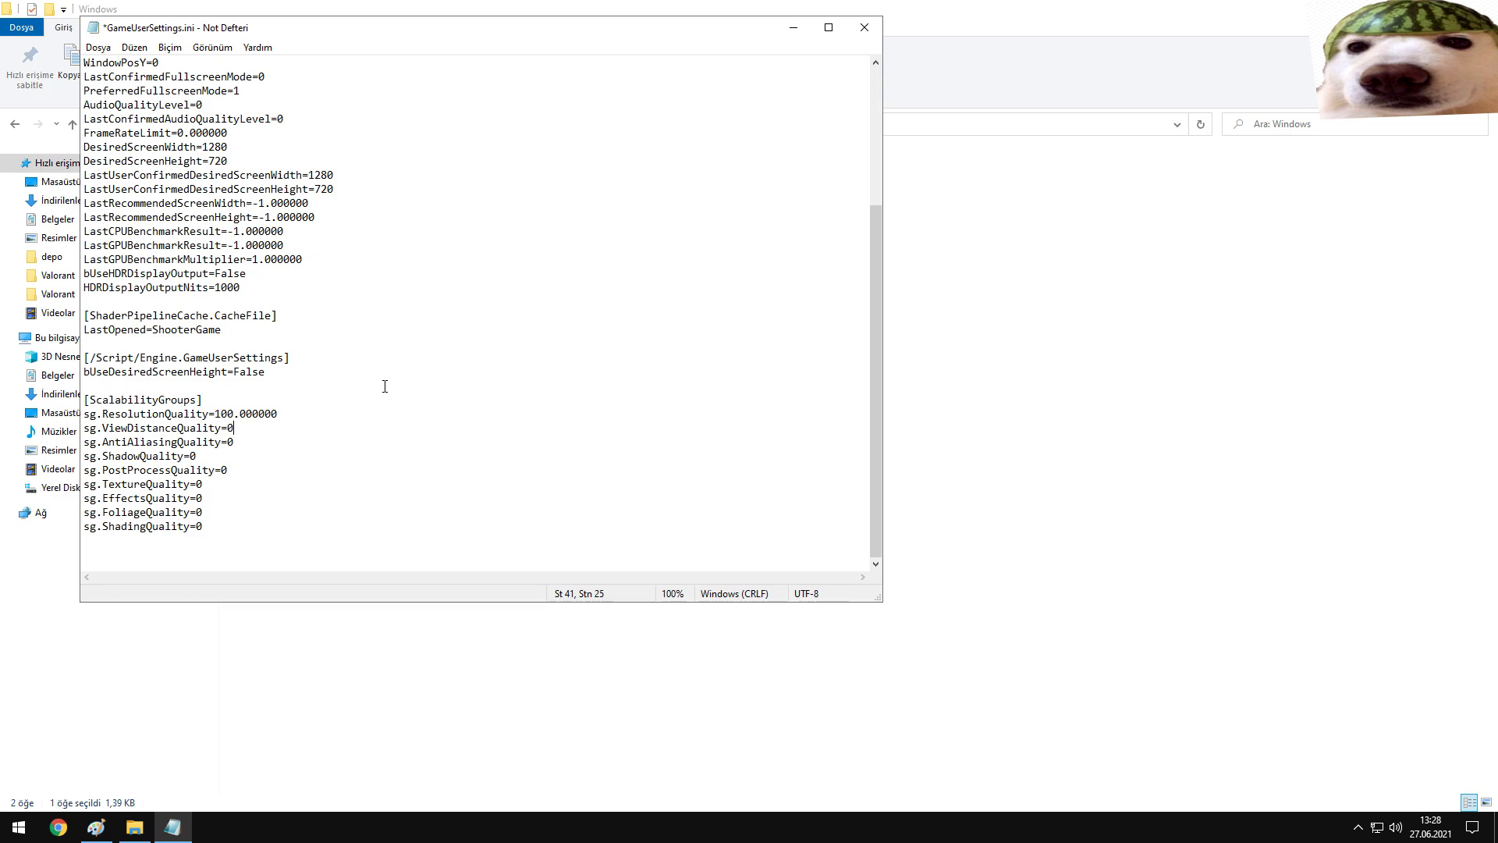
click(864, 28)
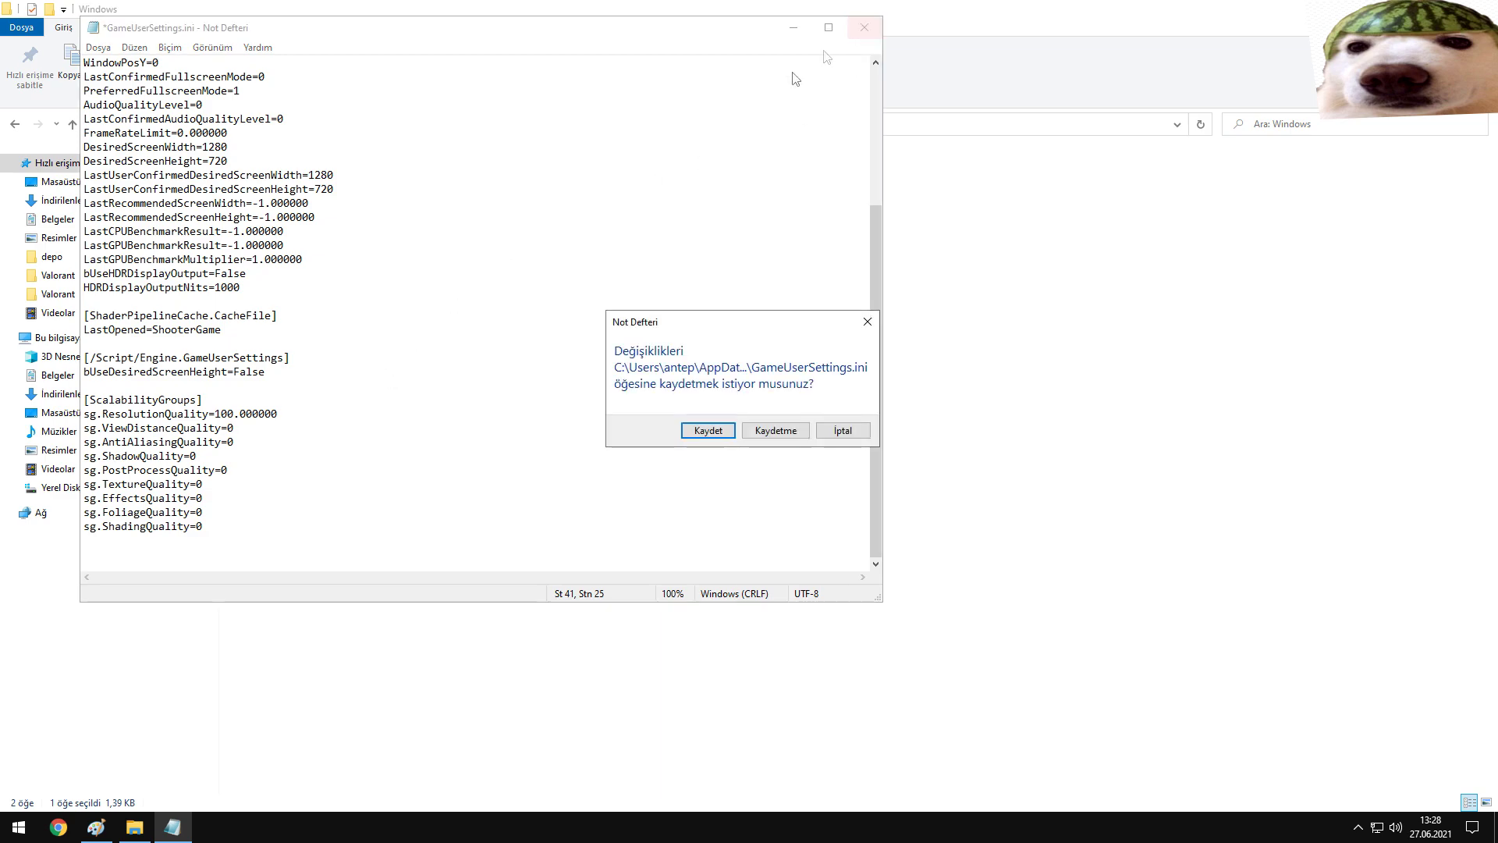
click(755, 428)
- Go back to VALORANT's Saved folder and move the Config folder to the Recycle Bin
click(15, 124)
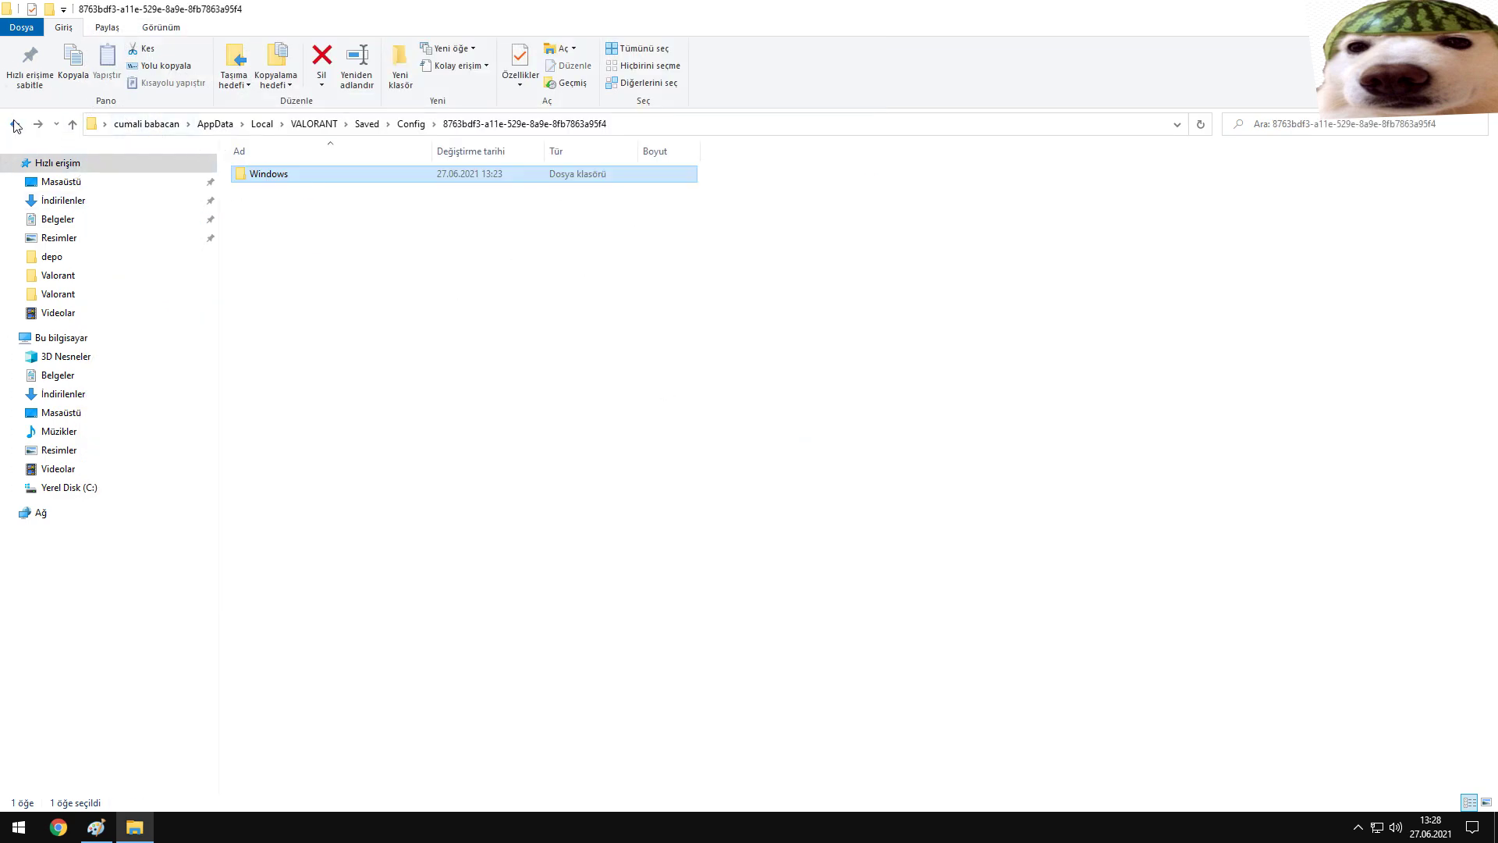
click(15, 124)
click(274, 175)
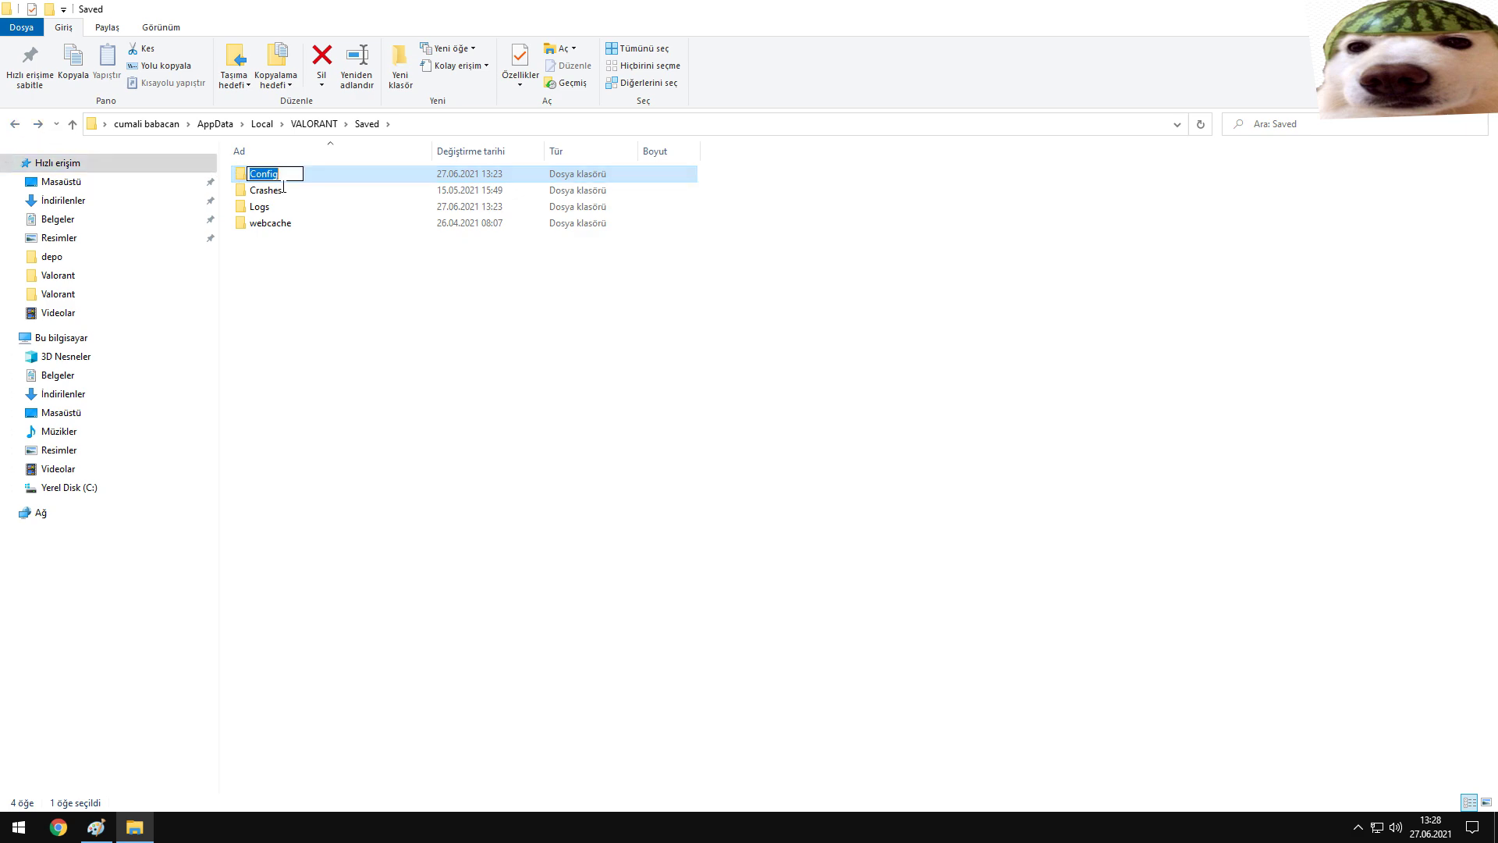
key(BackSpace)
key(Escape)
key(Delete)
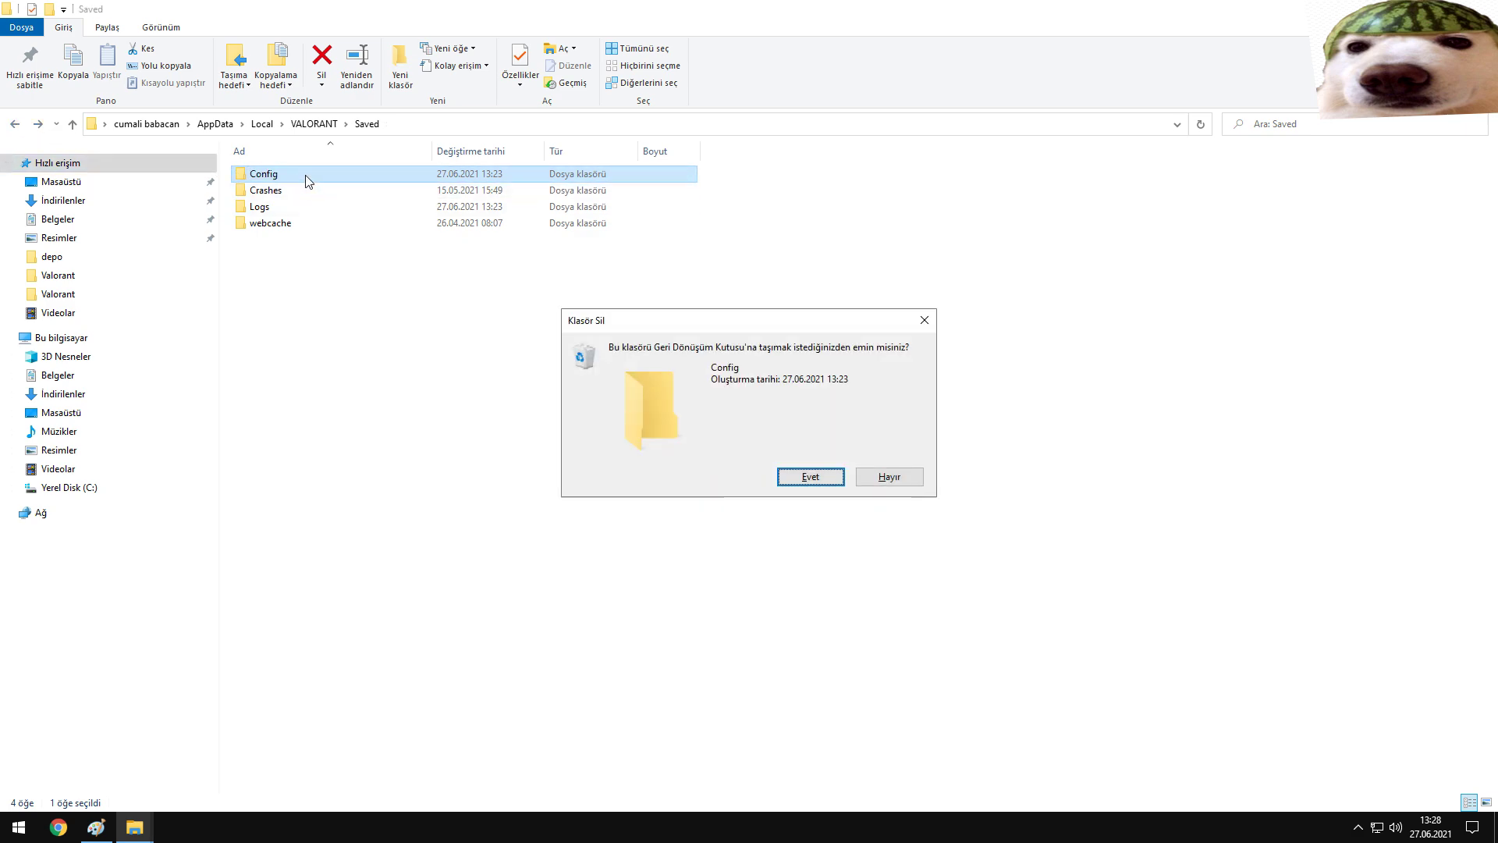
key(Return)
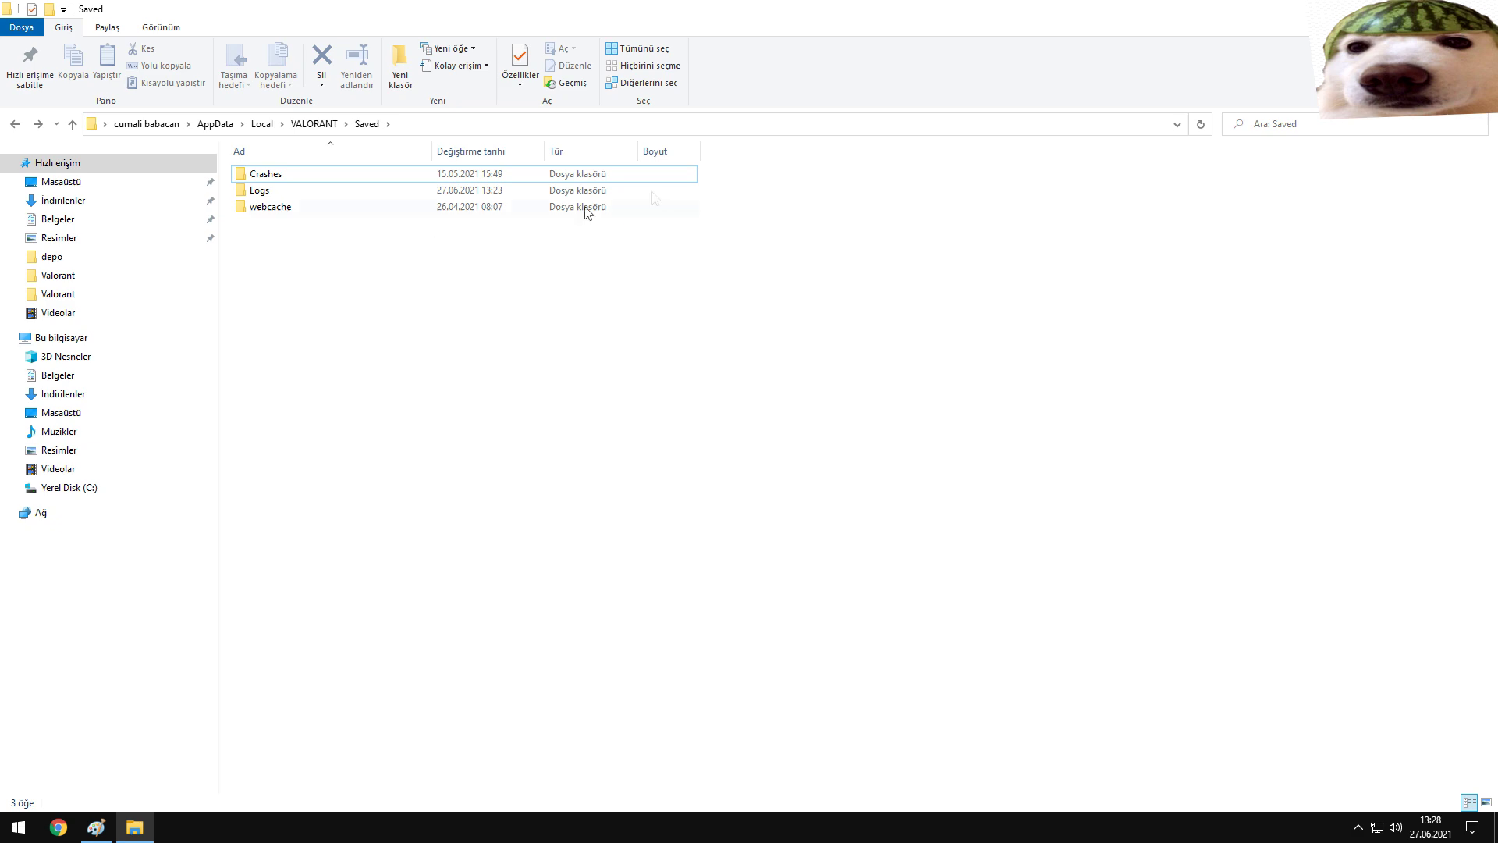
- Close File Explorer and circle the i3, i5 and i7 hardware specs together in orange on the Paint sketch
click(1479, 9)
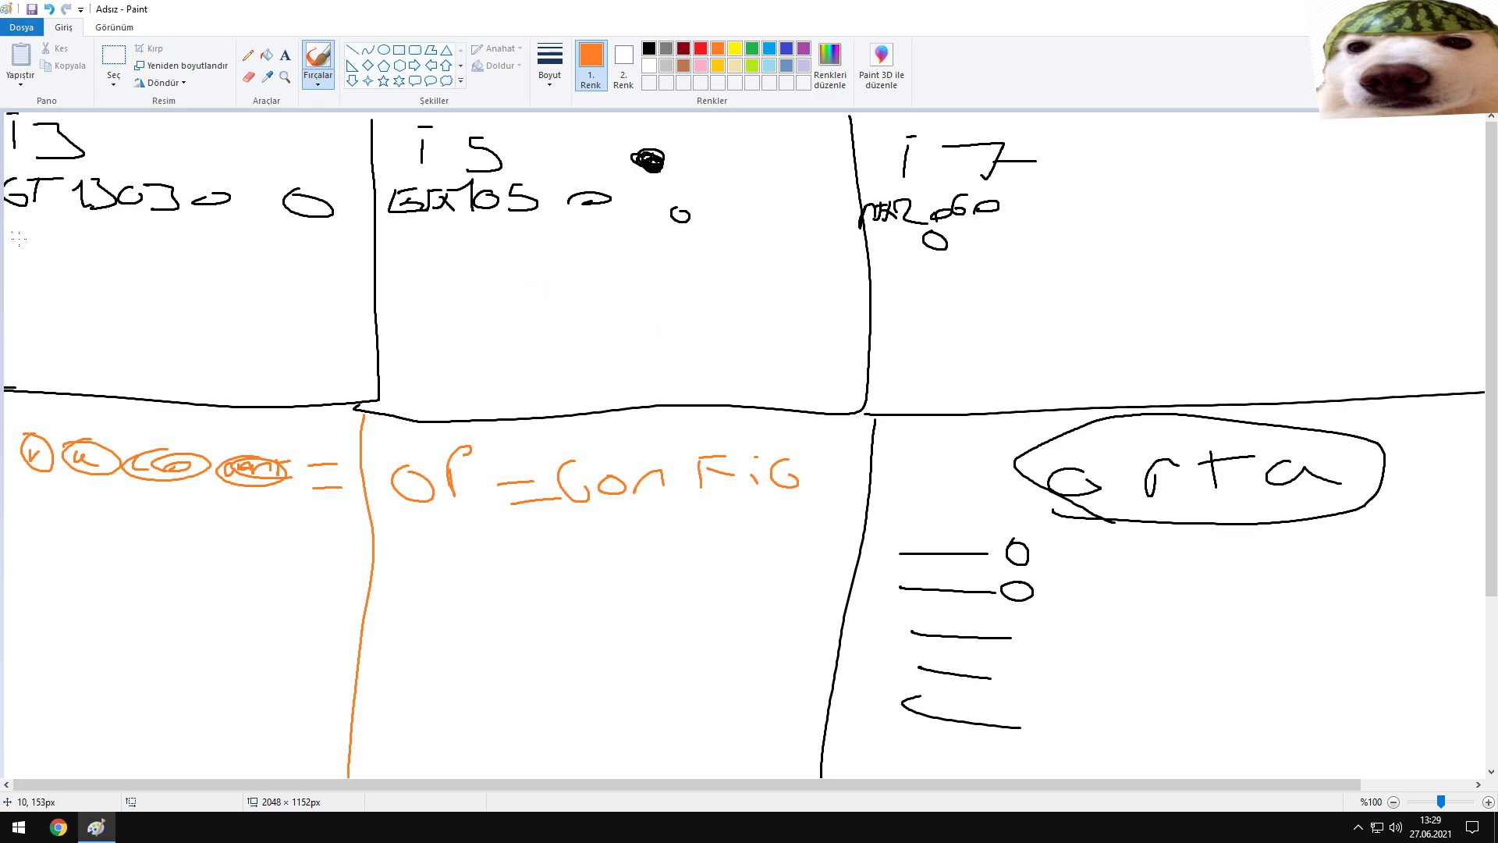
mouse_move(11, 231)
mouse_down()
mouse_move(770, 268)
mouse_move(1115, 209)
mouse_move(946, 133)
mouse_move(480, 110)
mouse_move(39, 116)
mouse_move(7, 211)
mouse_move(30, 227)
mouse_up()
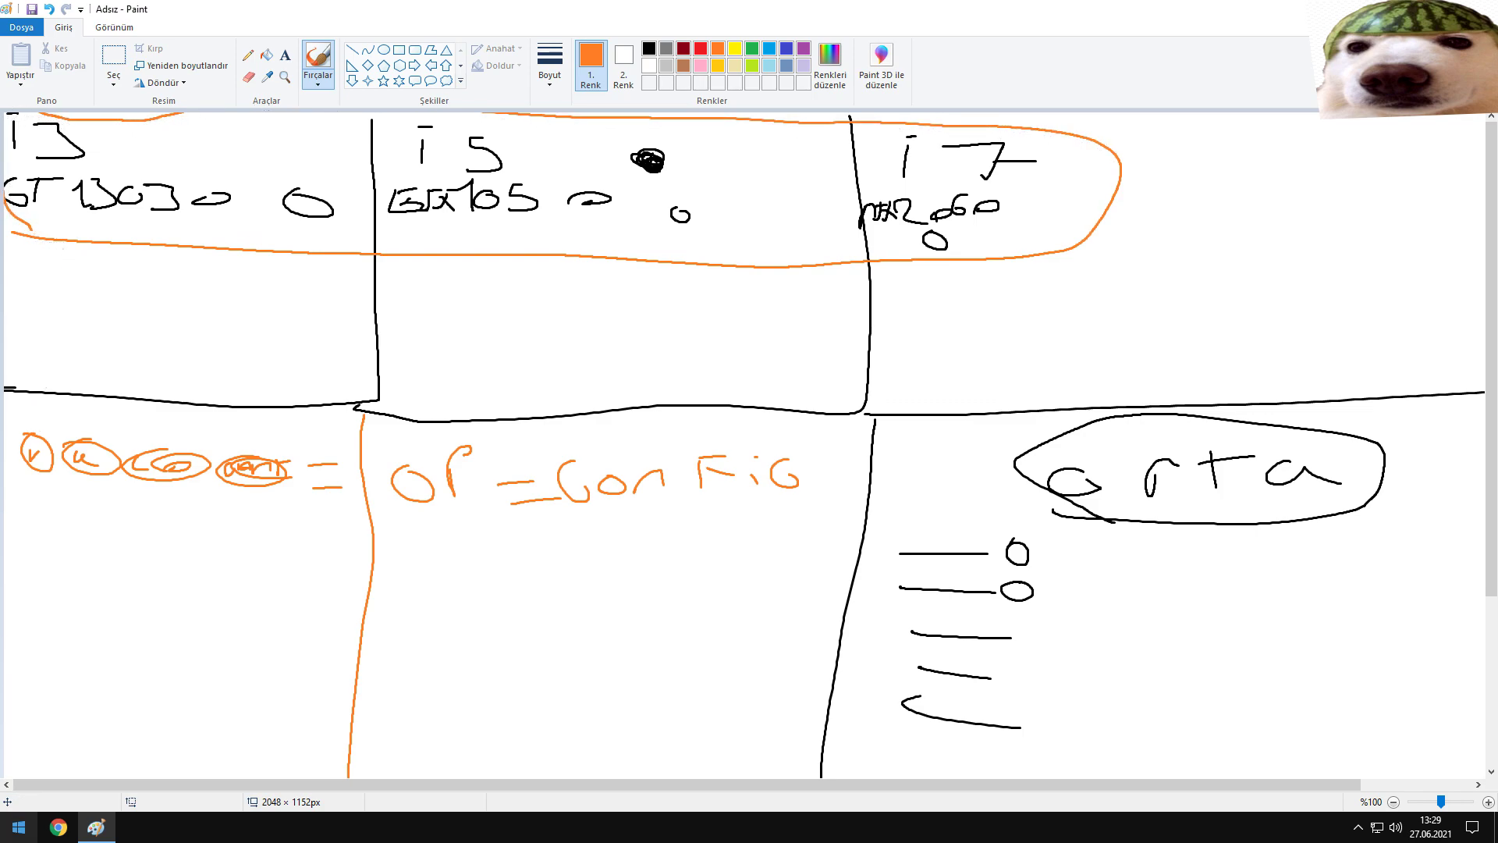
- Find Advanced SystemCare through the Windows search and launch it
click(19, 826)
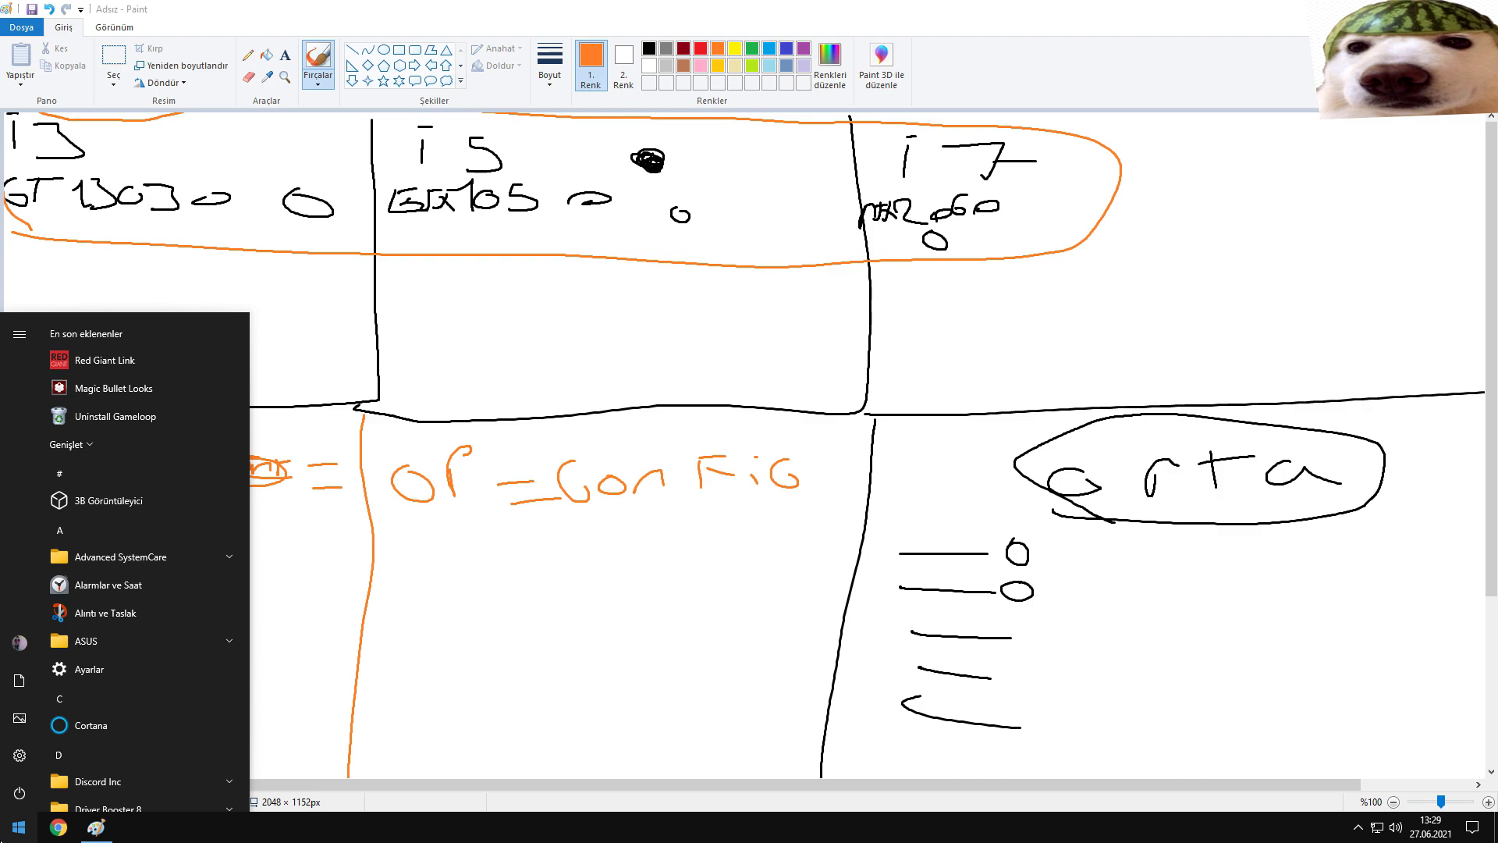
text(ad)
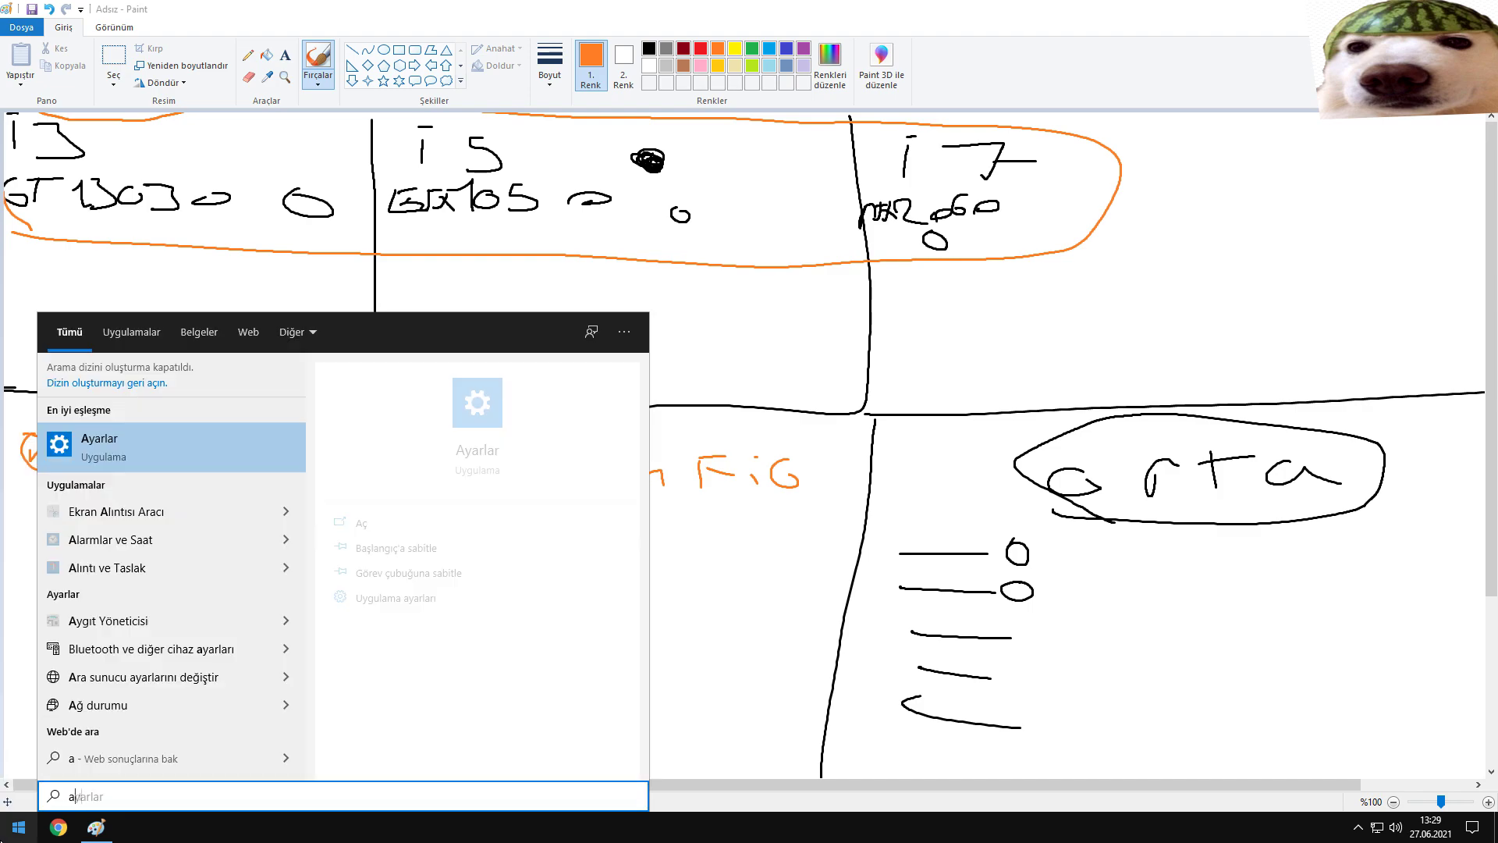
click(118, 438)
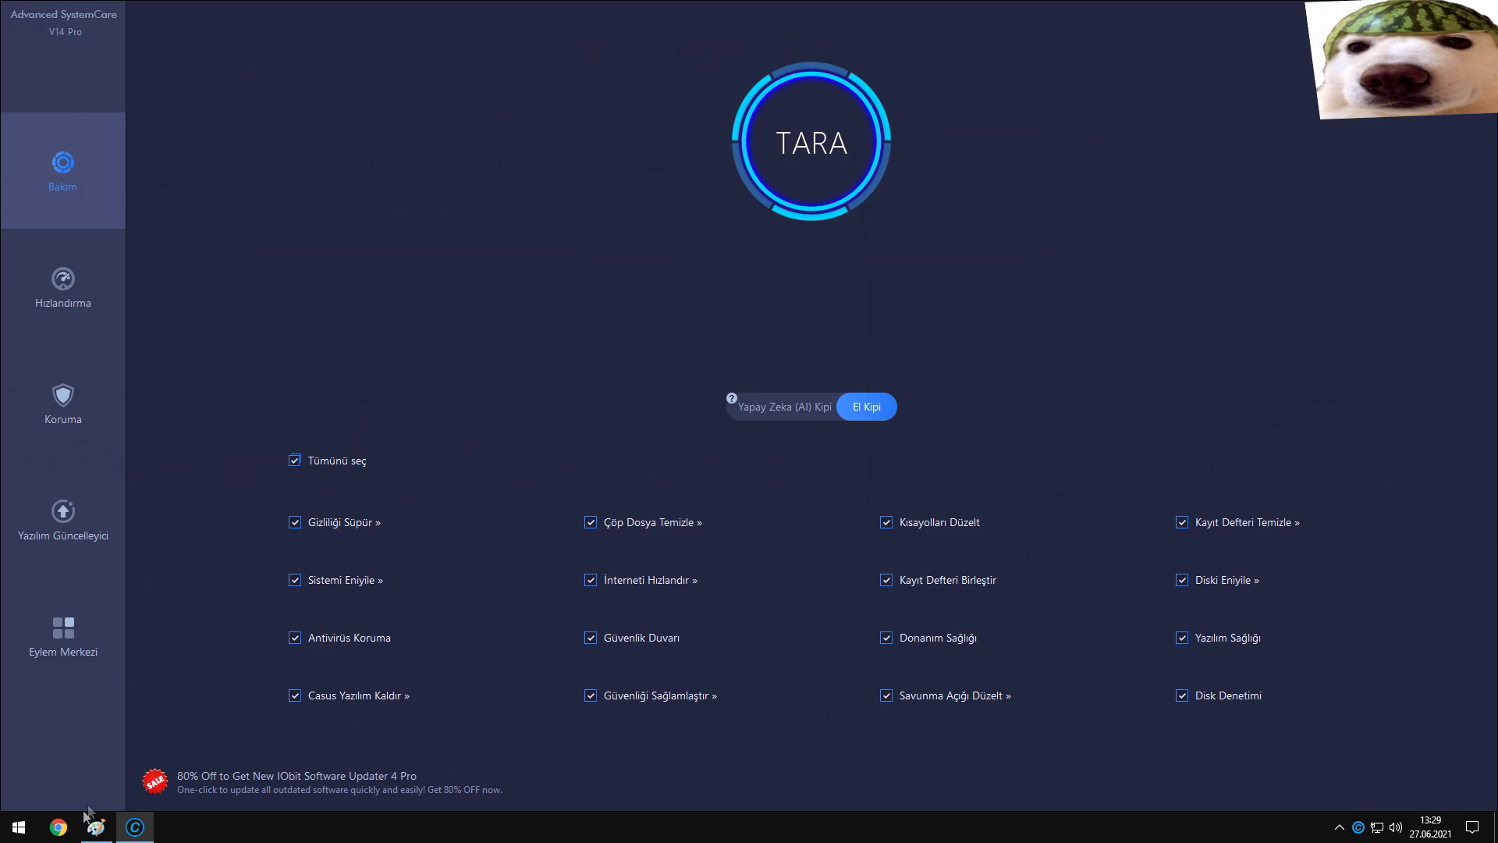
- Show the Google homepage in Chrome with its address selected and return to Advanced SystemCare
click(59, 827)
click(243, 46)
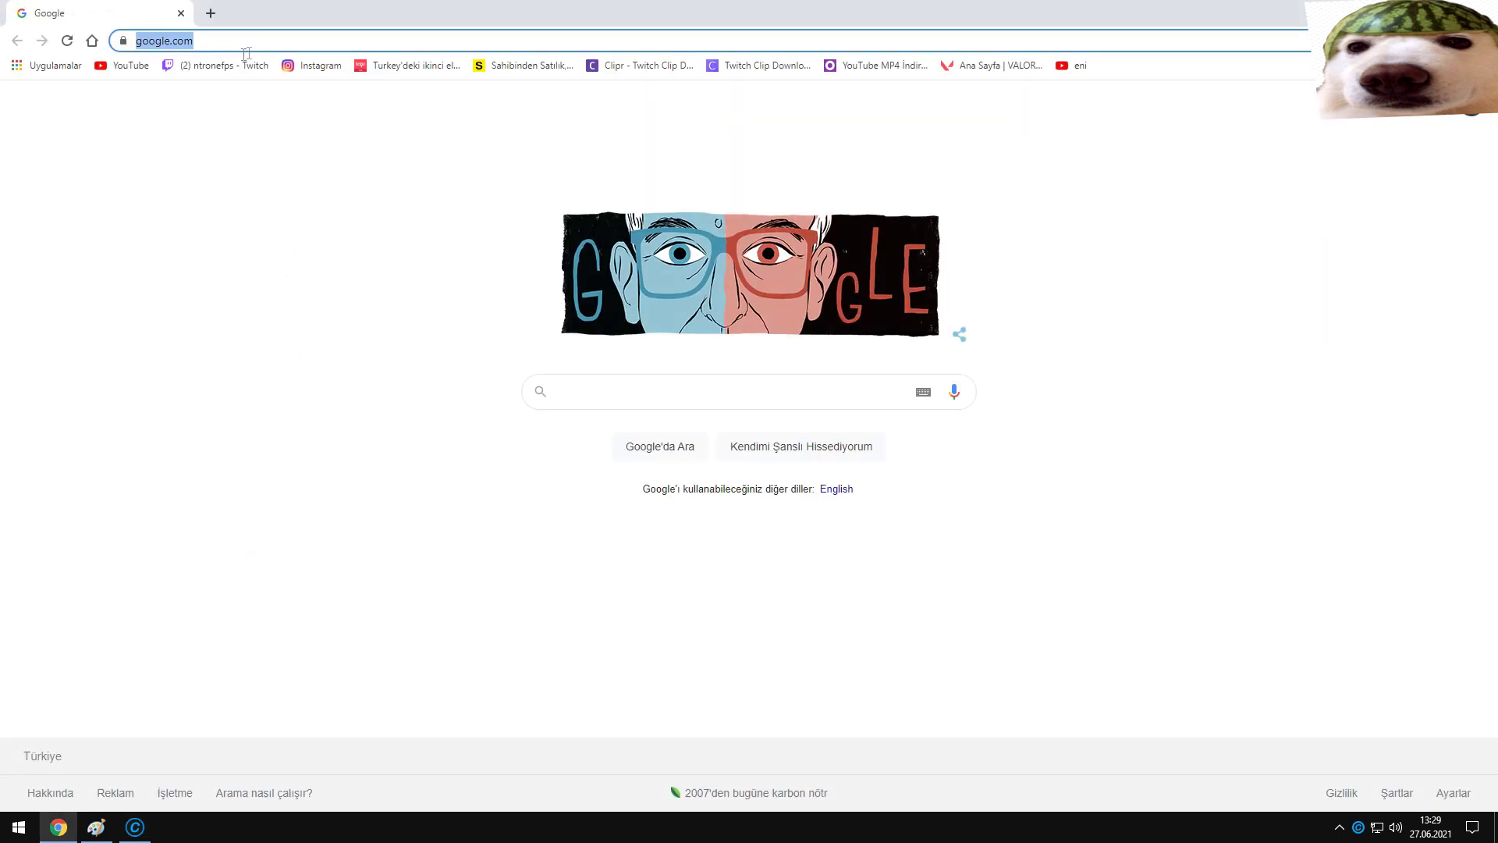
click(134, 827)
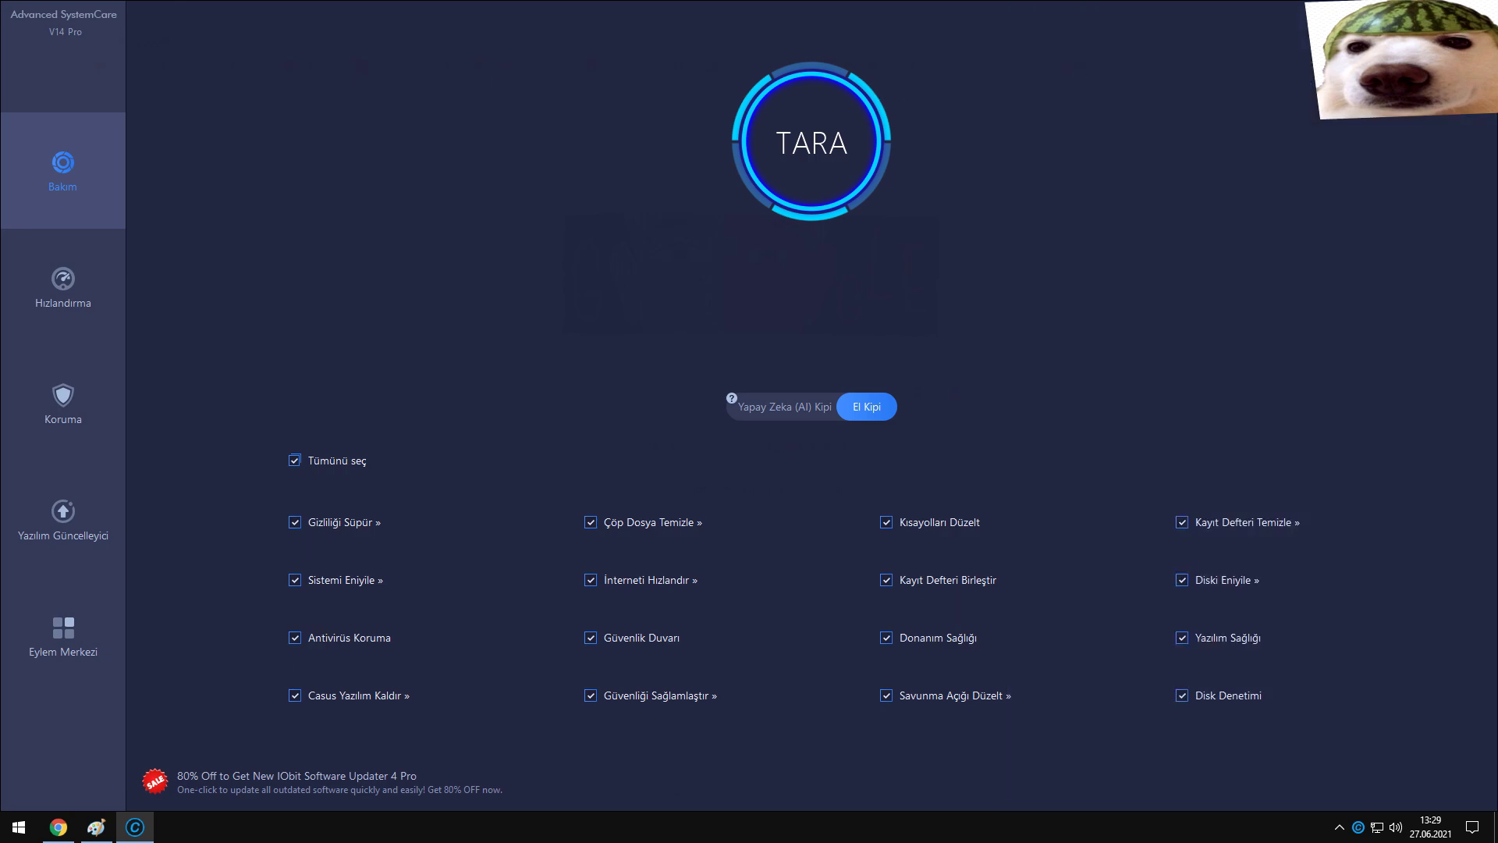
- Look through the Yazılım Güncelleyici, Eylem Merkezi, Koruma, Hızlandırma and Bakım sections of Advanced SystemCare
click(88, 523)
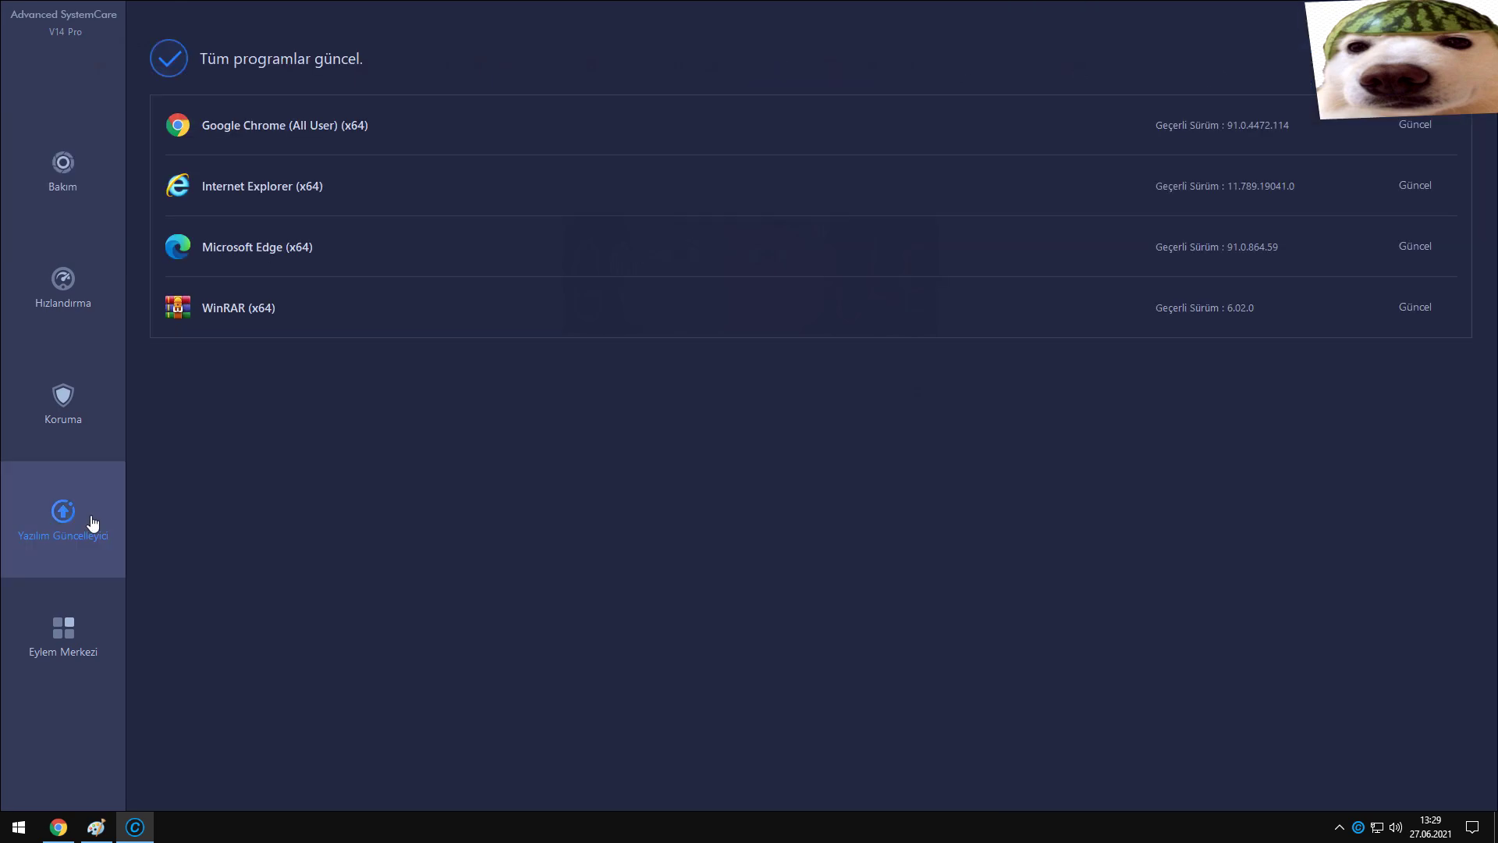
click(78, 652)
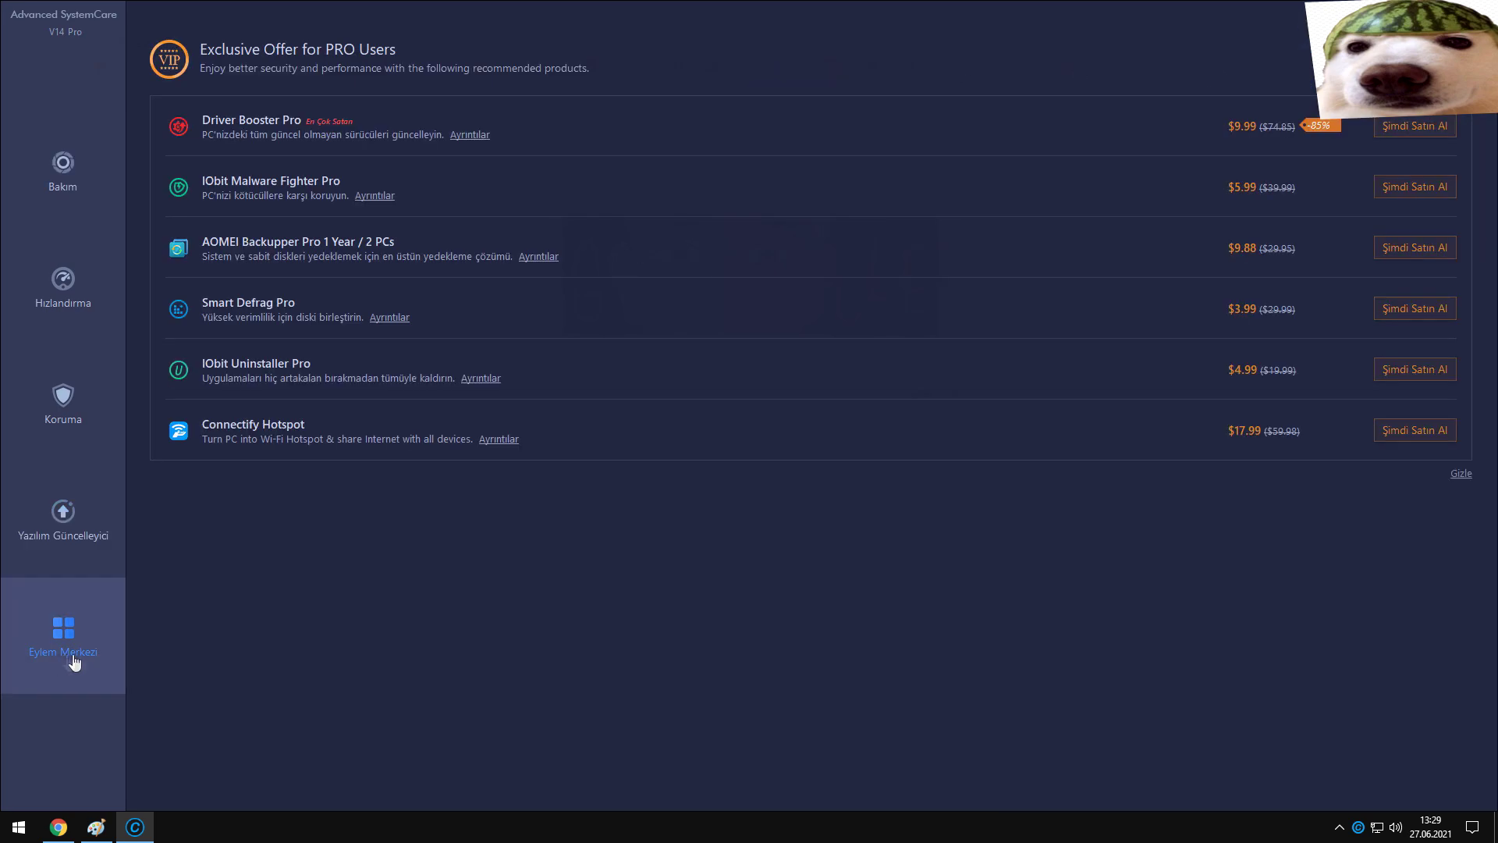
click(66, 398)
click(93, 294)
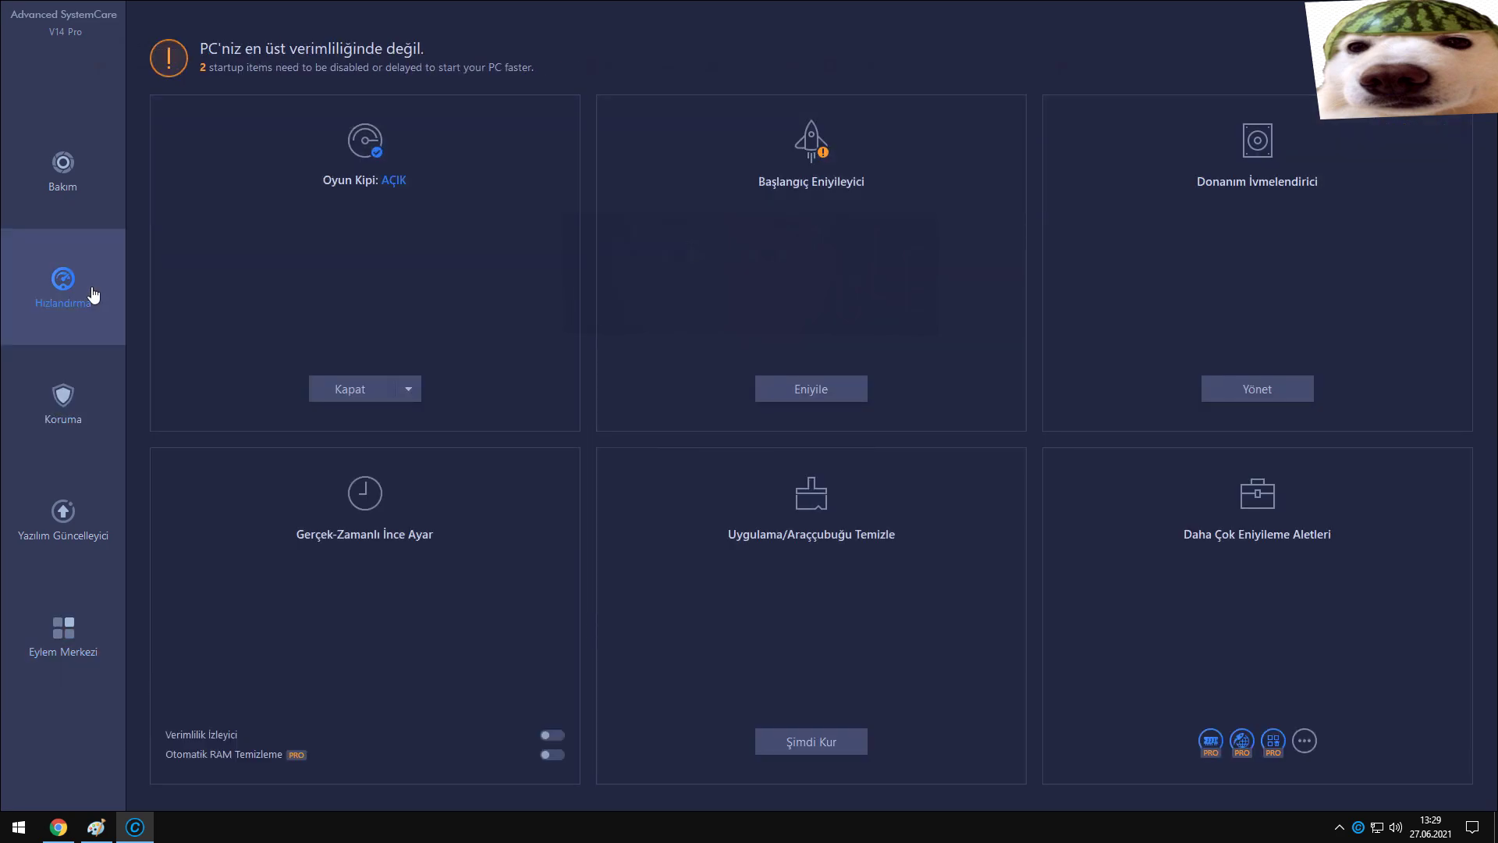
click(65, 205)
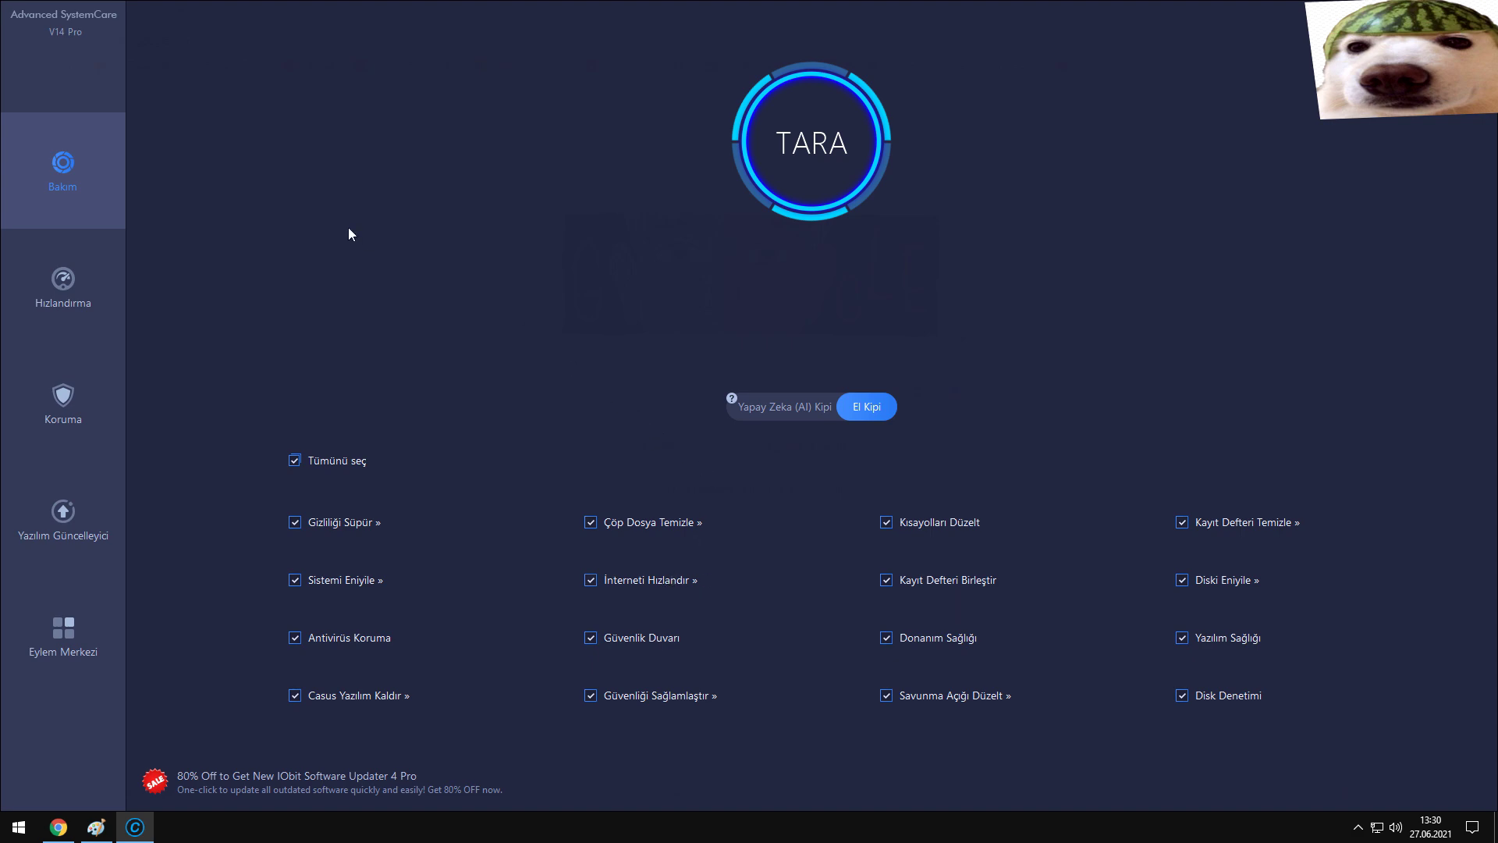
- Run the TCP optimization in İnternet Hızlandırıcı from the Hızlandırma section's additional optimization tools and close the tool
click(72, 284)
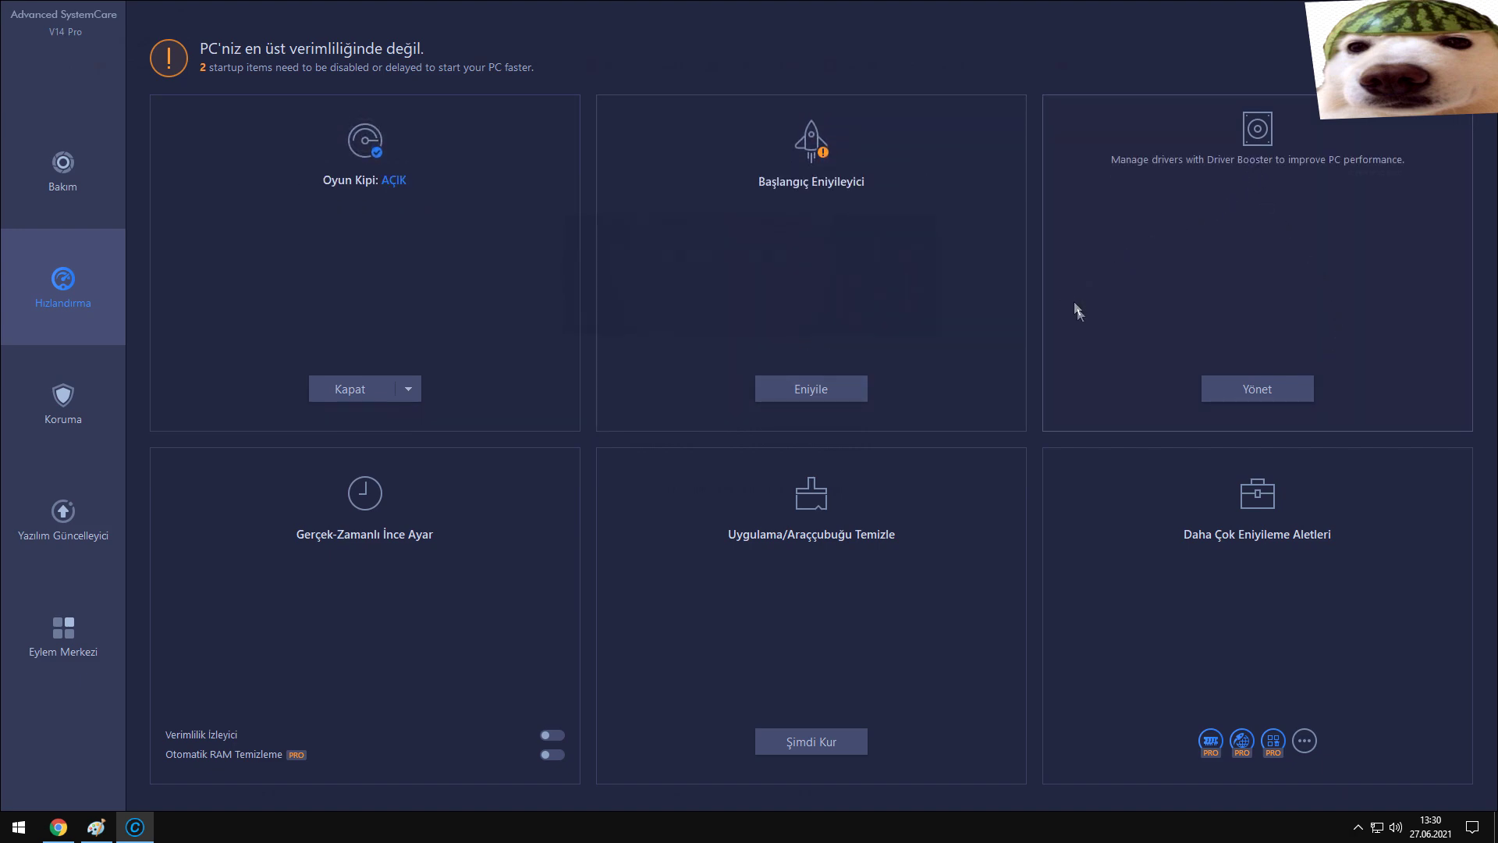
click(1305, 742)
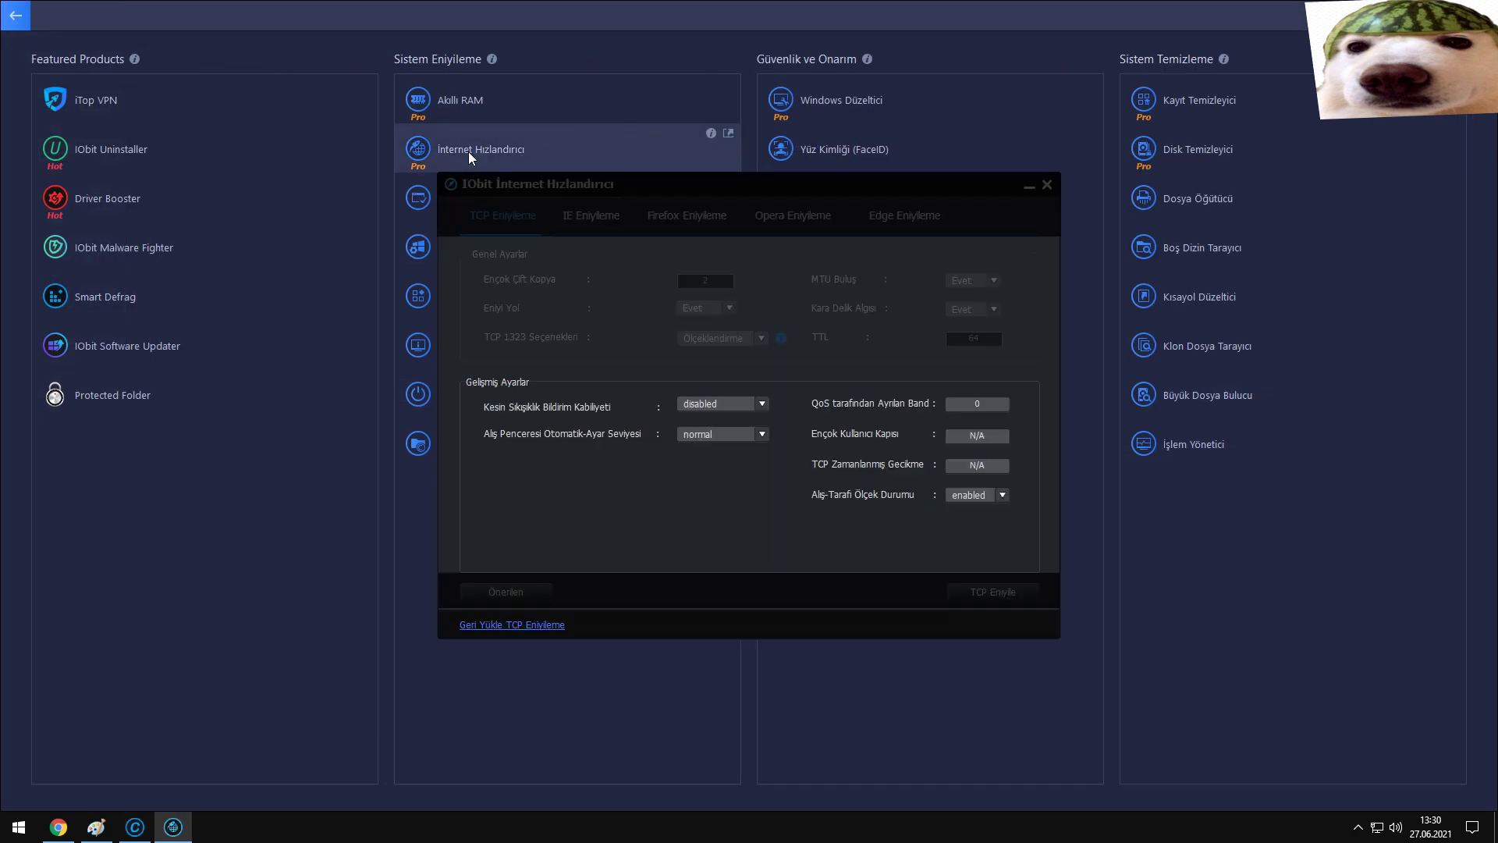
click(1002, 593)
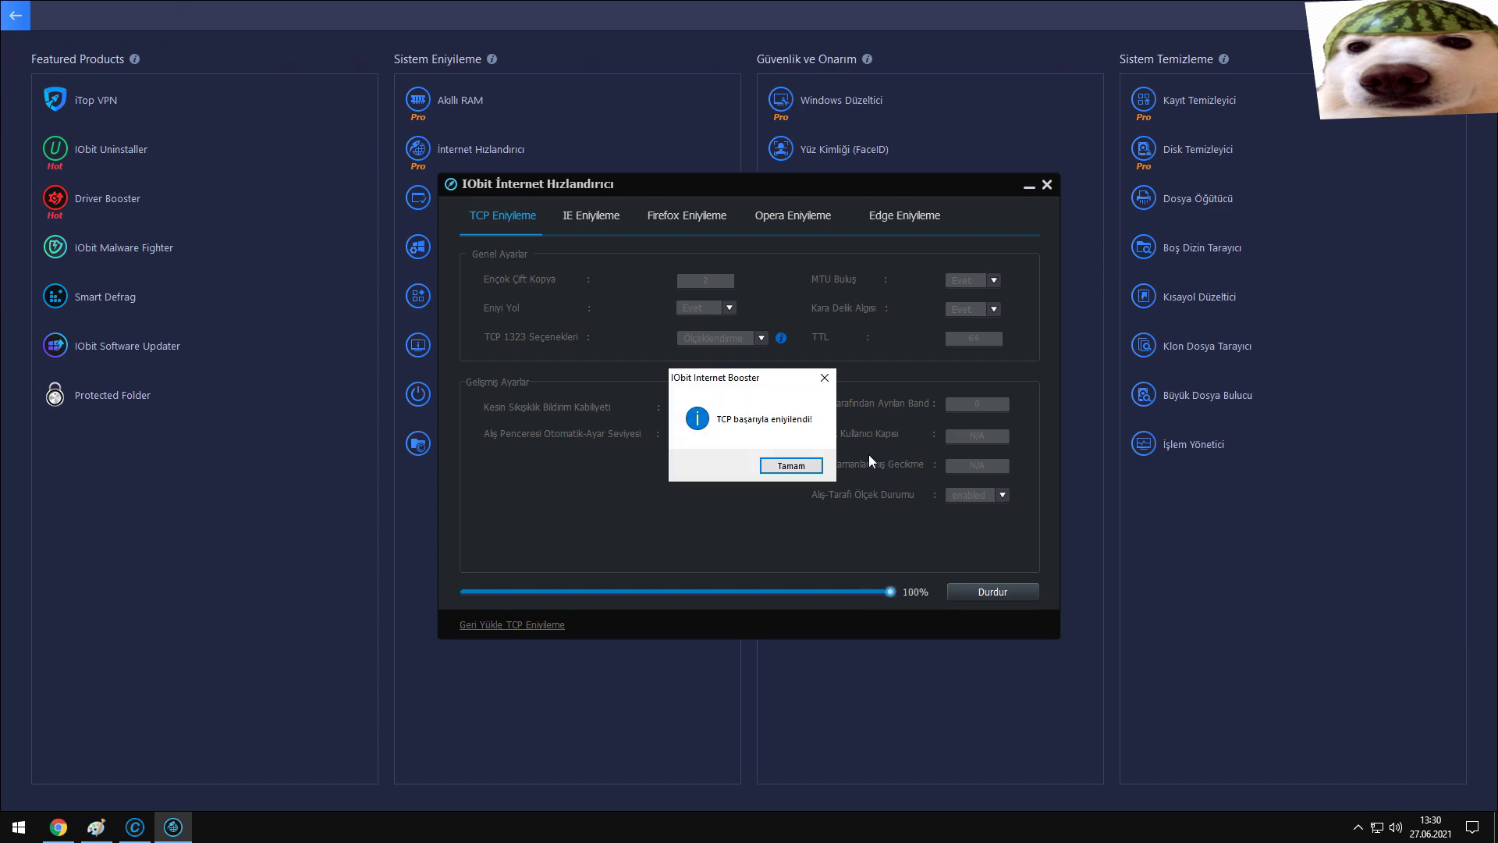
click(787, 466)
click(1046, 186)
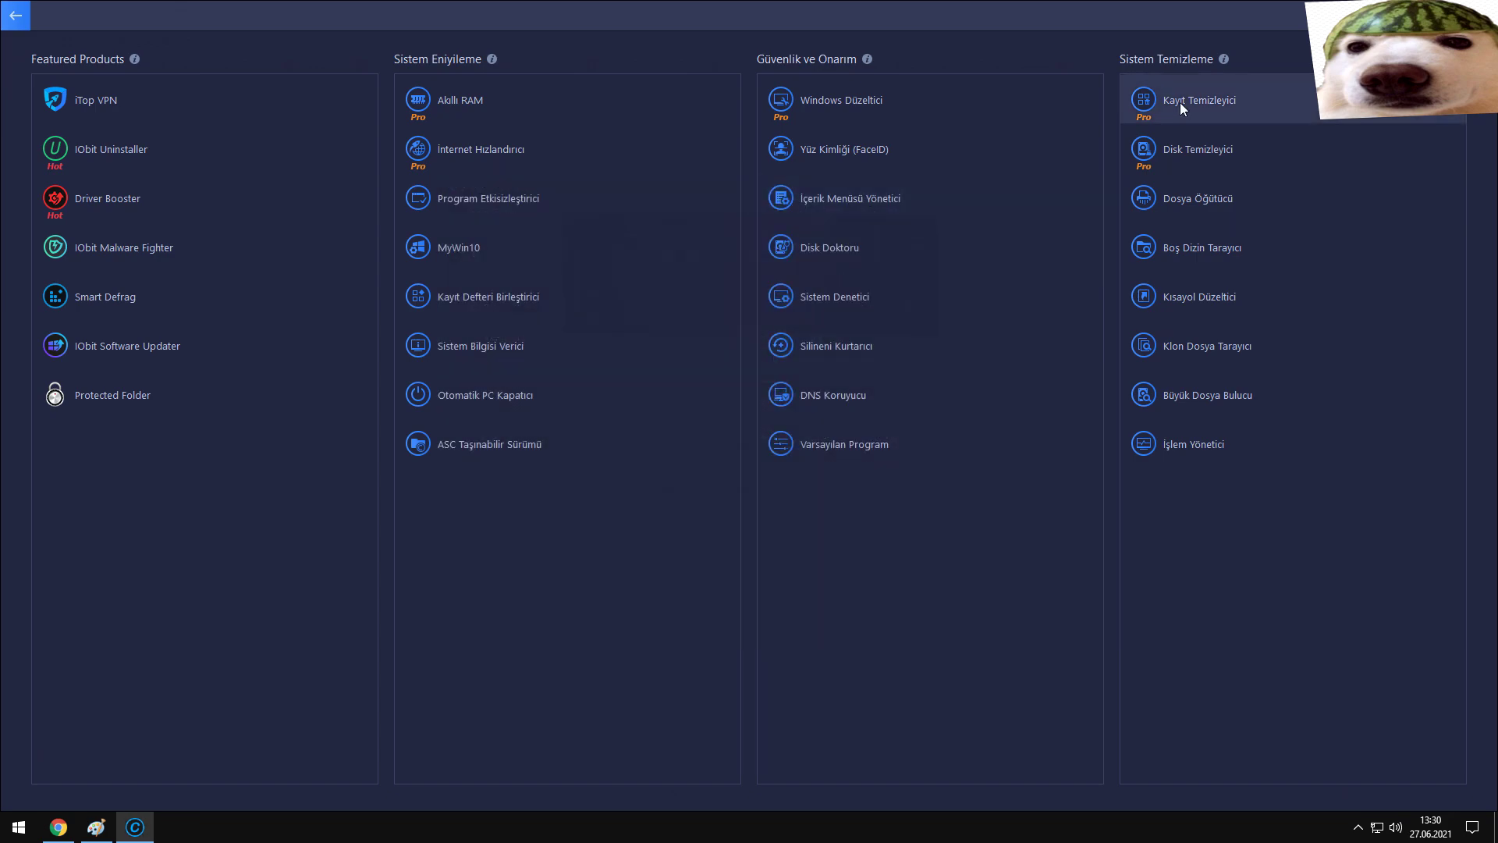
- Scan the registry for problems in all listed areas with Kayıt Temizleyici, reviewing the area list during the scan
click(738, 414)
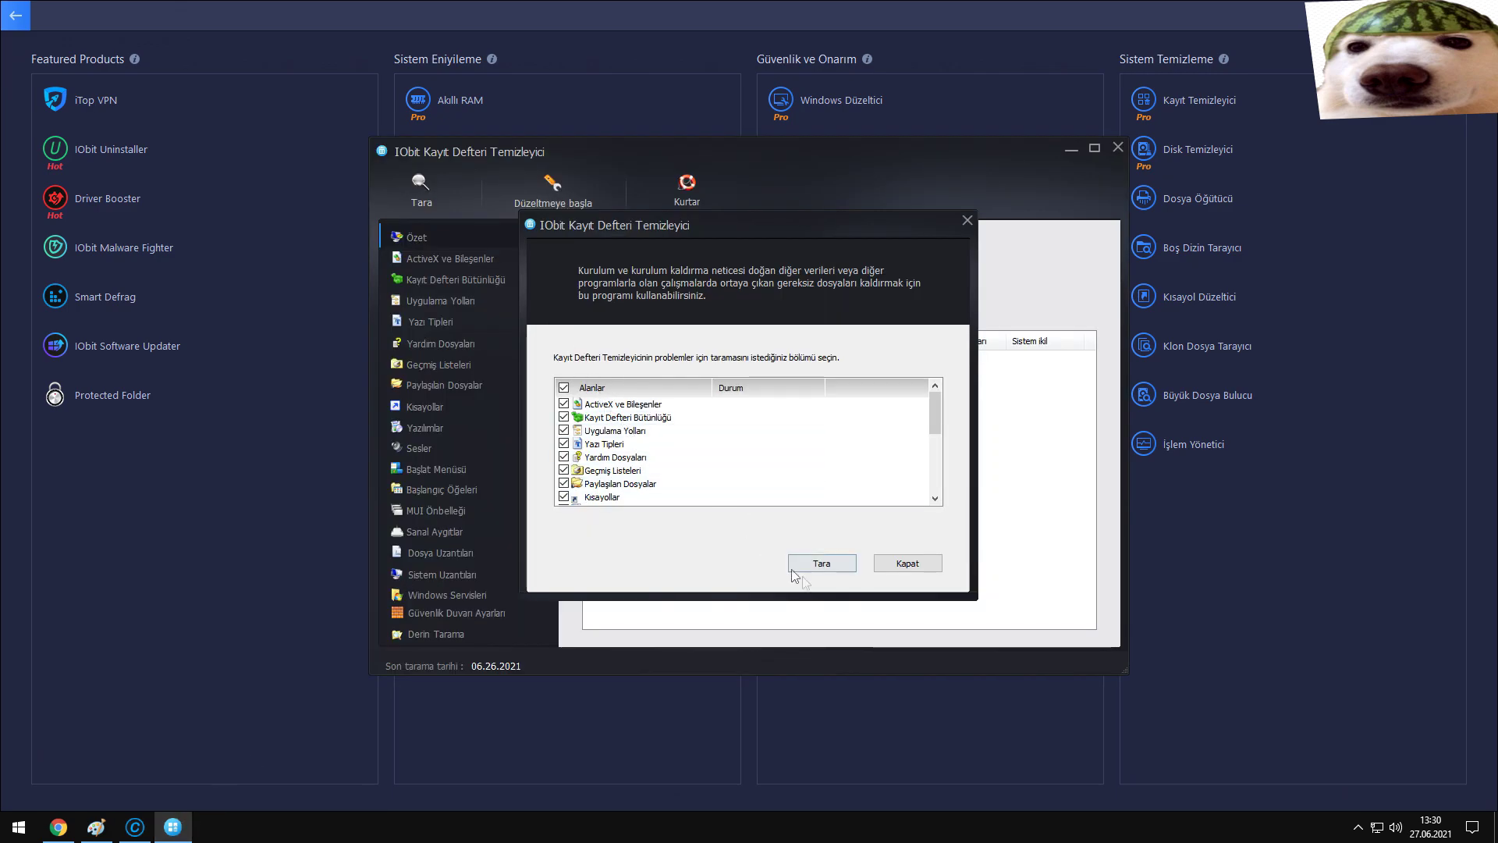
click(804, 563)
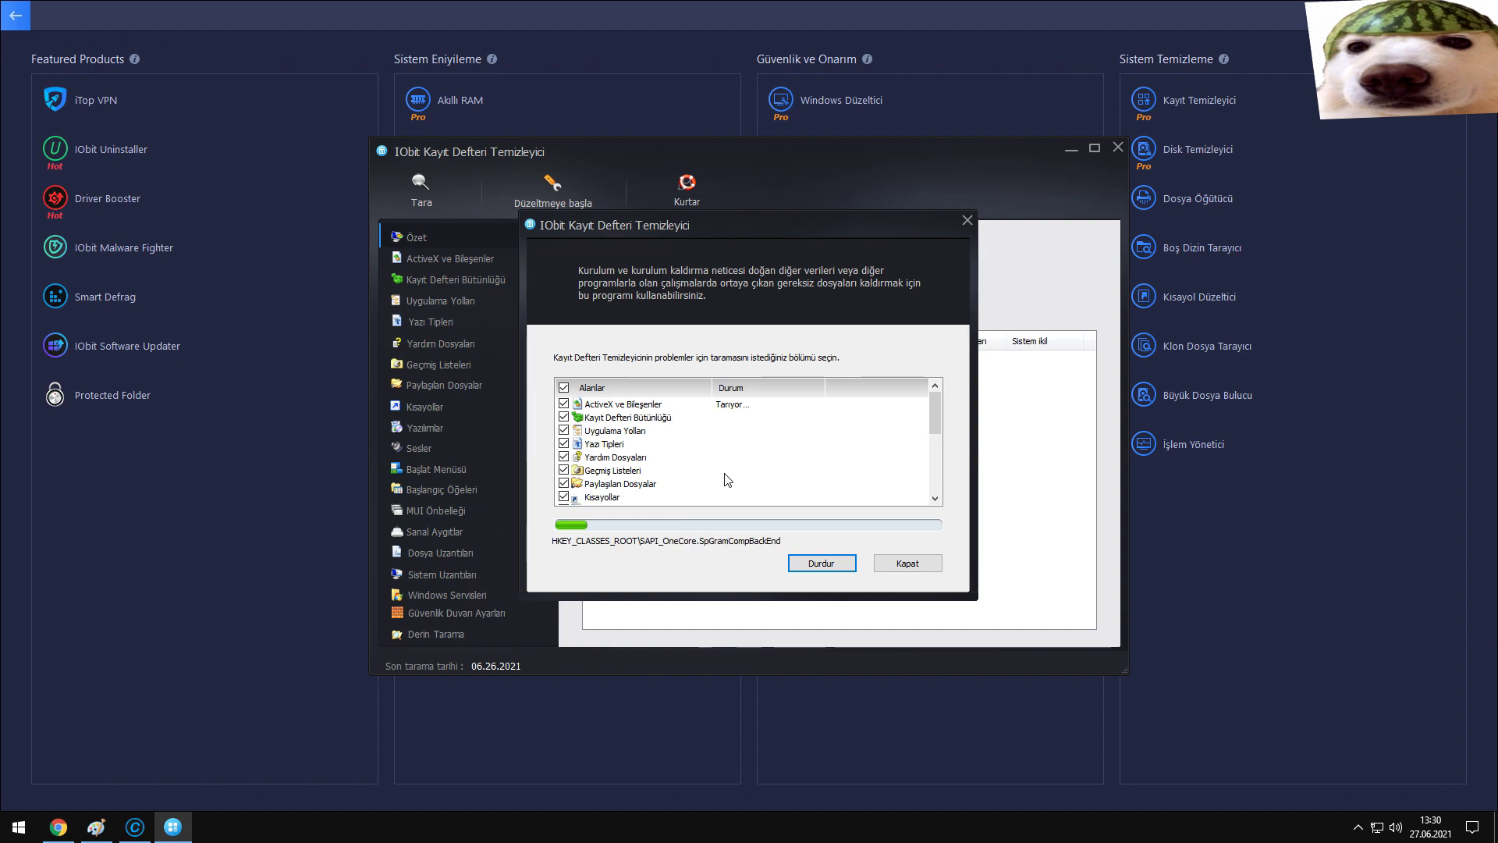
scroll(933, 423, down, 5)
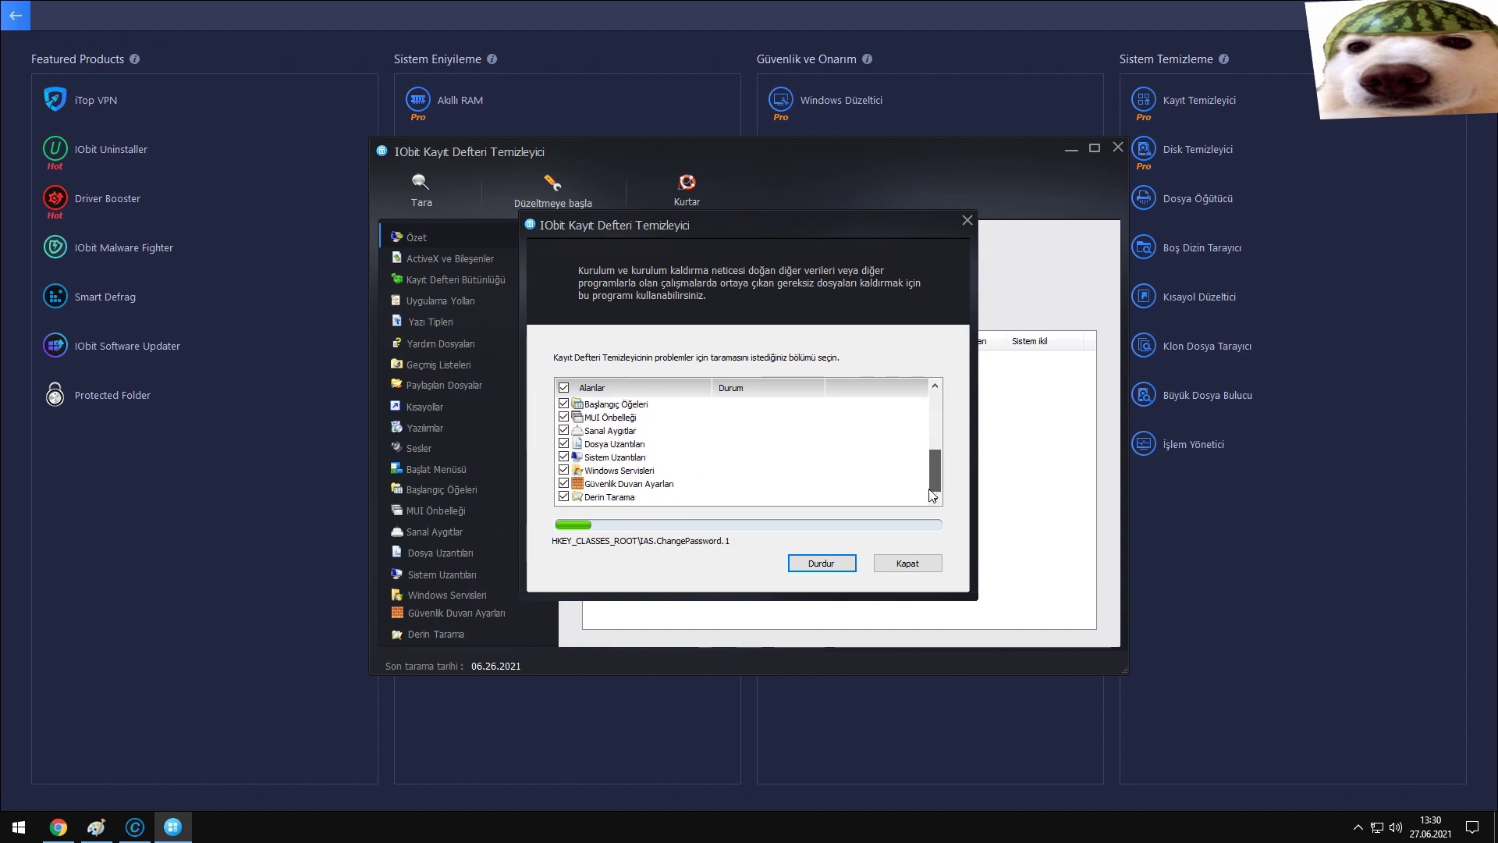
scroll(937, 418, up, 5)
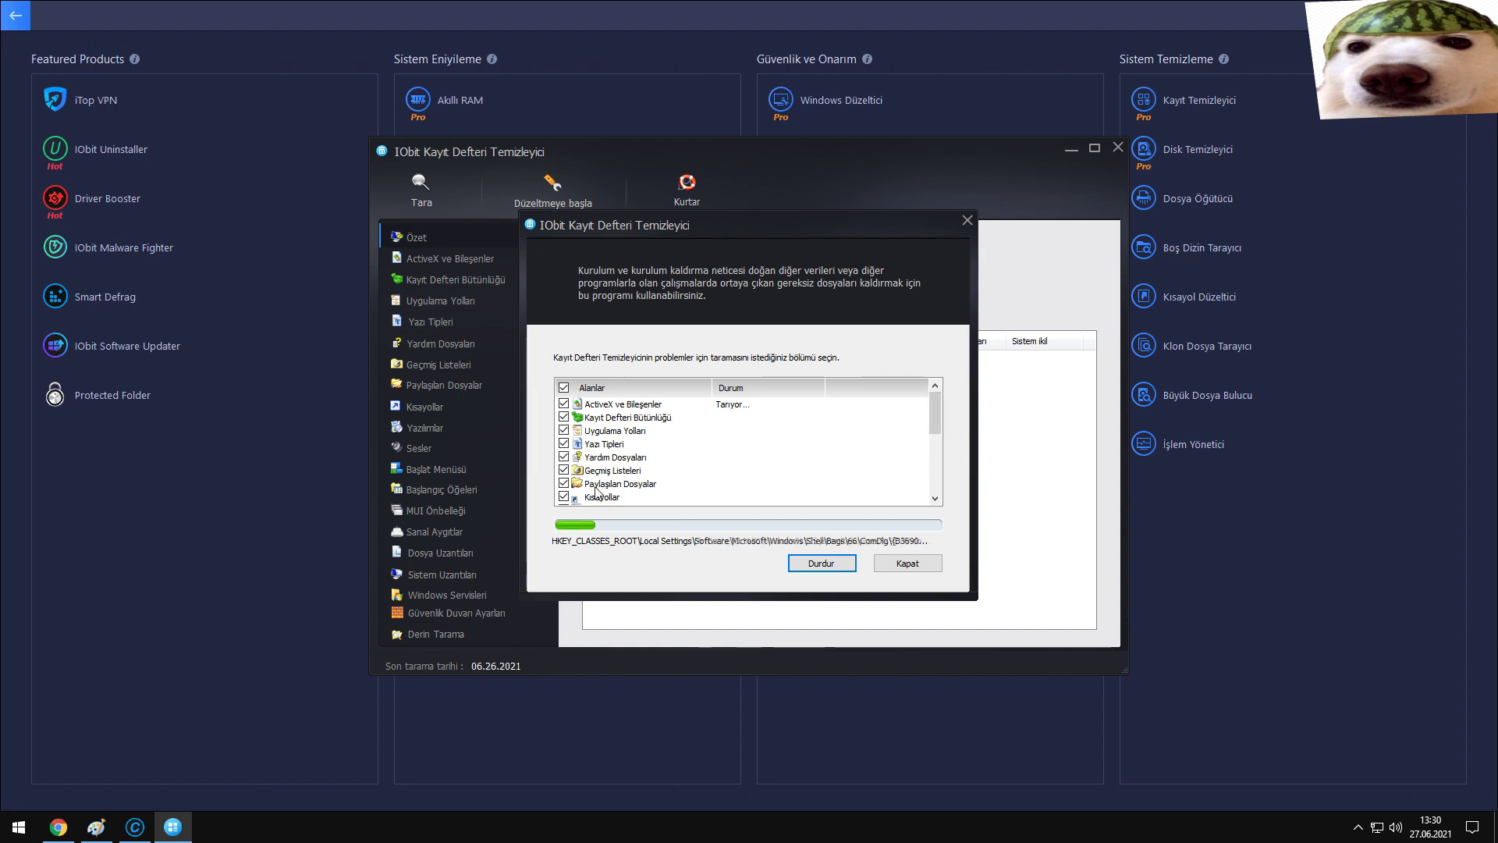
scroll(929, 413, down, 3)
scroll(923, 410, up, 3)
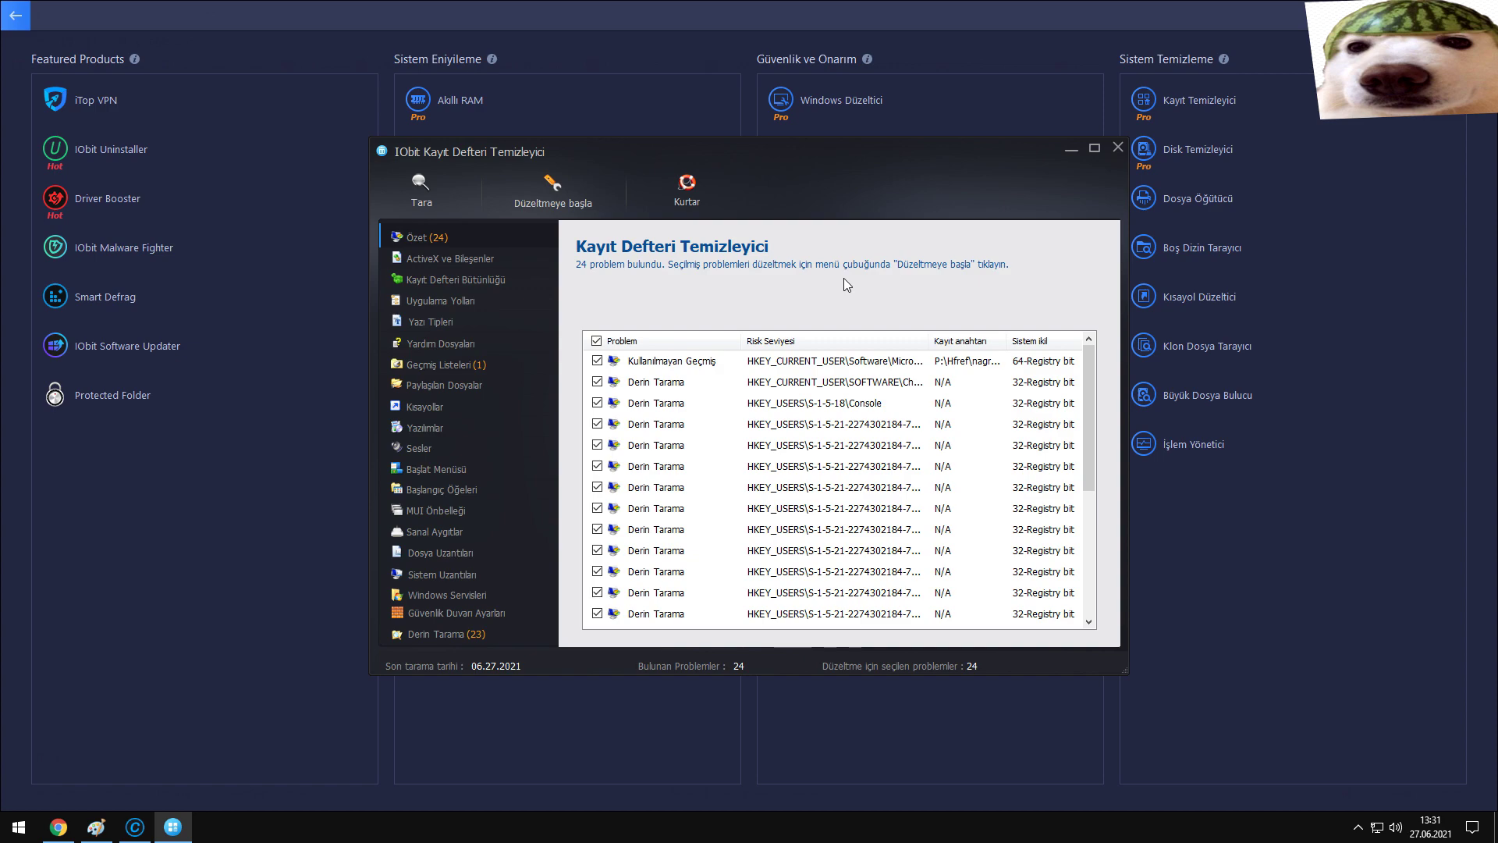
- Review the registry problems found, fix all the selected ones and close the registry cleaner
scroll(862, 415, down, 4)
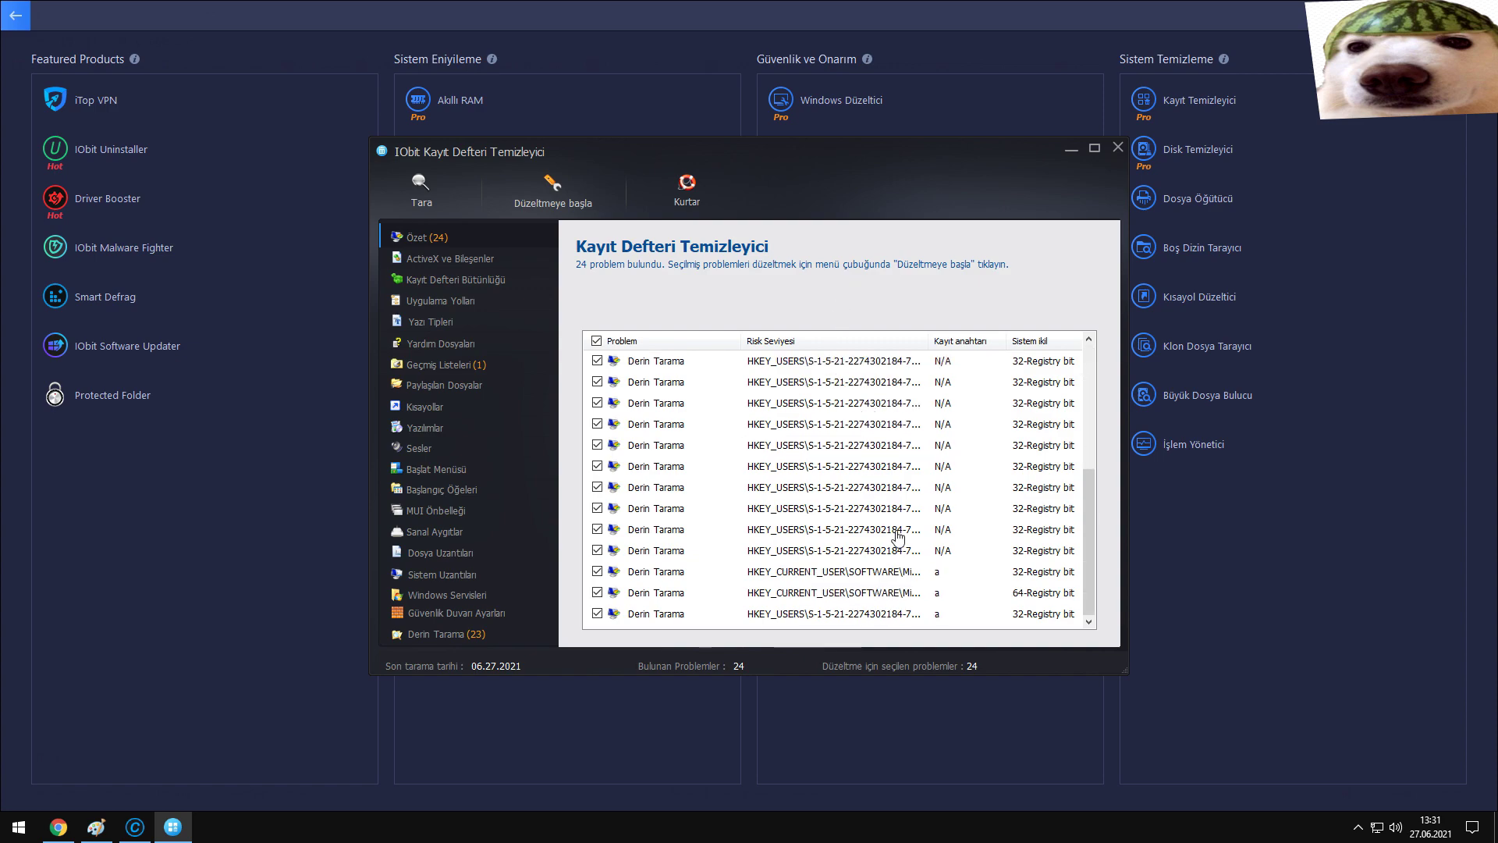
scroll(896, 538, up, 4)
scroll(895, 539, down, 4)
scroll(896, 538, up, 4)
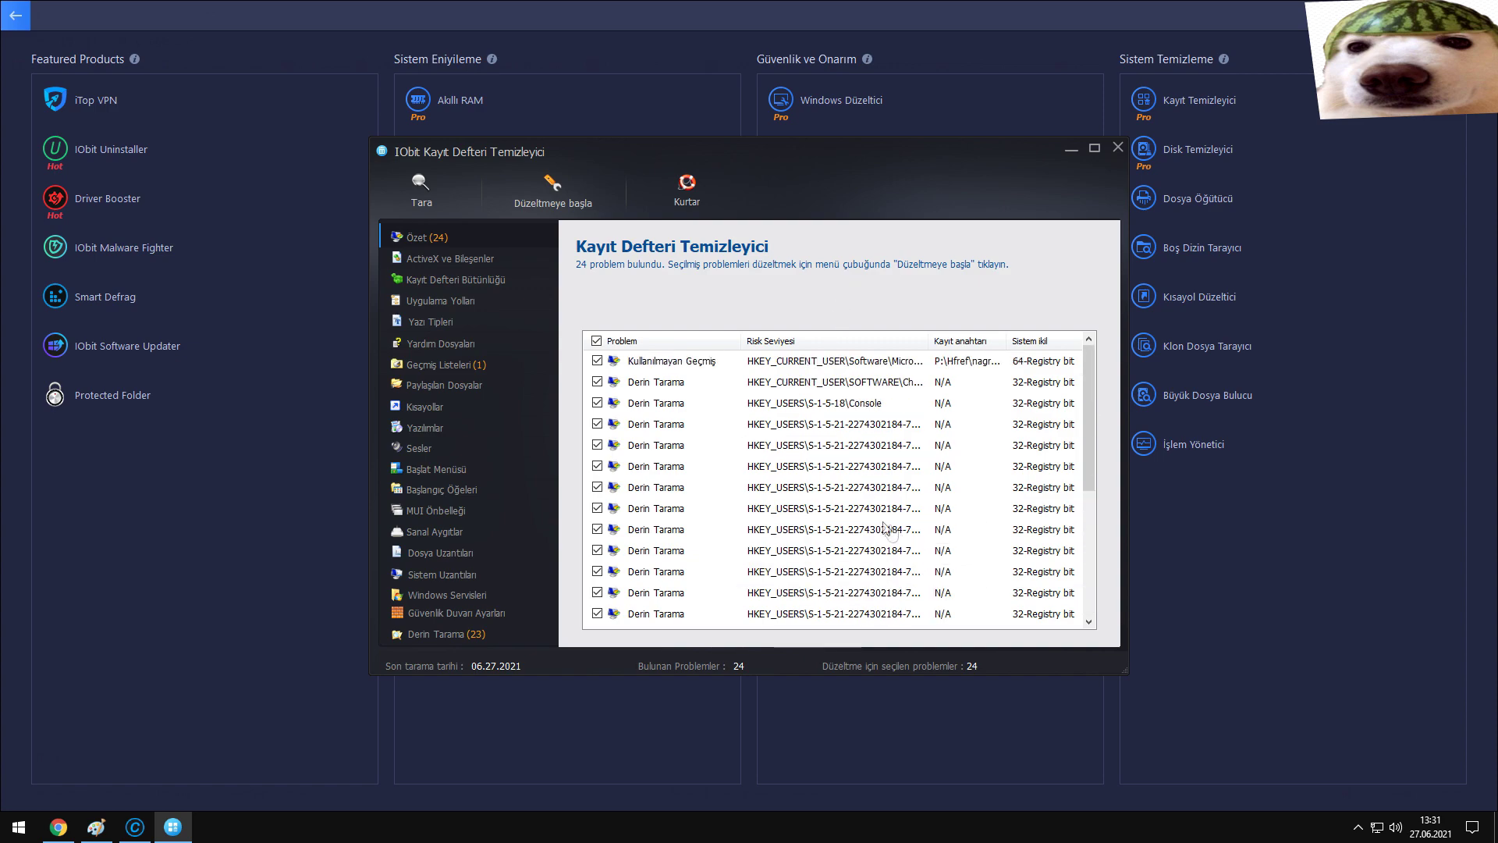
click(553, 189)
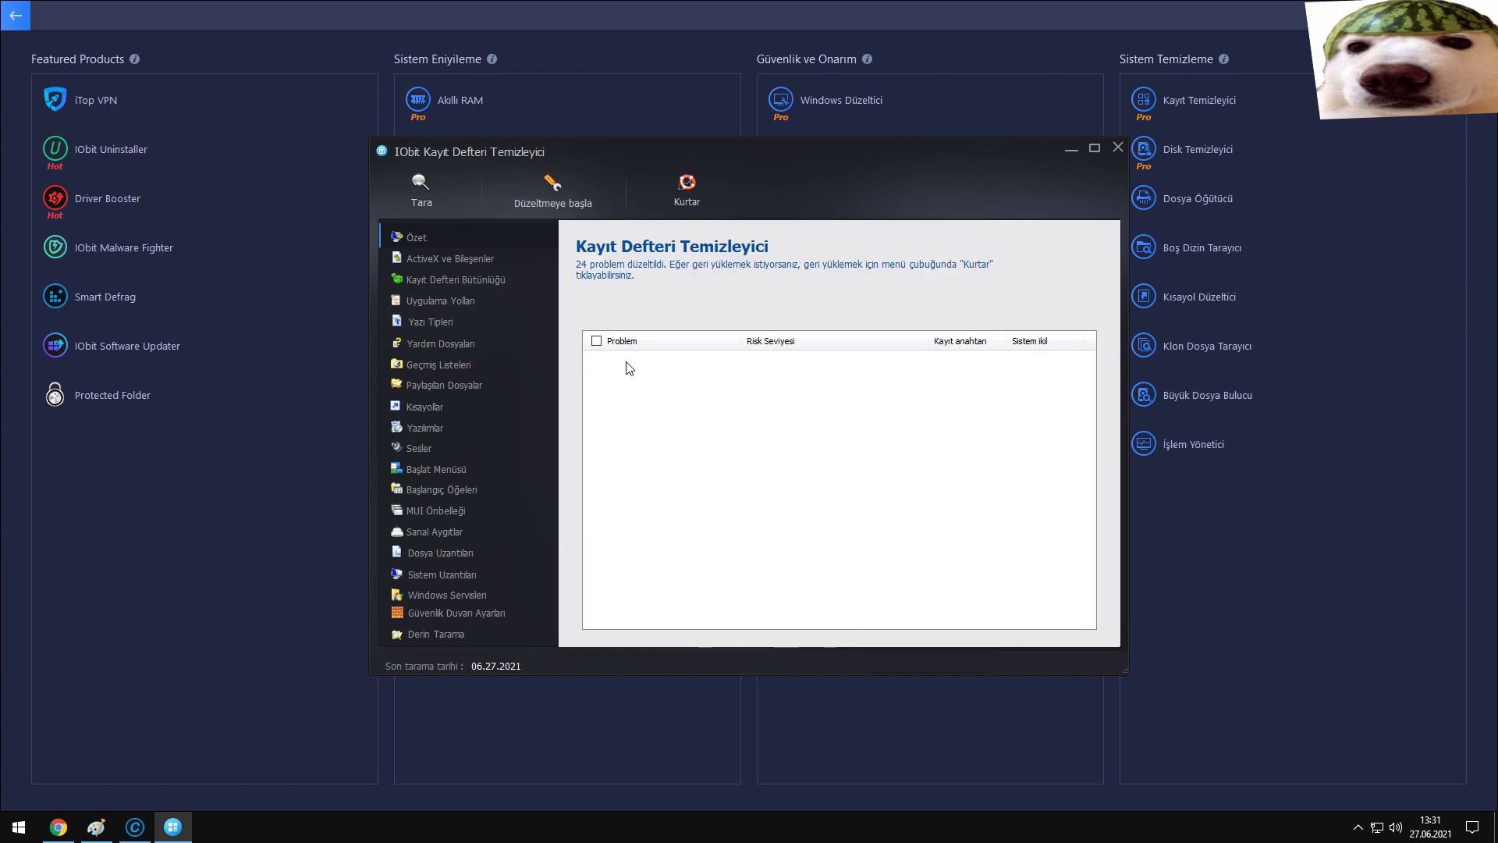
click(1118, 148)
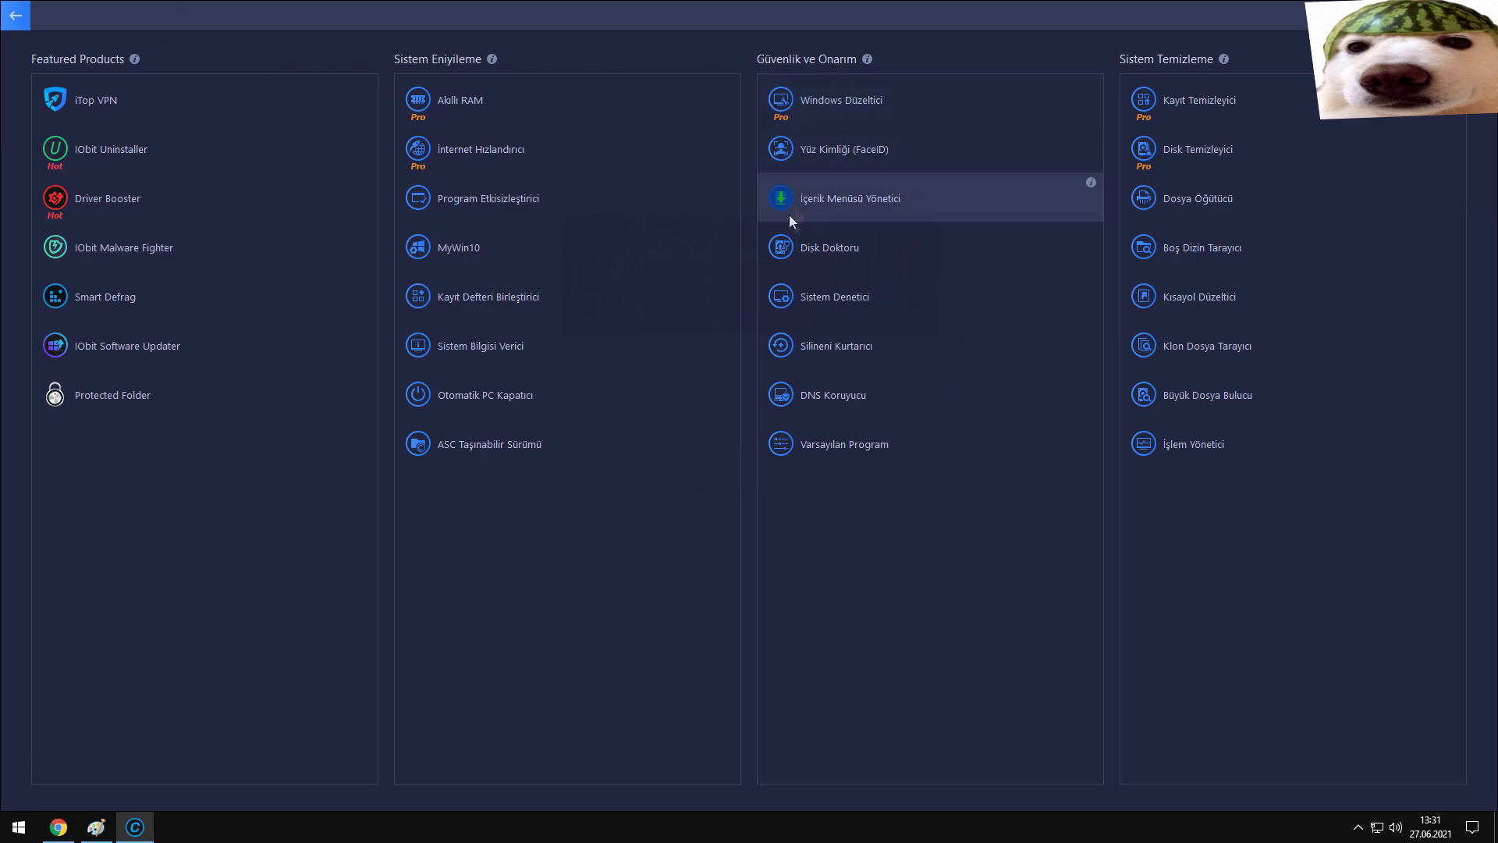
- Close Advanced SystemCare with its notification and close the Paint sketch without saving it
key(Escape)
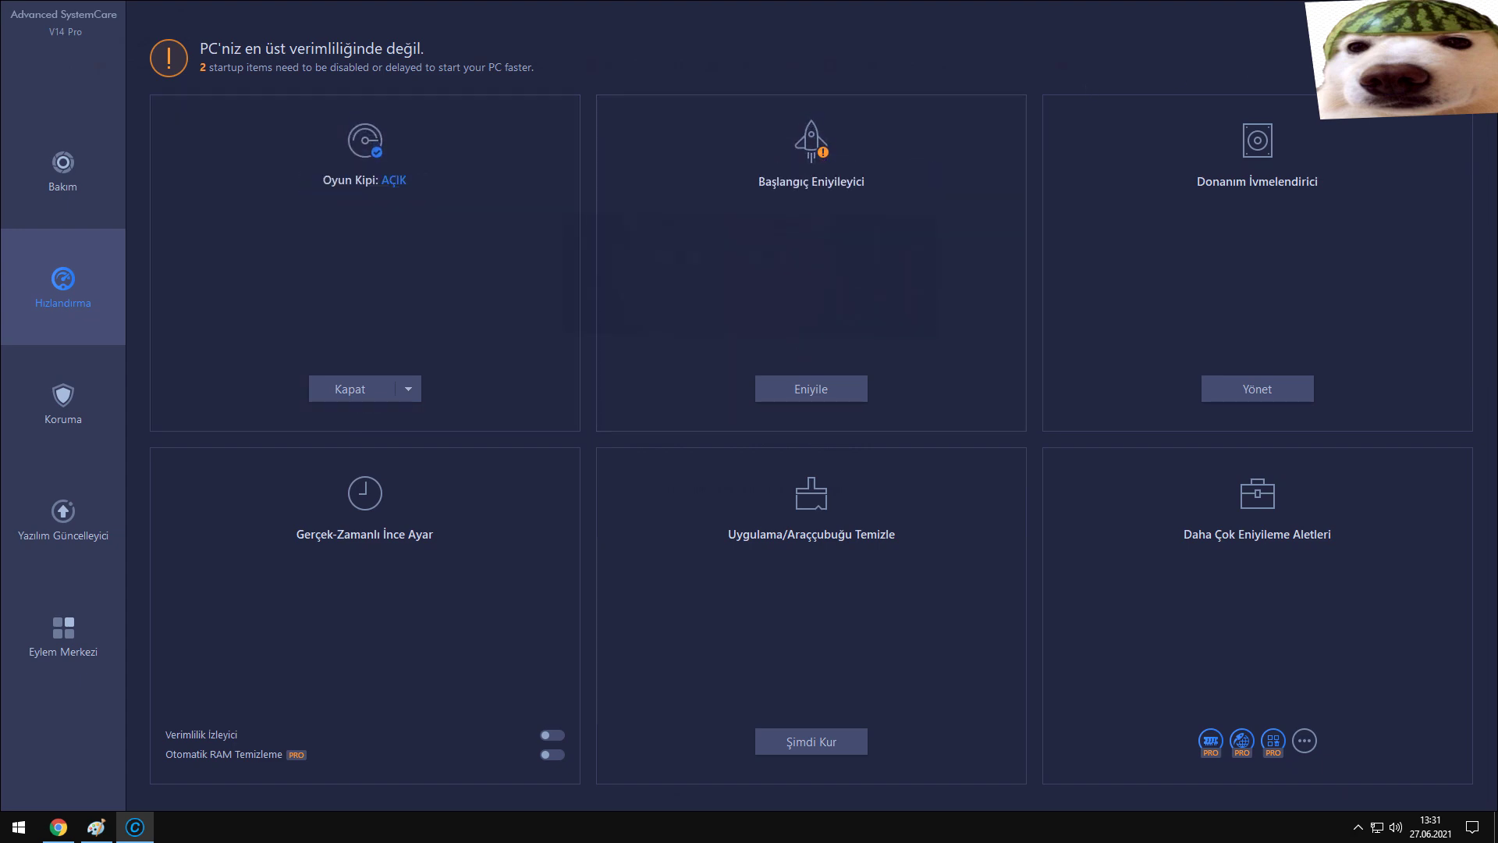
key(alt+F4)
key(alt+Tab)
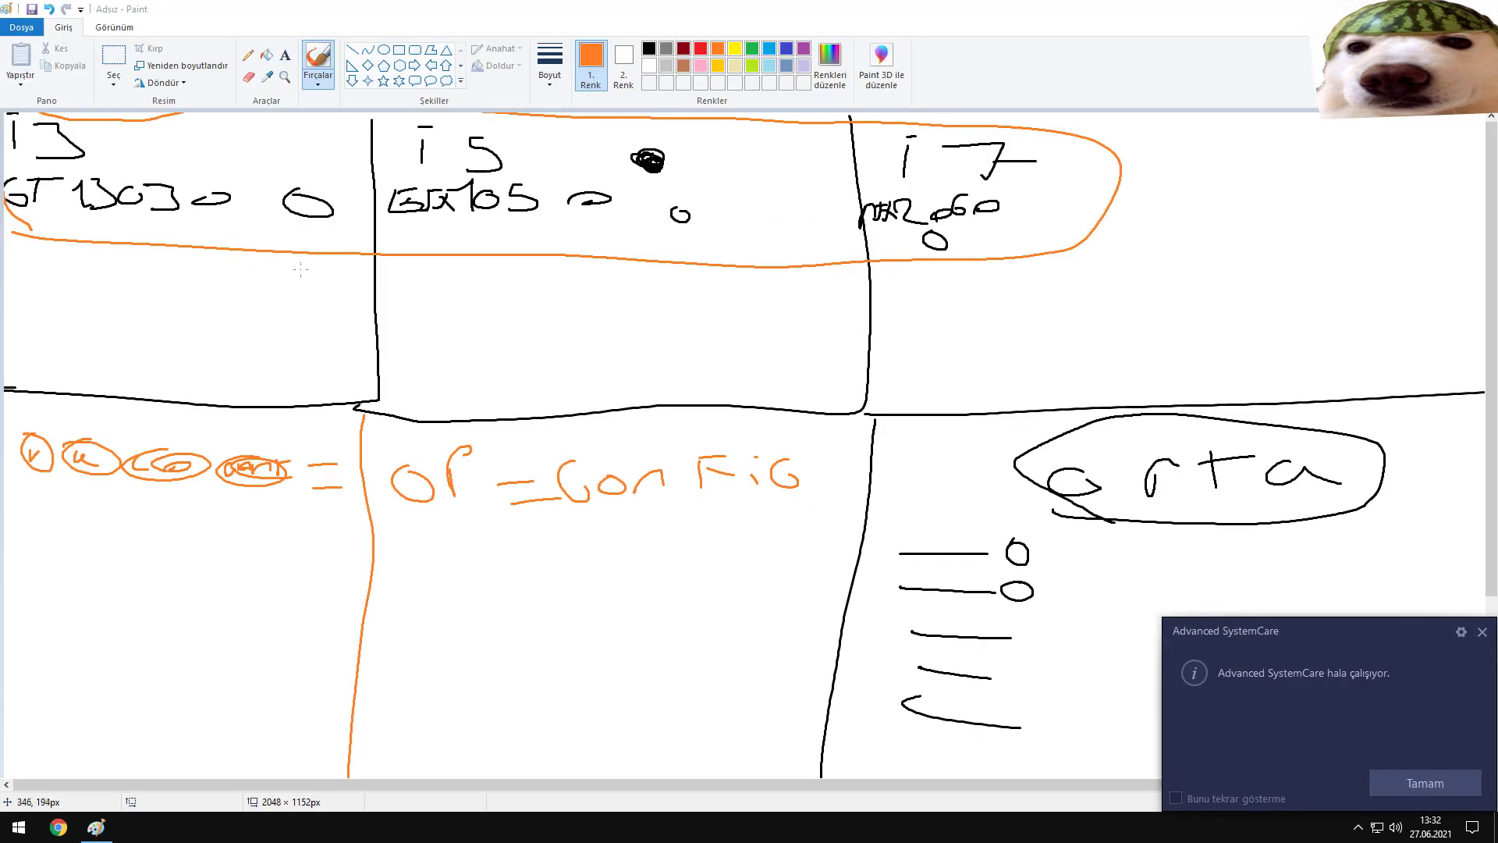
click(1424, 783)
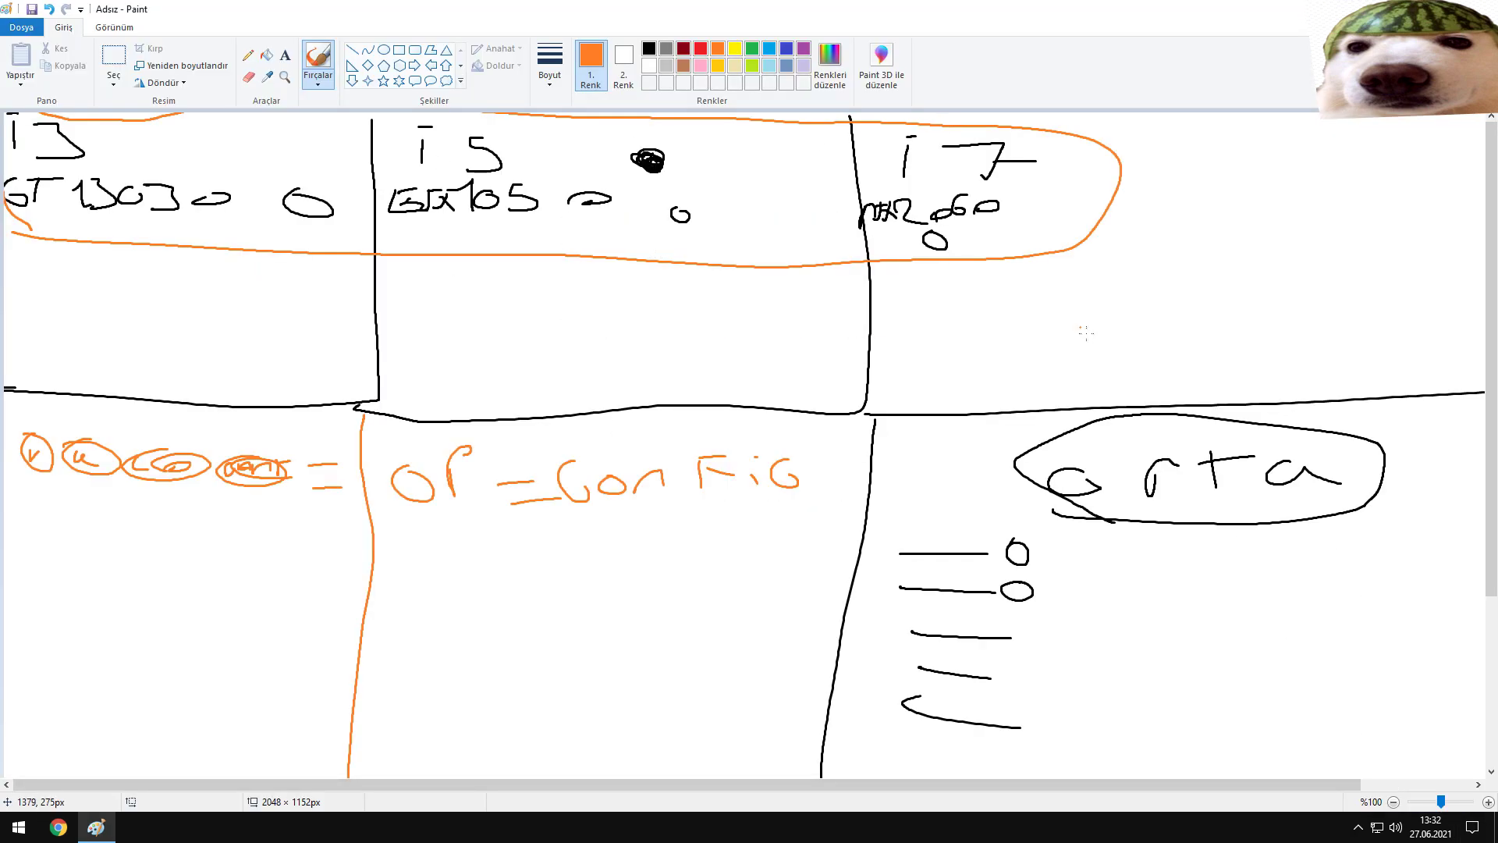
click(1480, 9)
click(784, 421)
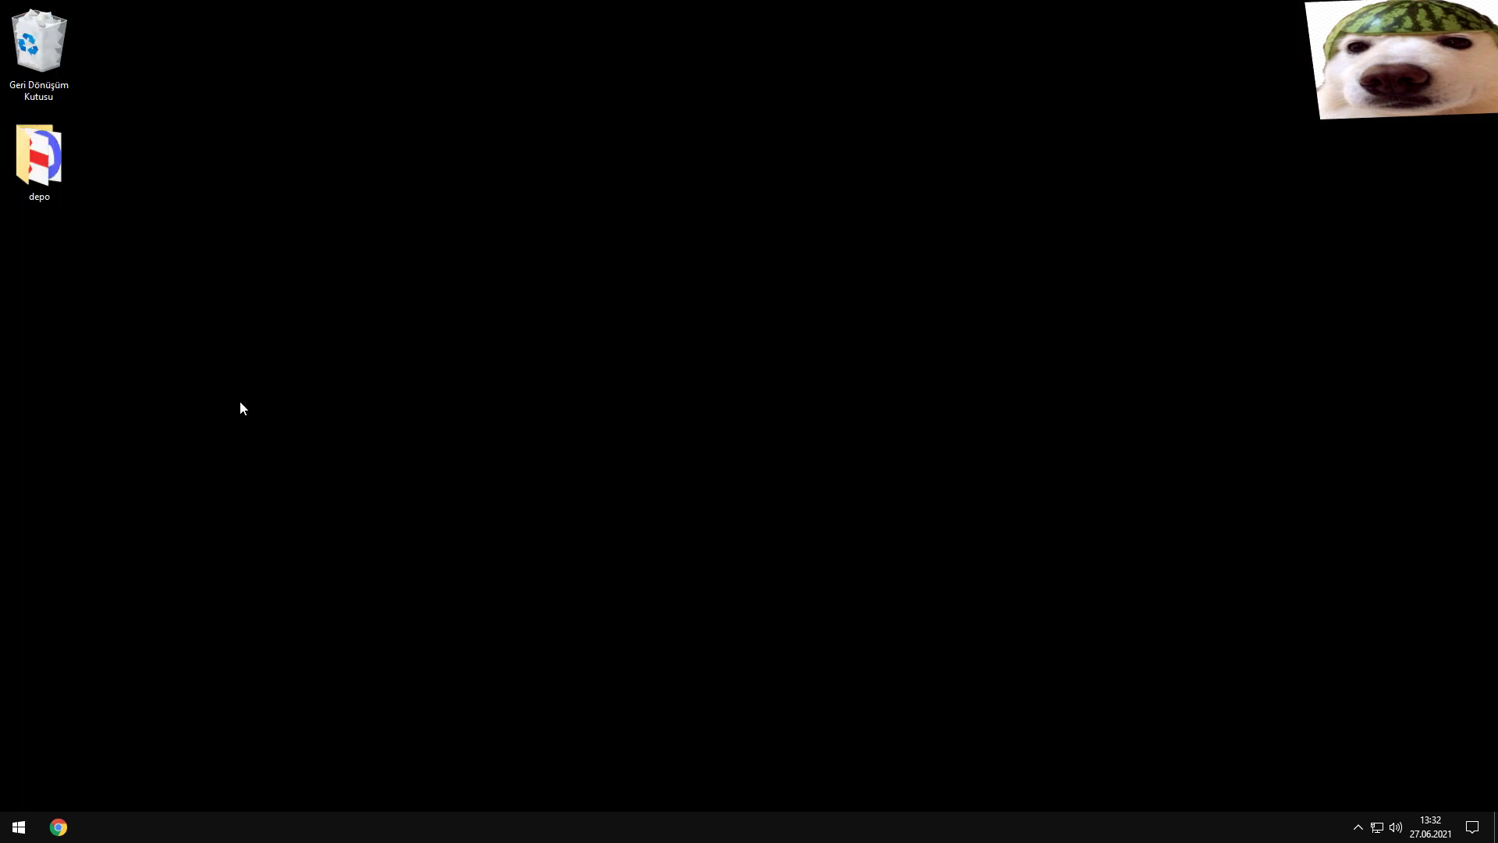
- Open the Windows graphics settings (Grafik ayarları) and expand the BootstrapPackagedGame entry under the performance preferences
key(super)
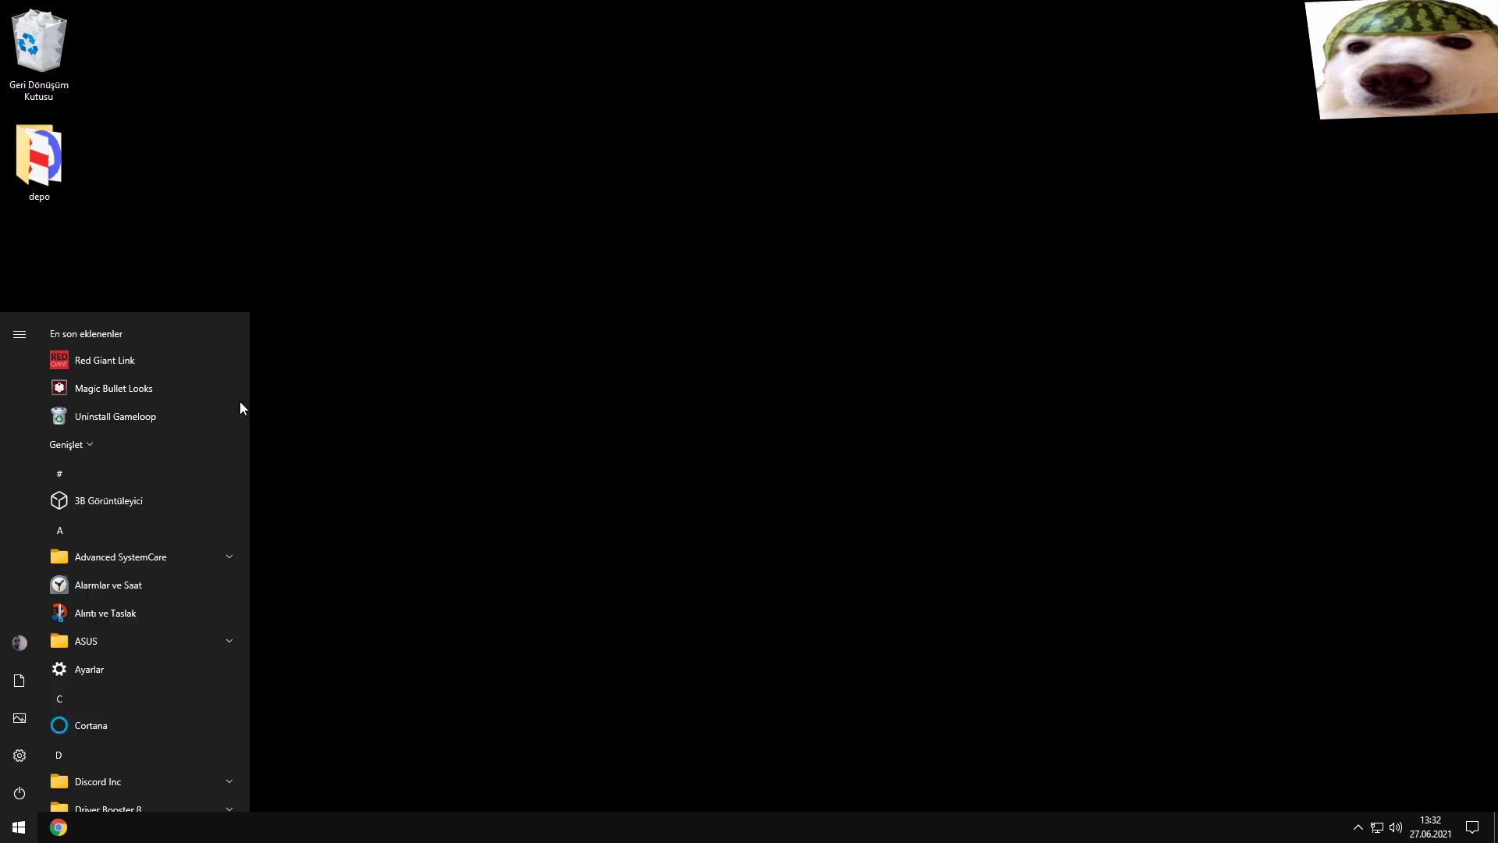
text(grafi)
click(209, 457)
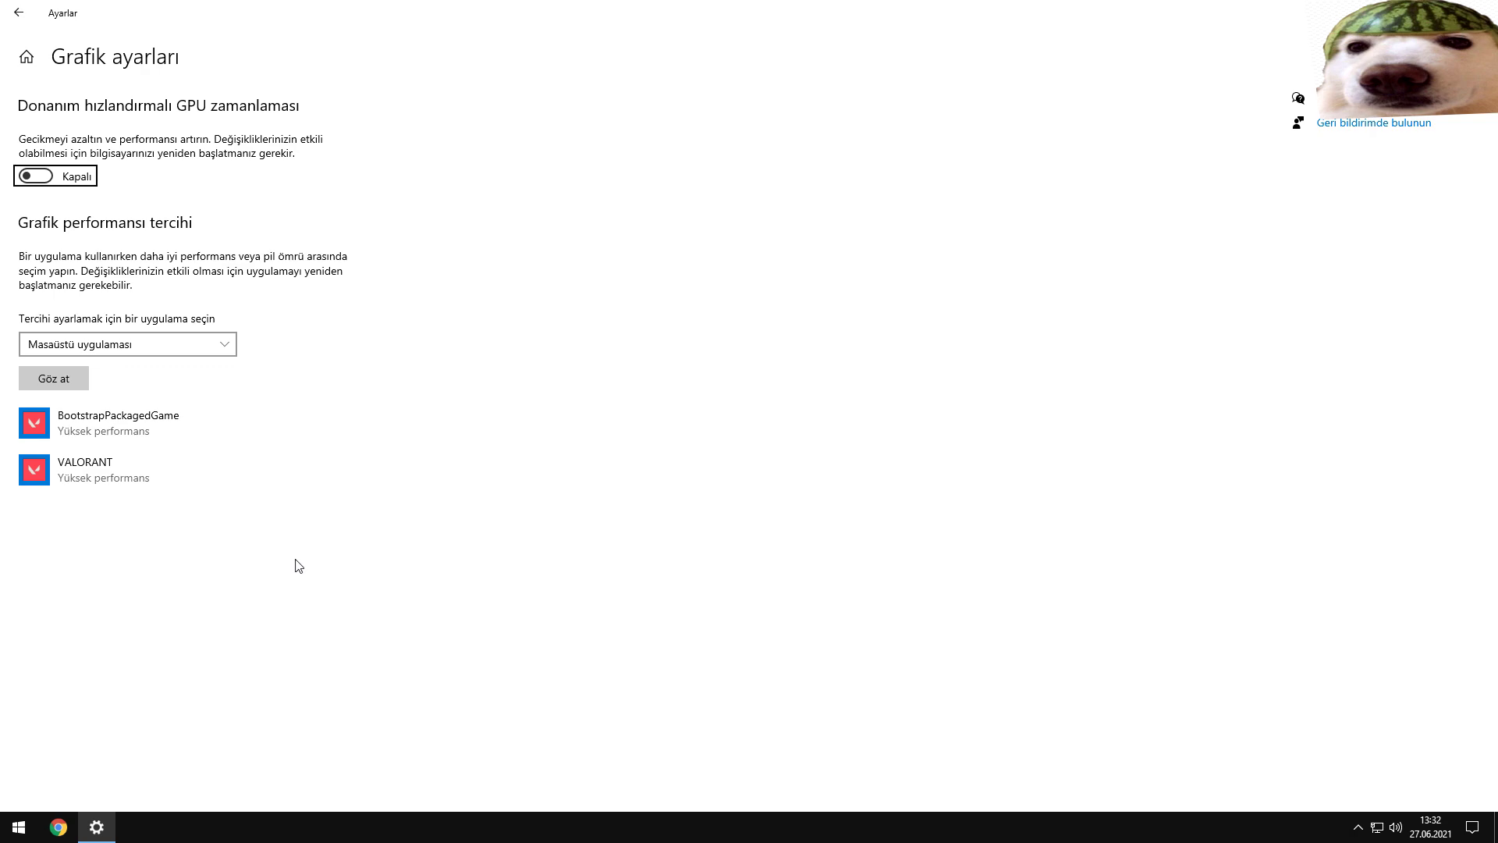
click(208, 419)
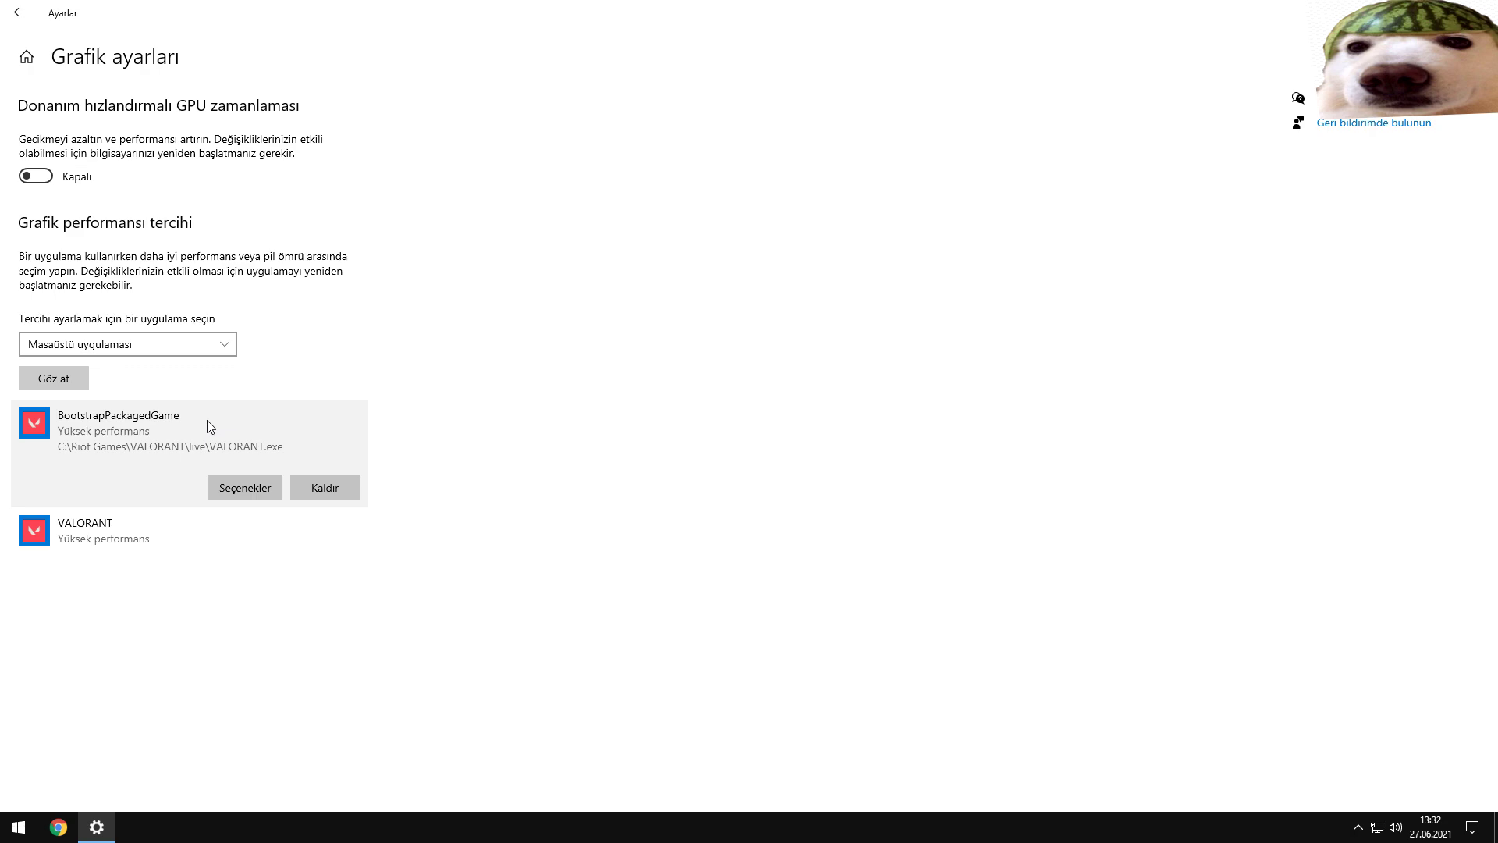
- Remove the BootstrapPackagedGame and VALORANT entries from the graphics performance preferences
click(308, 490)
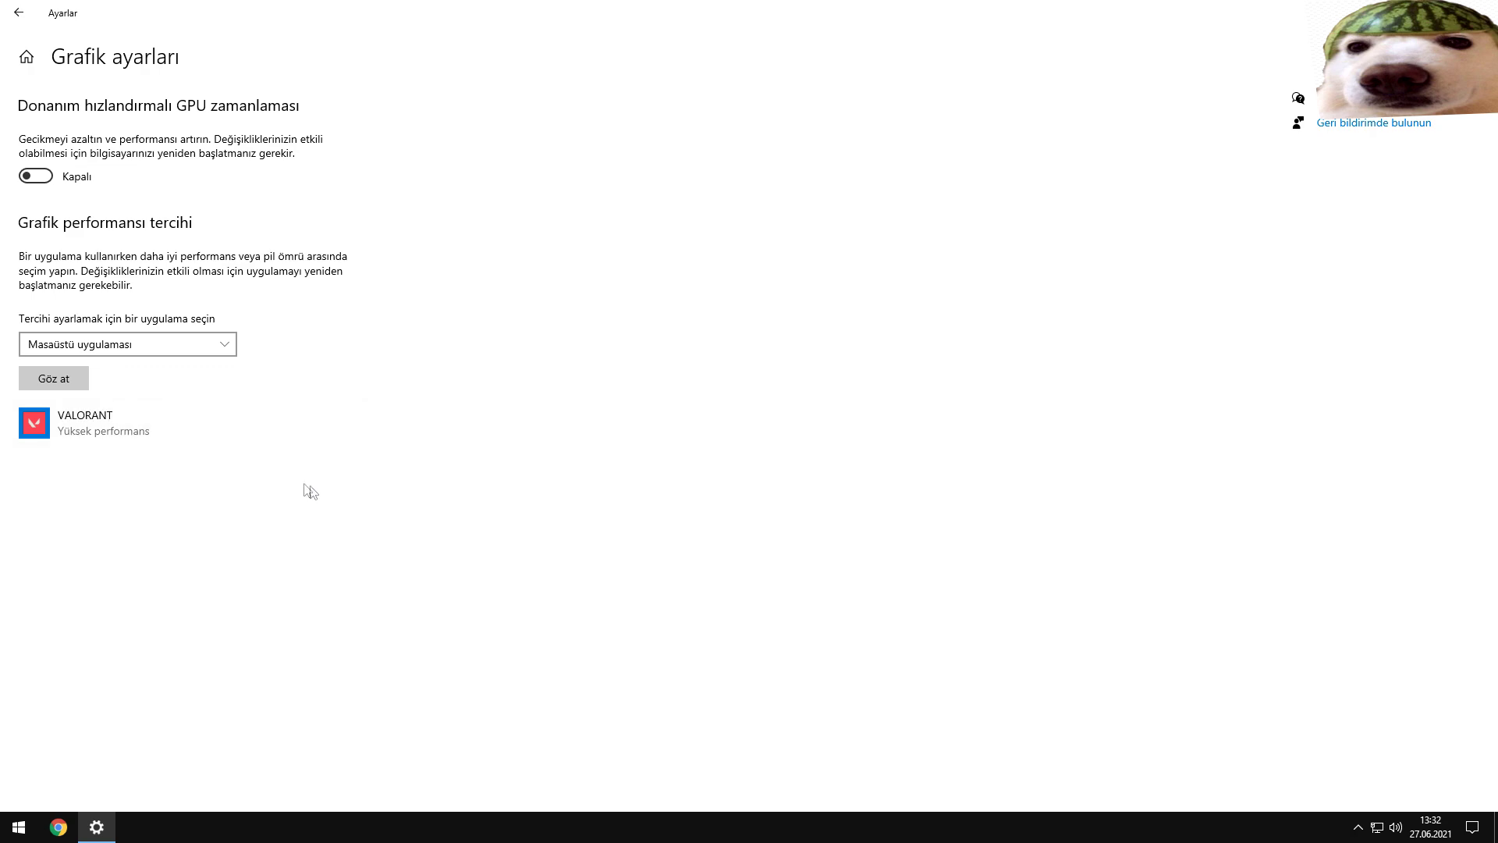
click(216, 450)
click(342, 508)
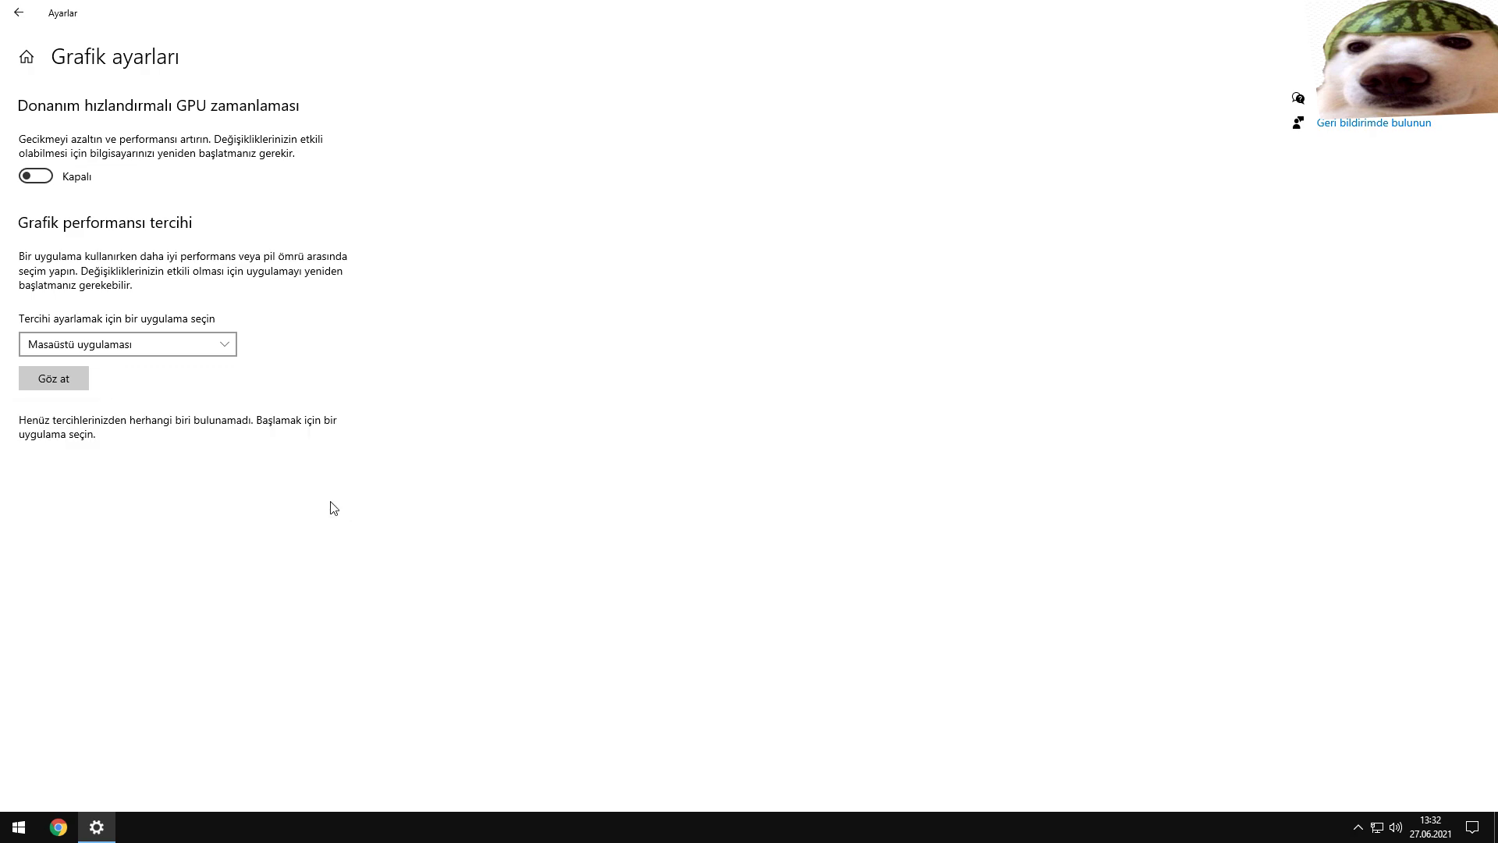
- Switch to File Explorer through Bu bilgisayar and open the C:\Riot Games\VALORANT folder
key(super)
text(bu bilgisayar)
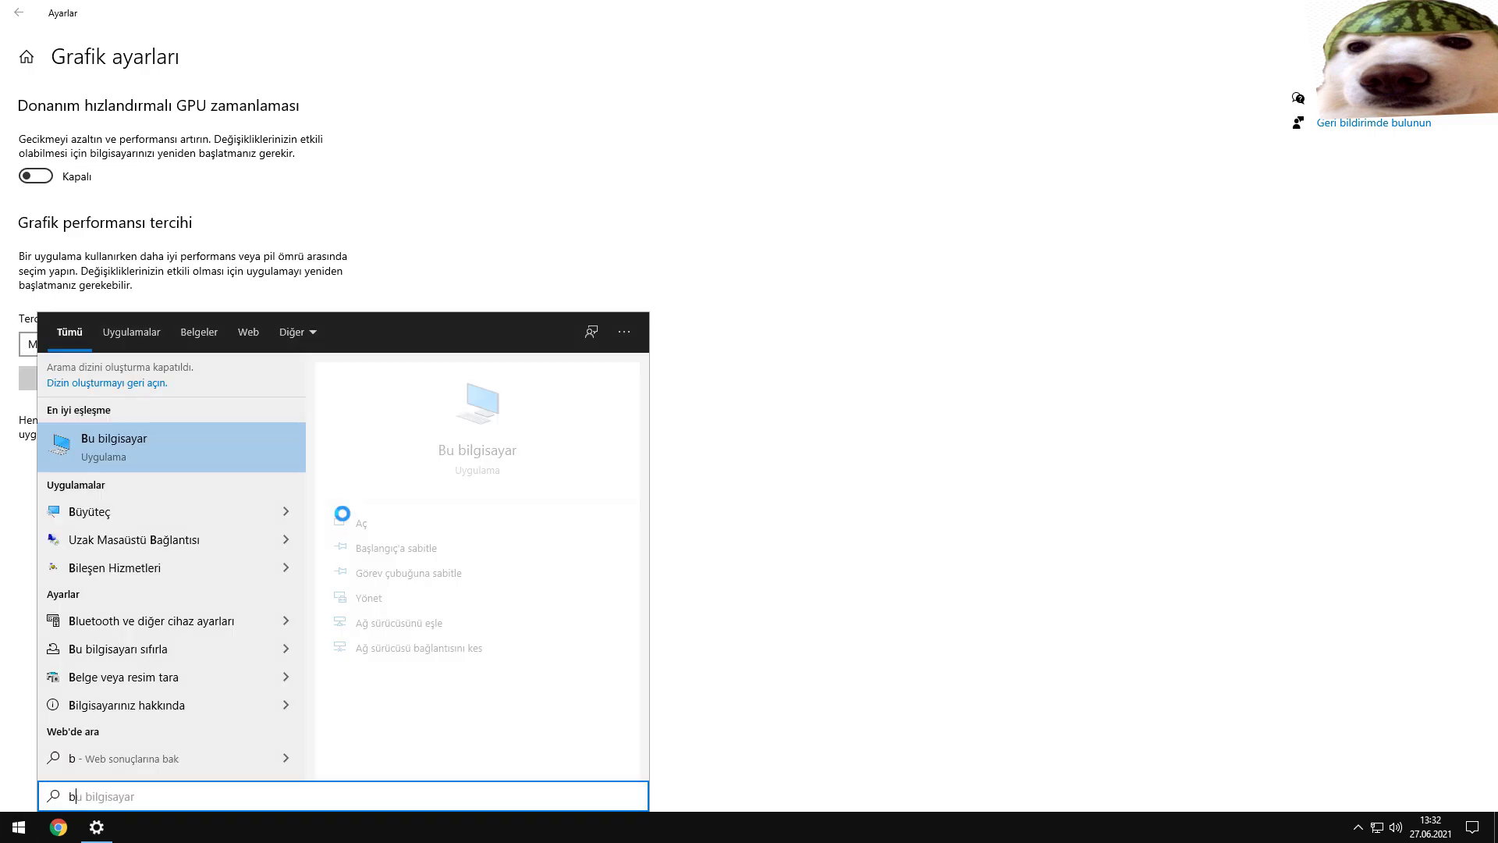
click(181, 460)
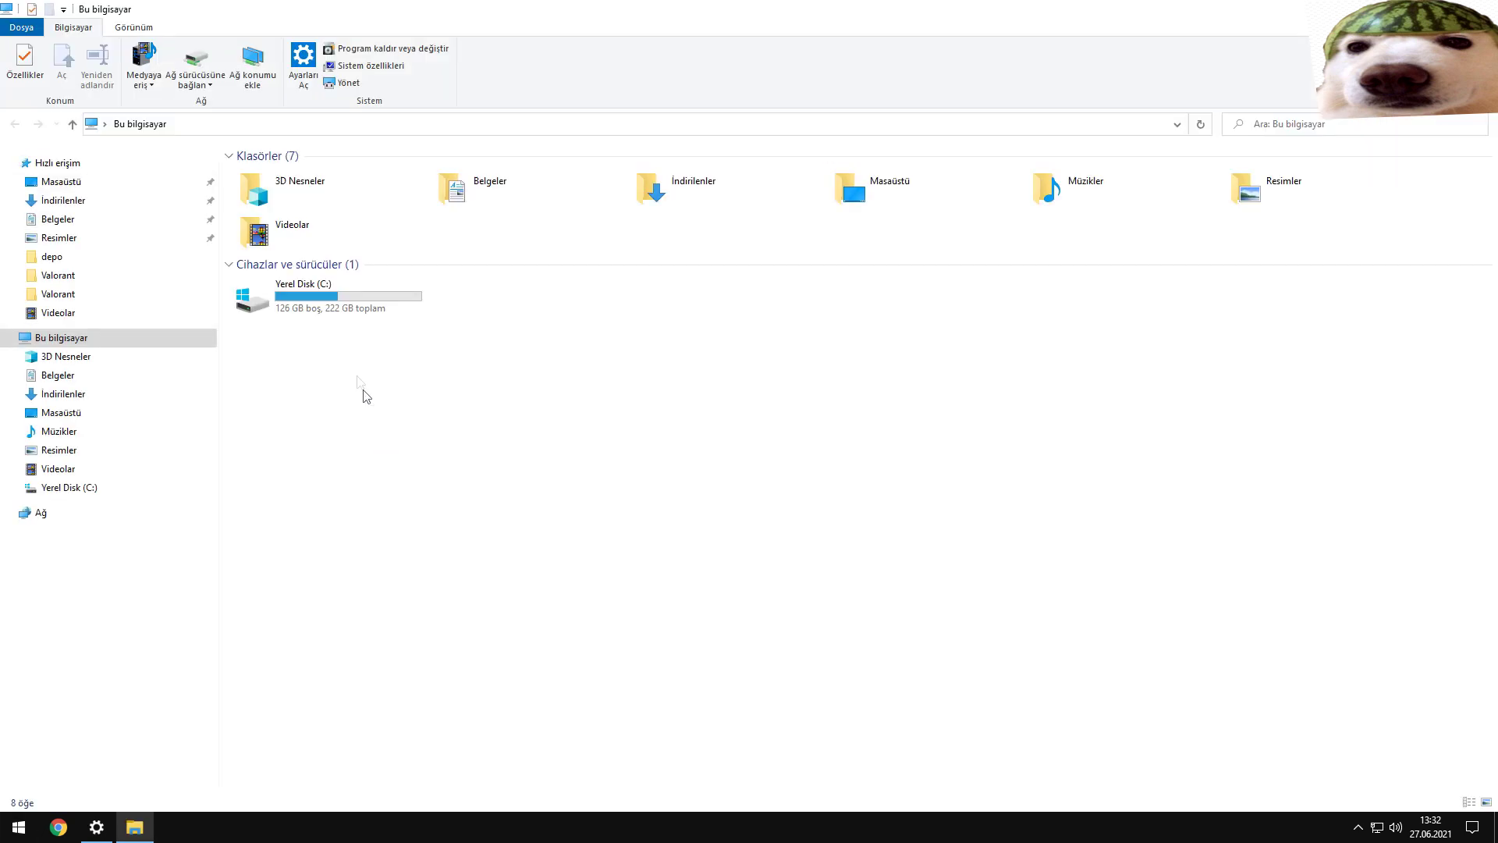
double_click(304, 309)
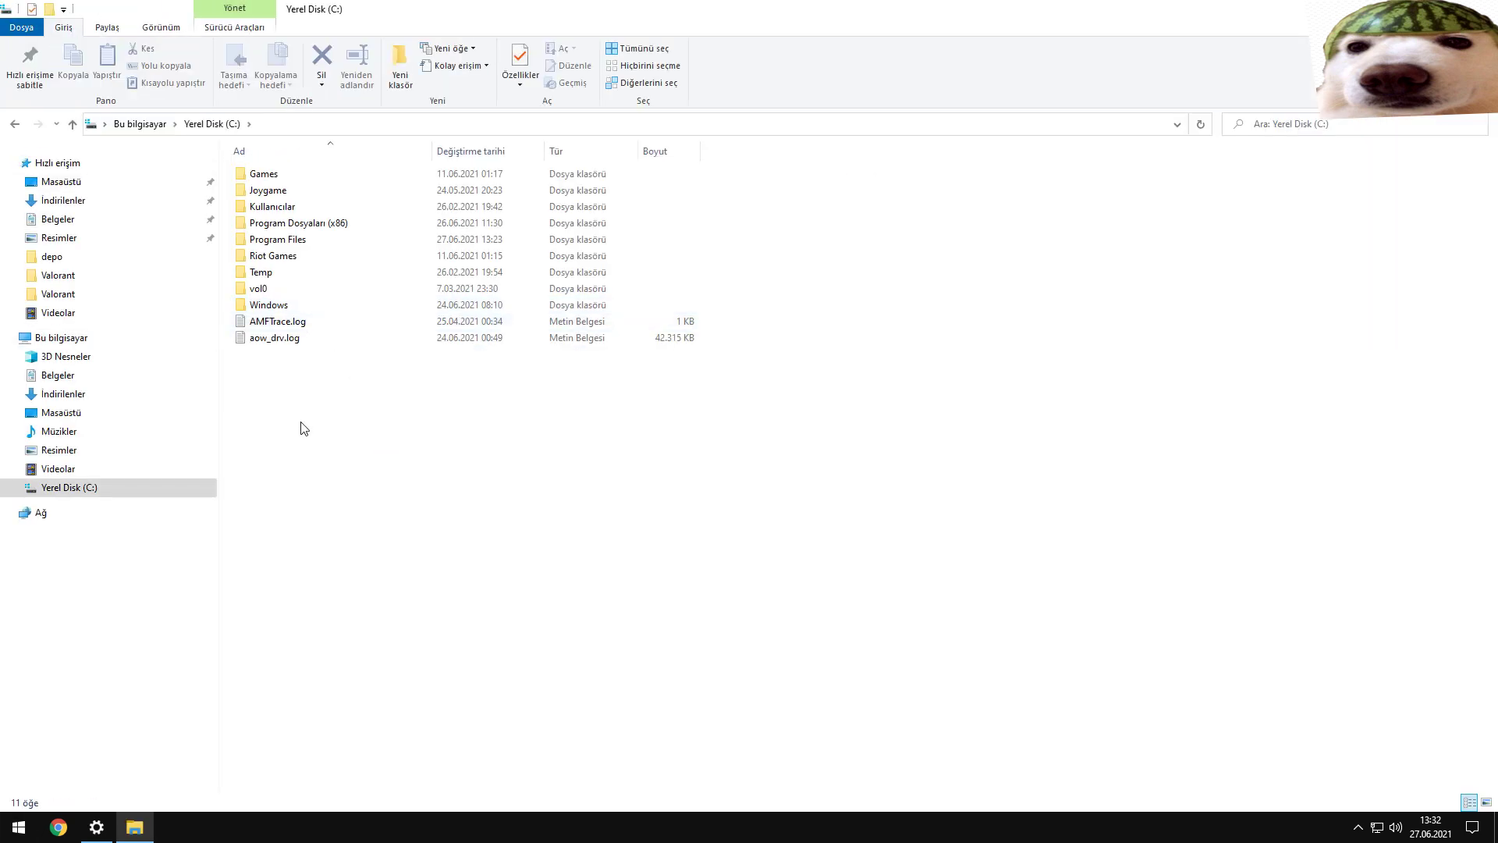
double_click(293, 256)
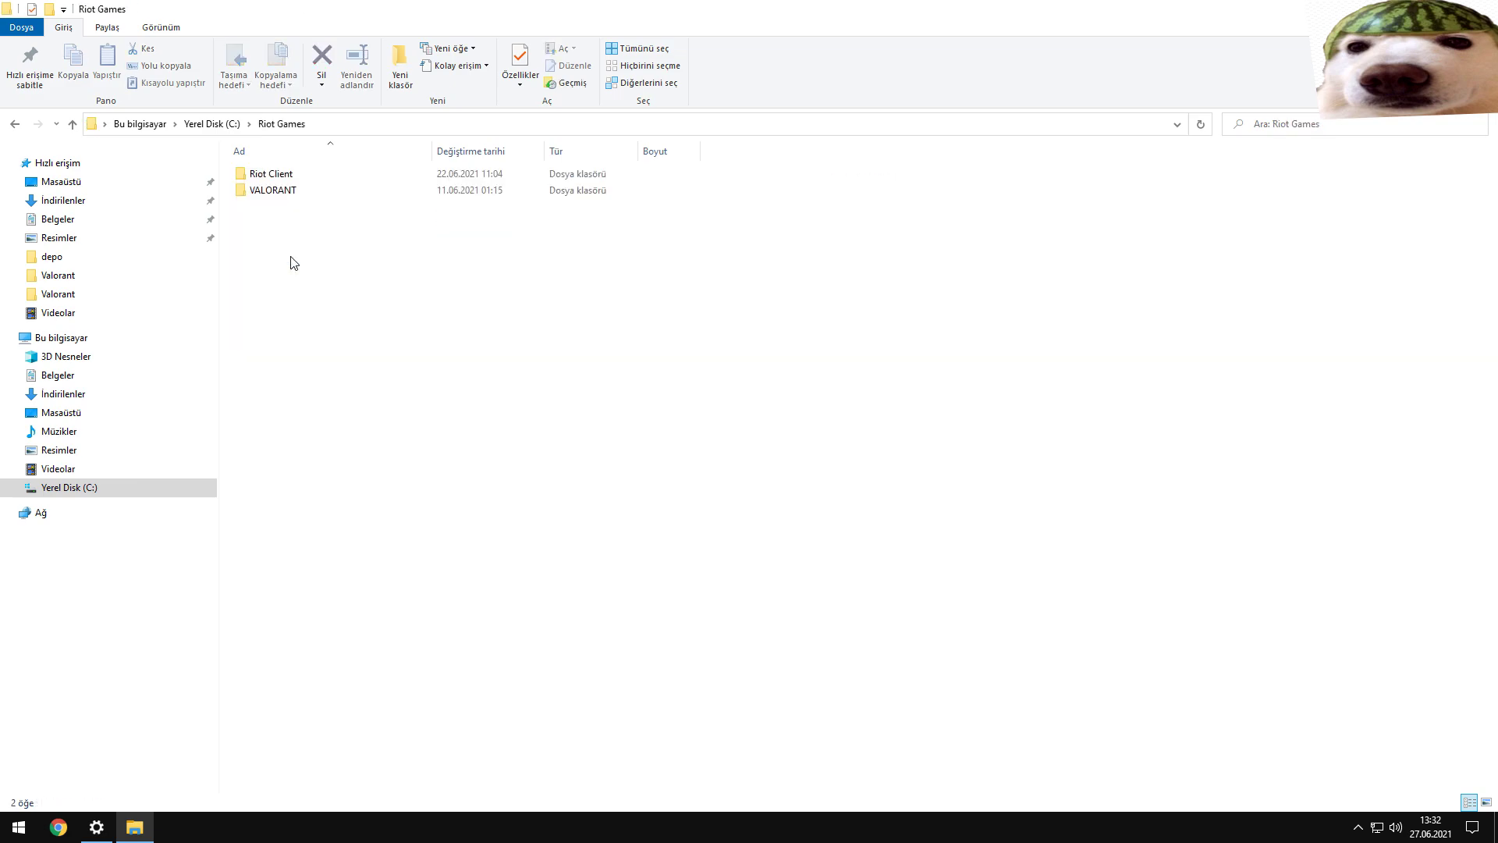
double_click(284, 191)
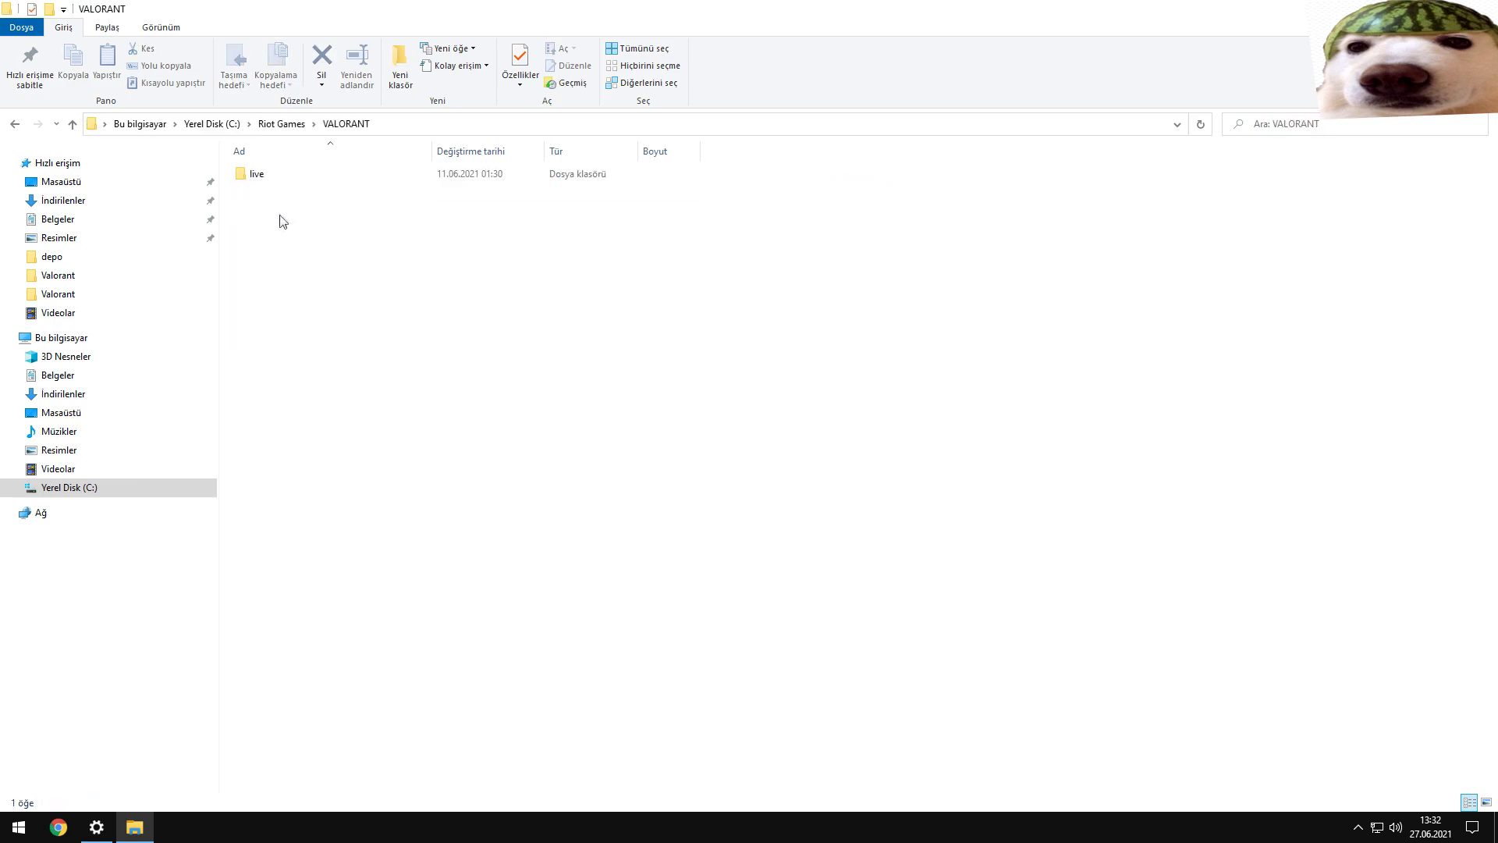
- Try to search for "valorant" in the VALORANT folder and in its parent Riot Games folder
click(1361, 129)
text(valorant)
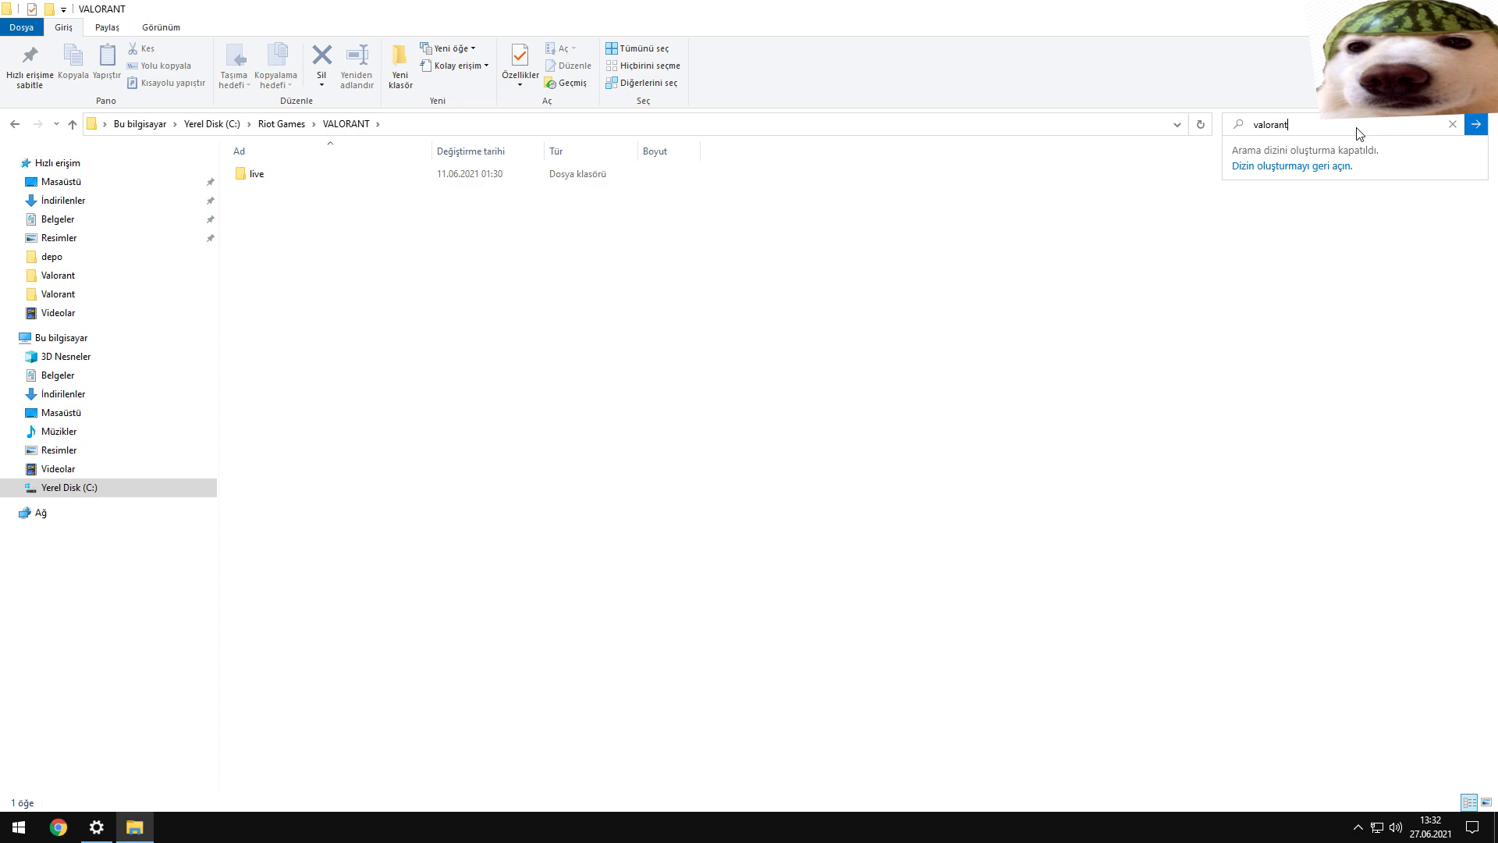
click(1218, 246)
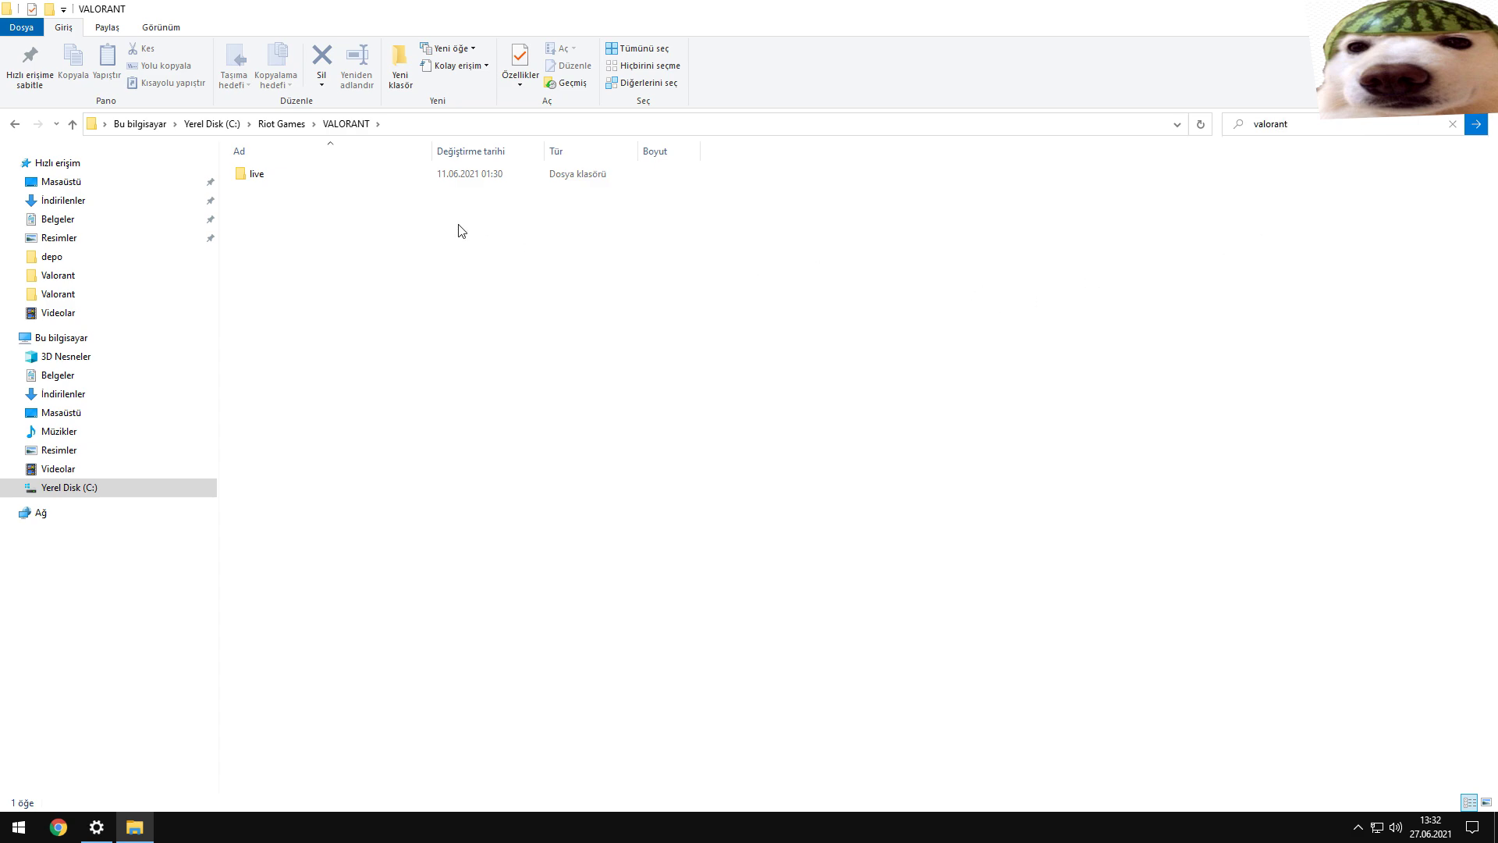
key(alt+Left)
click(1315, 125)
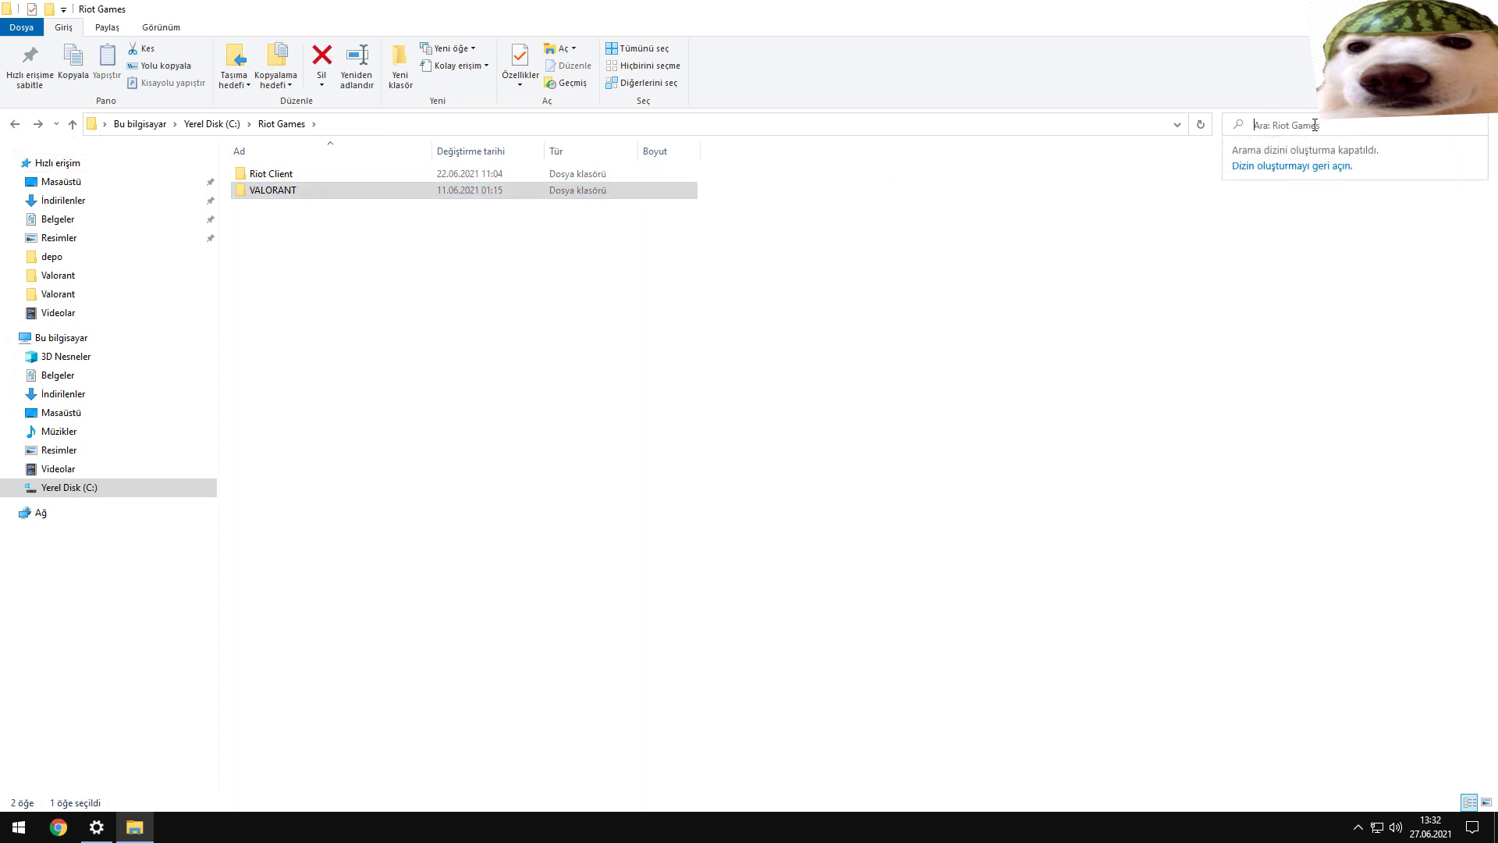
text(valorant)
click(921, 232)
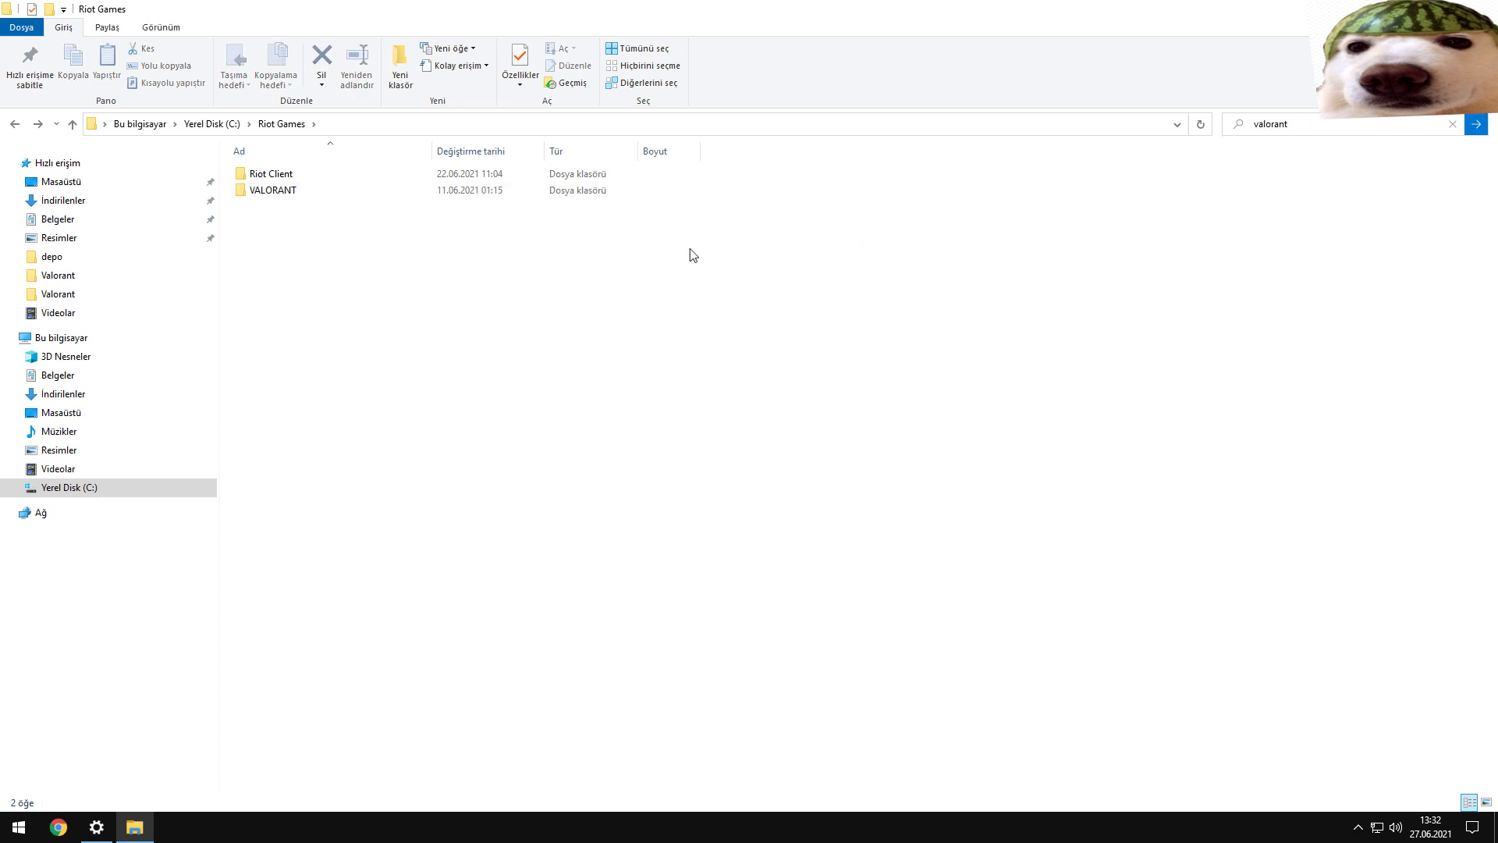
- Search the Riot Client folder for "valorant", then return to the Riot Games folder
double_click(273, 174)
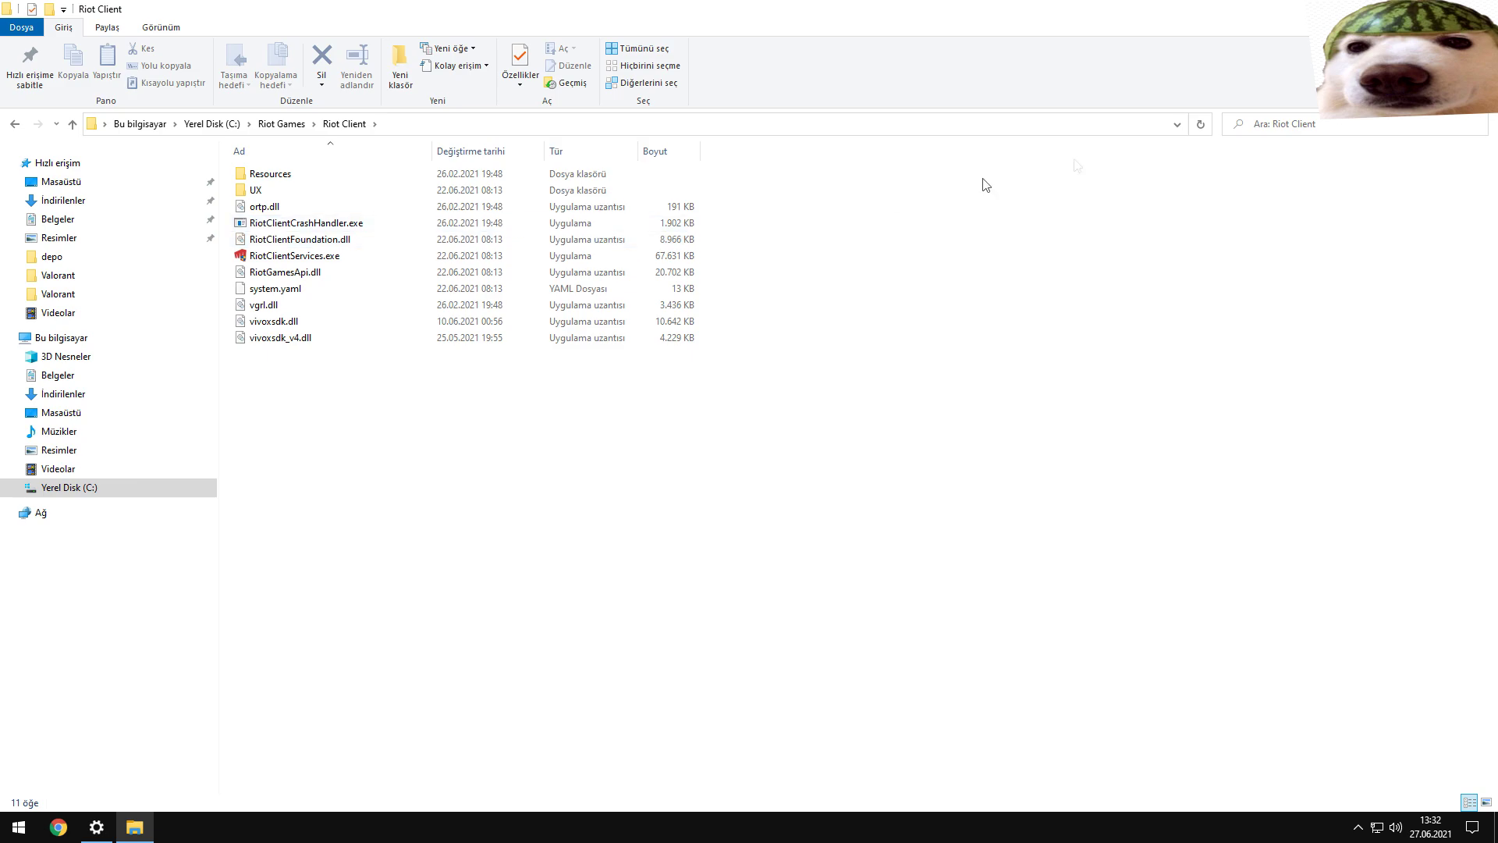
click(1318, 127)
text(valorant)
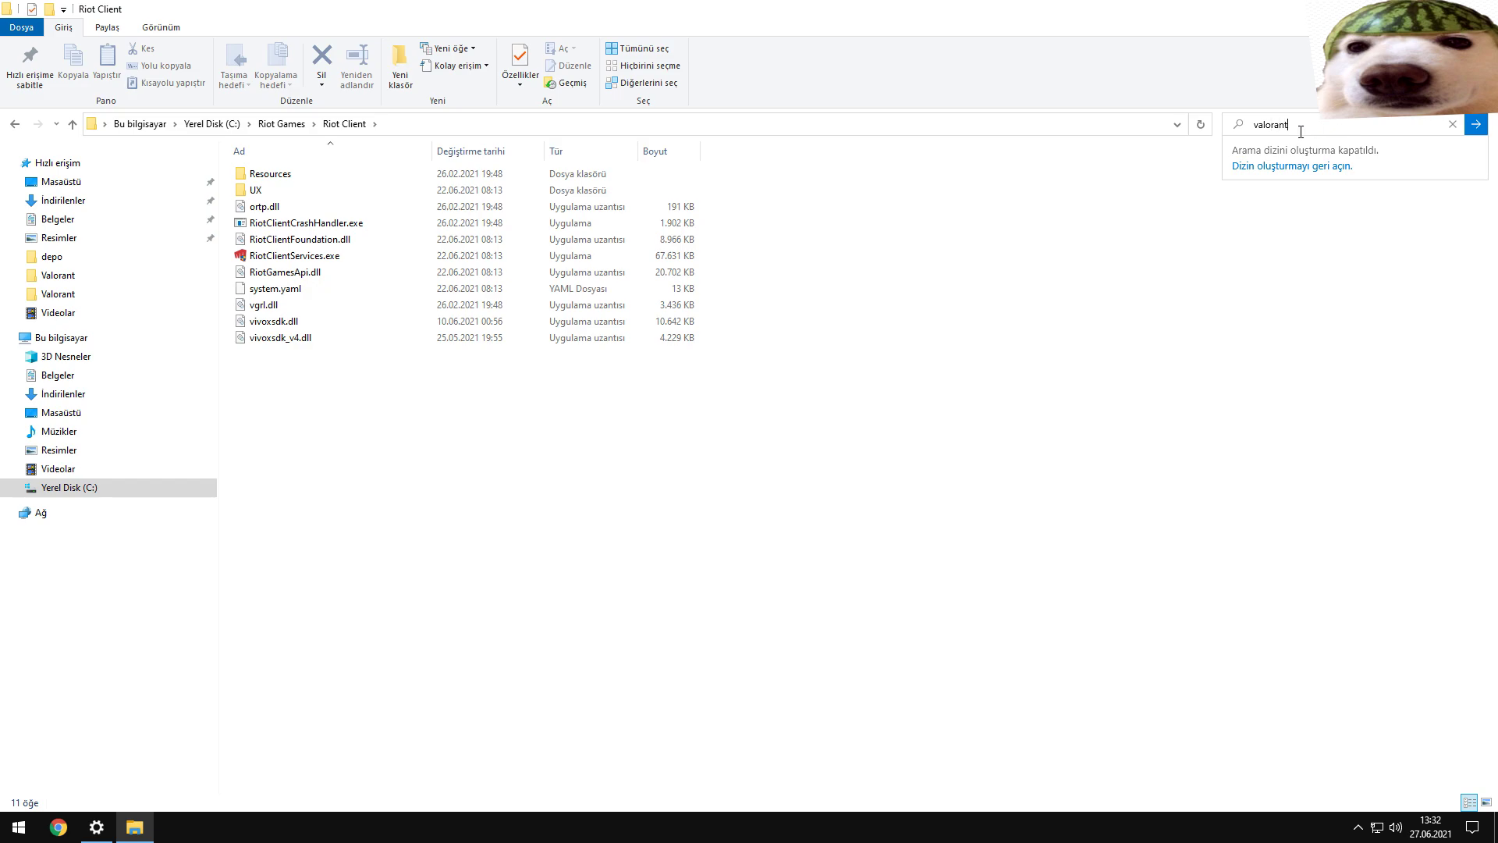
click(993, 288)
click(1324, 128)
key(Tab)
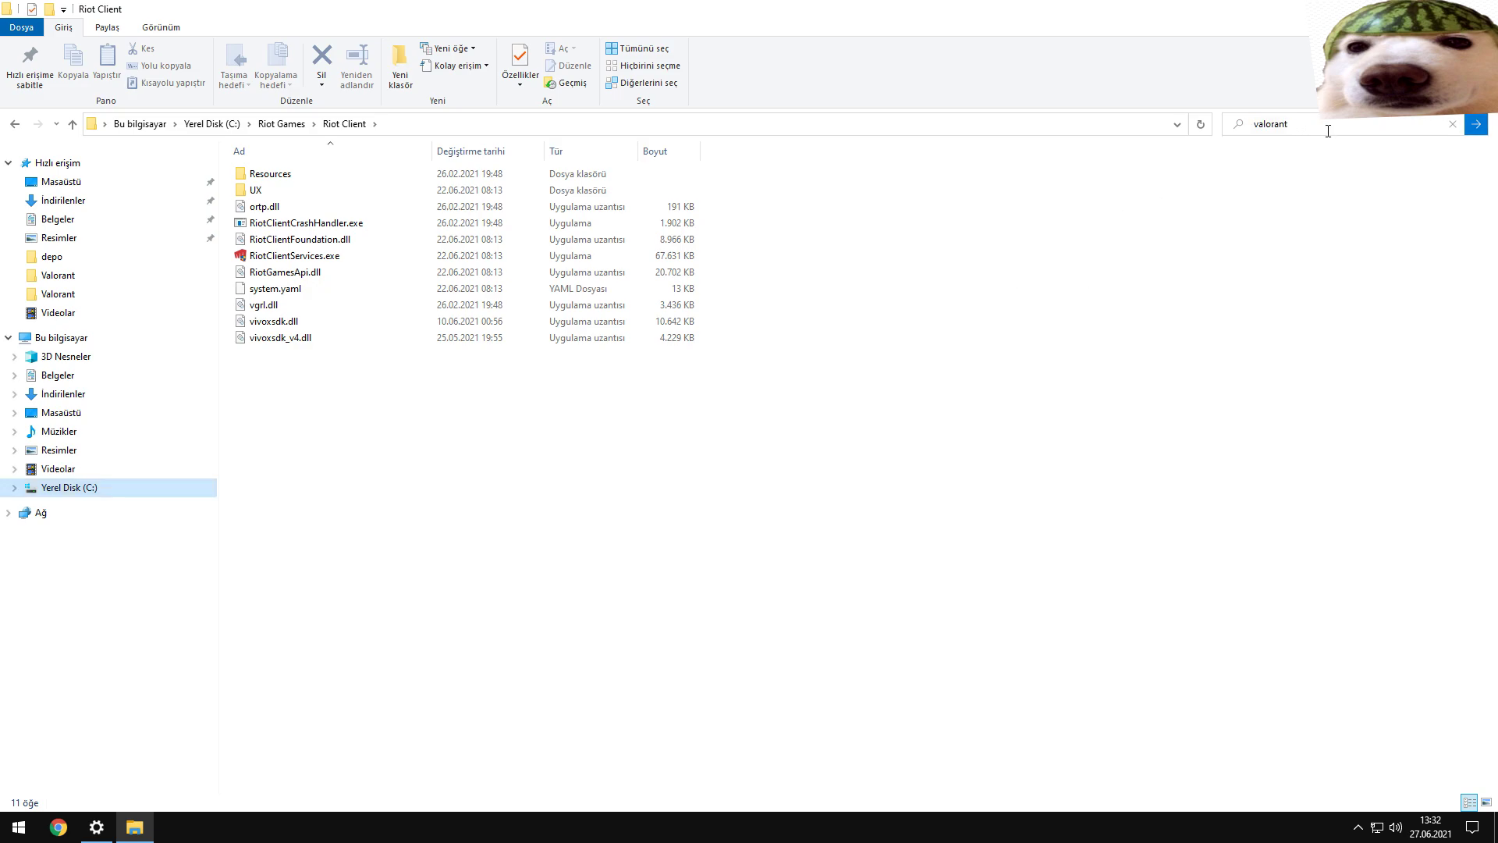
key(Return)
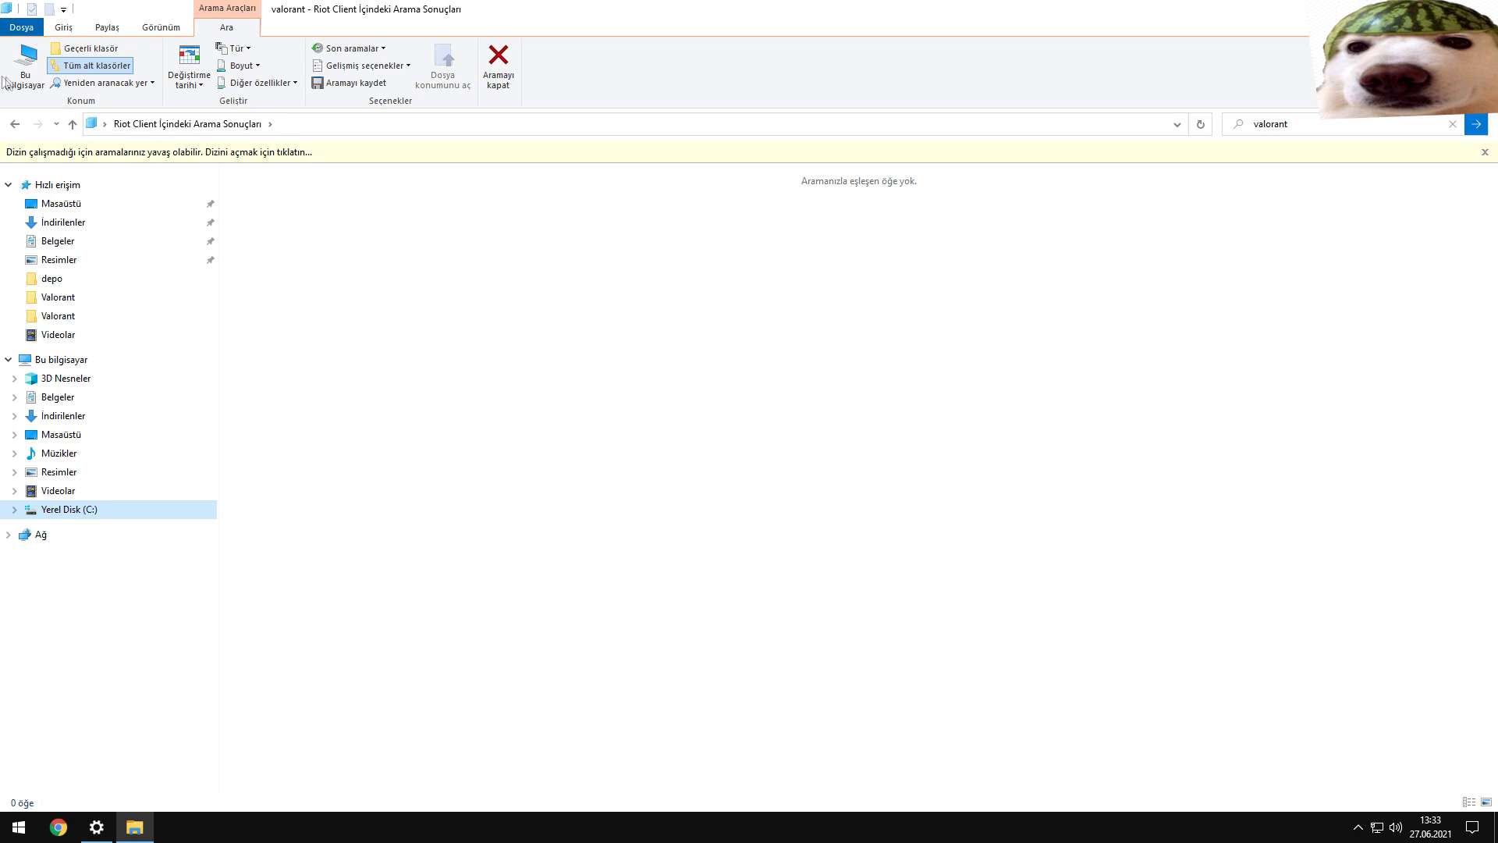
click(15, 123)
click(15, 123)
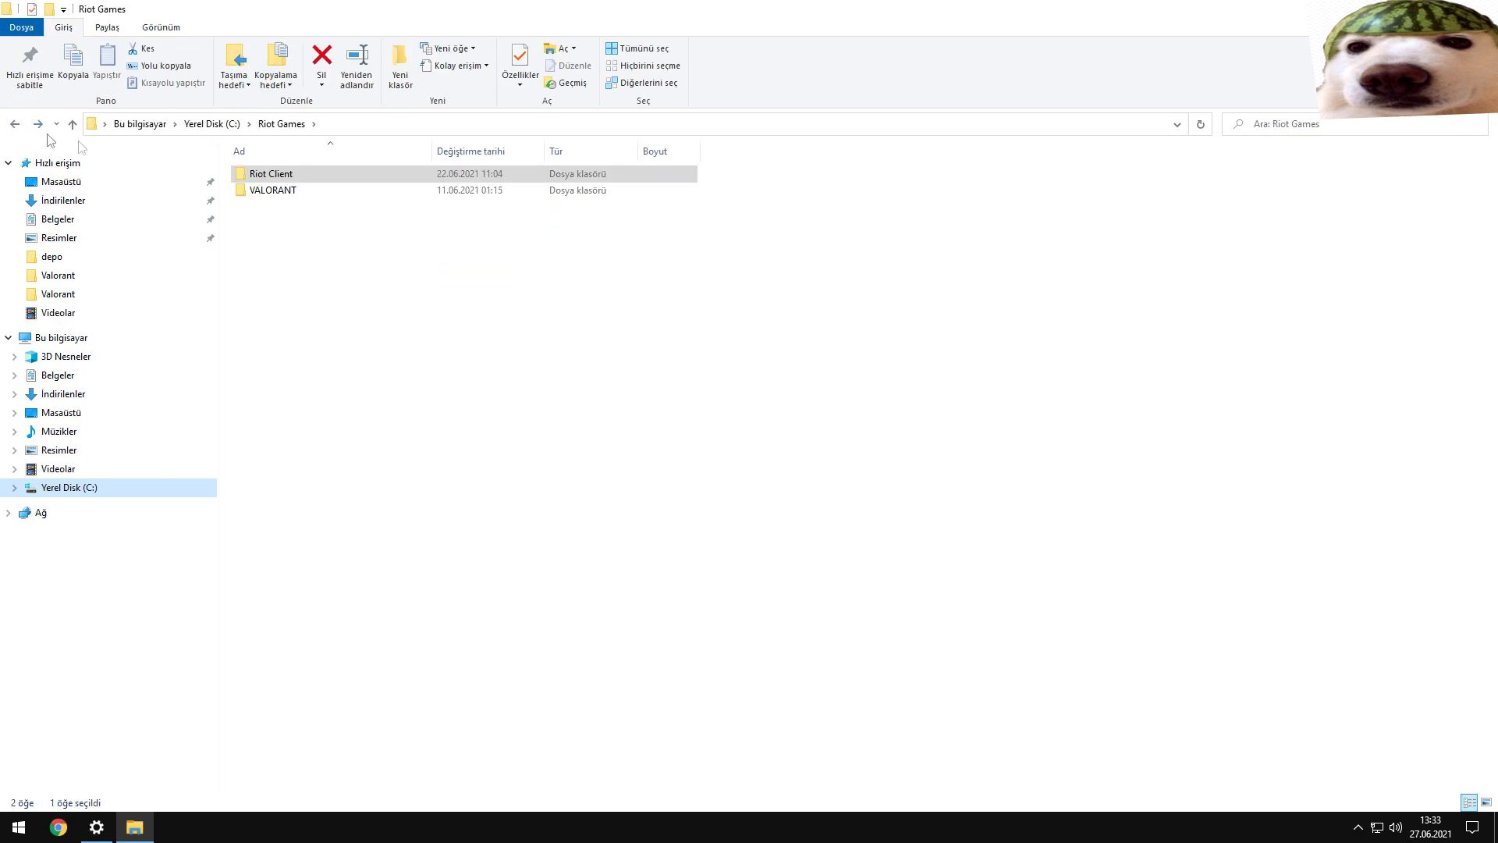
- Open the VALORANT folder inside Riot Games and search it for "valorant"
double_click(312, 192)
click(1326, 125)
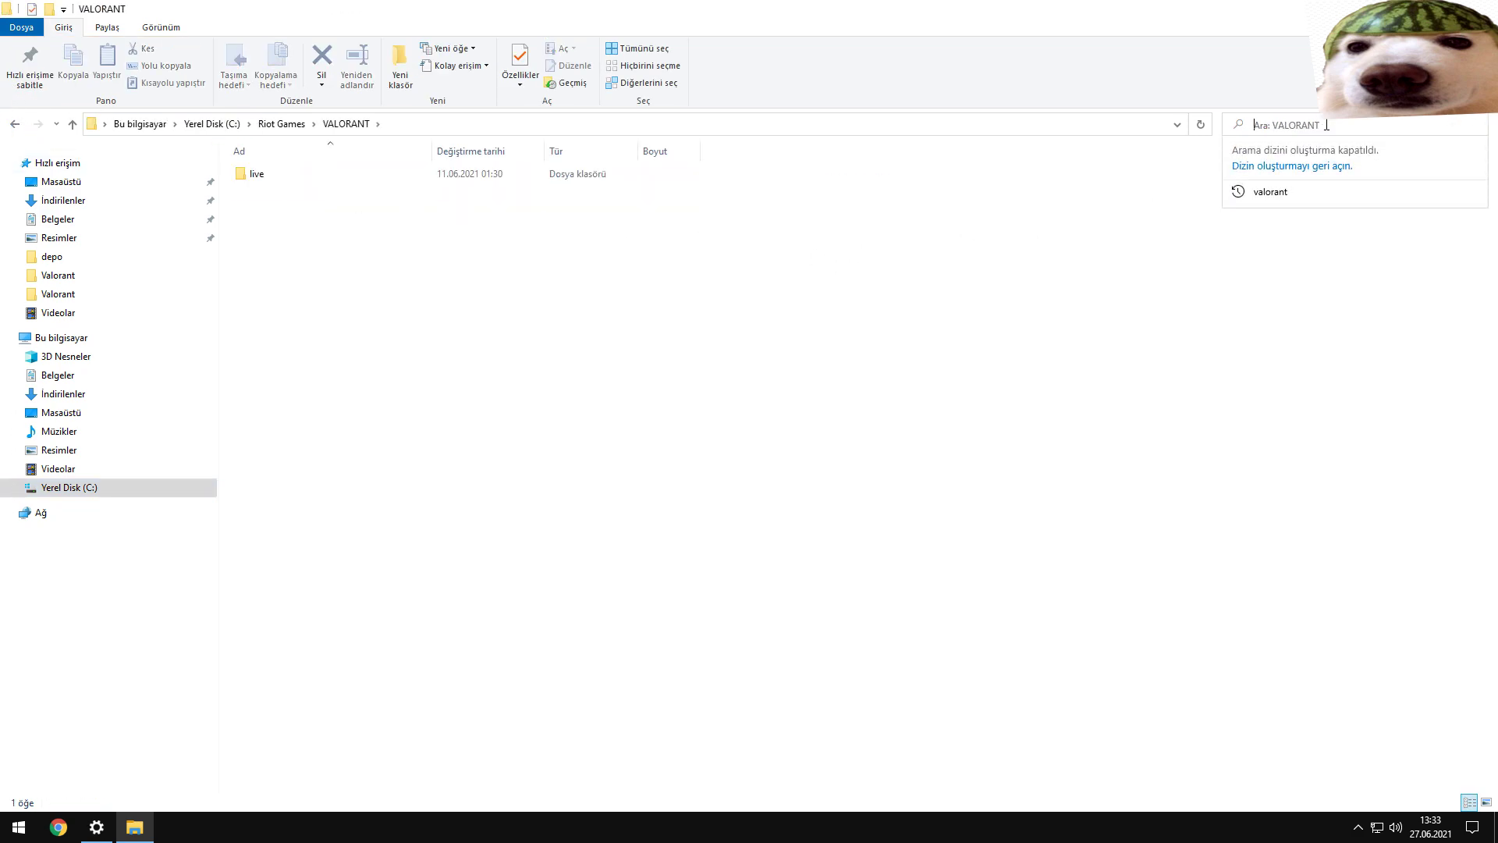
text(valorant)
key(Return)
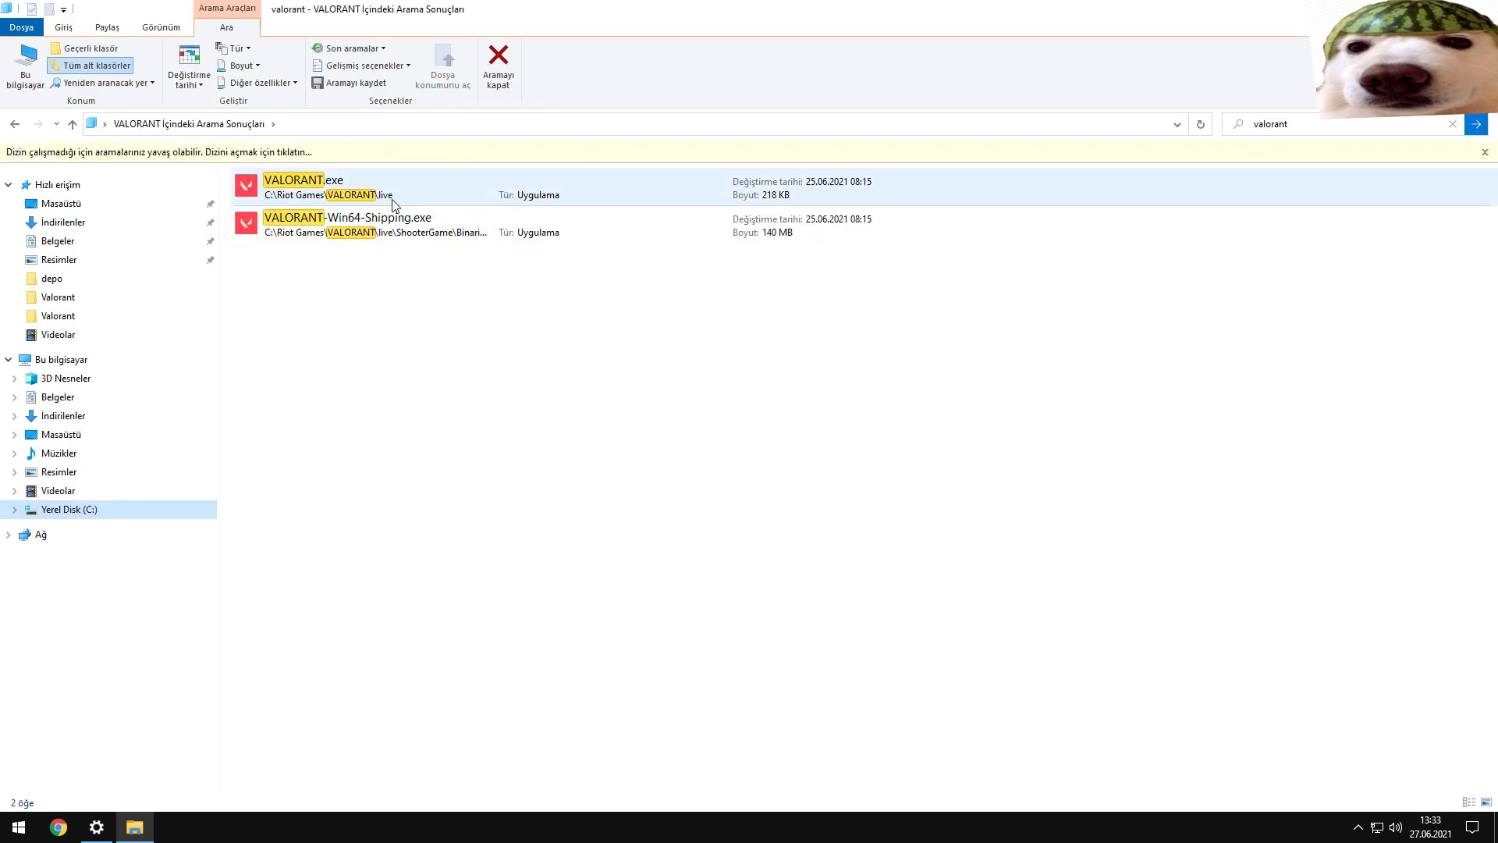
- Copy the folder location C:\Riot Games\VALORANT\live from the properties of VALORANT.exe
right_click(356, 193)
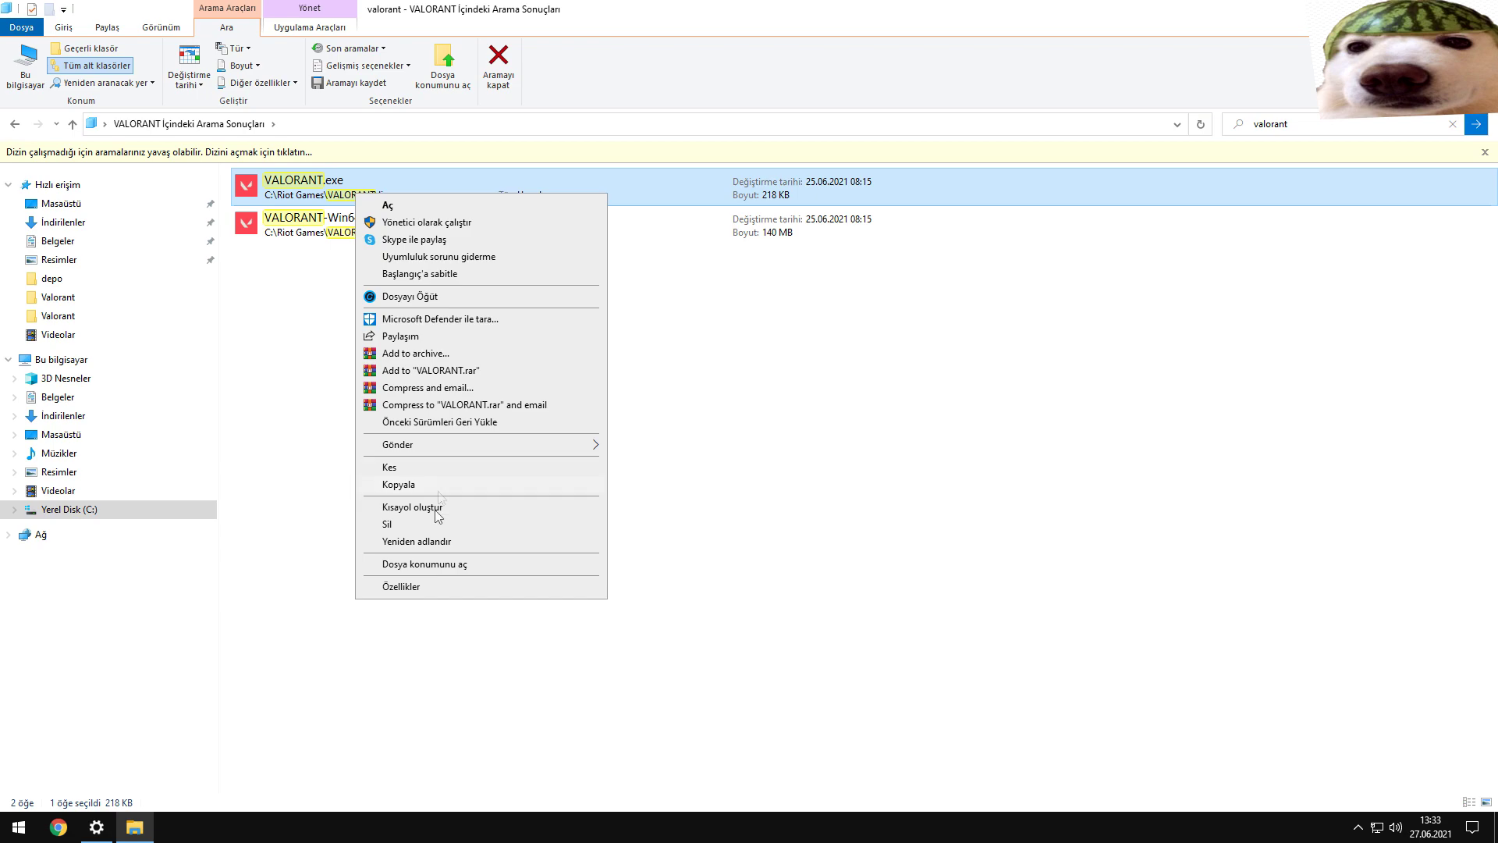
click(423, 585)
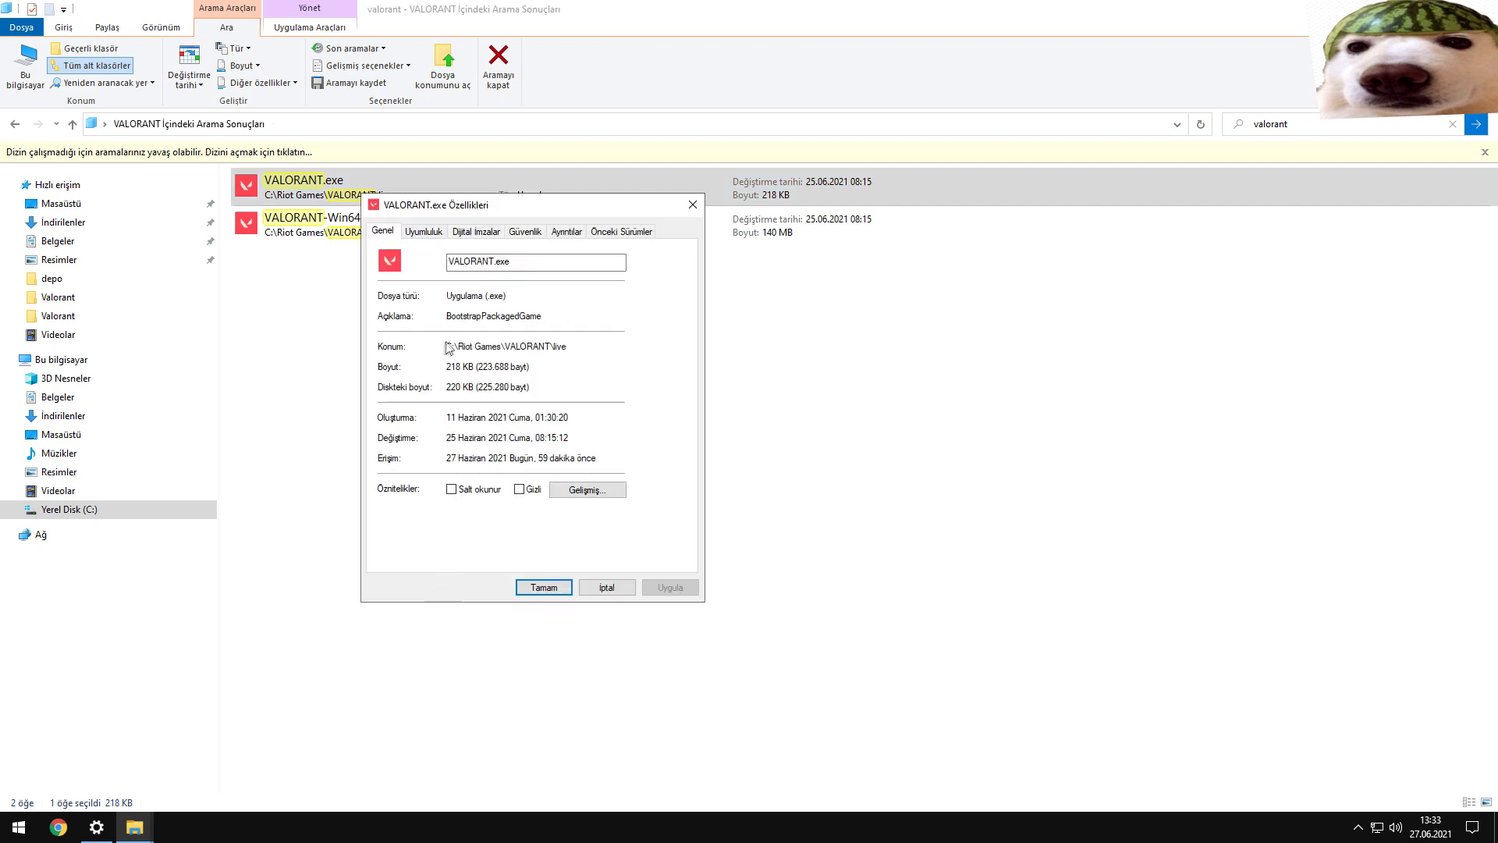
drag(448, 347, 570, 349)
right_click(566, 353)
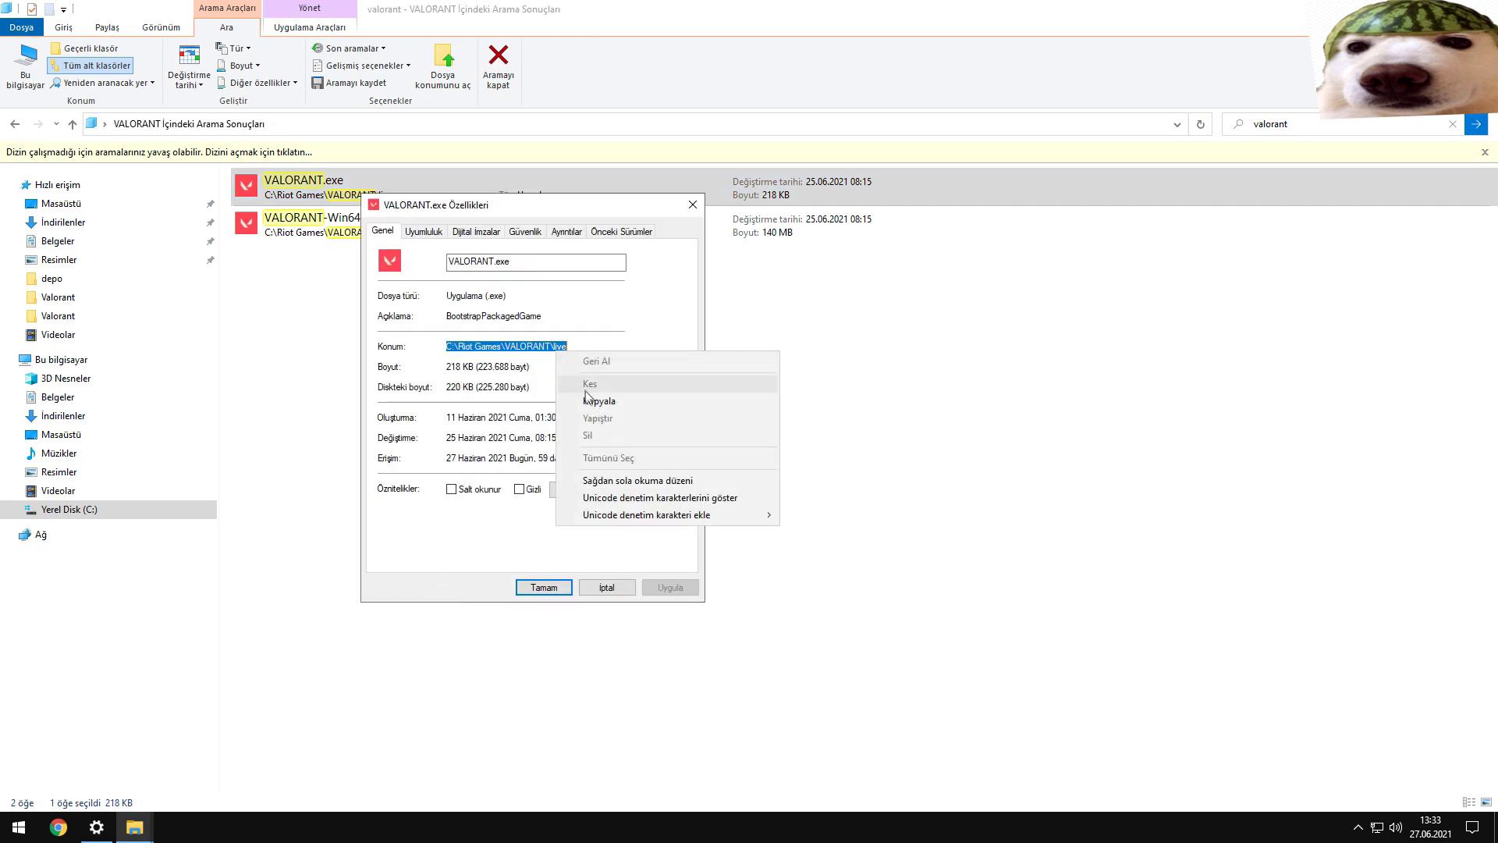
click(593, 400)
- Switch to the Windows graphics settings and add VALORANT.exe from the copied folder path as a desktop app
click(96, 827)
click(71, 387)
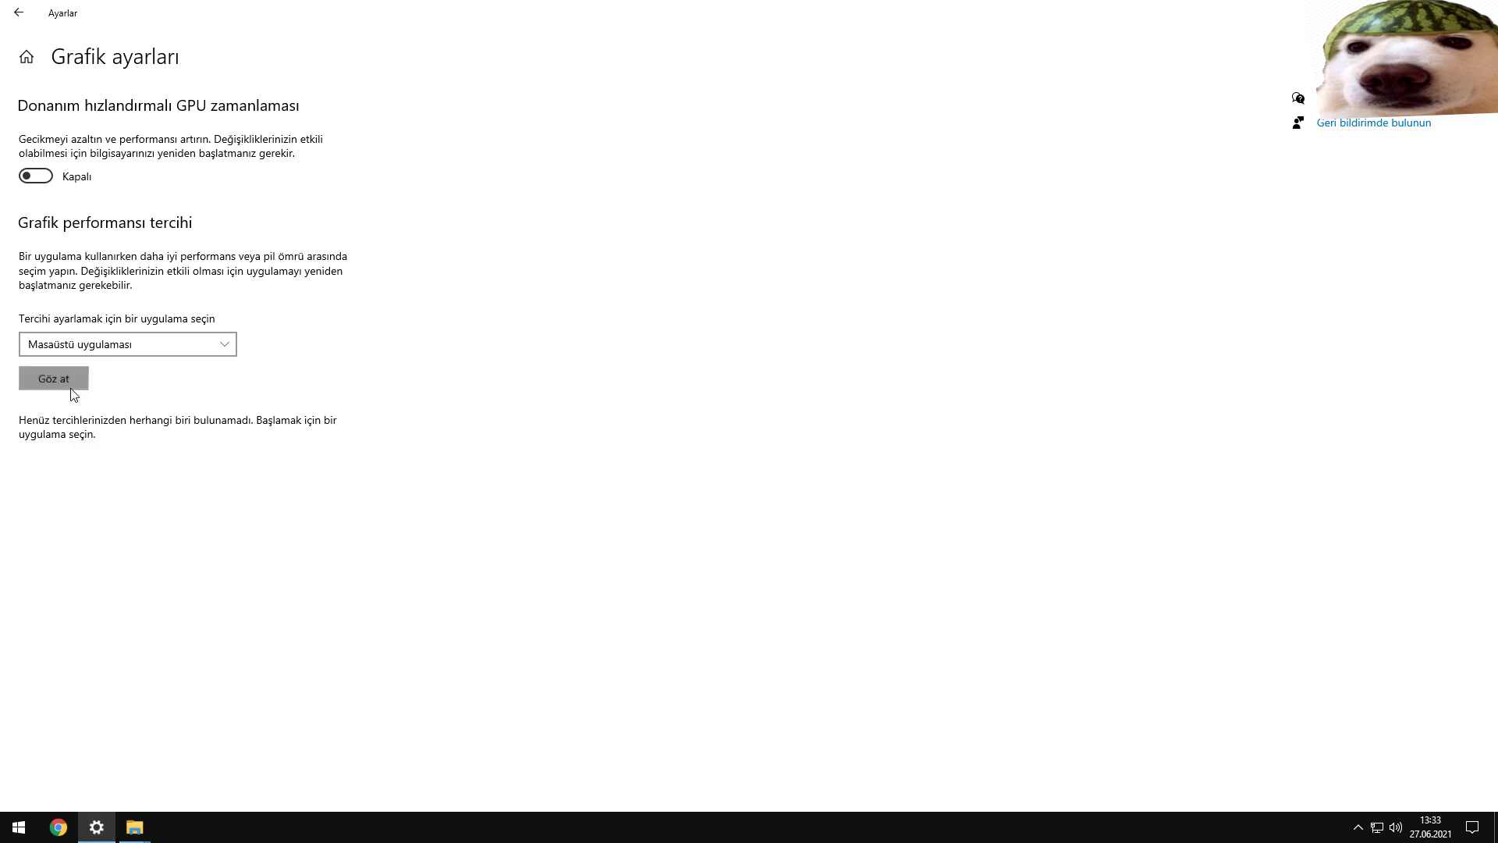
key(ctrl+v)
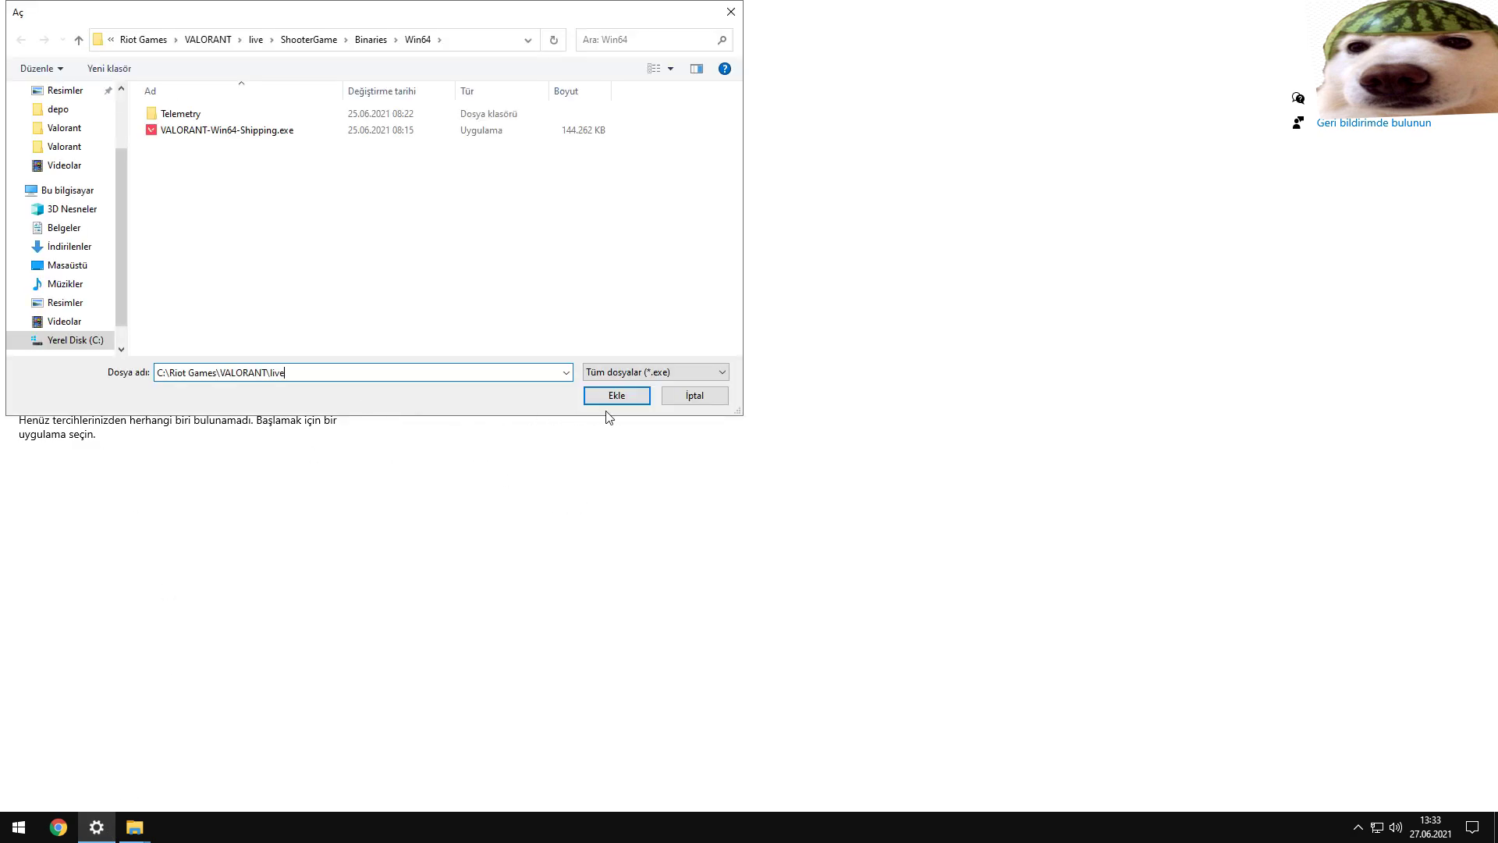
click(615, 395)
click(207, 148)
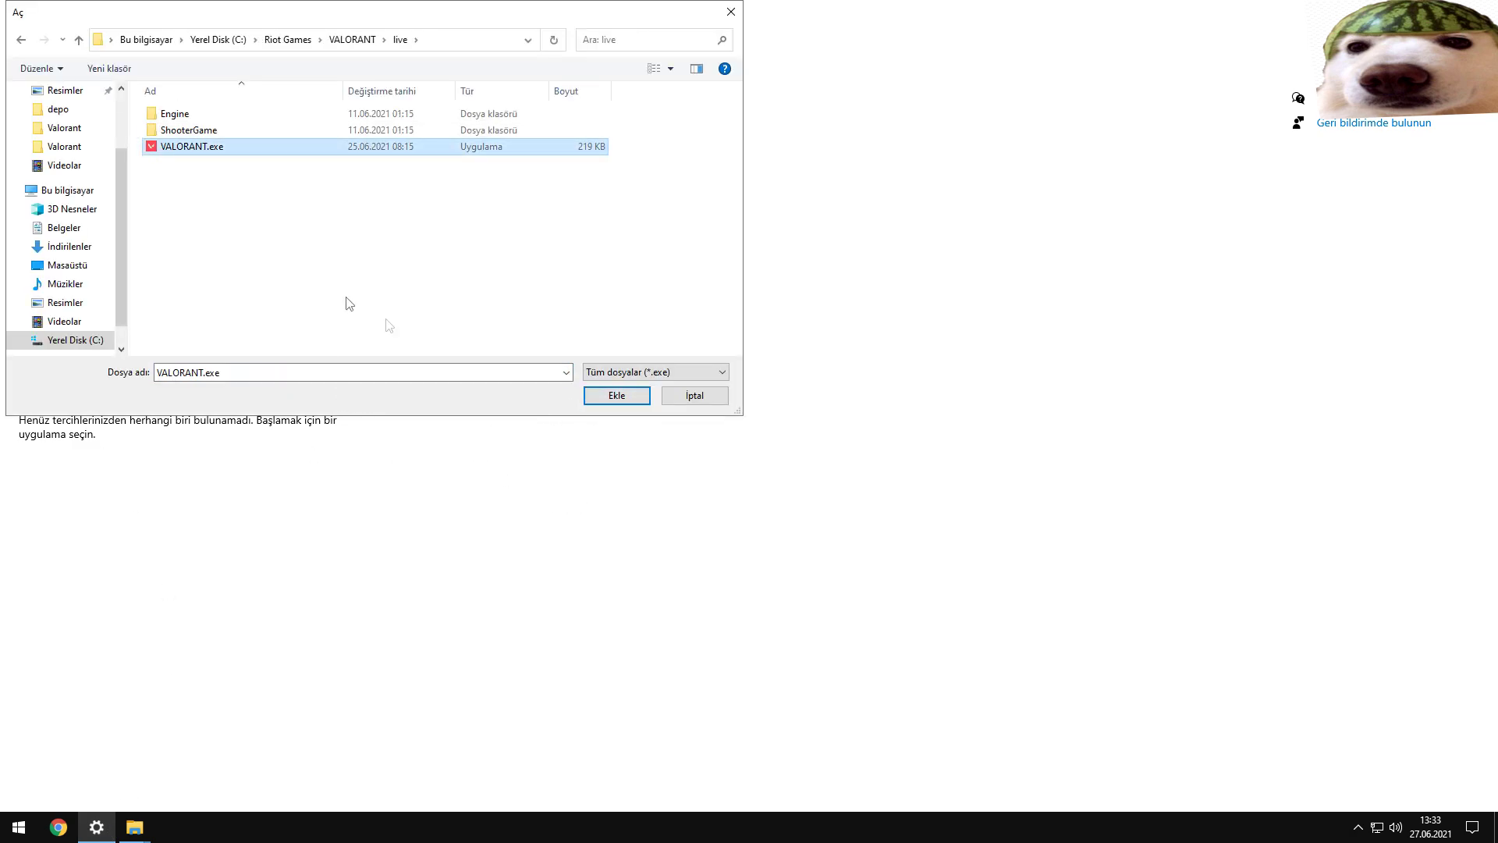
click(616, 396)
- Set the graphics preference of the BootstrapPackagedGame entry to Yüksek performans and save it
click(256, 489)
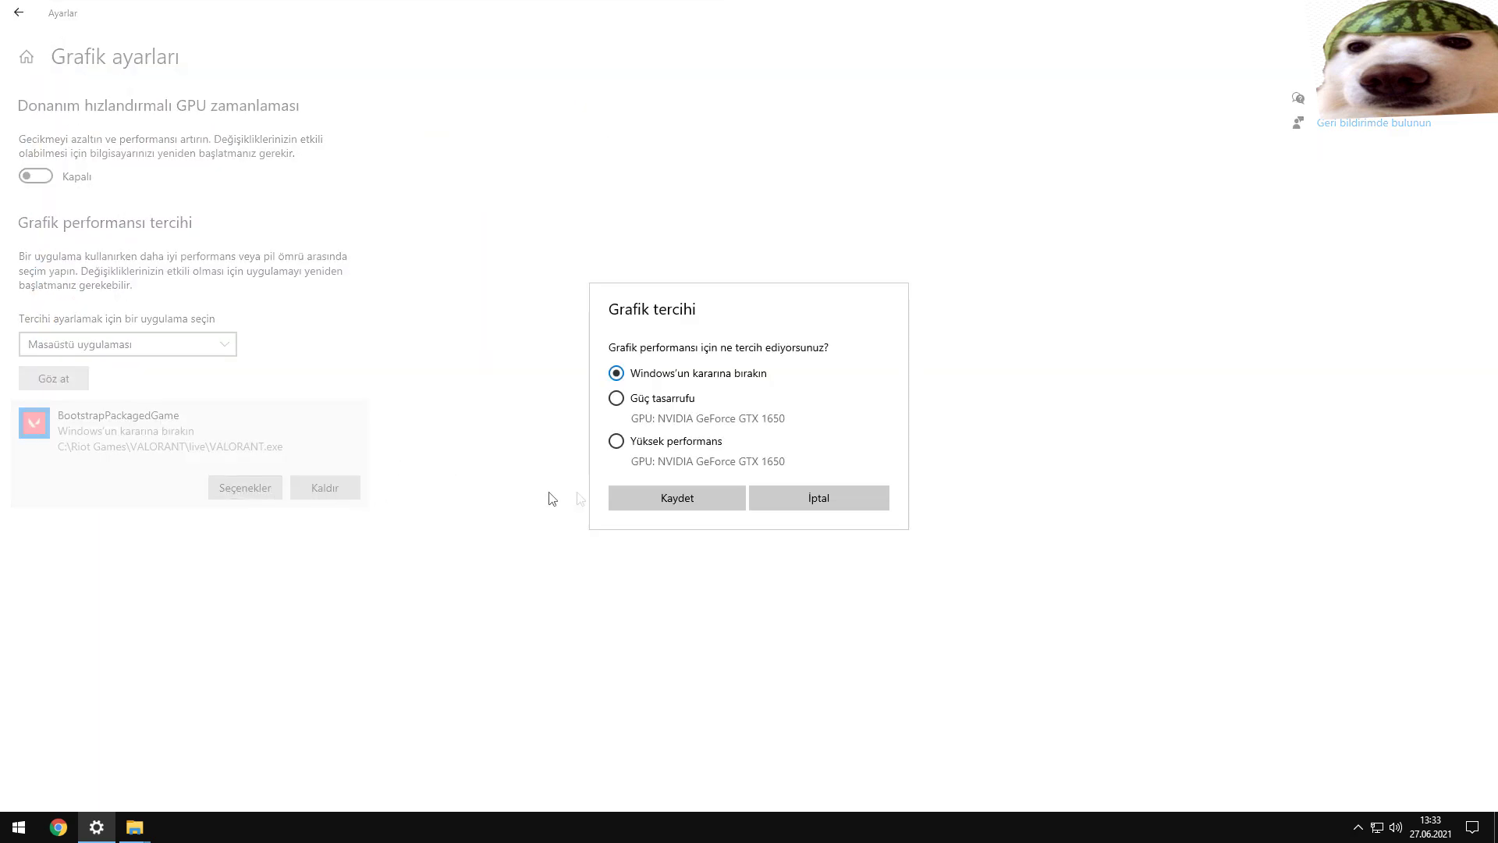
click(616, 441)
click(636, 496)
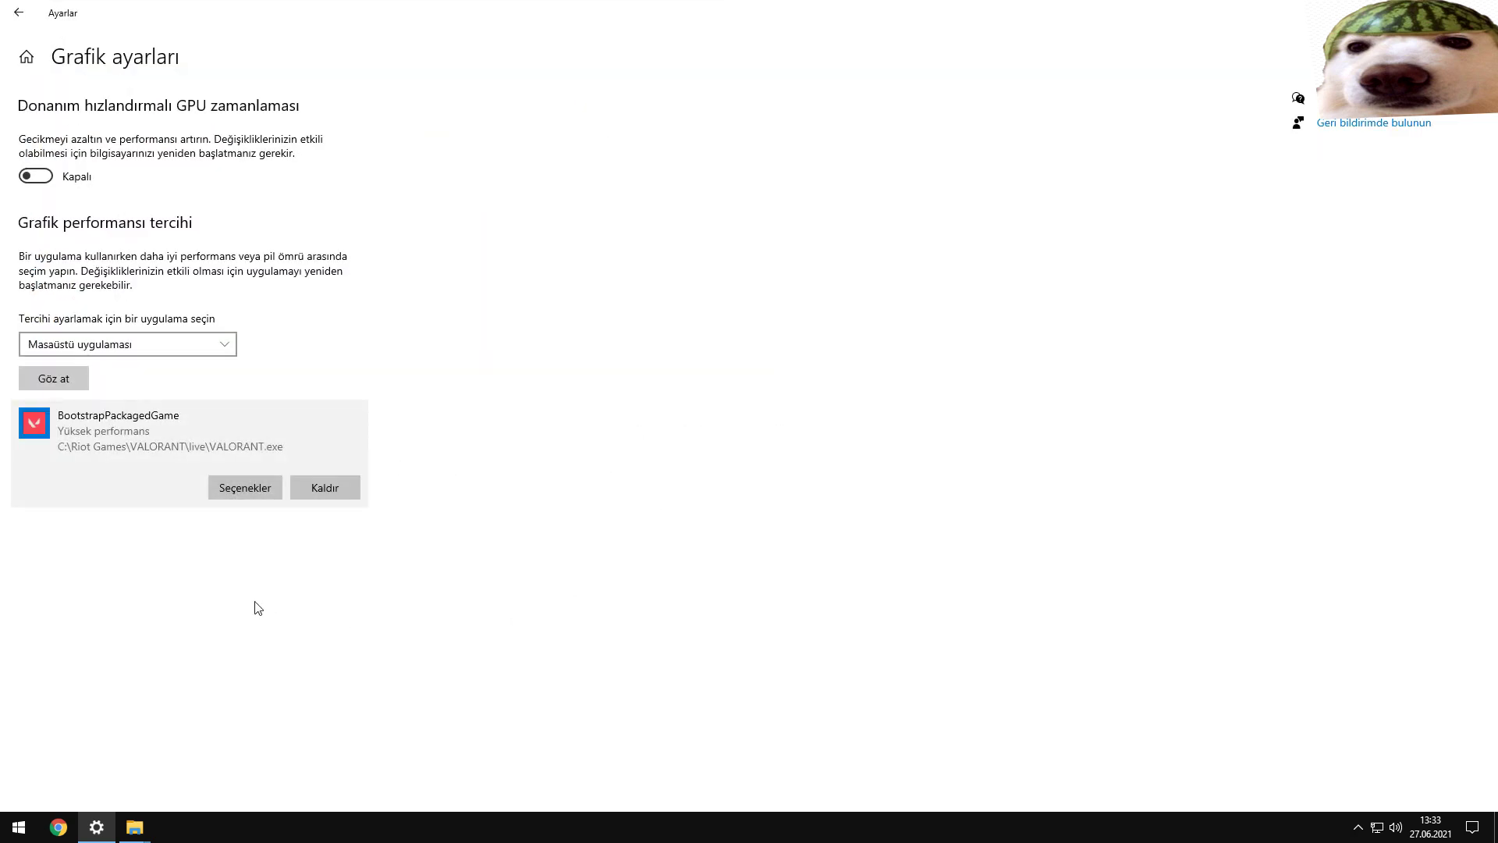
- Switch back to the File Explorer search results and copy the folder location from the properties of VALORANT-Win64-Shipping.exe
mouse_move(134, 827)
click(219, 757)
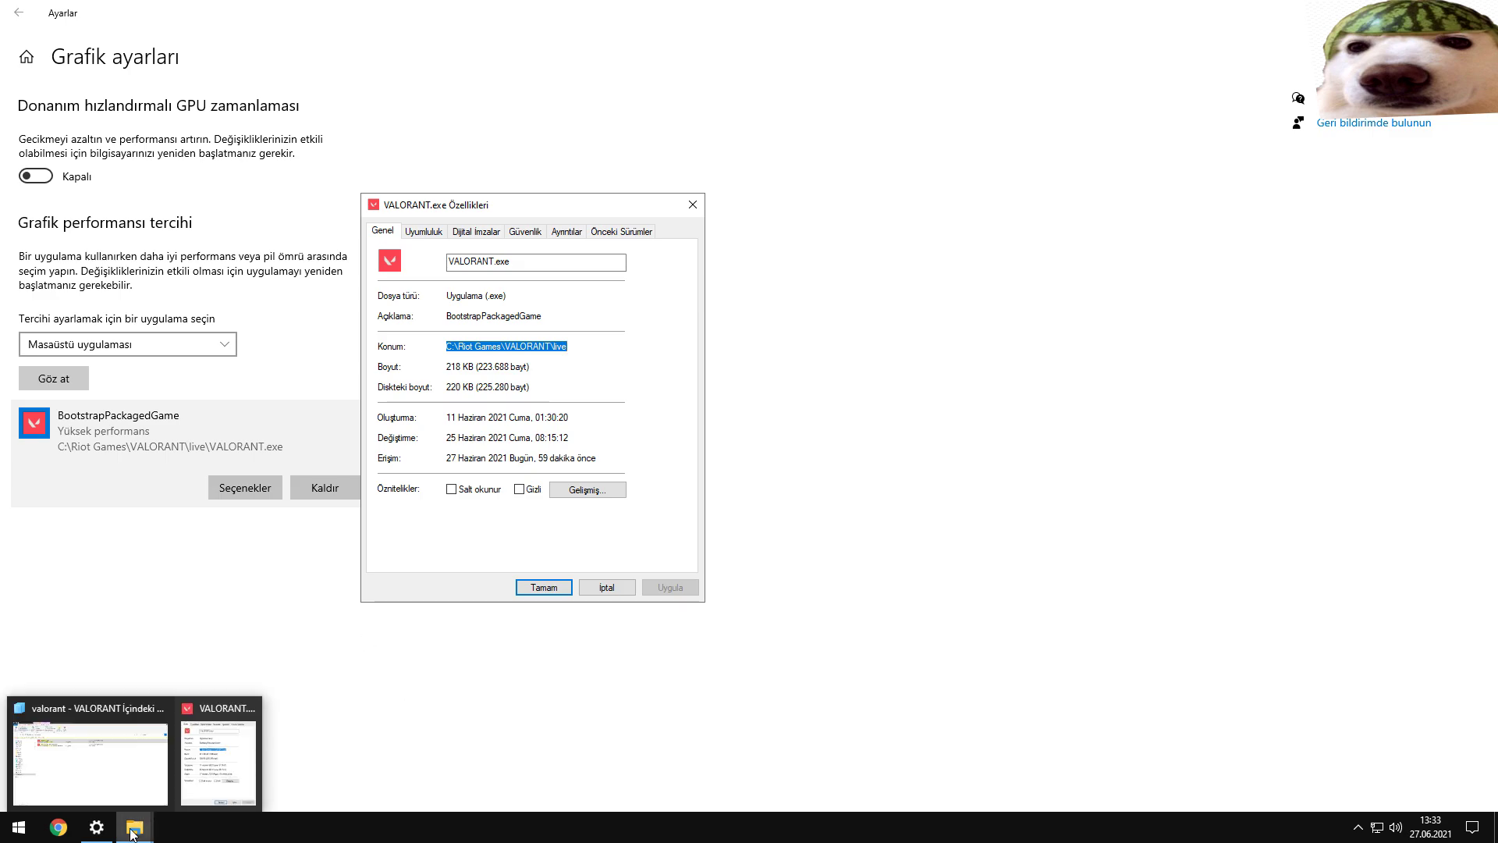
click(110, 762)
right_click(404, 233)
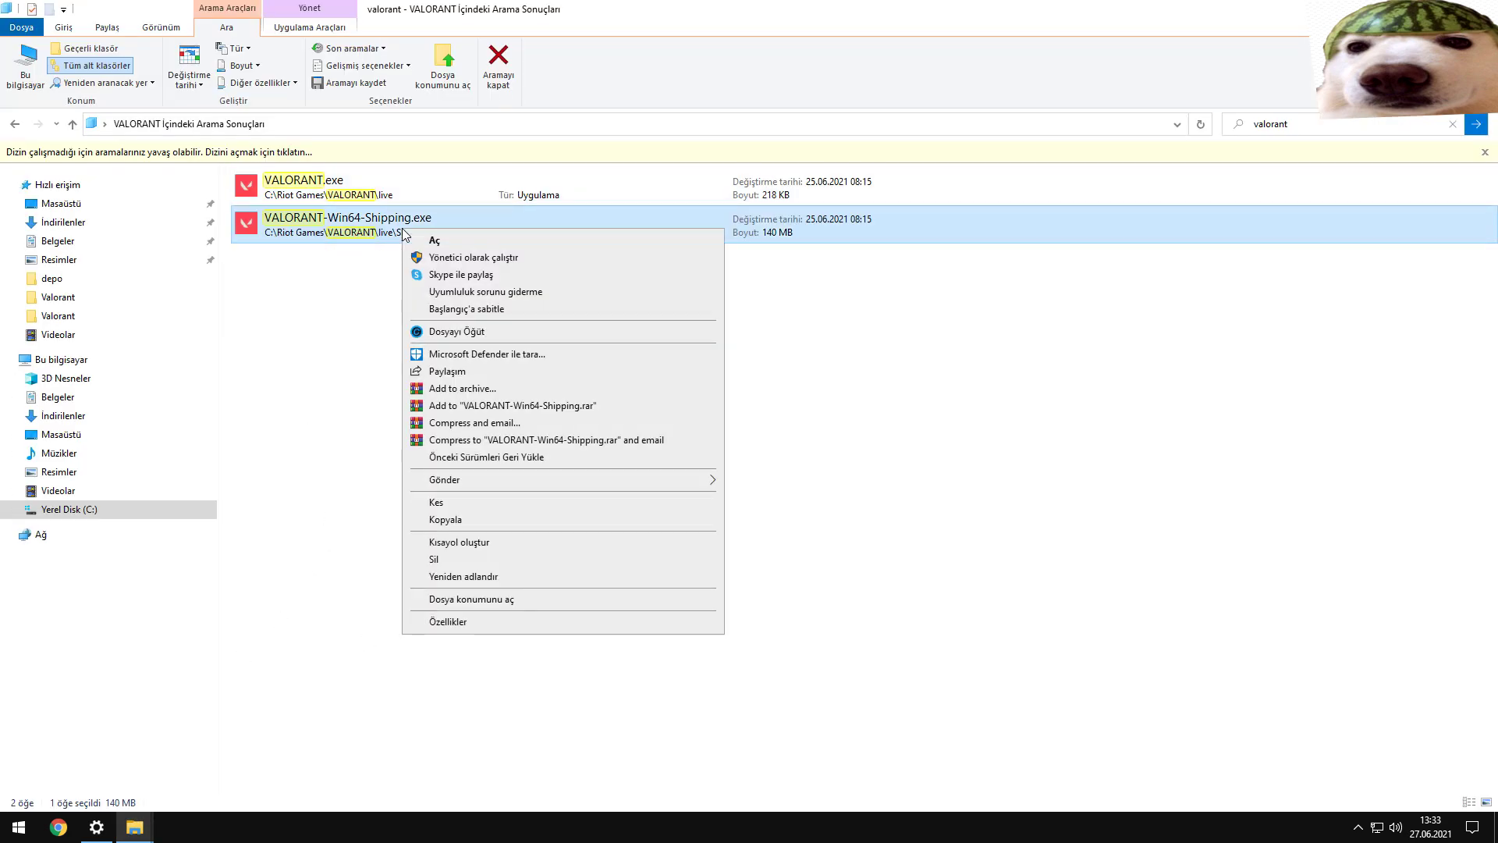
click(478, 621)
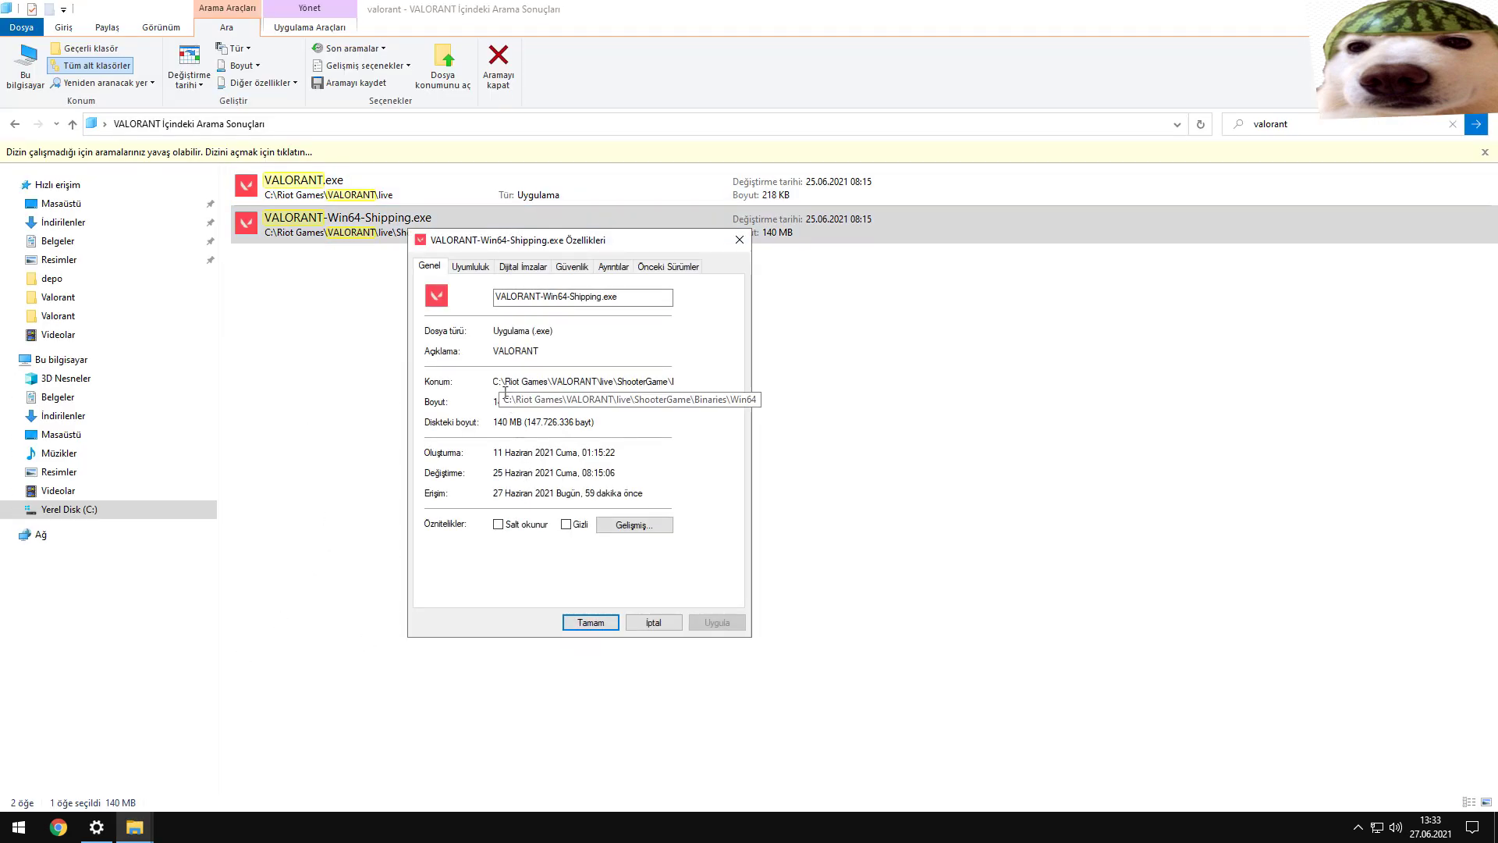
drag(495, 381, 1108, 413)
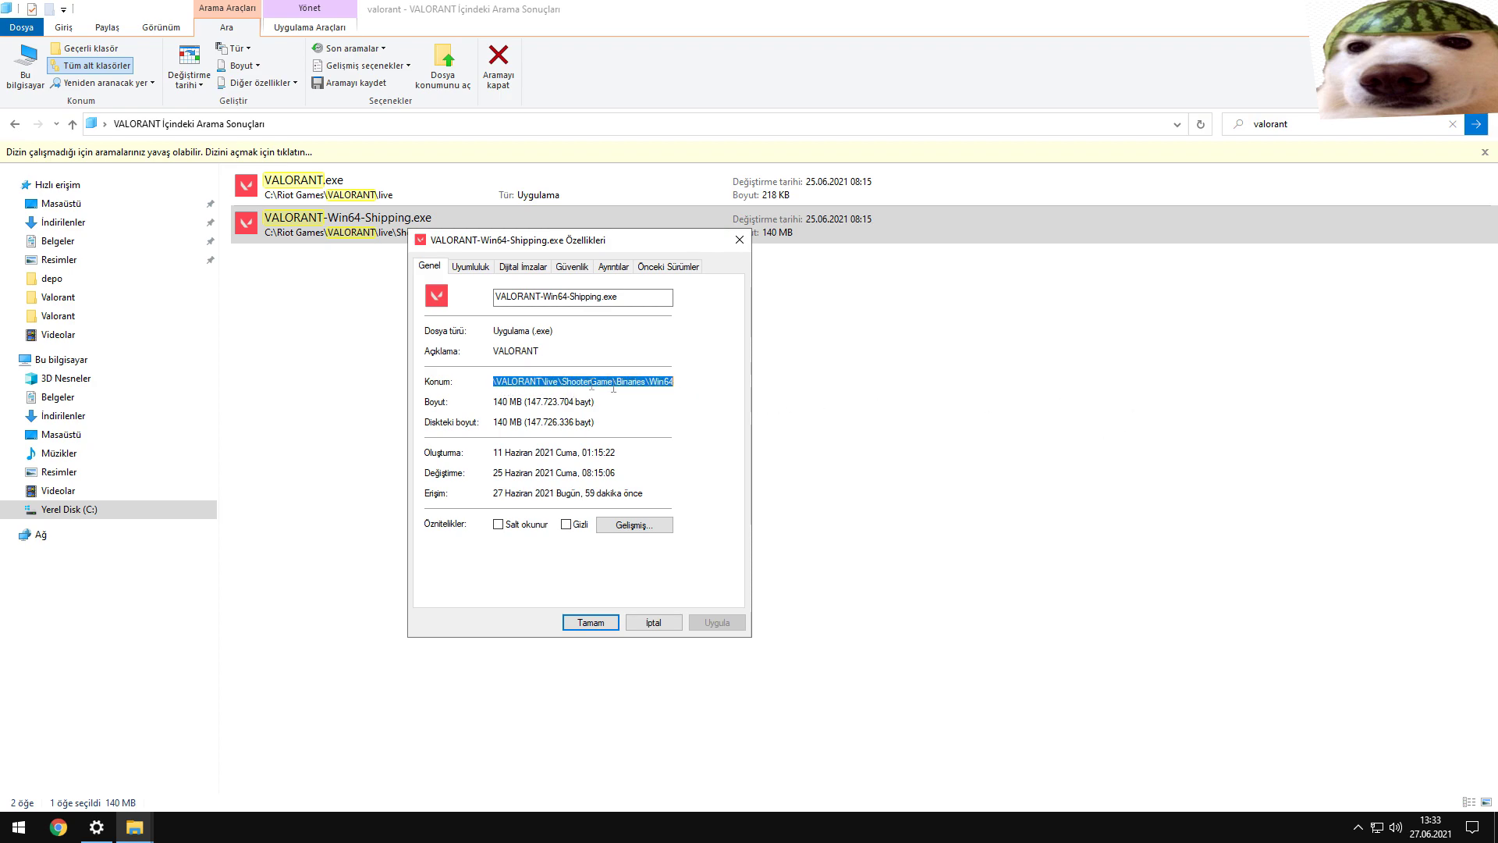
right_click(571, 382)
click(593, 434)
- Switch to the Windows graphics settings and add VALORANT-Win64-Shipping.exe from its Win64 folder as a desktop app
click(102, 825)
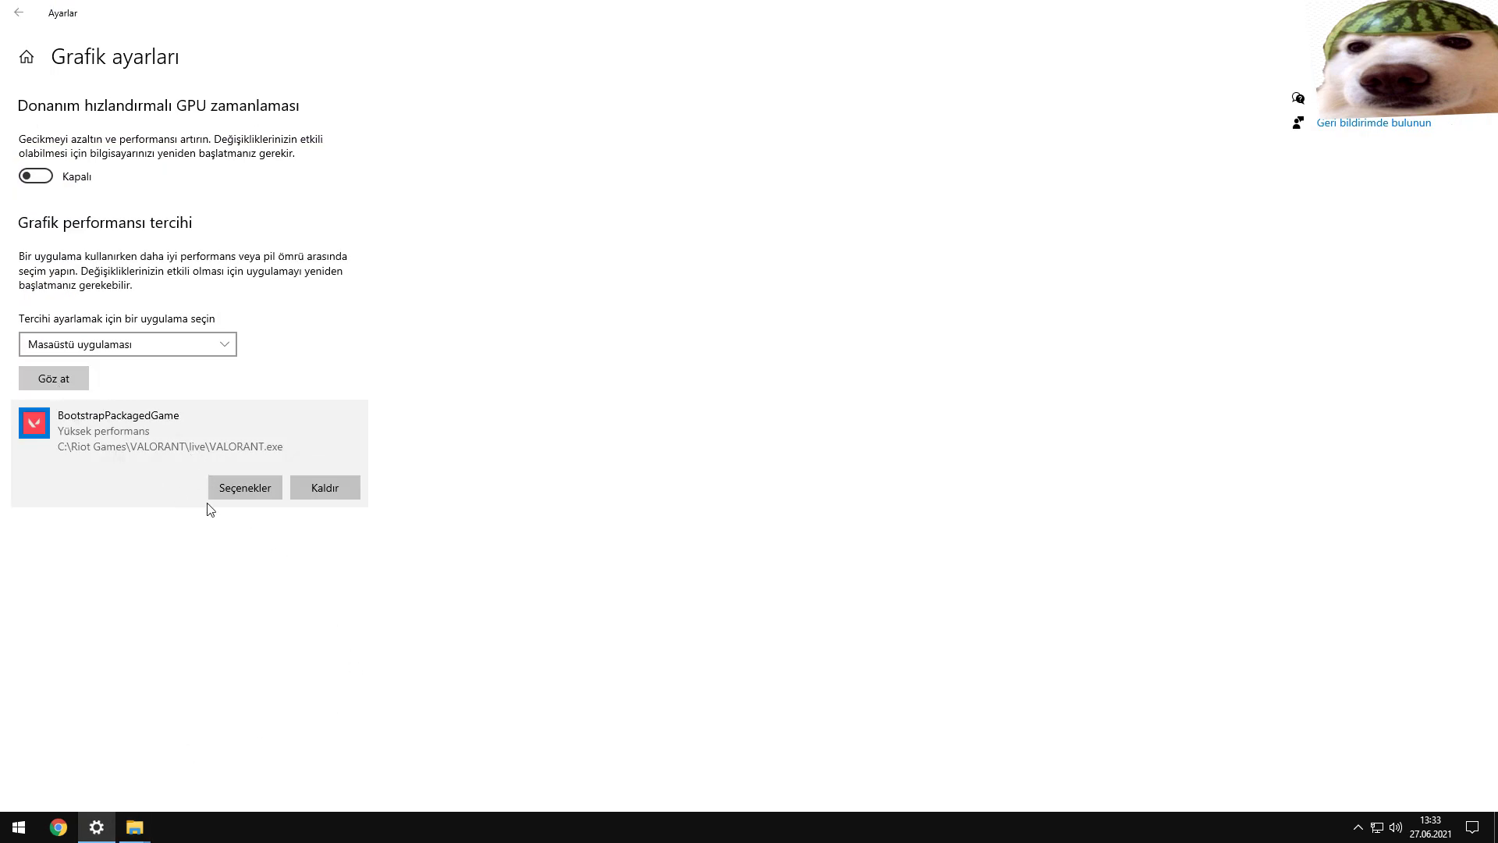
key(ctrl+v)
click(617, 395)
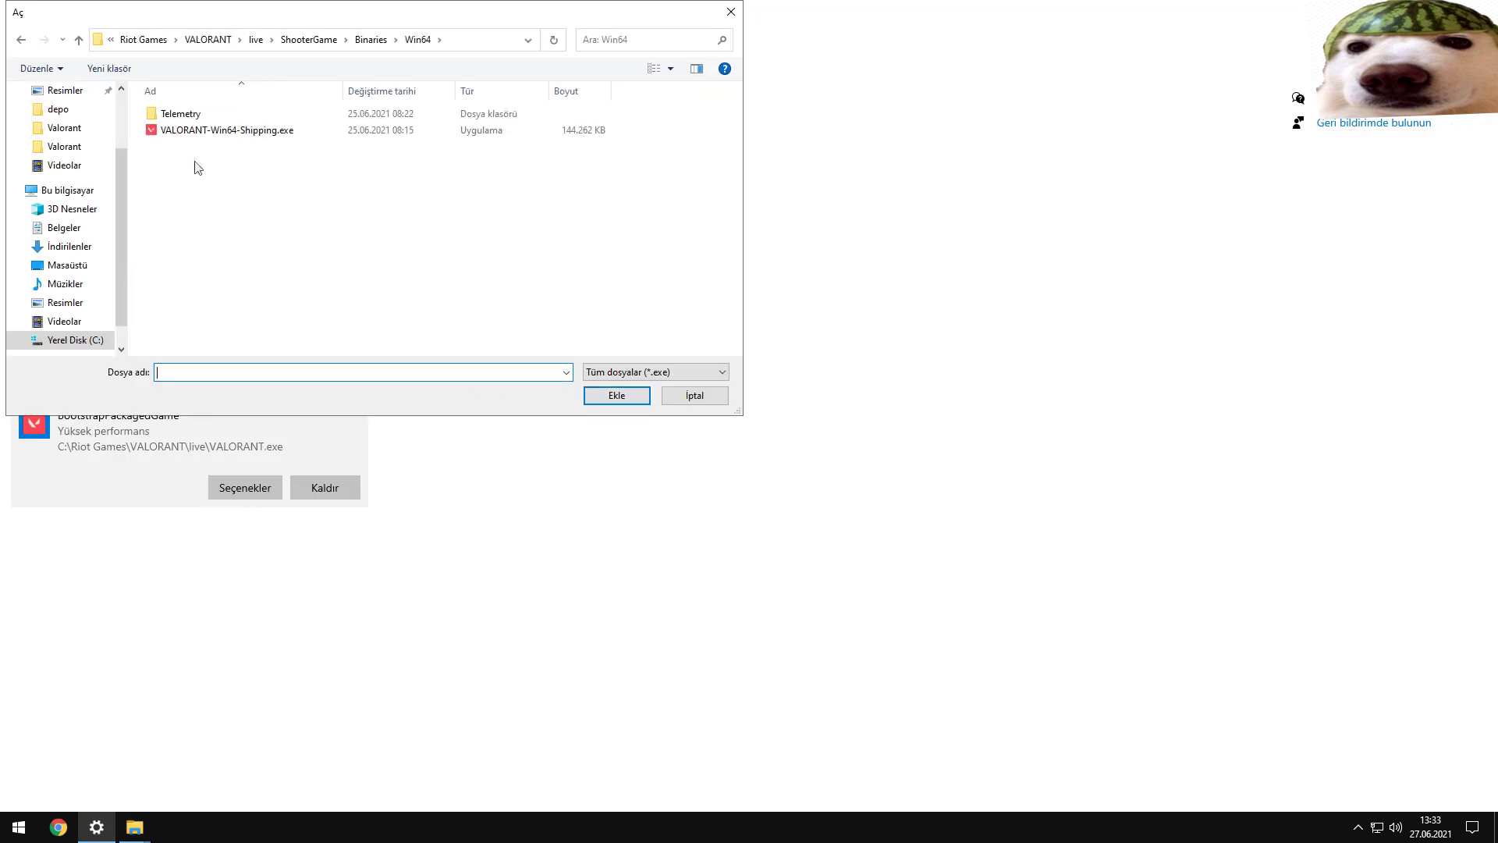
click(227, 130)
click(616, 396)
- Set the VALORANT entry's graphics preference to Yüksek performans, save it and close the VALORANT-Win64-Shipping.exe properties
click(245, 549)
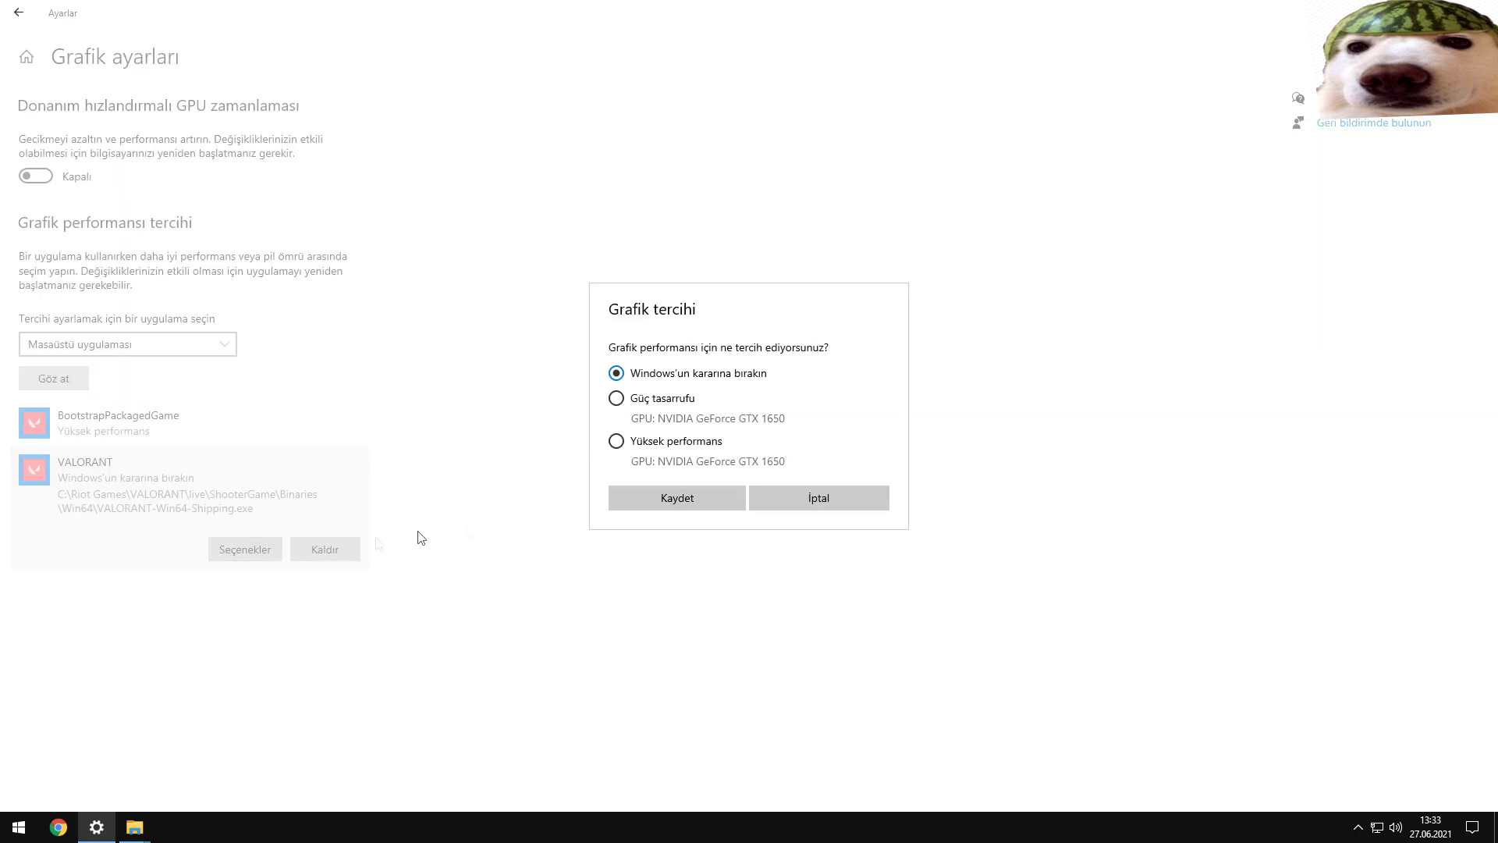
click(616, 441)
click(677, 500)
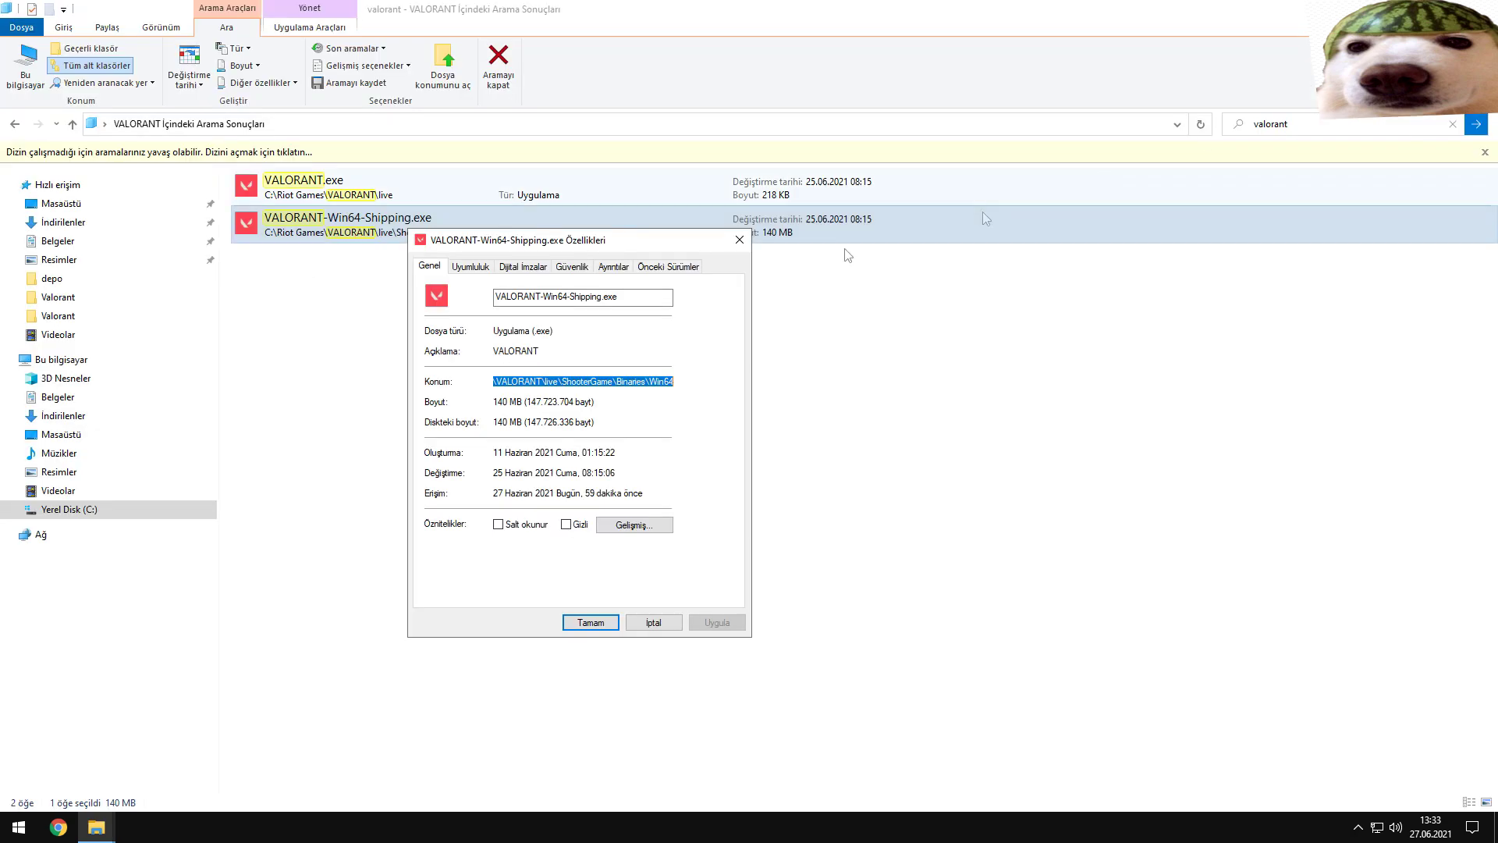
click(581, 621)
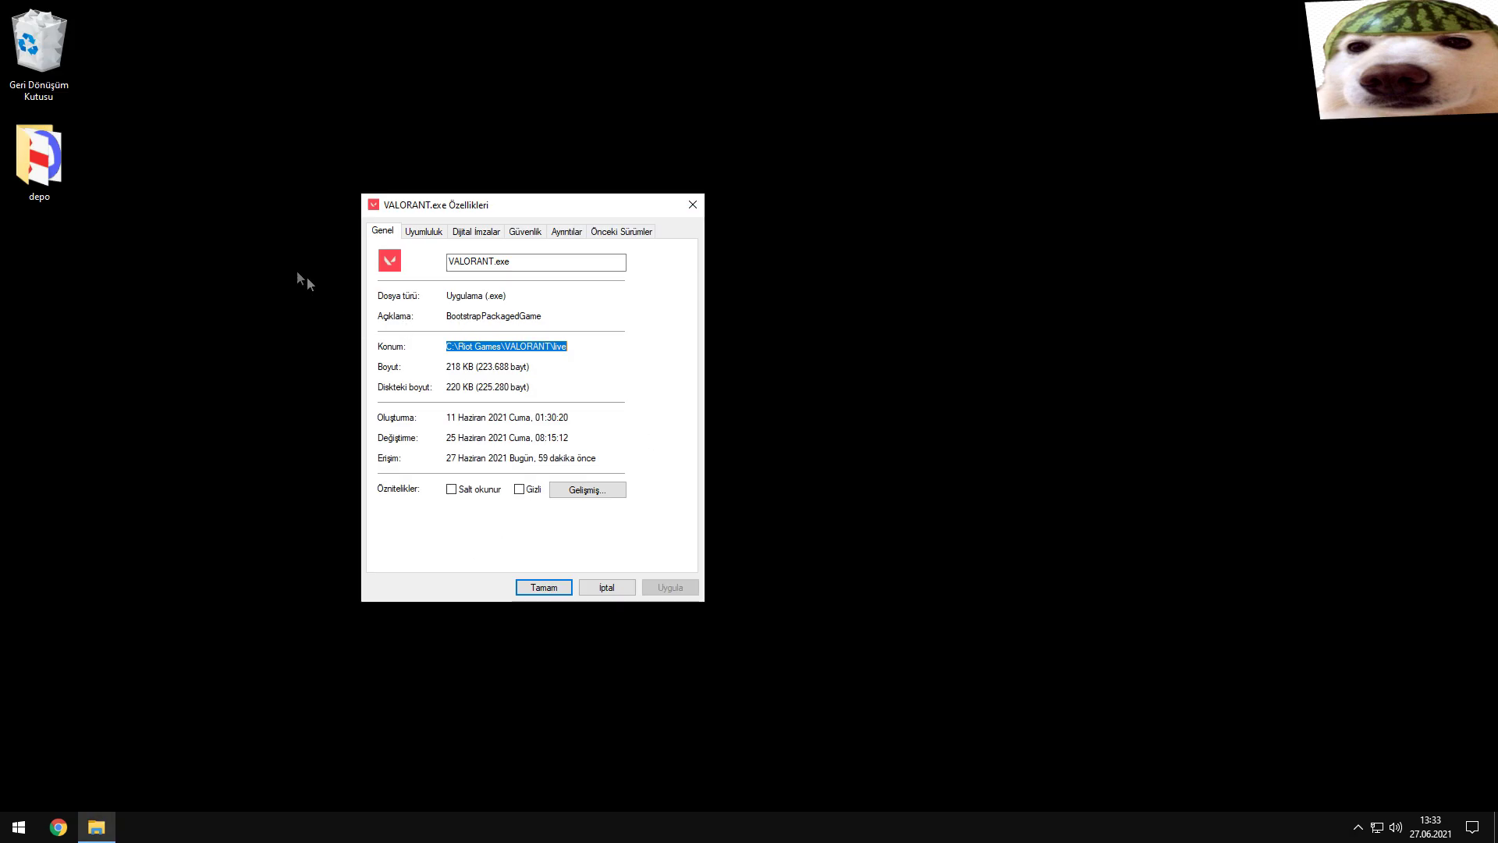
- Close the VALORANT.exe properties and empty the Recycle Bin on the desktop
click(544, 588)
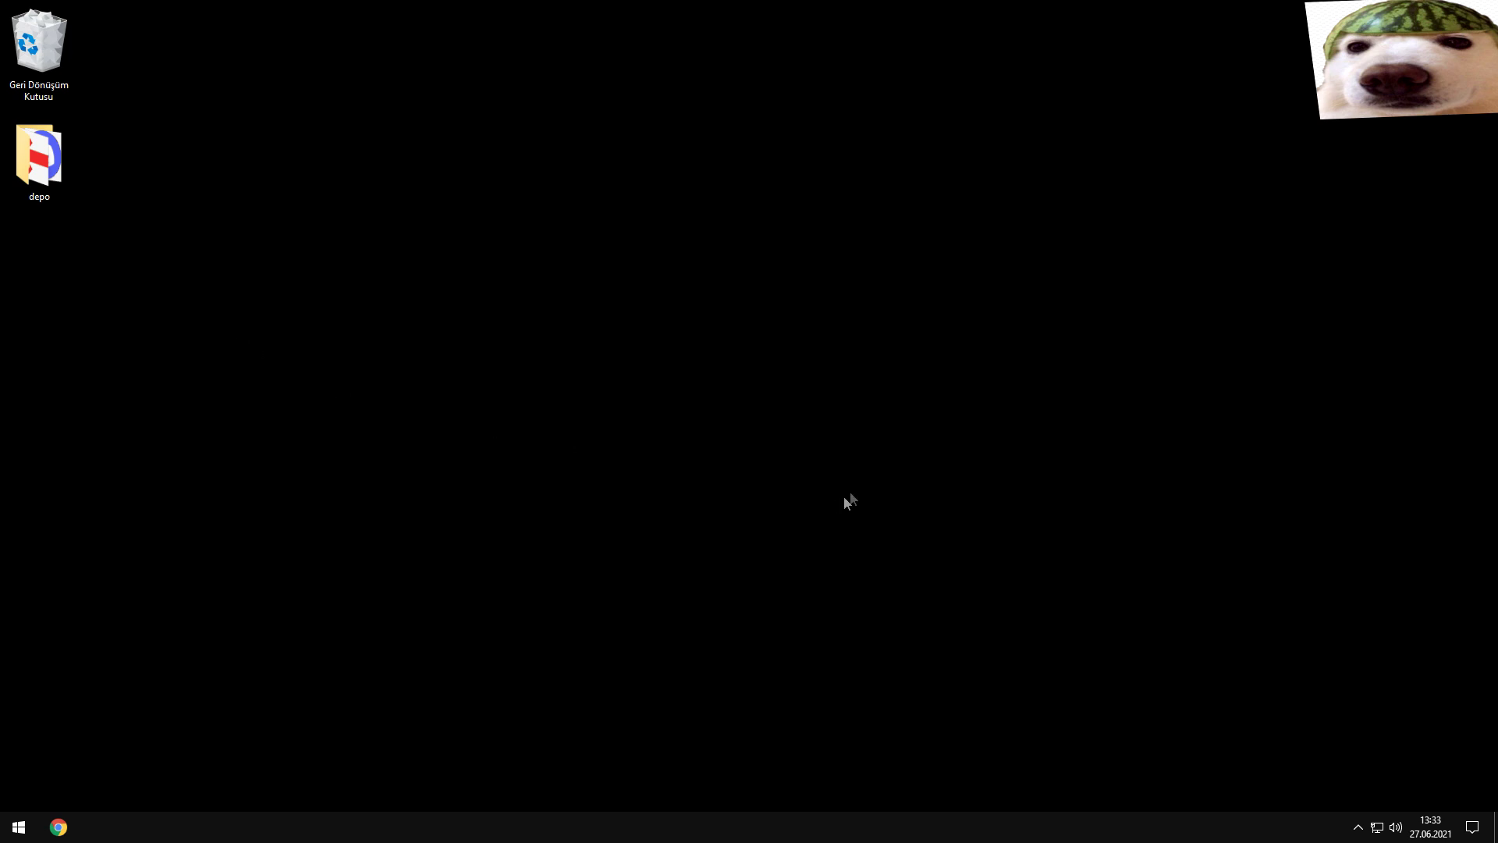
right_click(46, 61)
click(117, 87)
click(807, 476)
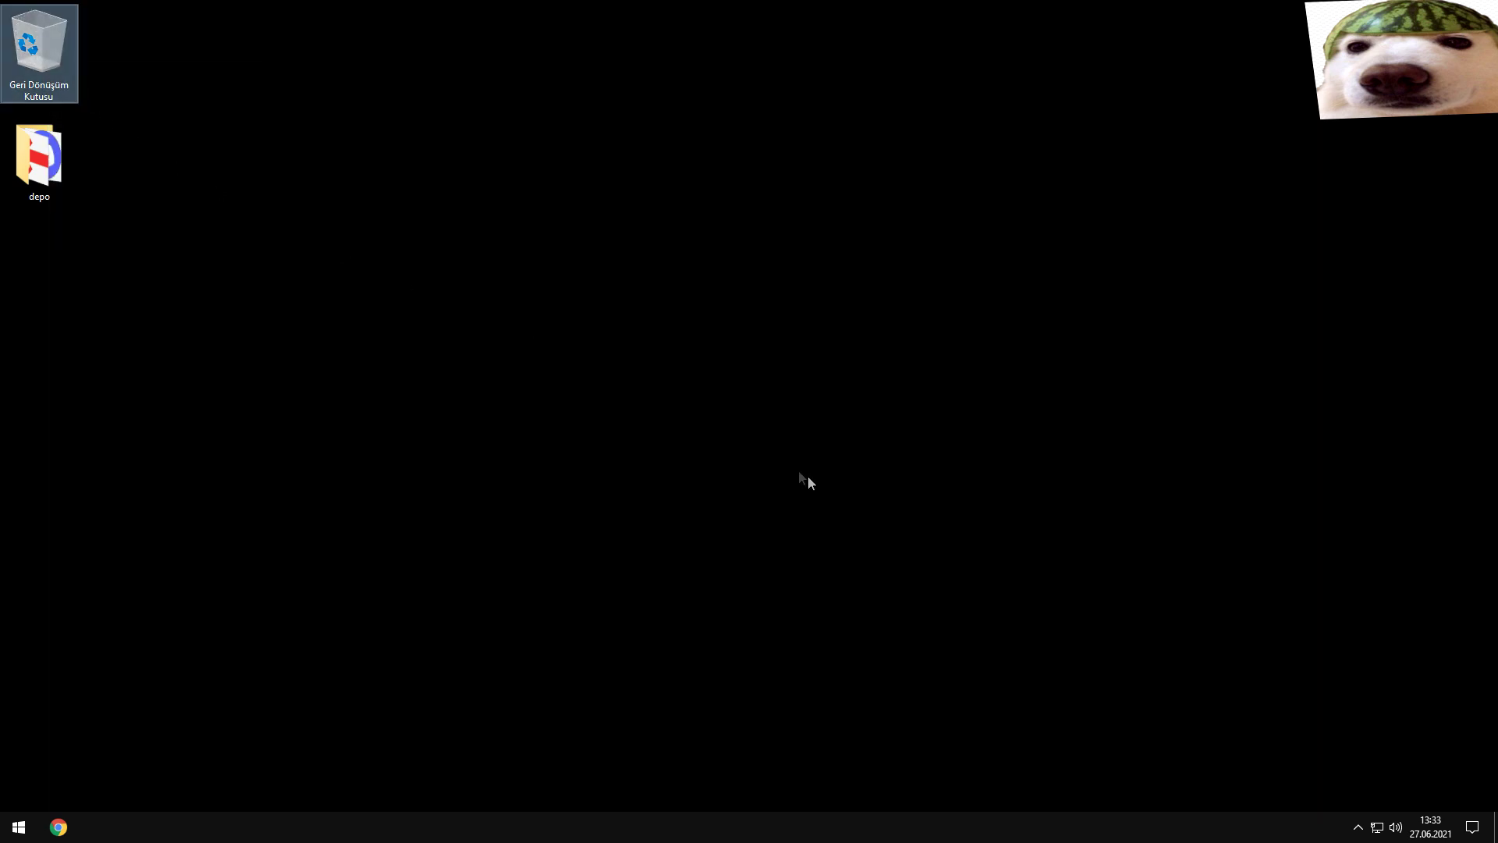
- Launch VALORANT from the depo folder on the desktop and close the folder window
right_click(301, 171)
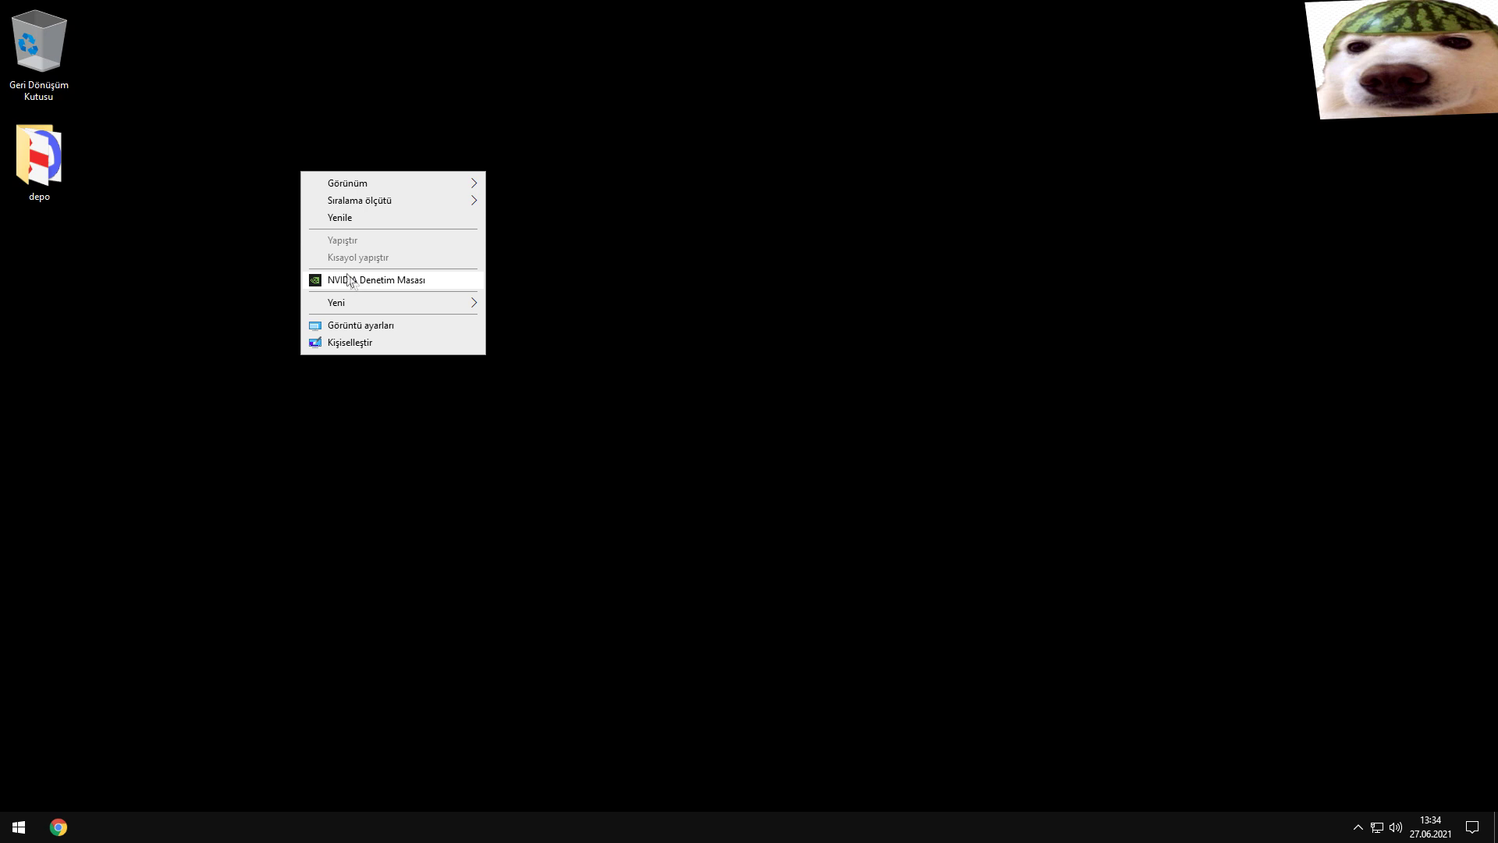
click(208, 234)
double_click(68, 160)
double_click(946, 187)
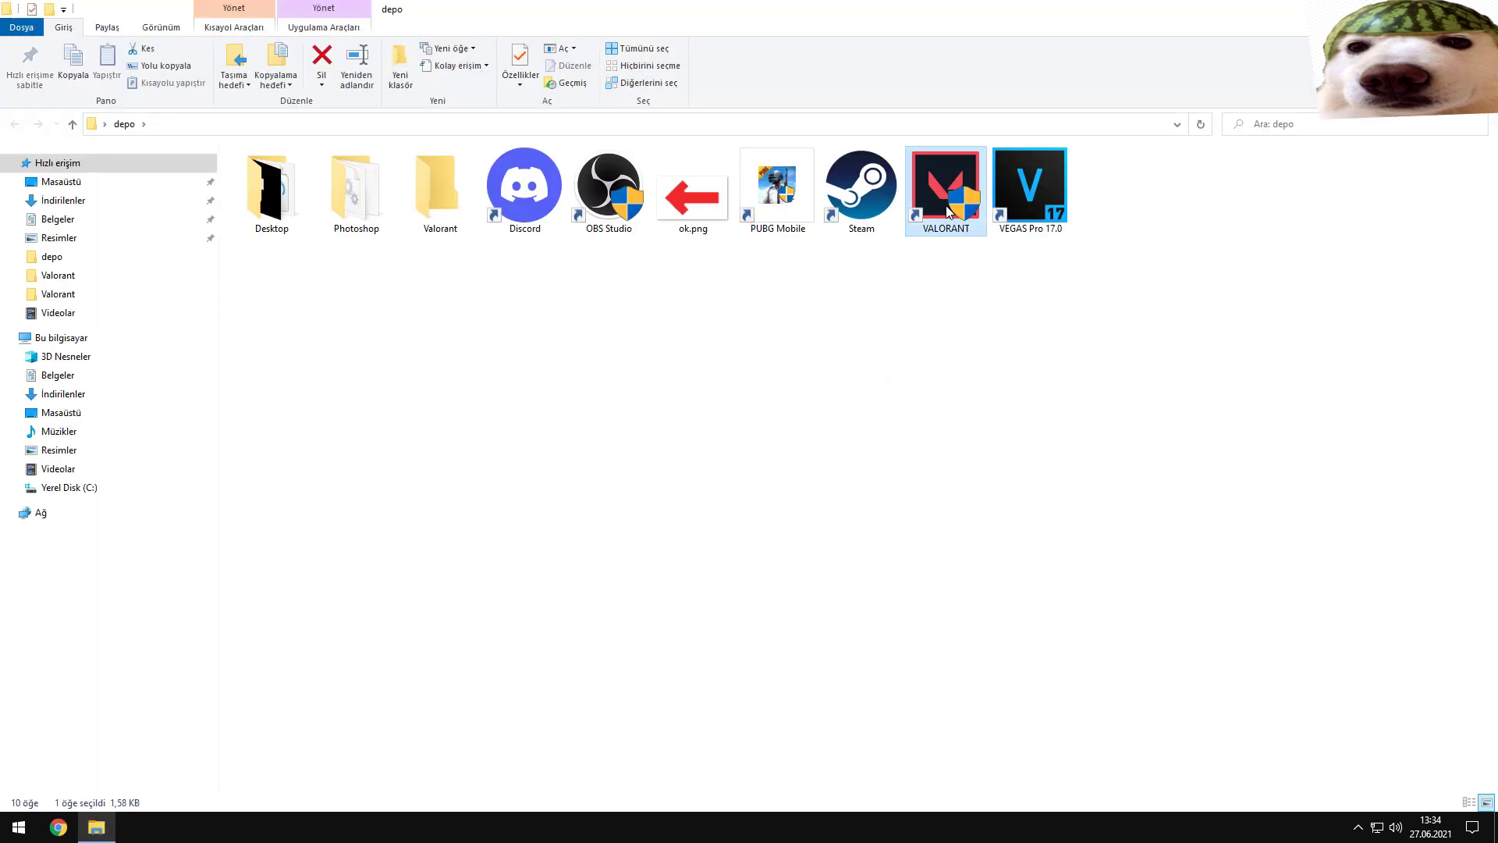
click(659, 518)
key(alt+F4)
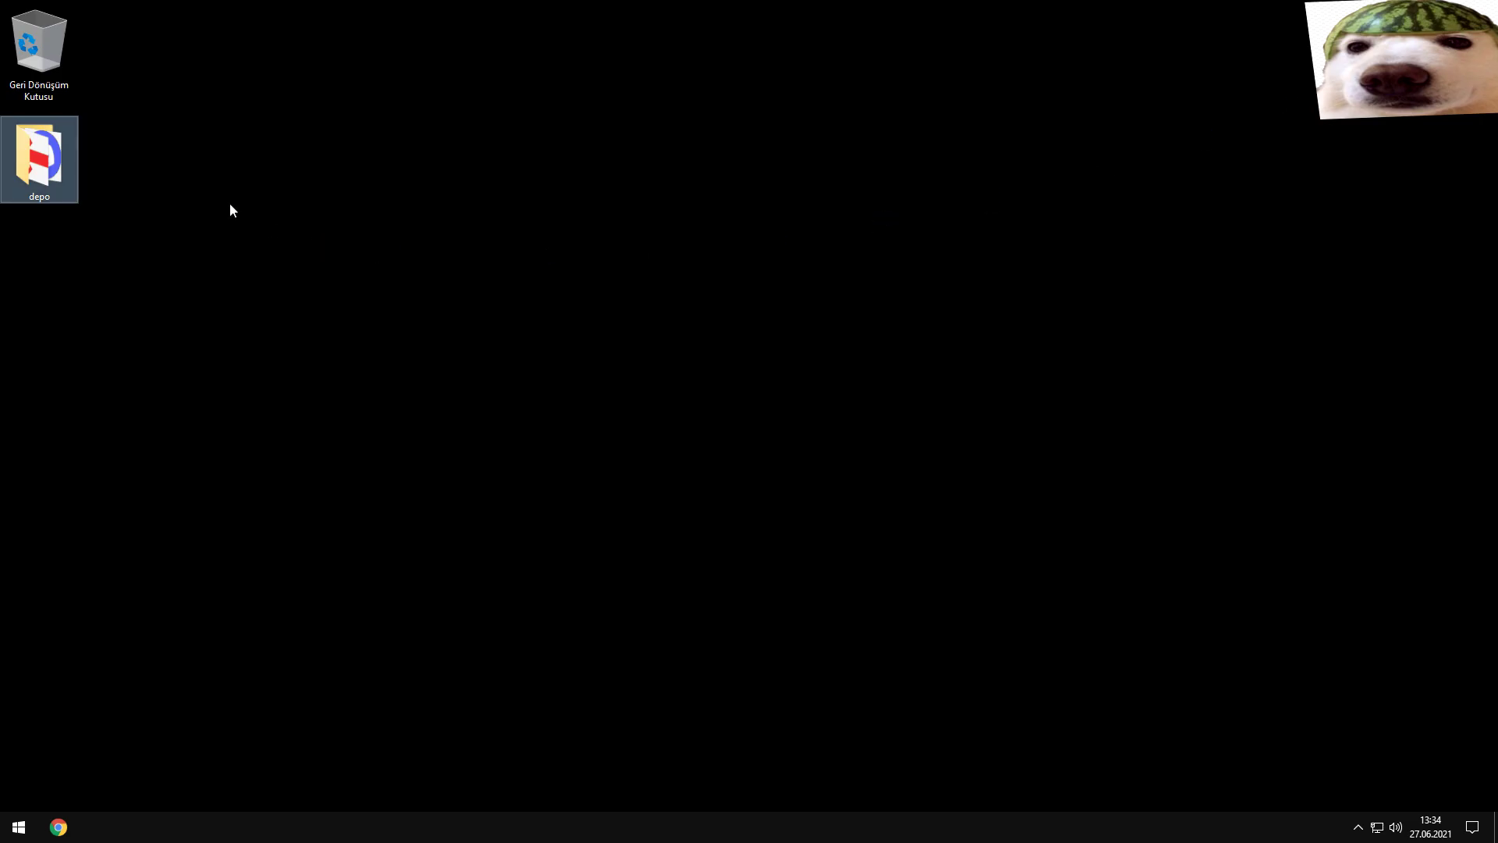
right_click(230, 203)
click(235, 249)
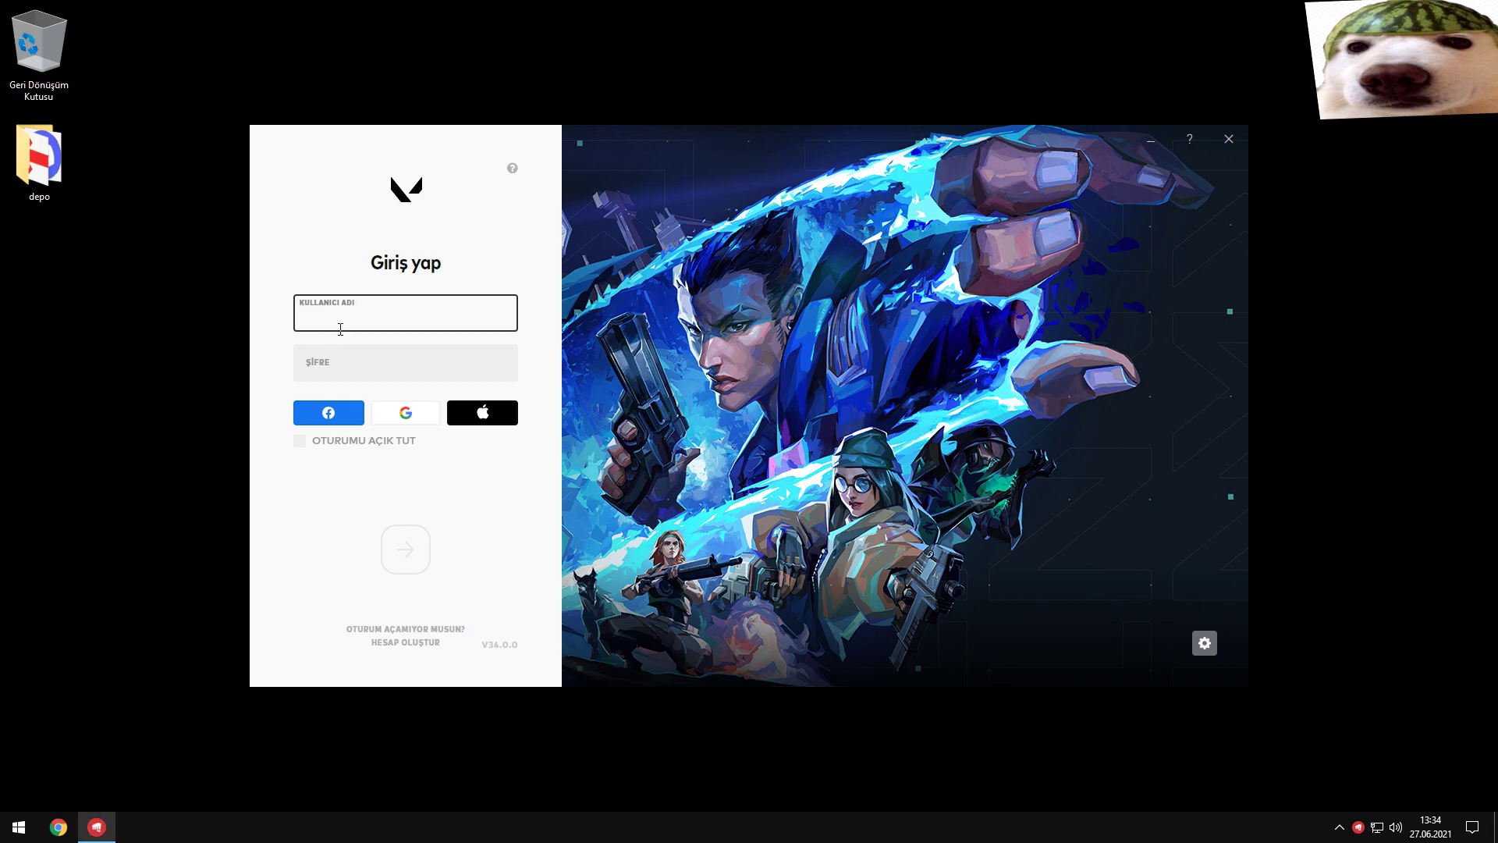
- Enter the account username and password in the VALORANT login window and sign in
text(NtroFPS)
key(Tab)
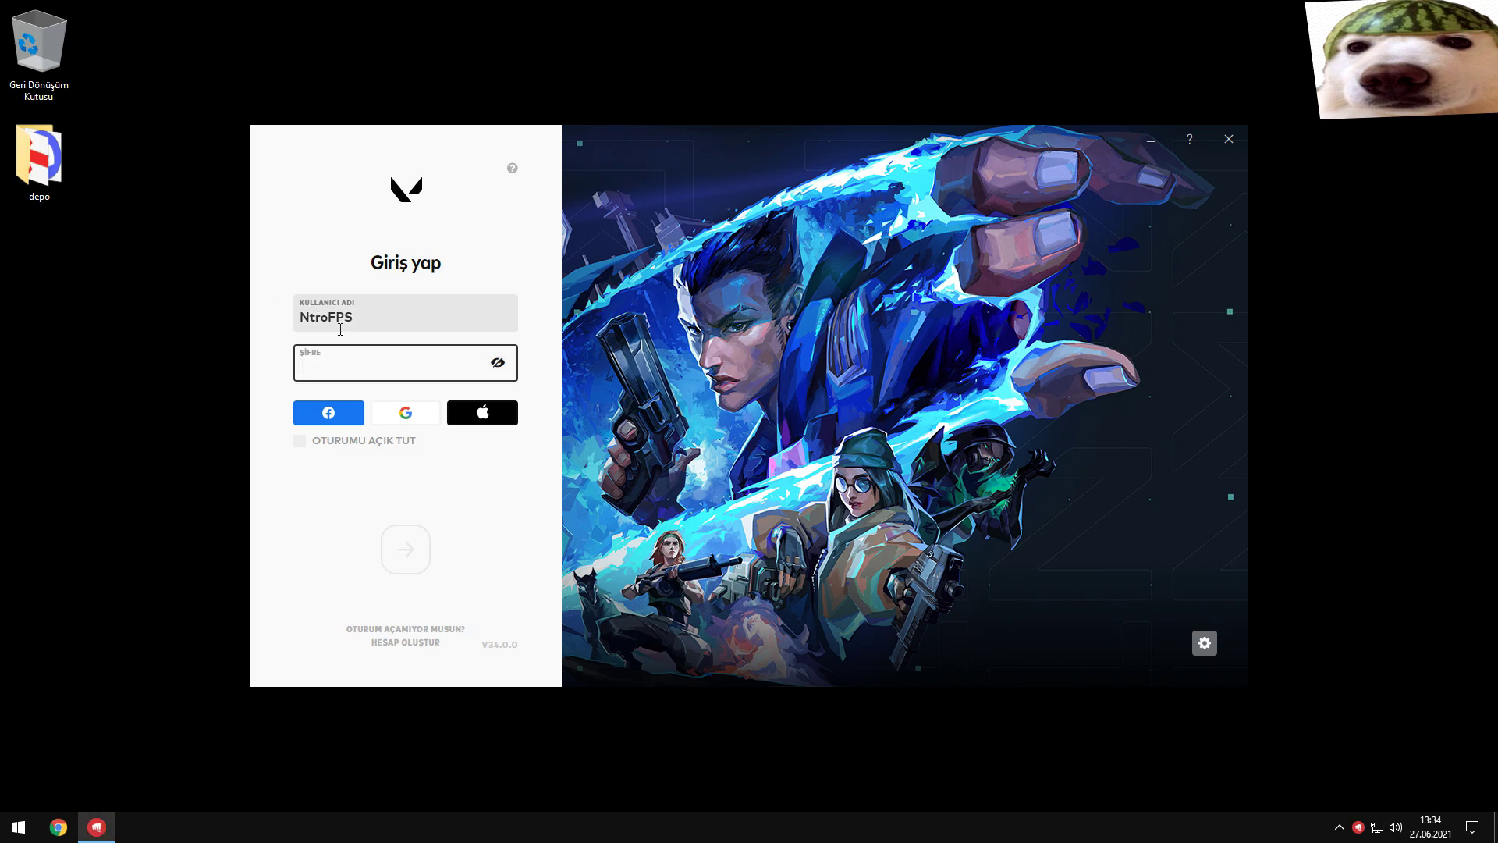
text(•••••)
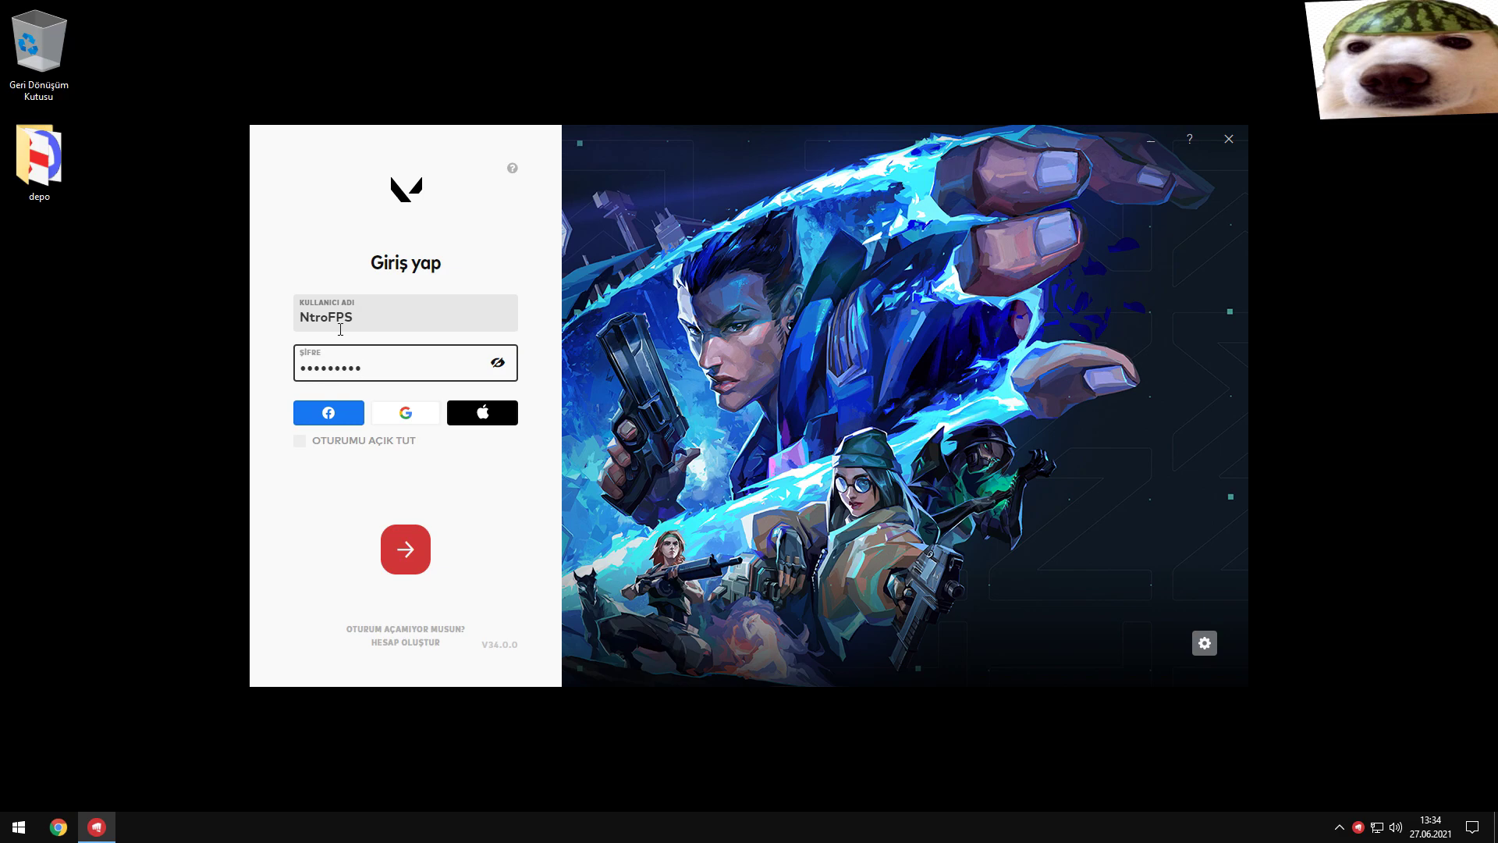
key(BackSpace)
key(BackSpace)
key(BackSpace)
key(BackSpace)
key(BackSpace)
key(BackSpace)
key(BackSpace)
key(BackSpace)
key(BackSpace)
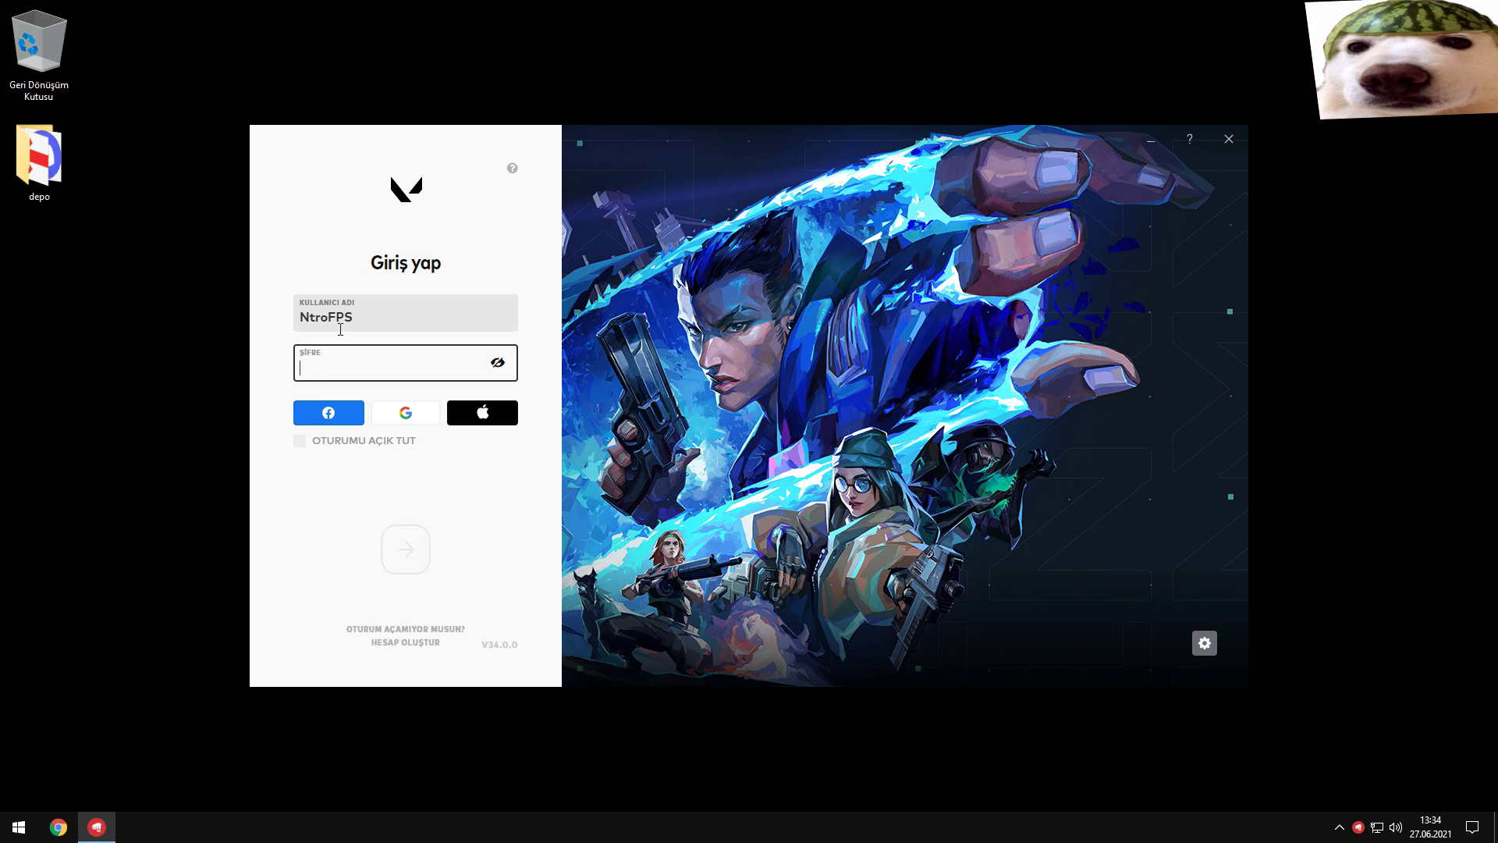
text(************)
key(Return)
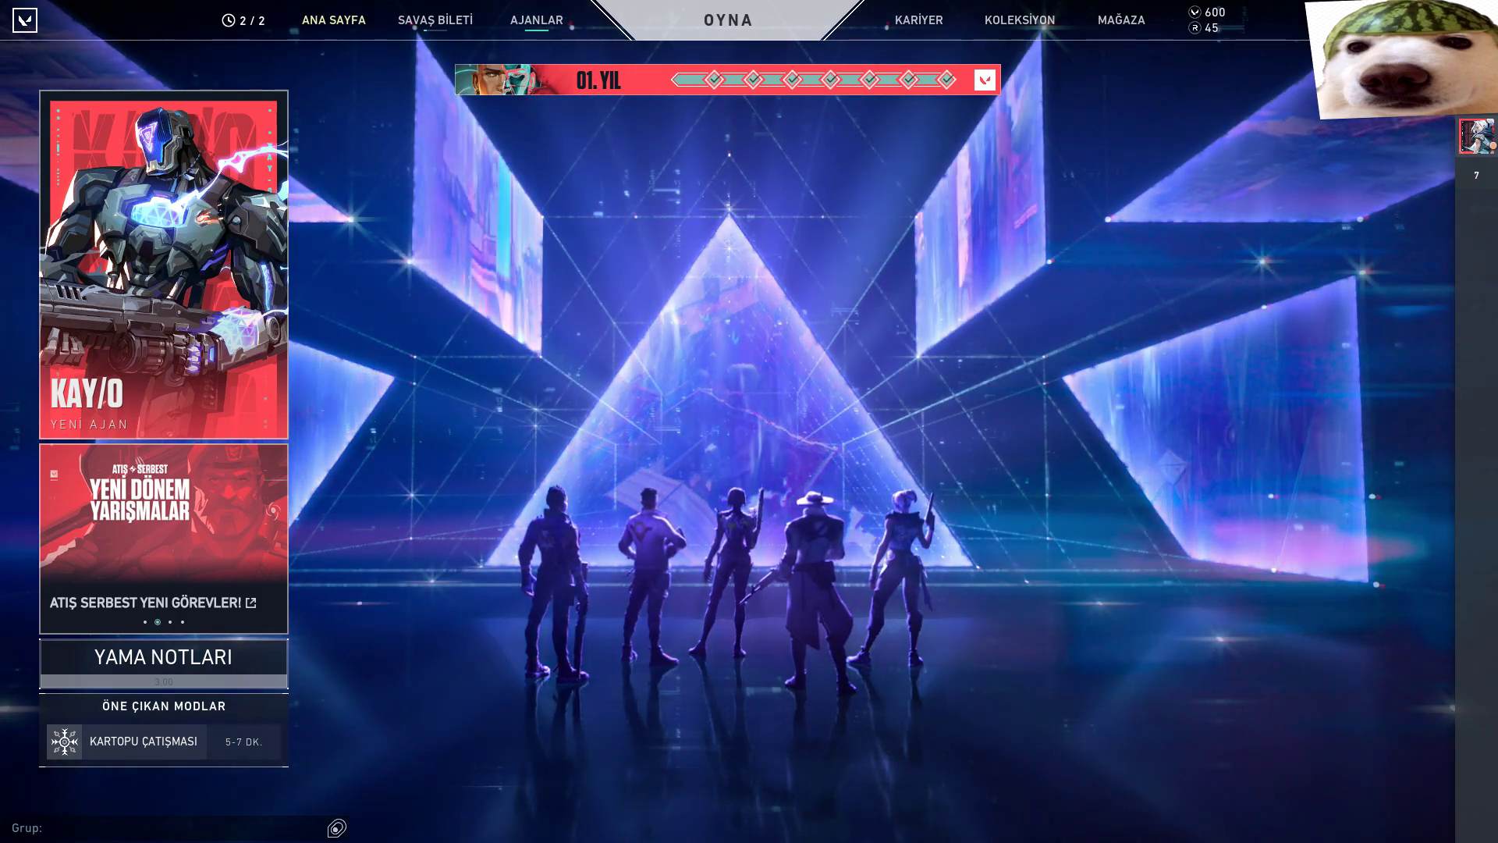
- Open the game settings and examine the display, graphics quality, stats, crosshair, controls and general pages
key(Escape)
click(745, 321)
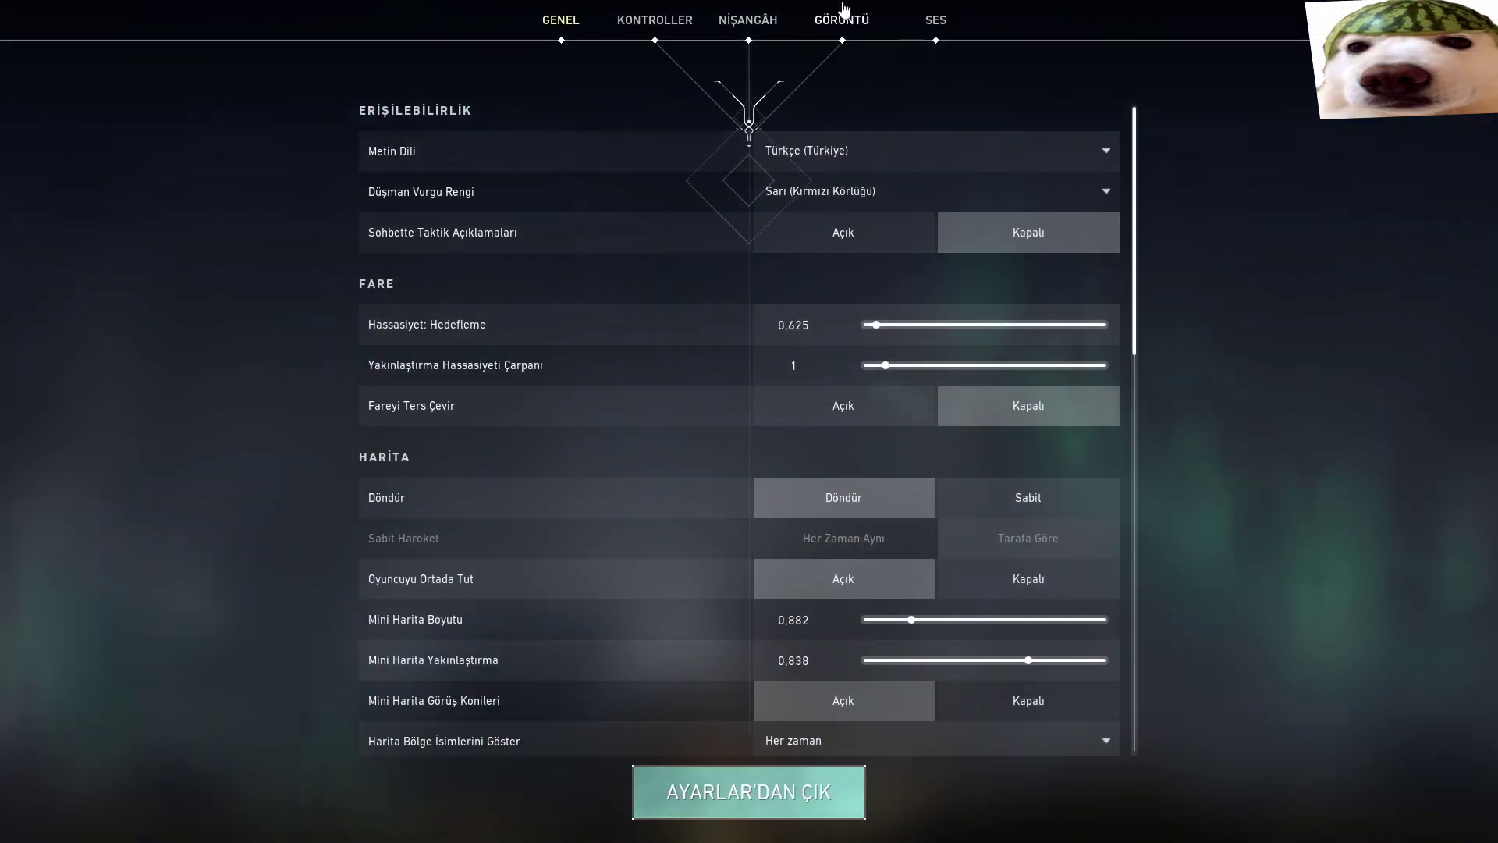
click(843, 11)
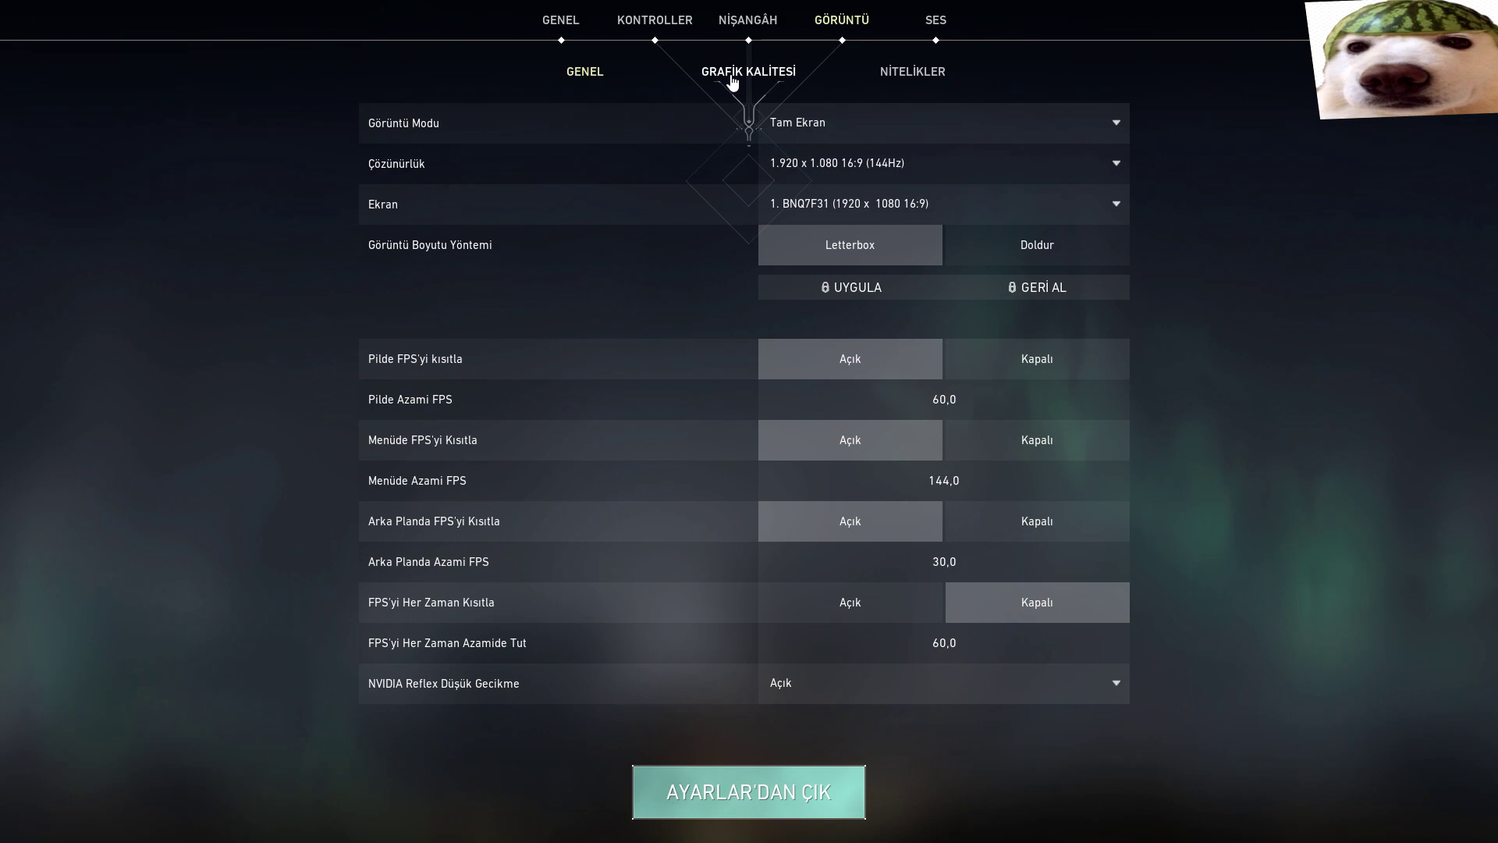
click(732, 81)
click(912, 71)
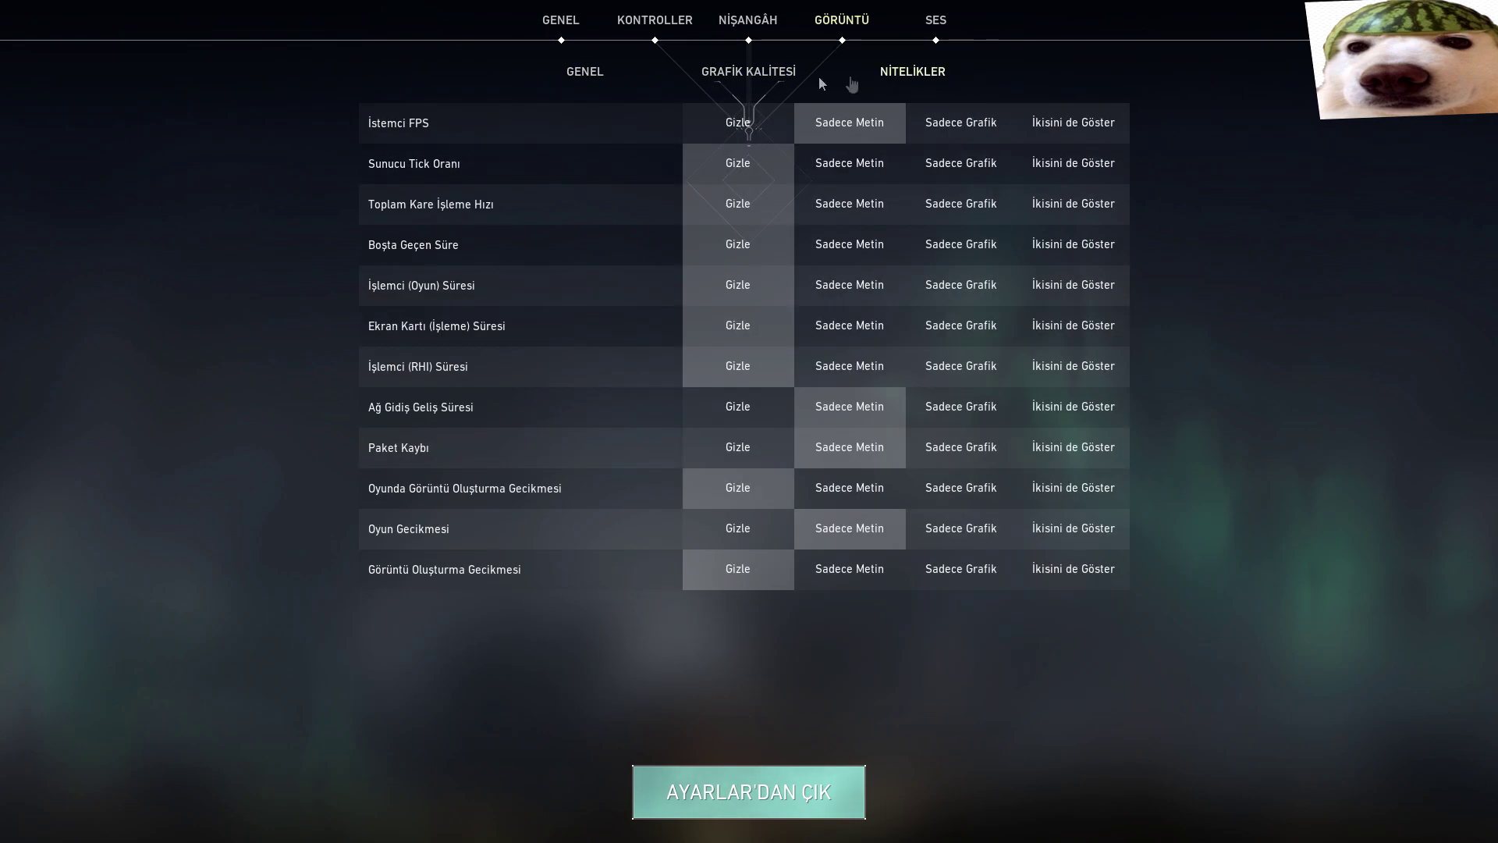
click(595, 77)
click(747, 20)
click(655, 19)
click(561, 19)
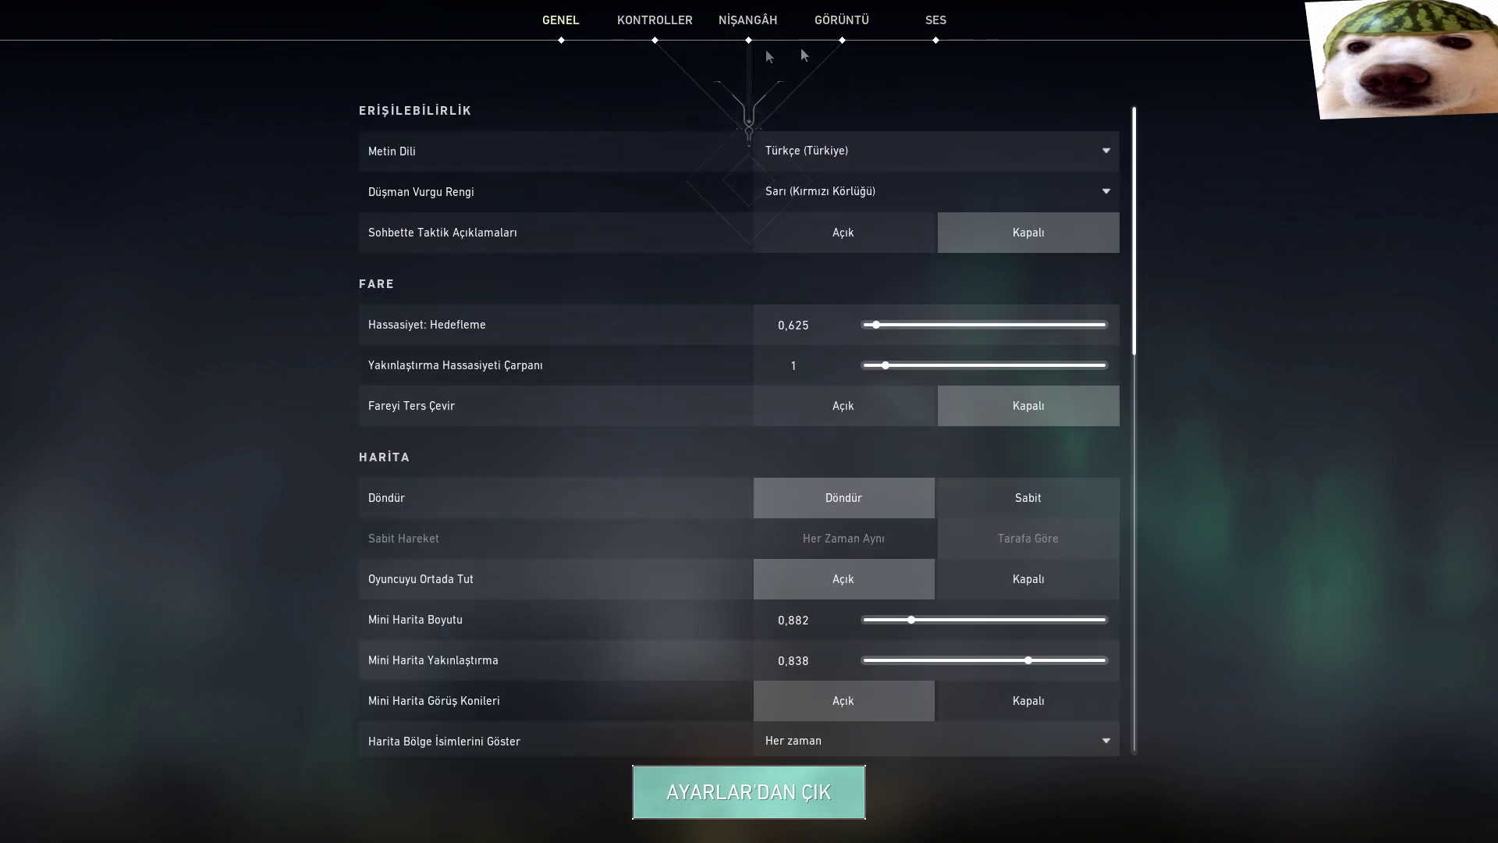
- Set NVIDIA Reflex Düşük Gecikme to Açık + Takviye in the general display settings
click(842, 20)
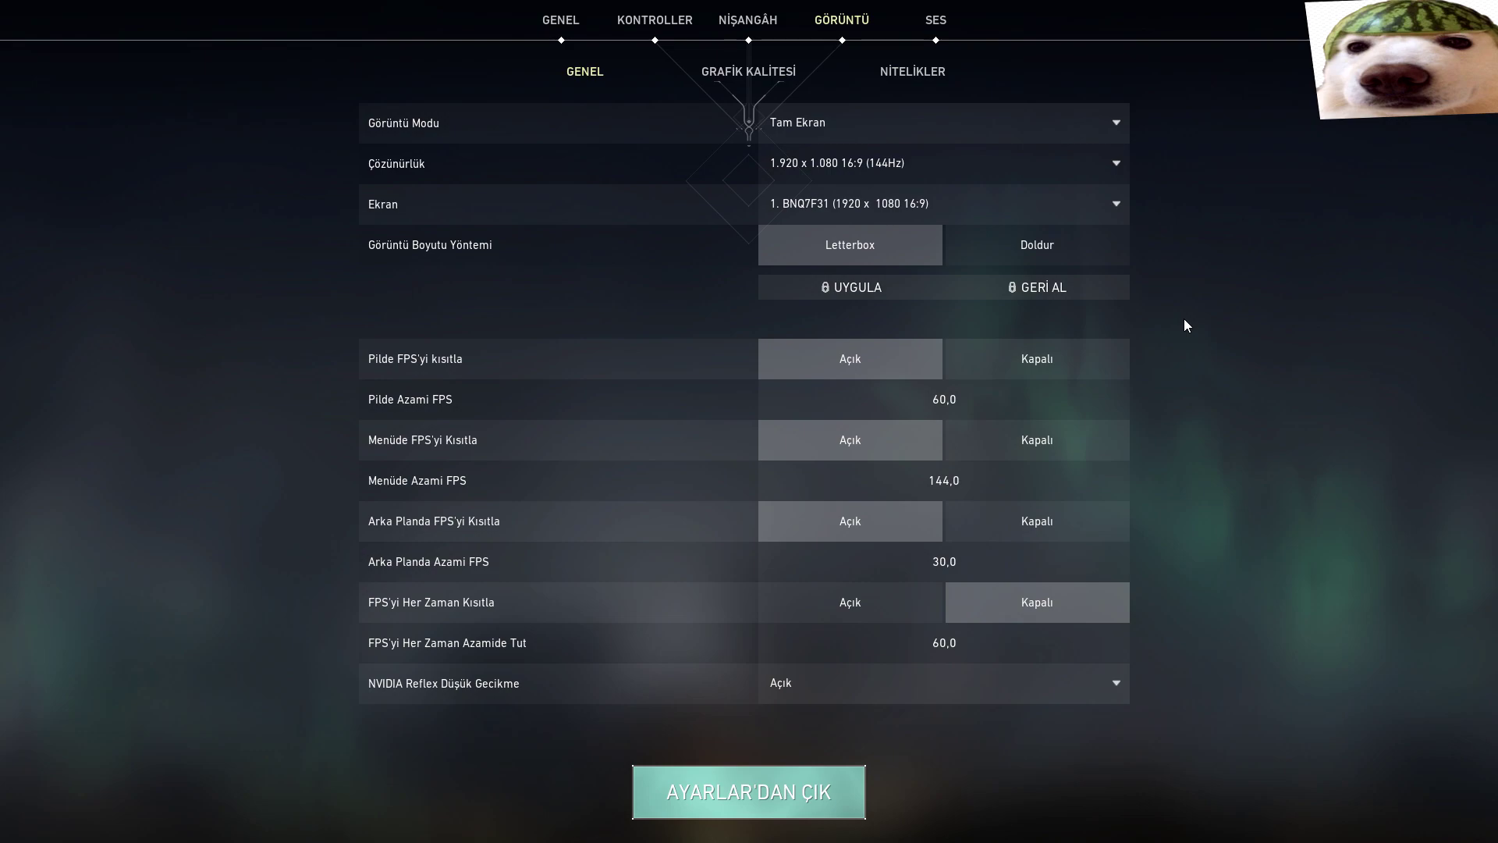
mouse_move(477, 692)
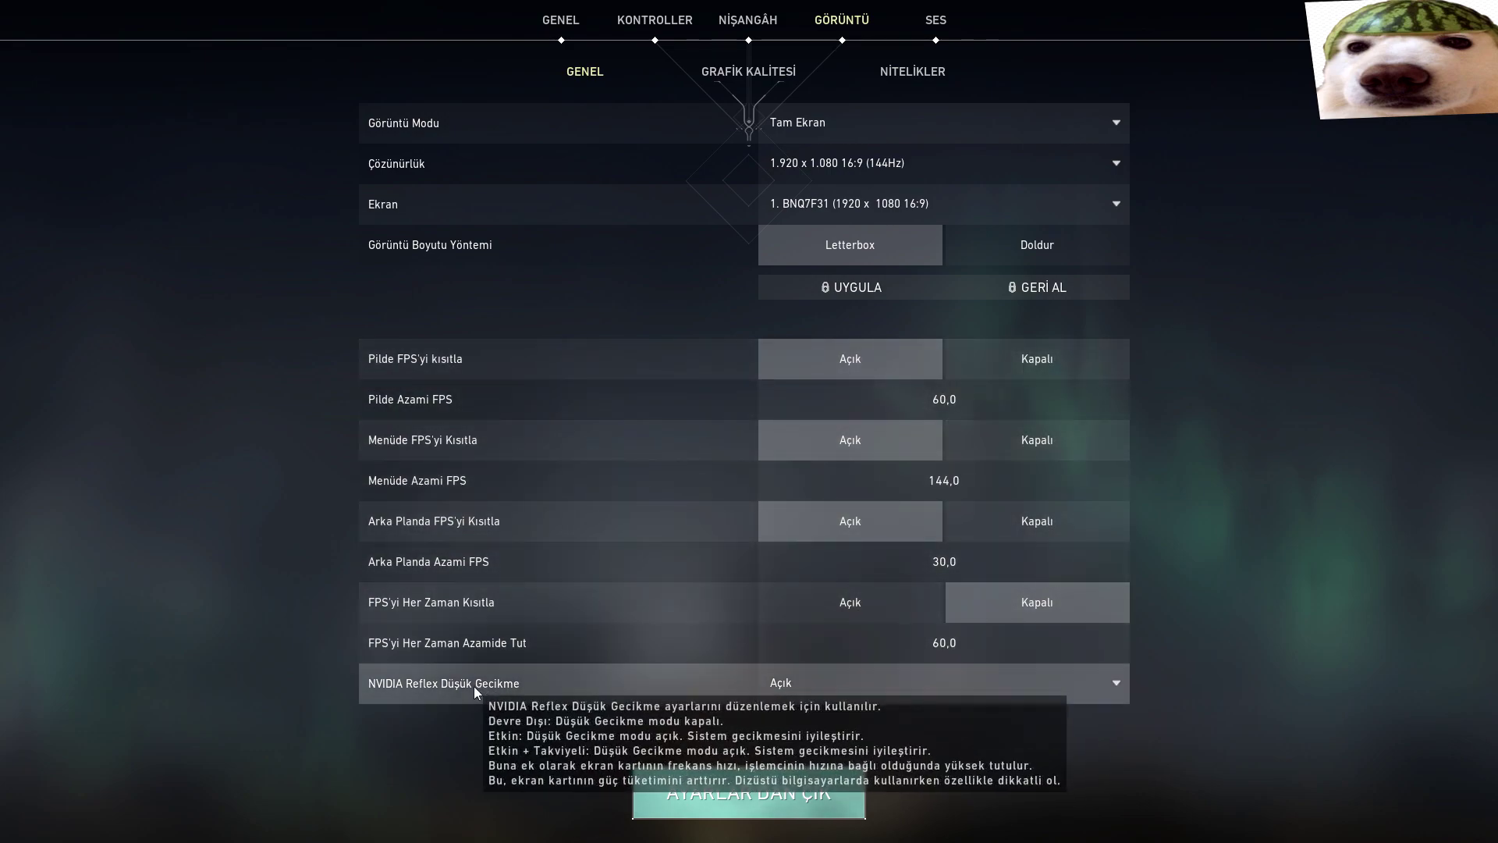
click(792, 686)
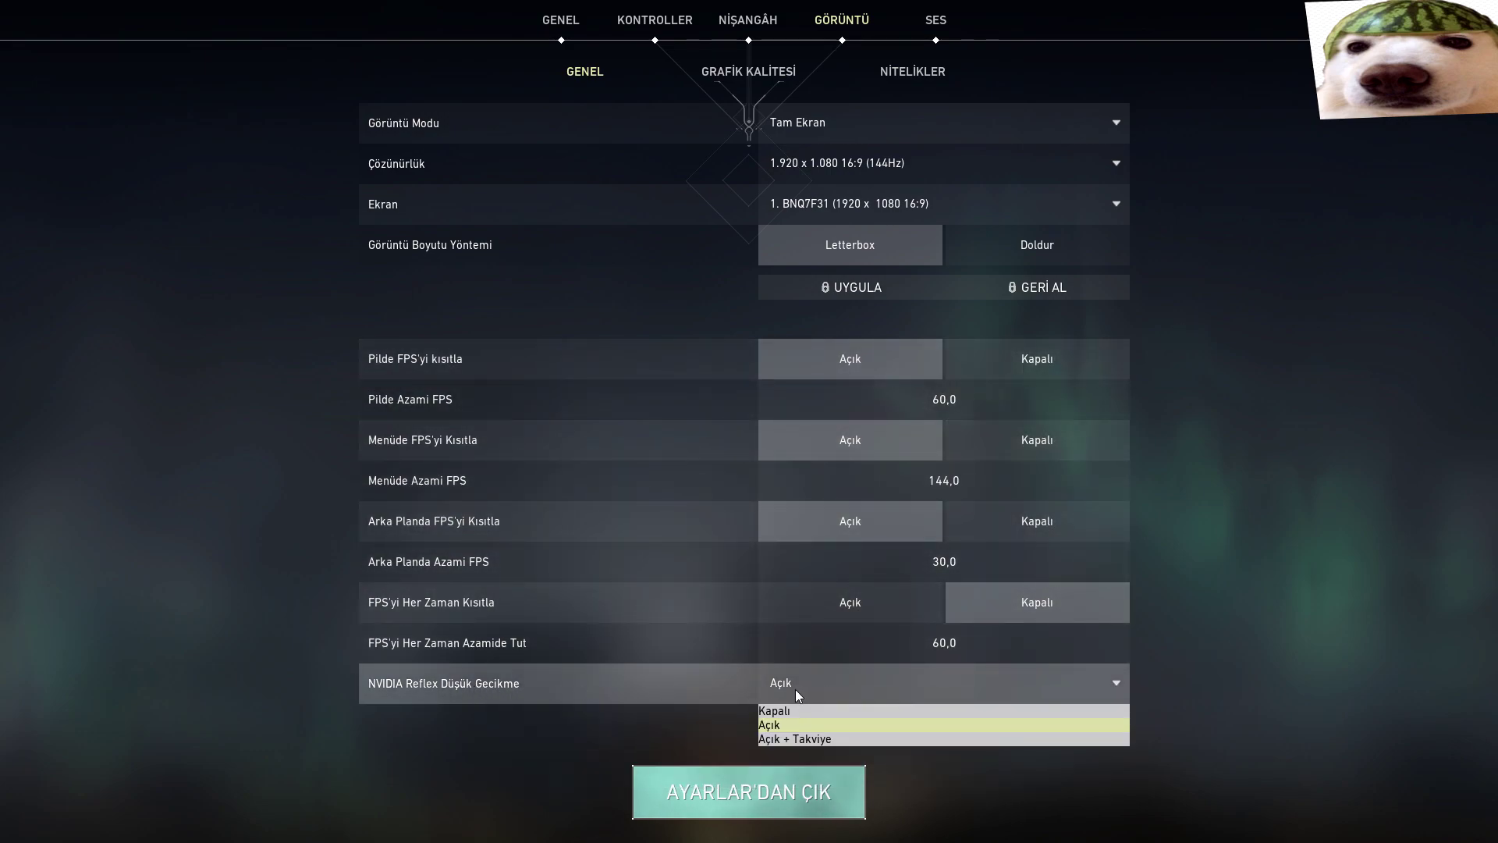
click(785, 739)
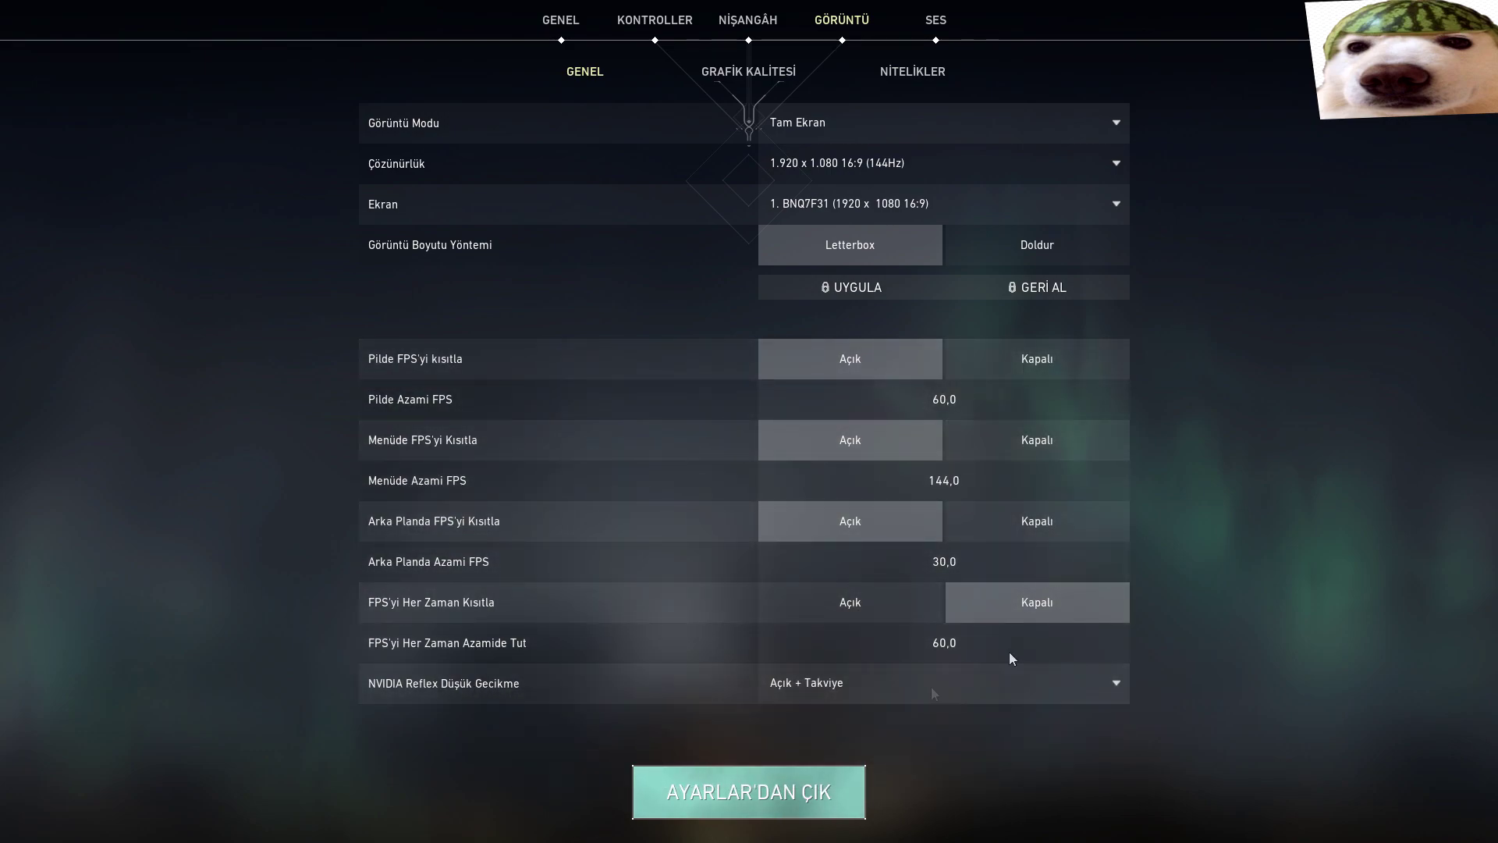
- Set Materyal, Doku, Ayrıntı and Arayüz Kalitesi to Düşük in the graphics quality settings
click(784, 82)
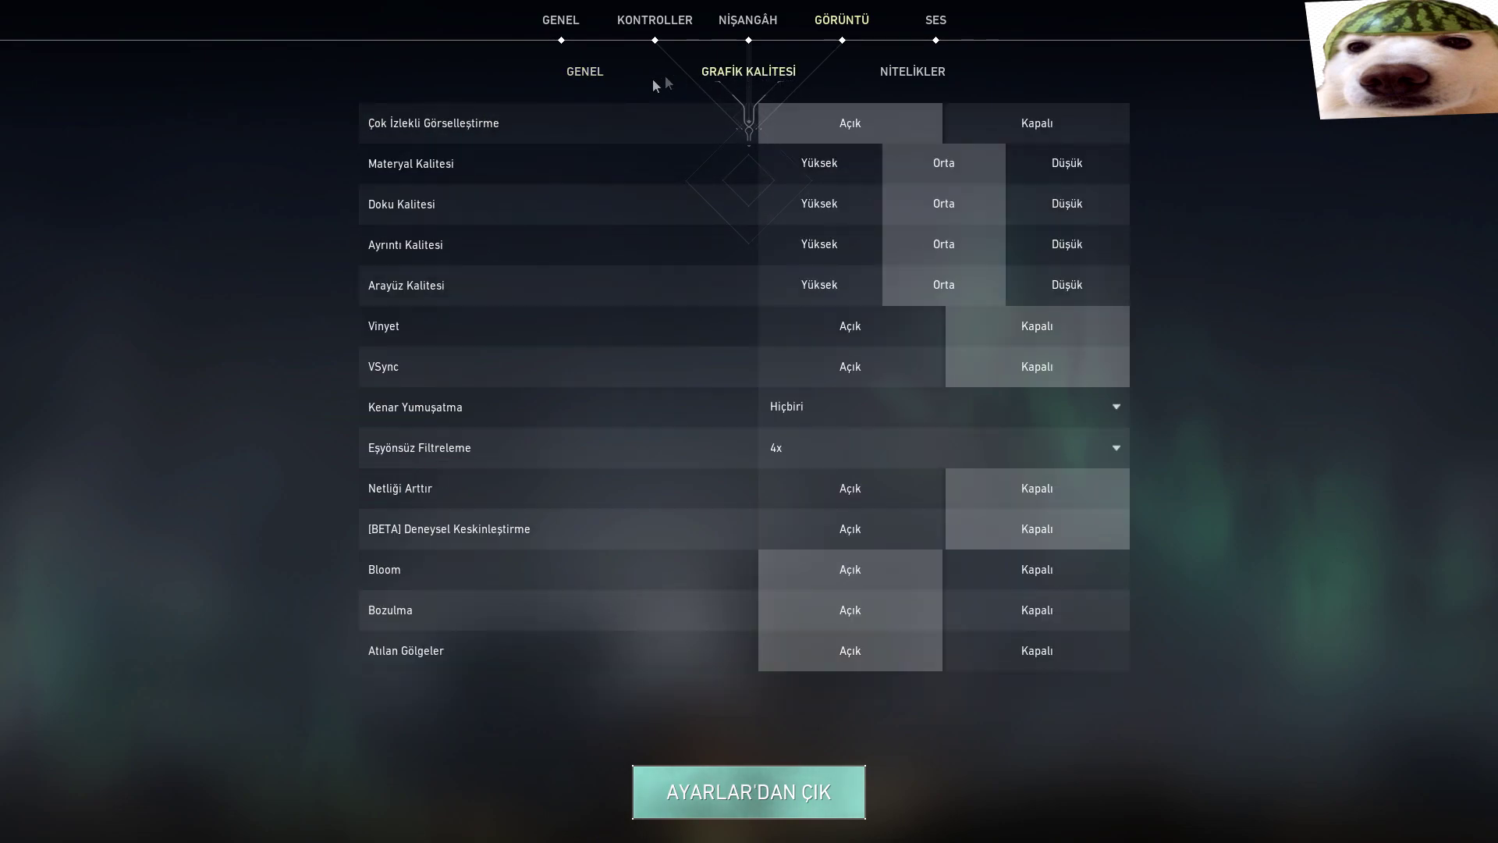
mouse_move(457, 131)
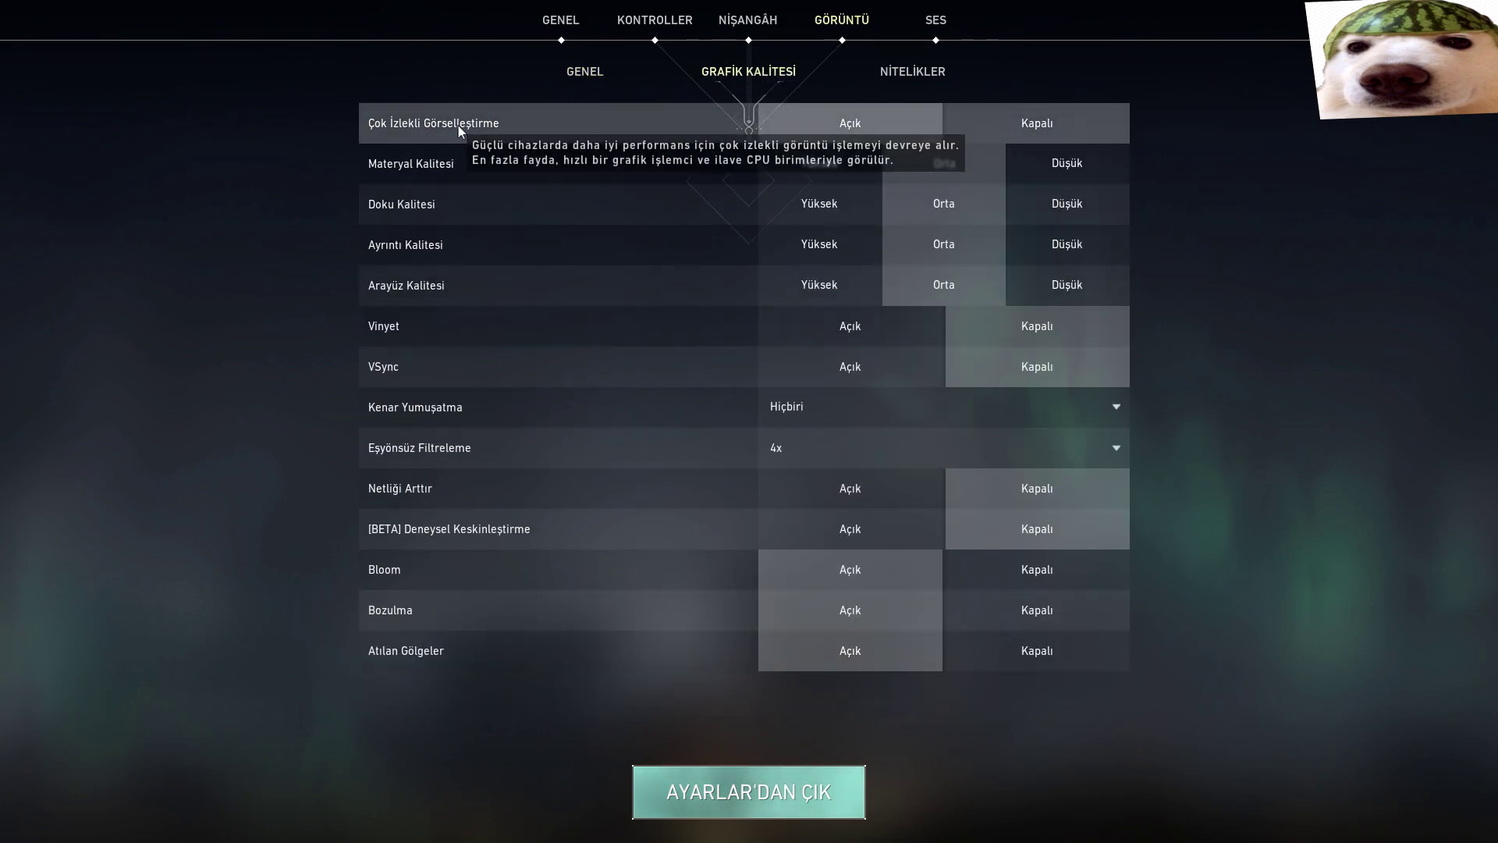
click(1038, 174)
click(1068, 204)
click(1068, 244)
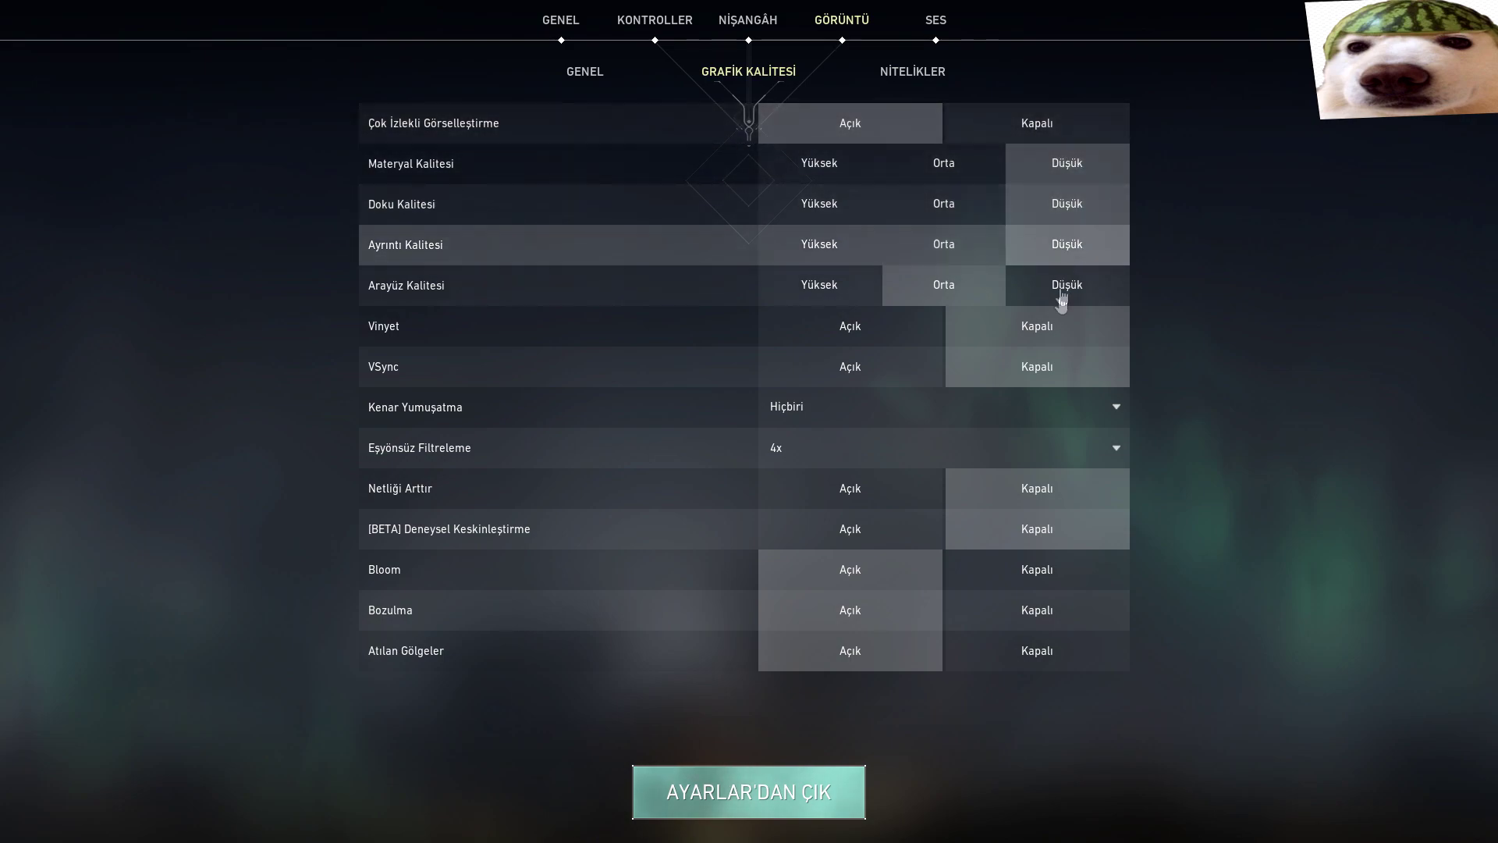
click(1068, 285)
- Set Eşyönsüz Filtreleme to 1x and turn Bloom, Bozulma and Atılan Gölgeler to Kapalı
click(845, 460)
click(842, 475)
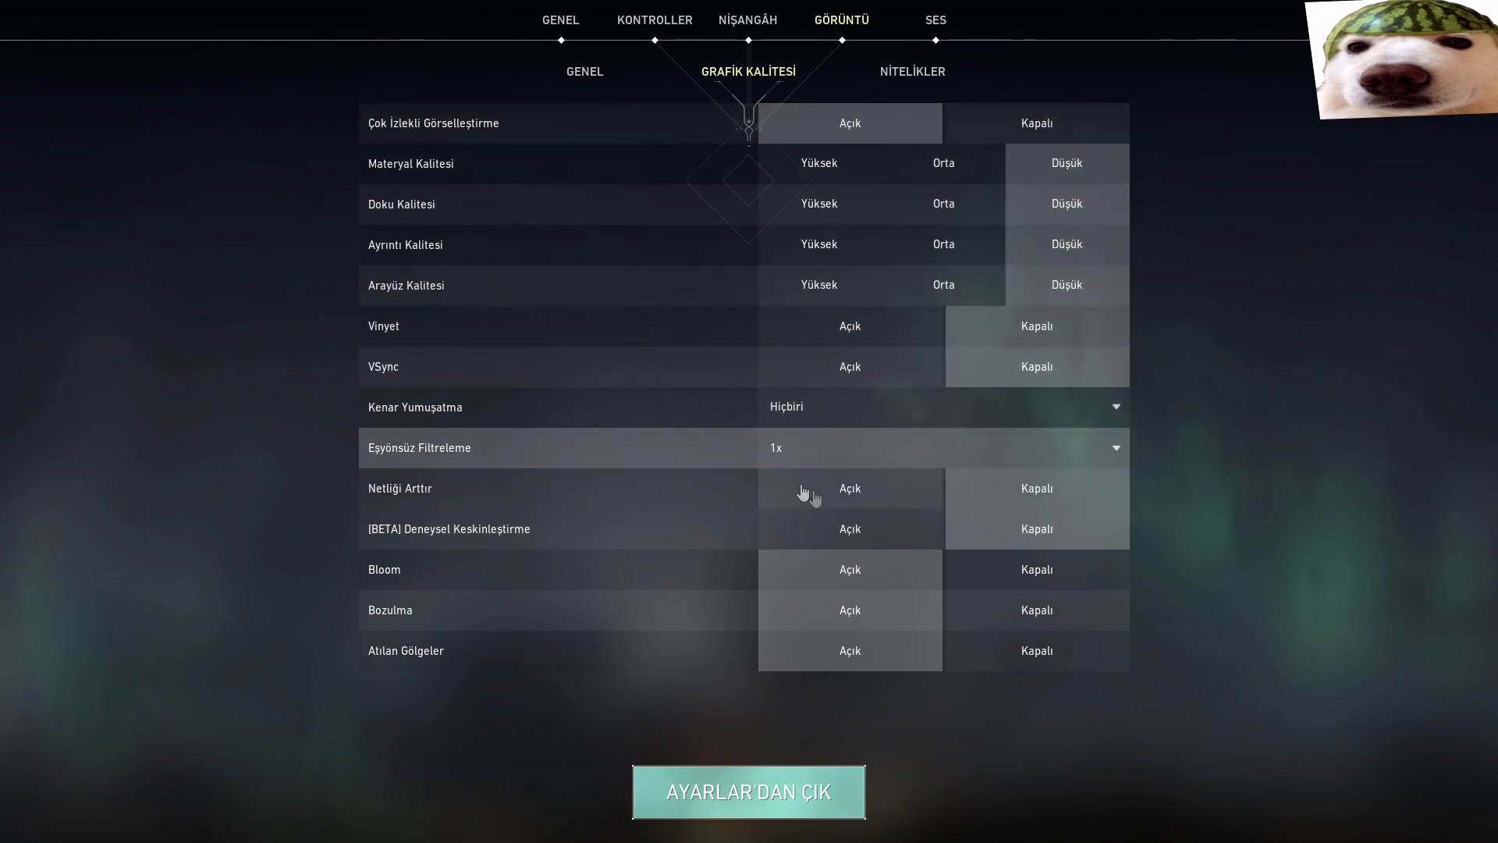
click(1022, 570)
click(1023, 608)
click(1014, 652)
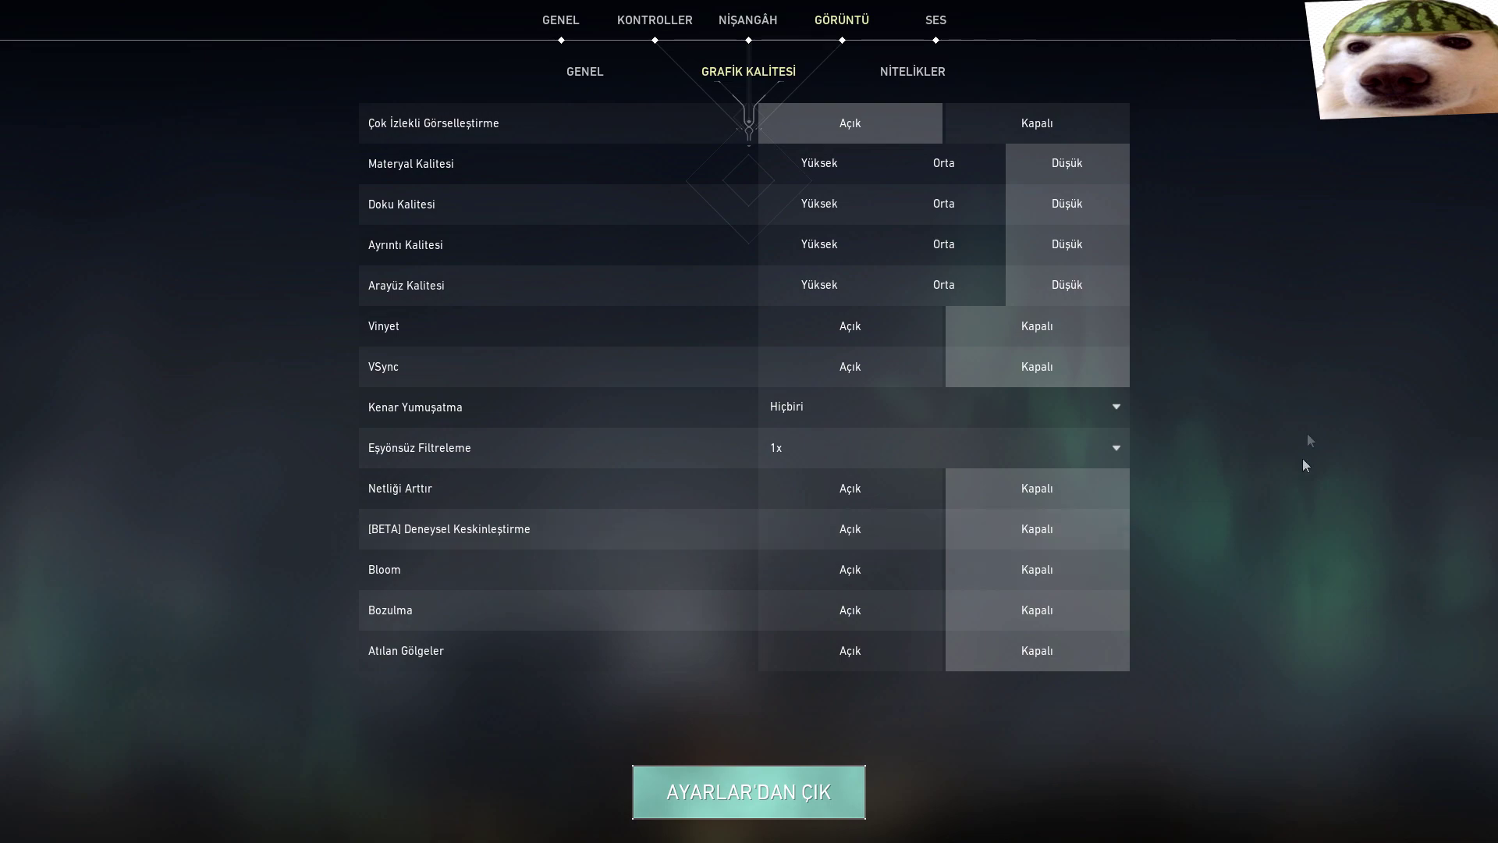
- In the Nitelikler display settings, set Oyun Gecikmesi to Gizle and Ağ Gidiş Geliş Süresi and Paket Kaybı to Sadece Metin
click(956, 73)
click(732, 544)
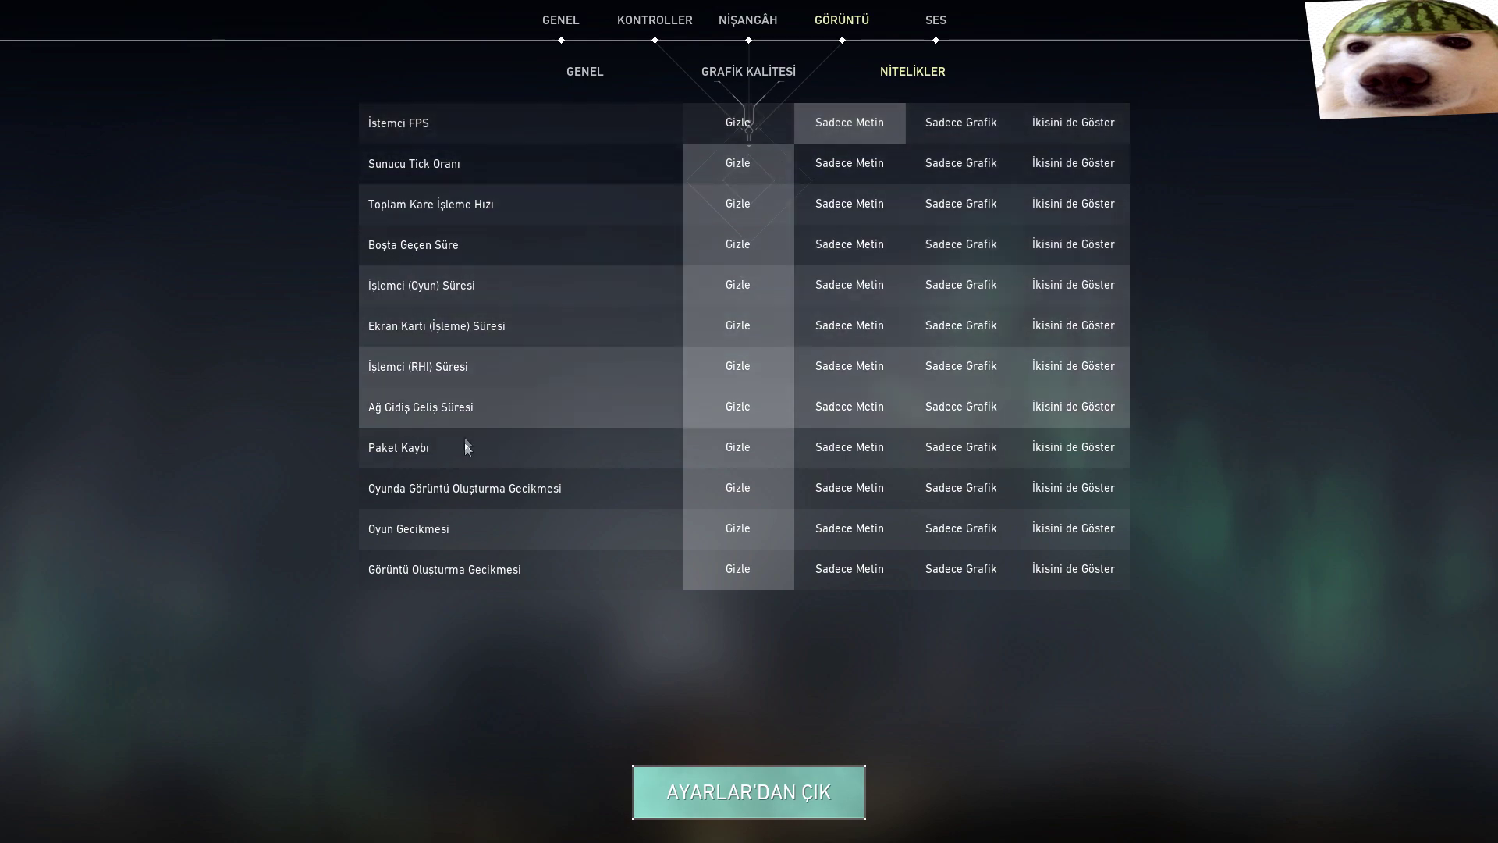
click(844, 415)
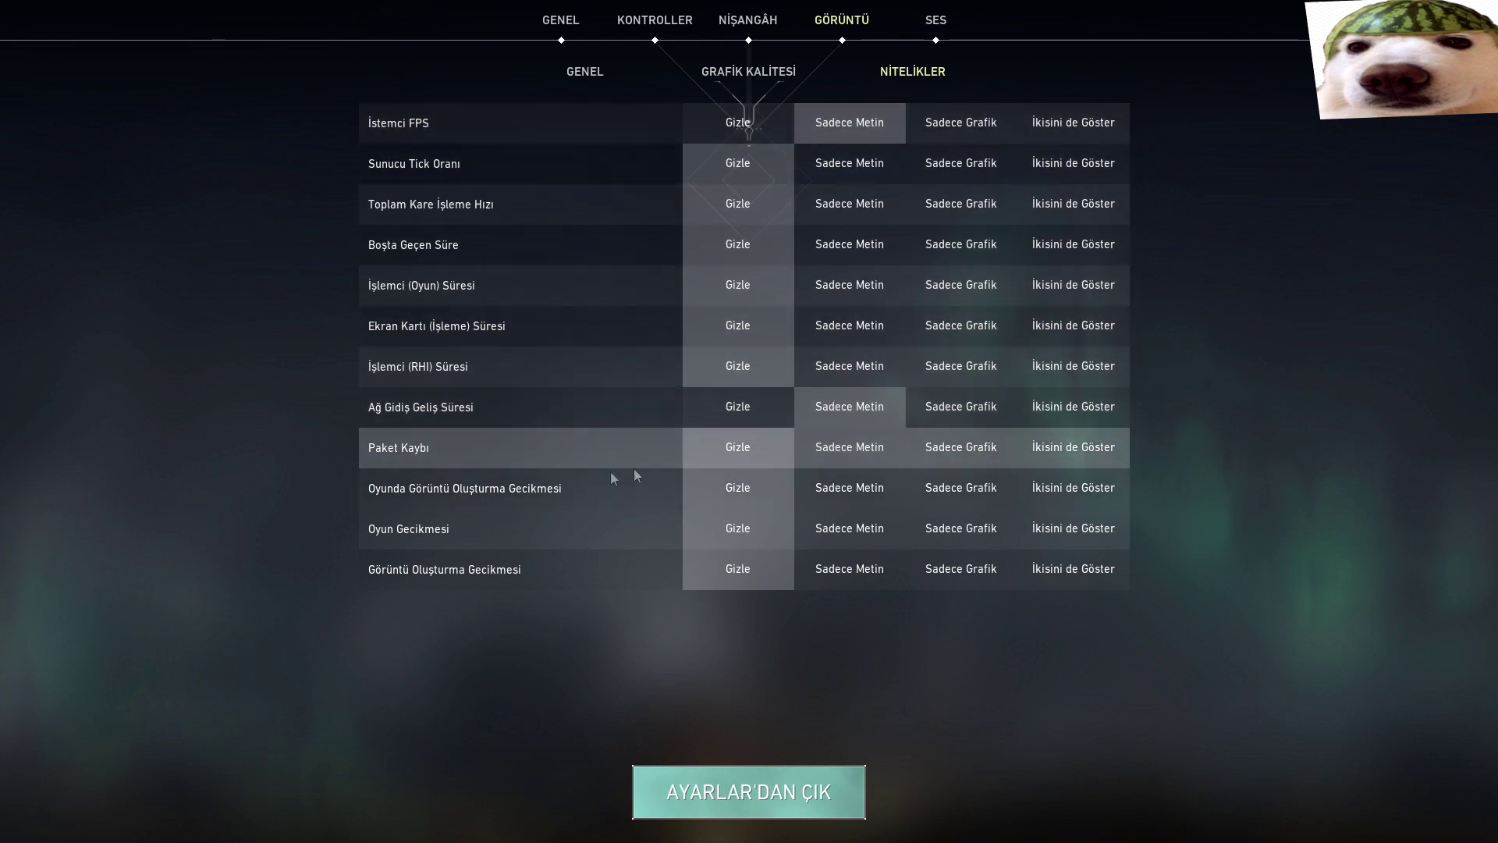
click(849, 444)
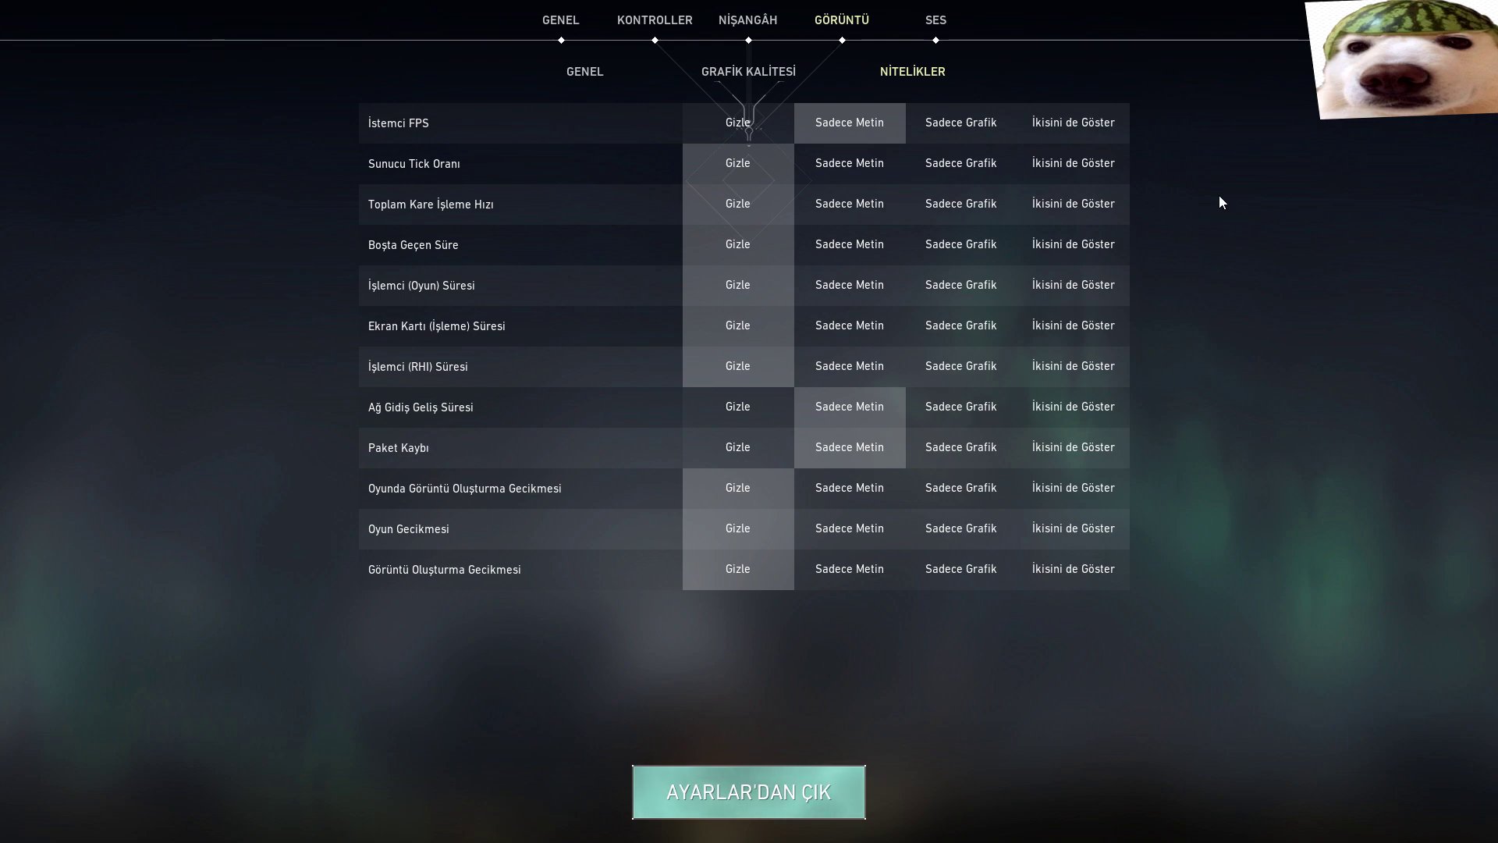
- Examine the crosshair settings and the list of available resolutions in the general display settings
click(733, 27)
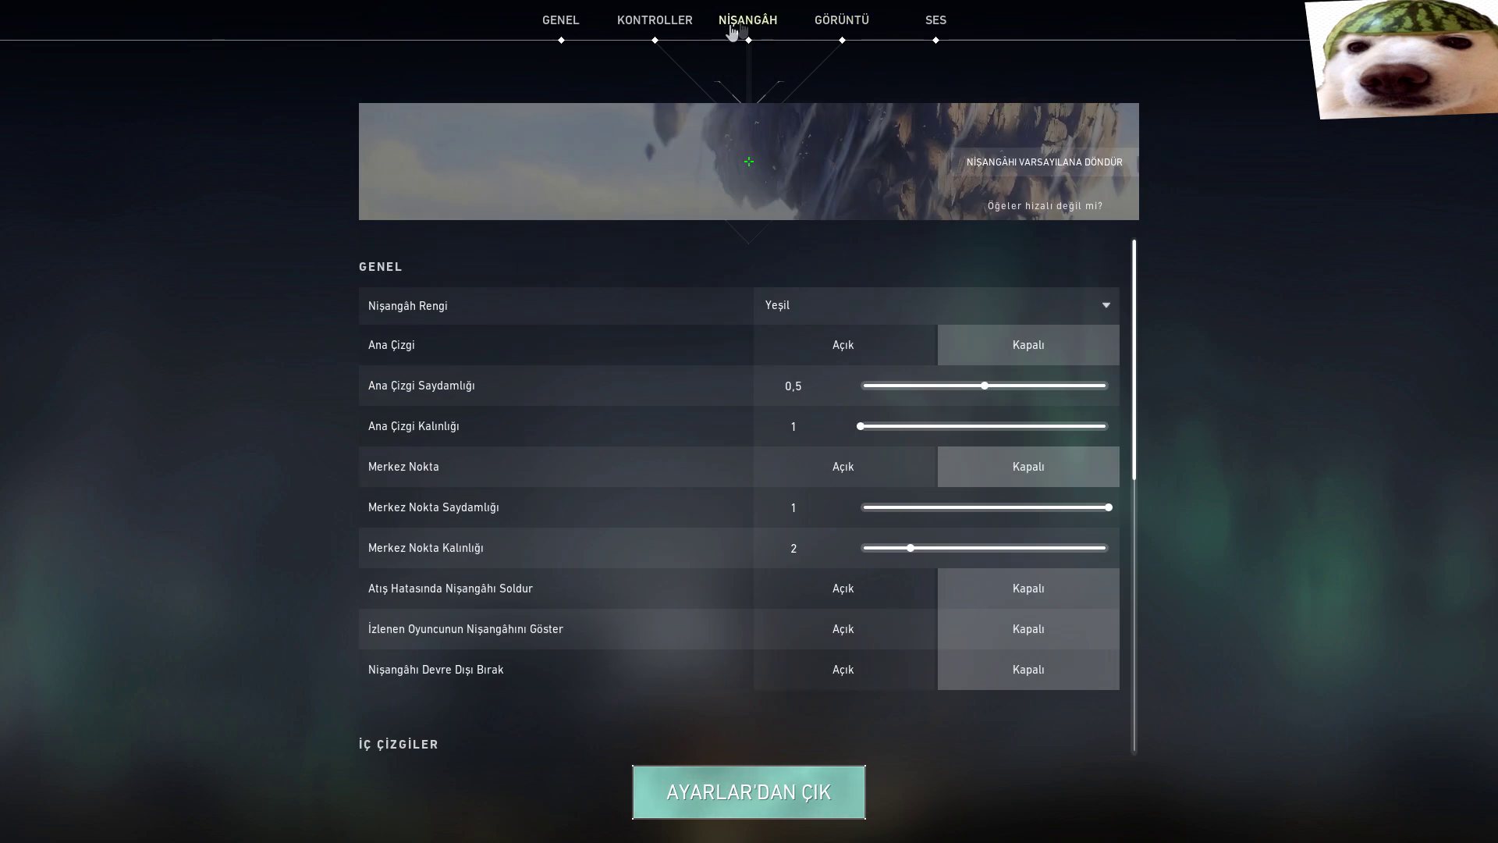
click(829, 28)
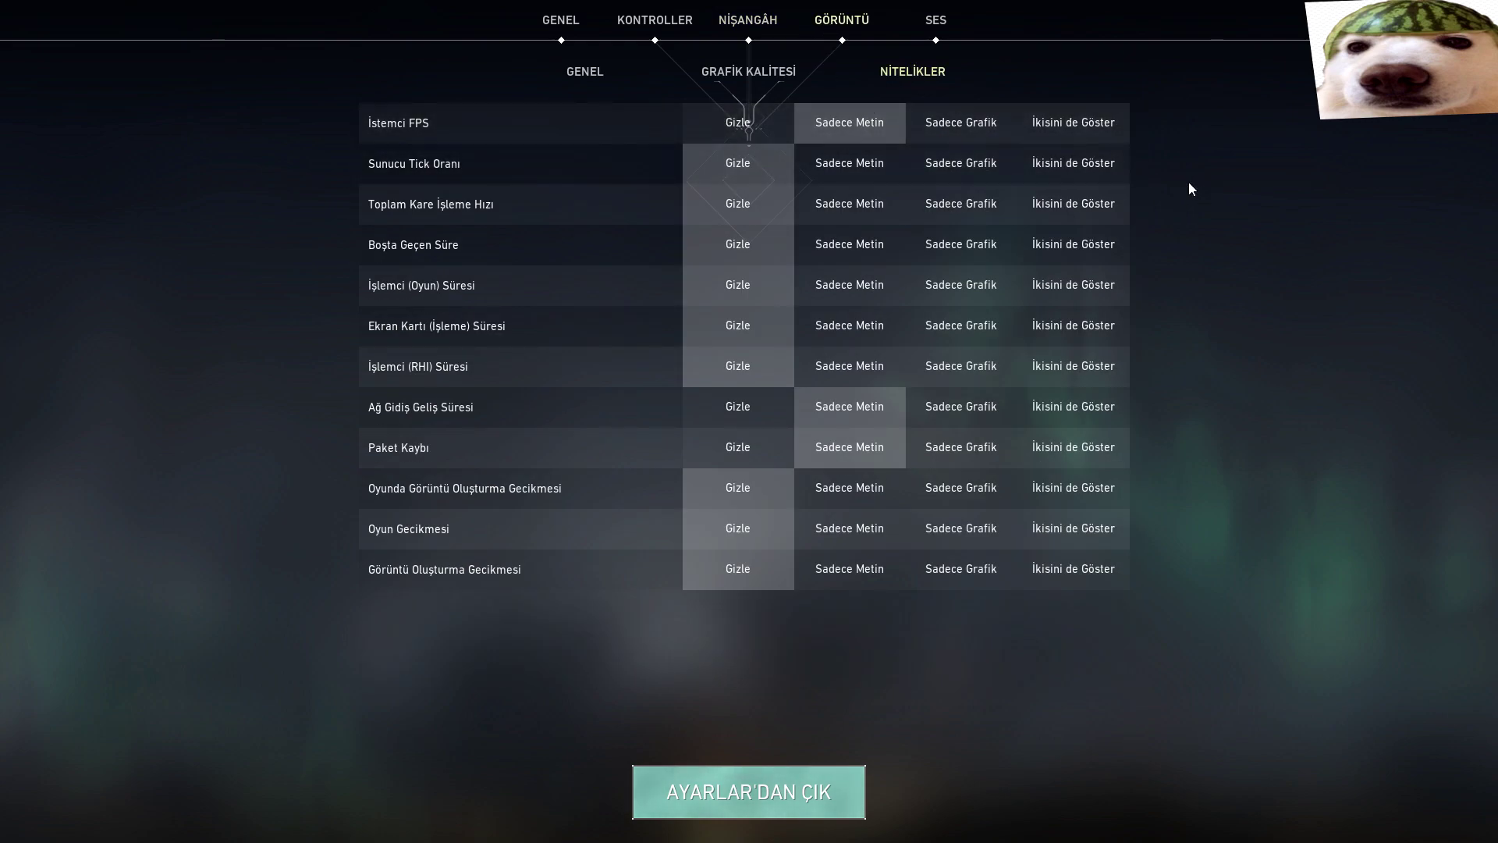
click(612, 73)
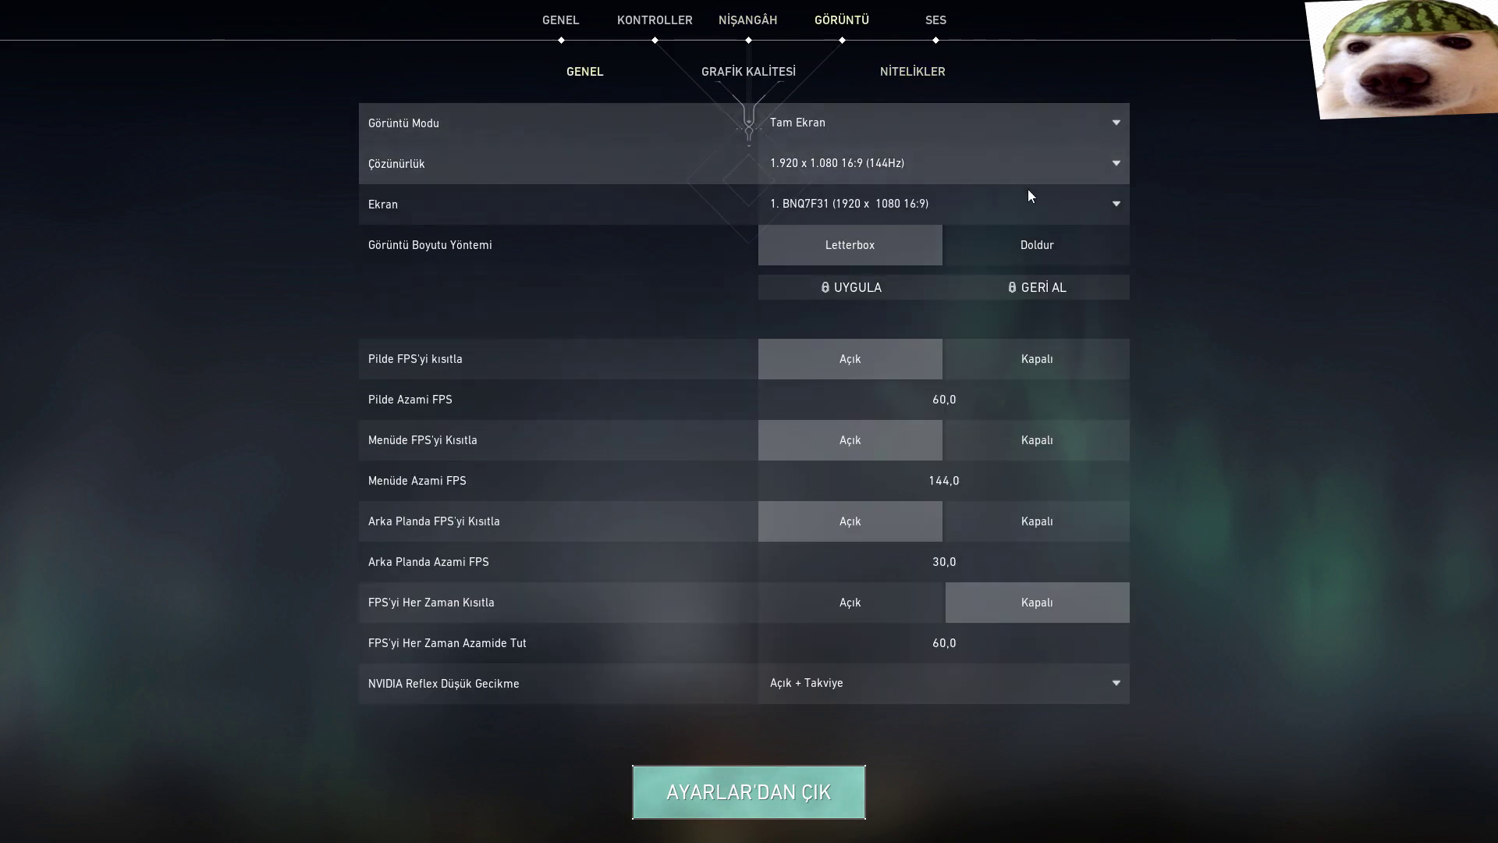
click(1114, 163)
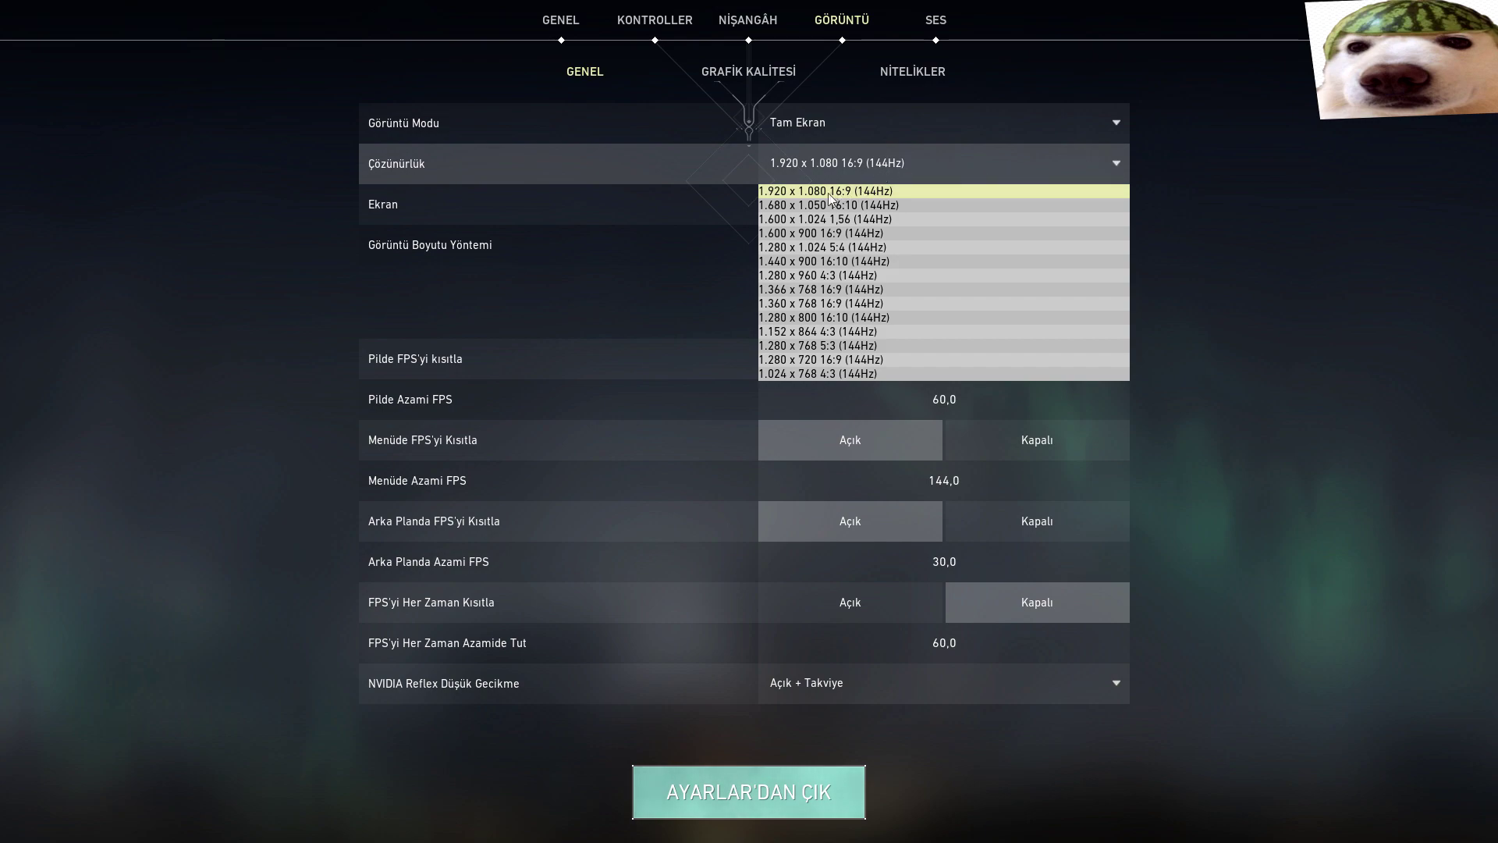
click(952, 167)
click(1092, 178)
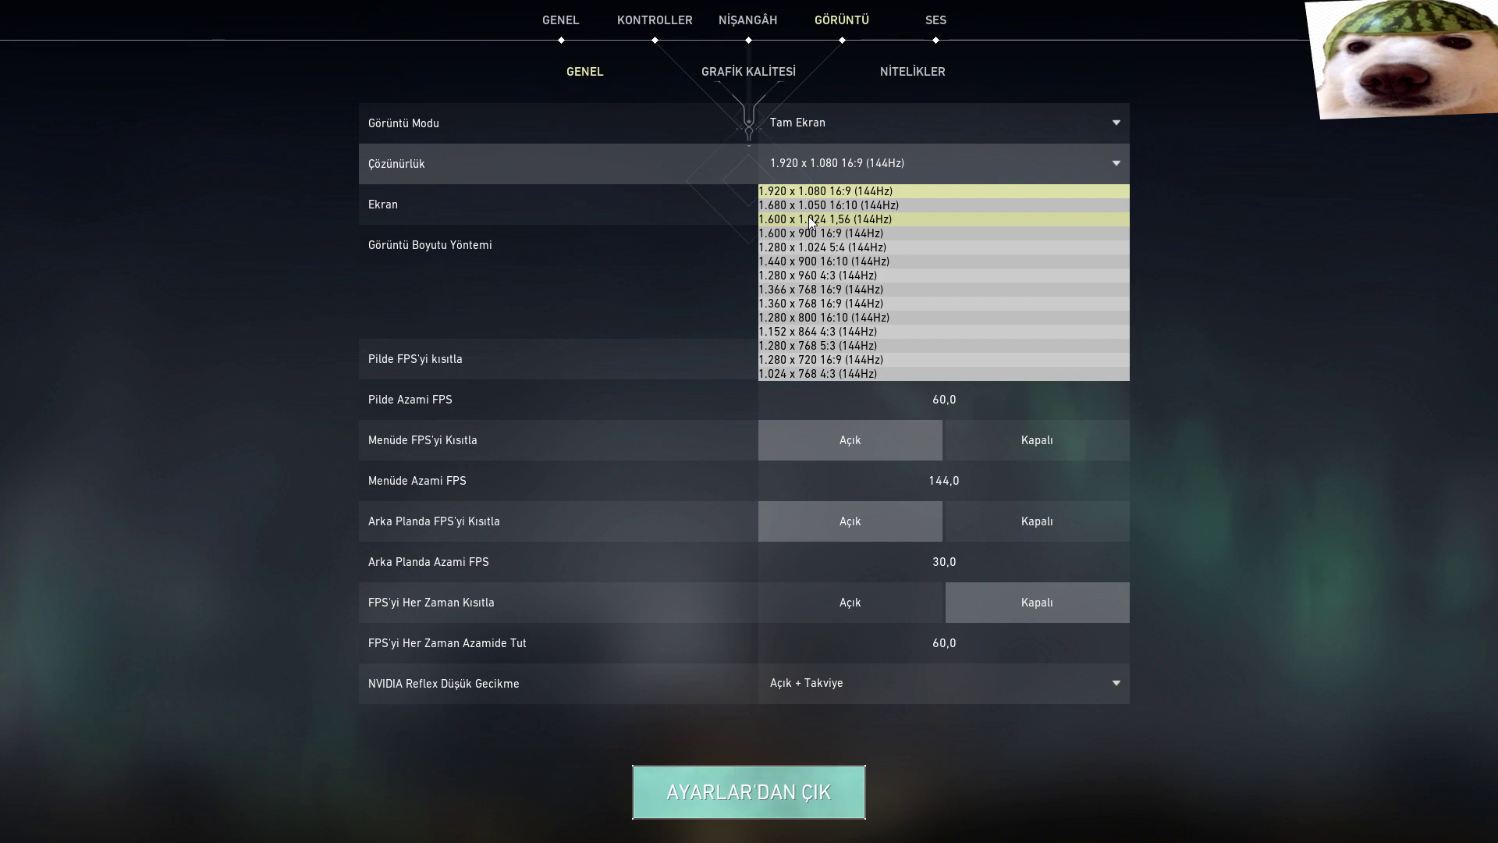
click(1300, 255)
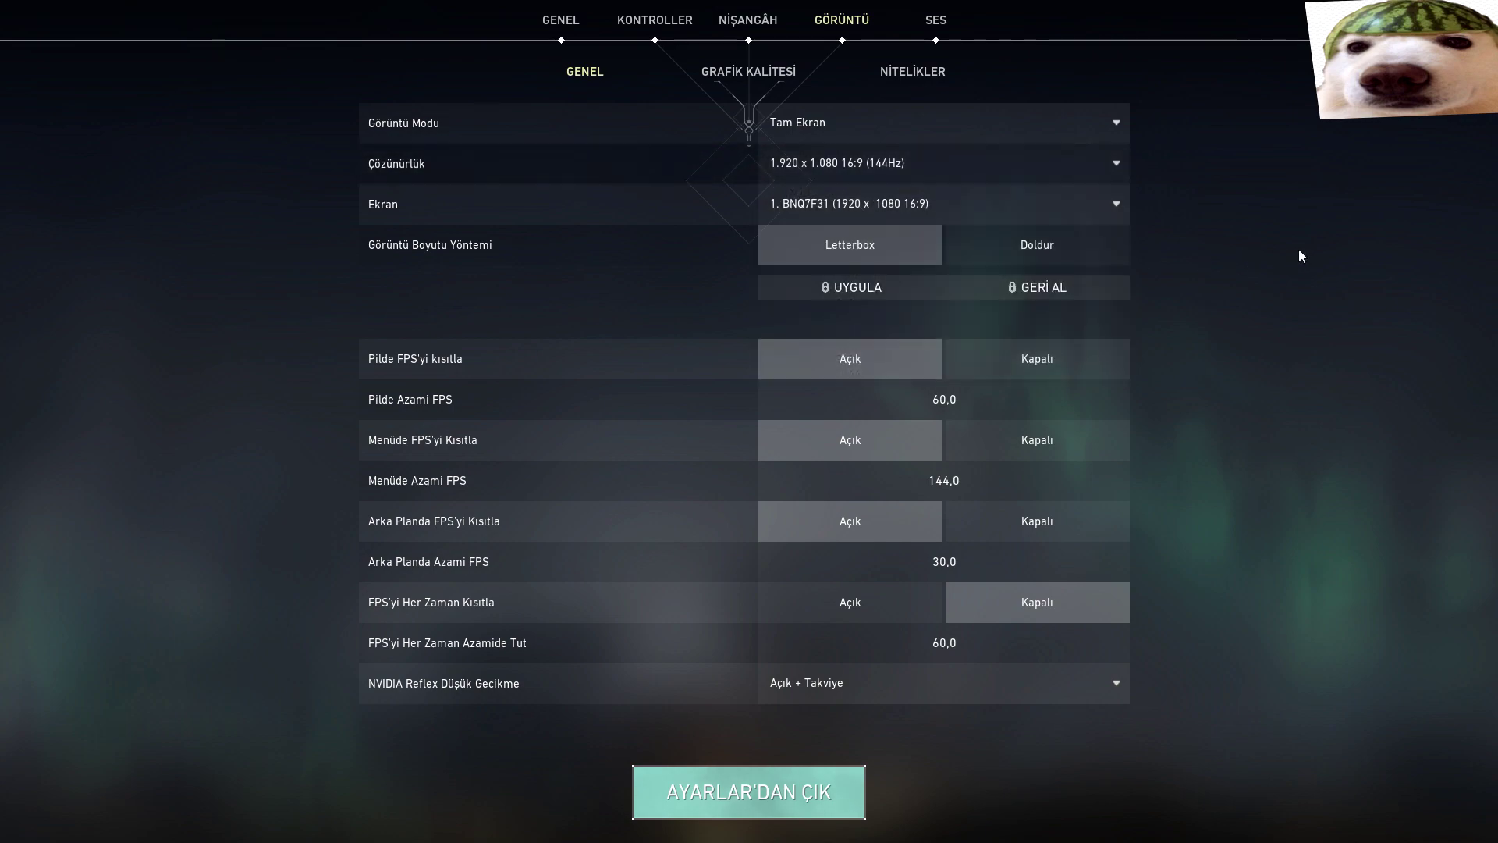
- In the graphics quality settings, set Kenar Yumuşatma to MSAA 2x and check its other available options
click(796, 90)
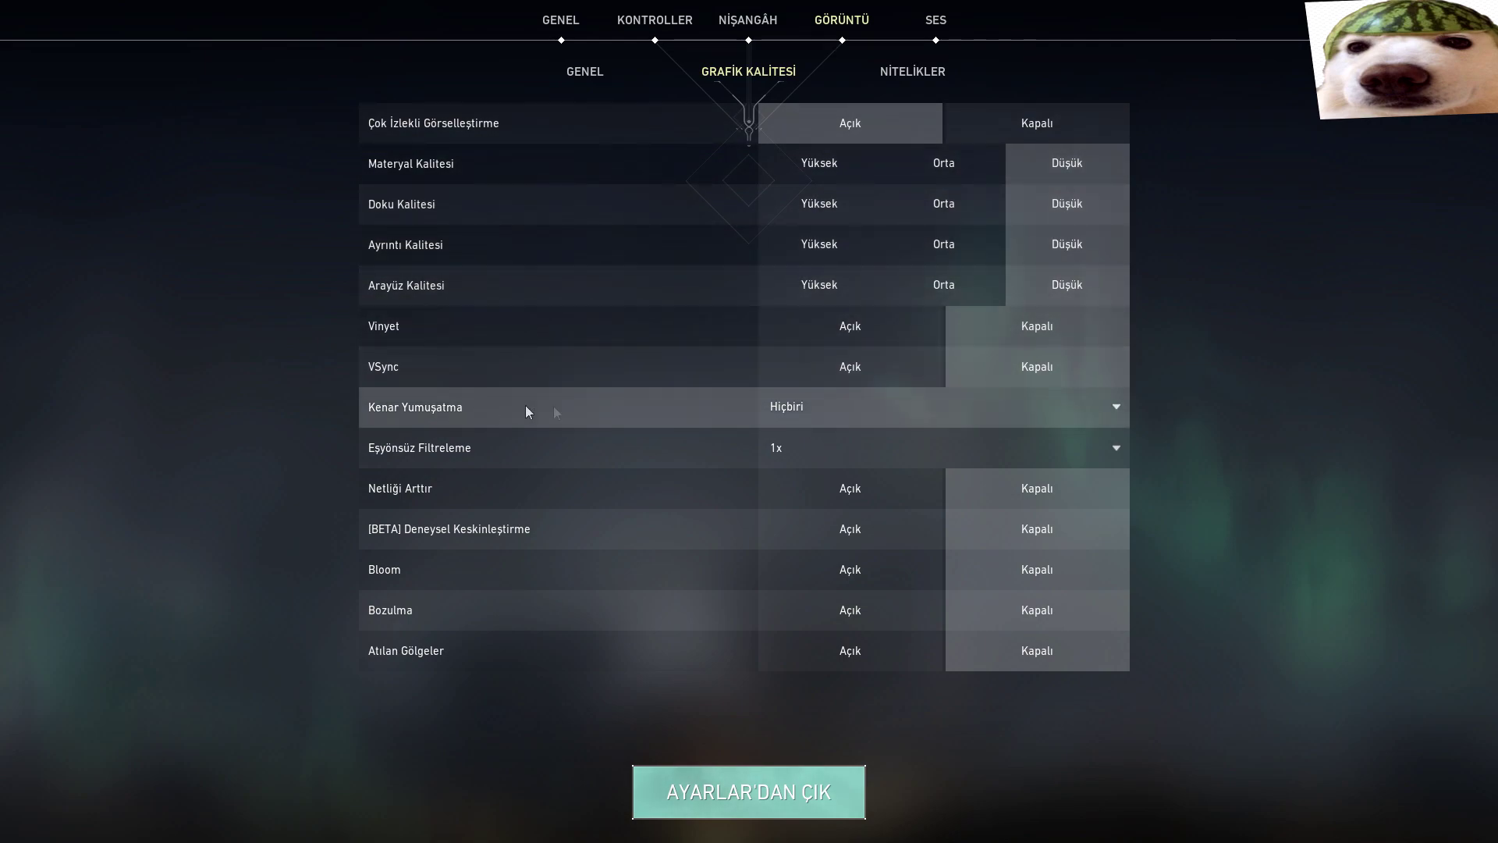
click(788, 414)
click(790, 446)
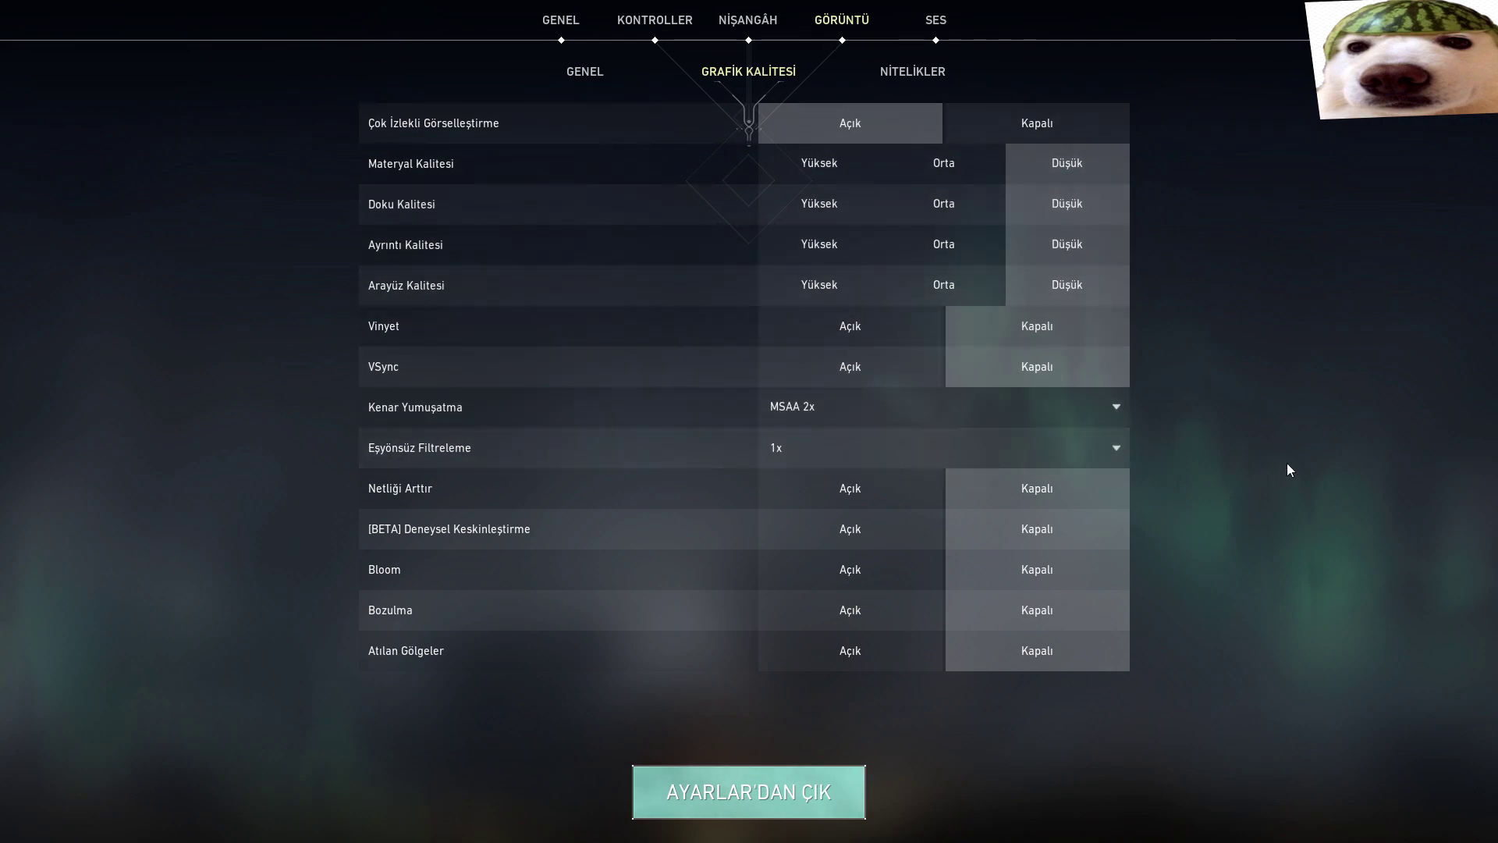
click(794, 404)
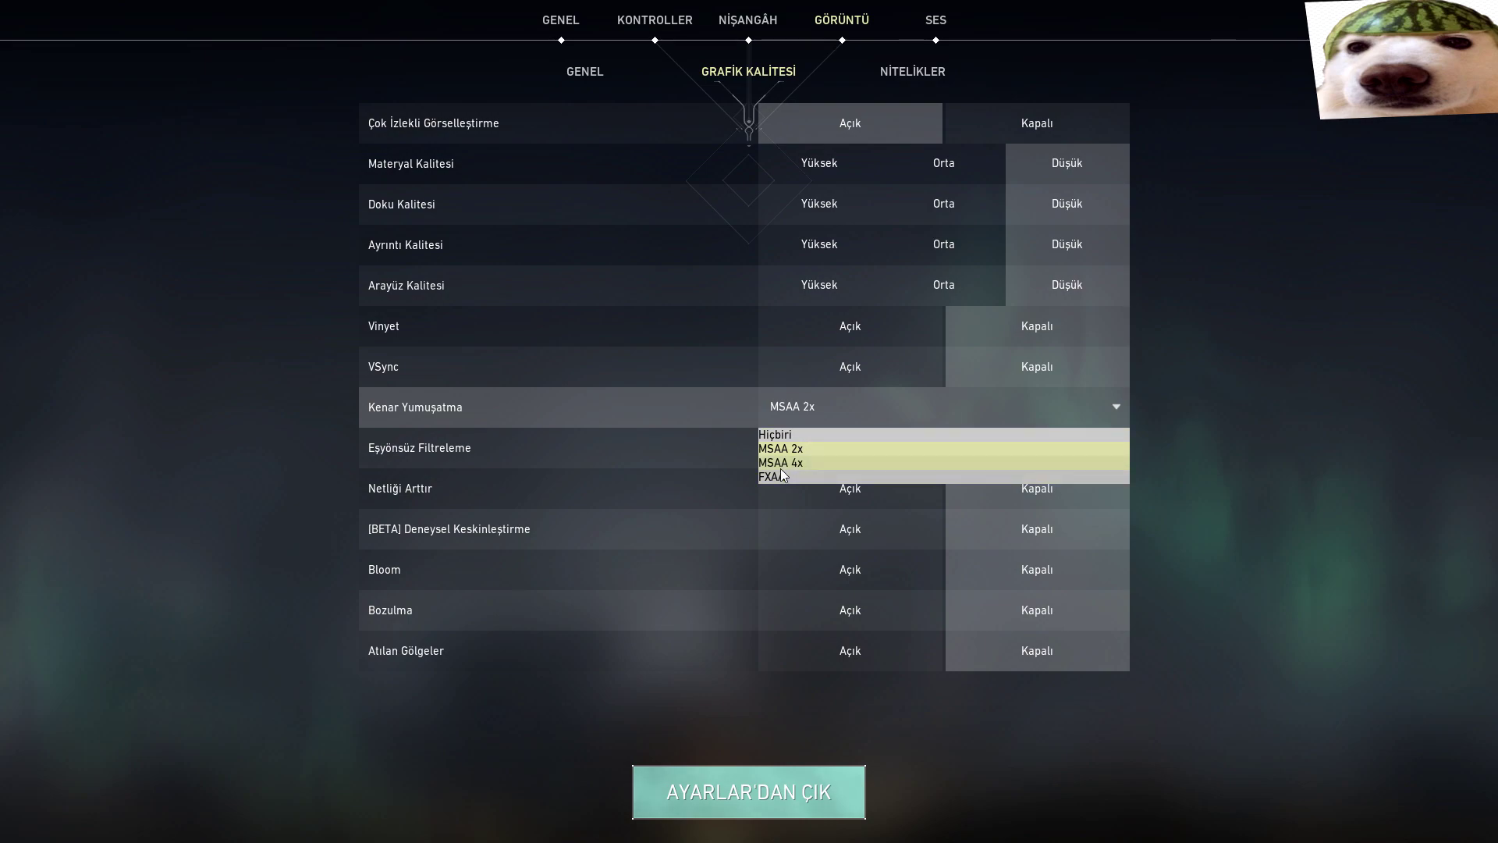
click(1365, 442)
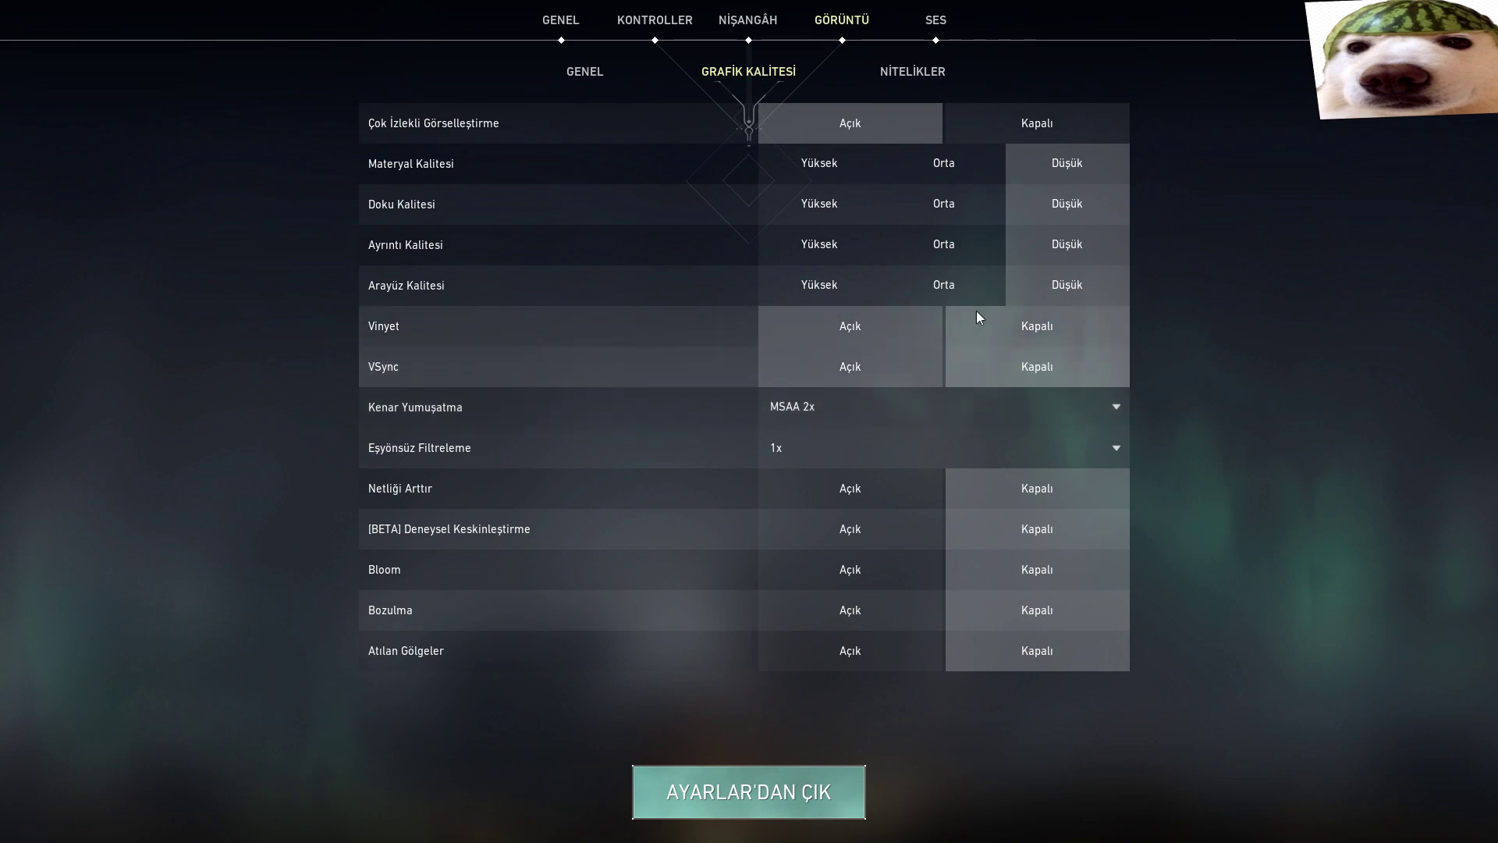
- Set Yetişkinlere Yönelik İçerikleri Göster to Kapalı in the general game settings and leave the settings
click(560, 20)
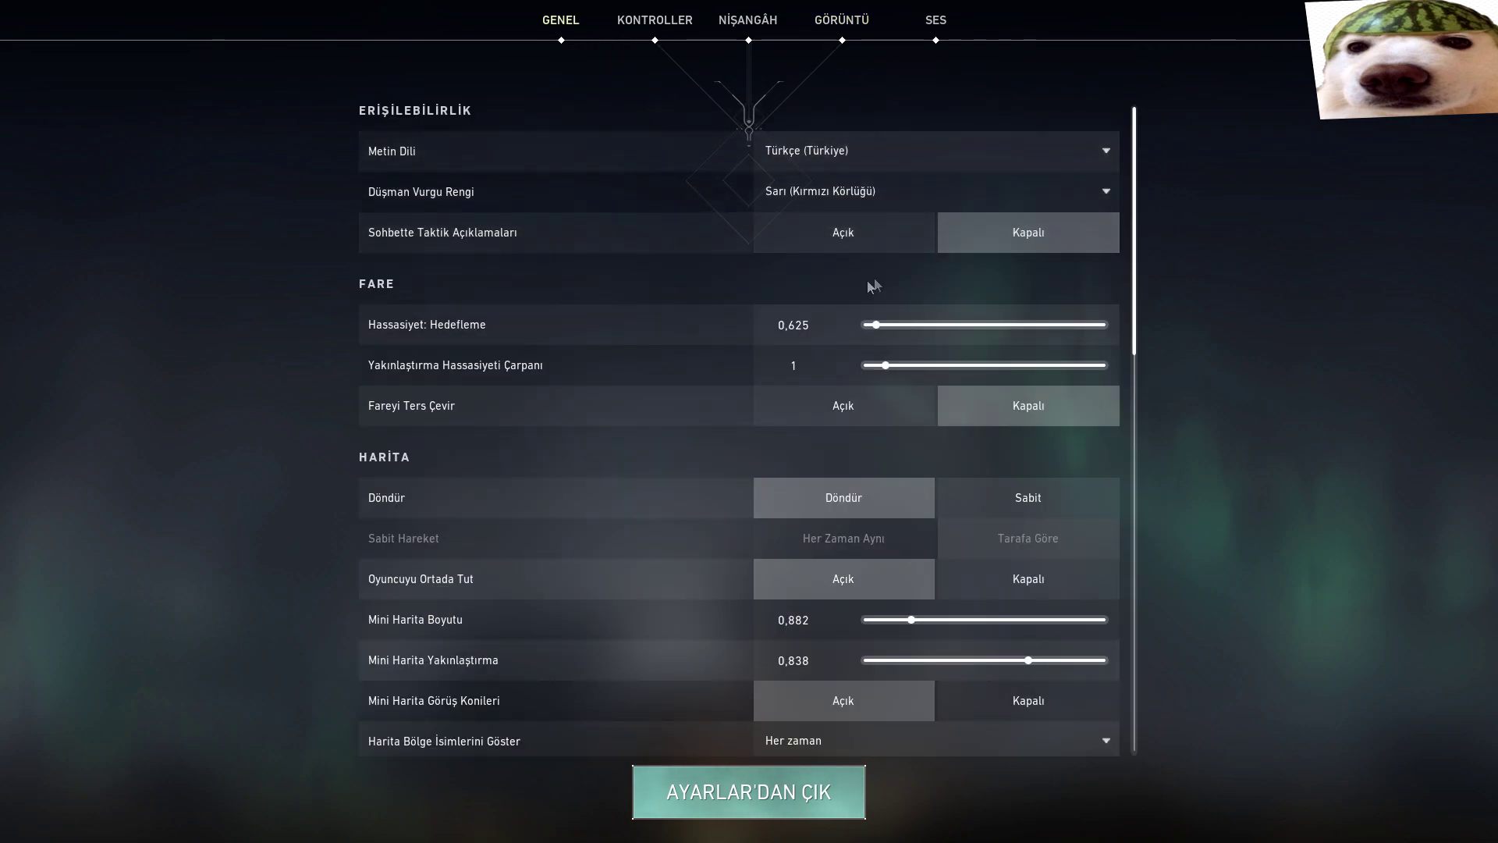
scroll(875, 289, down, 10)
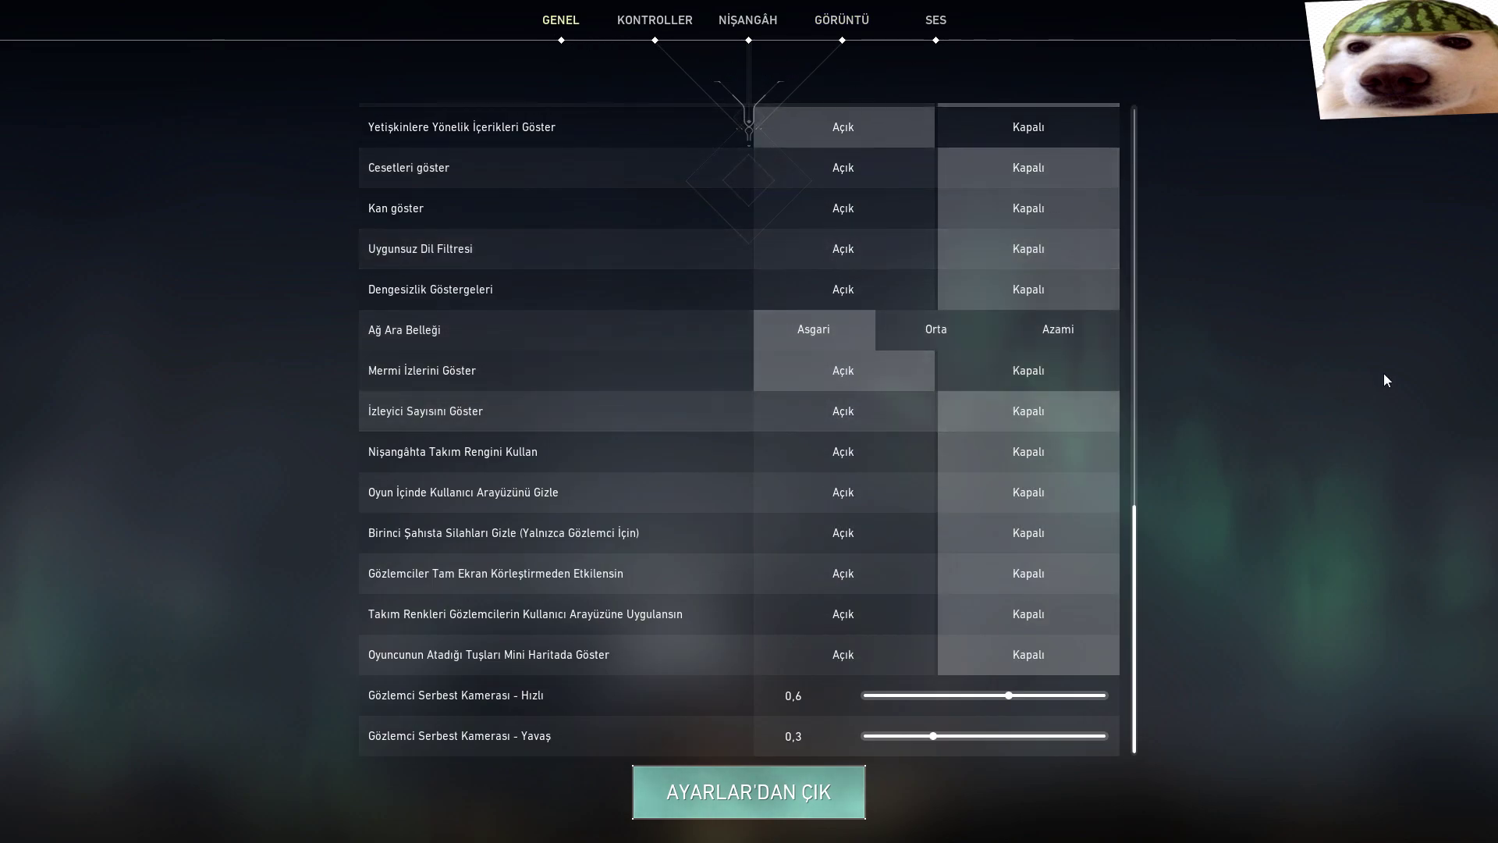
mouse_move(429, 336)
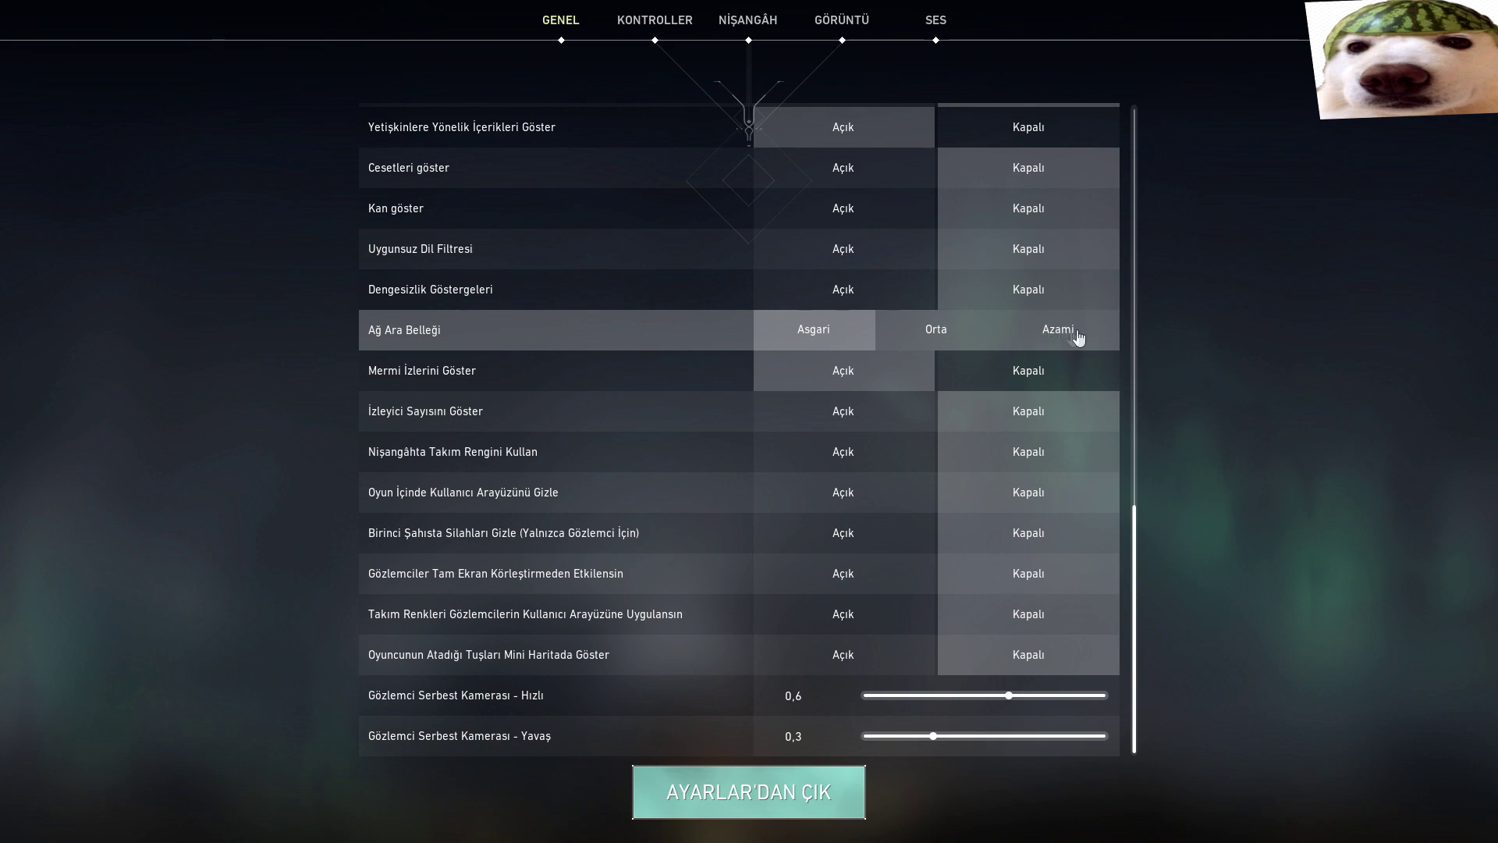
scroll(1133, 532, up, 3)
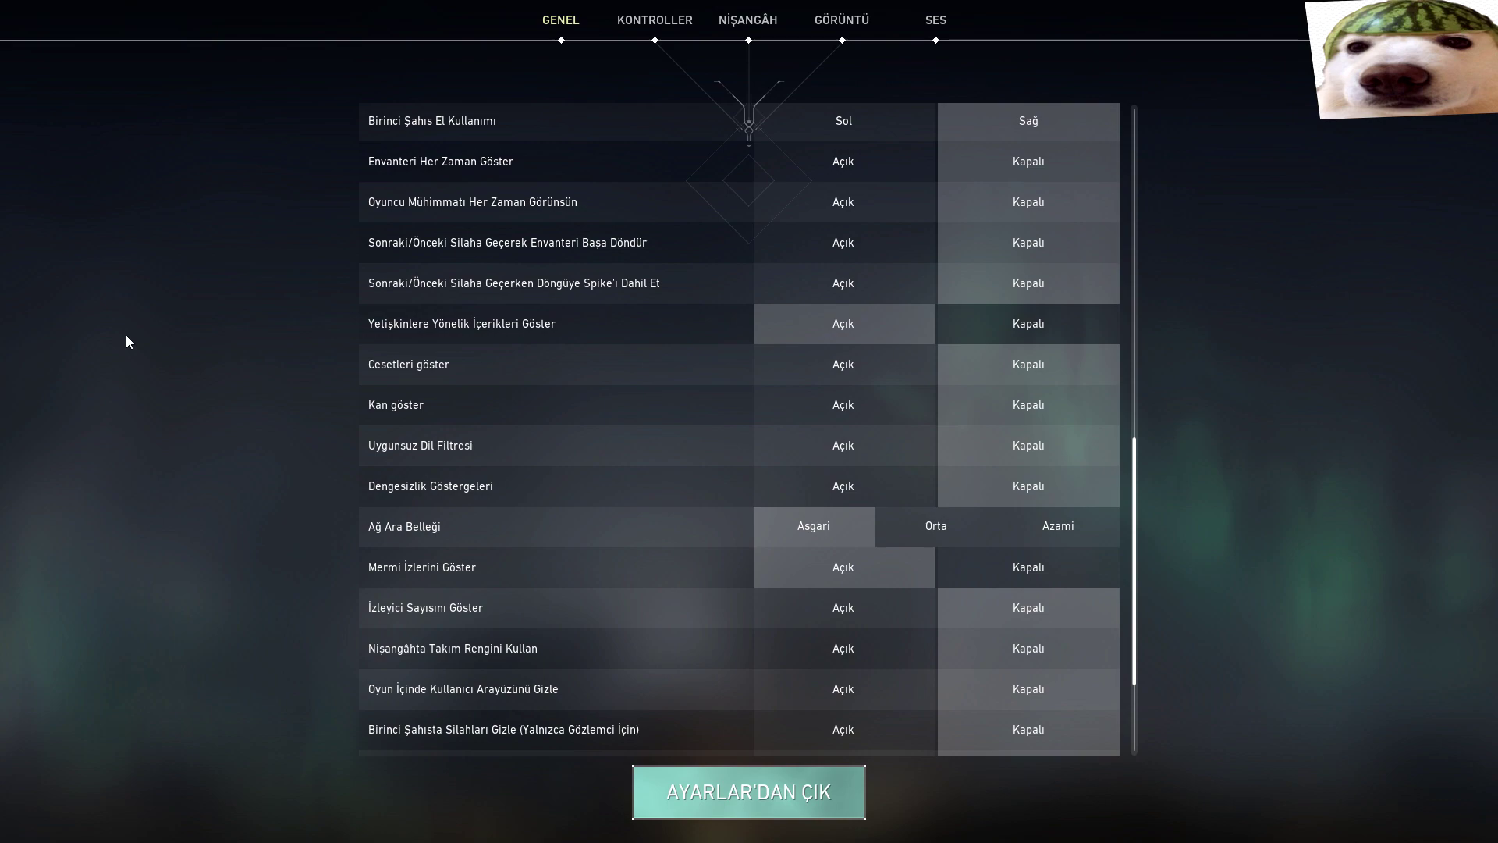
click(979, 328)
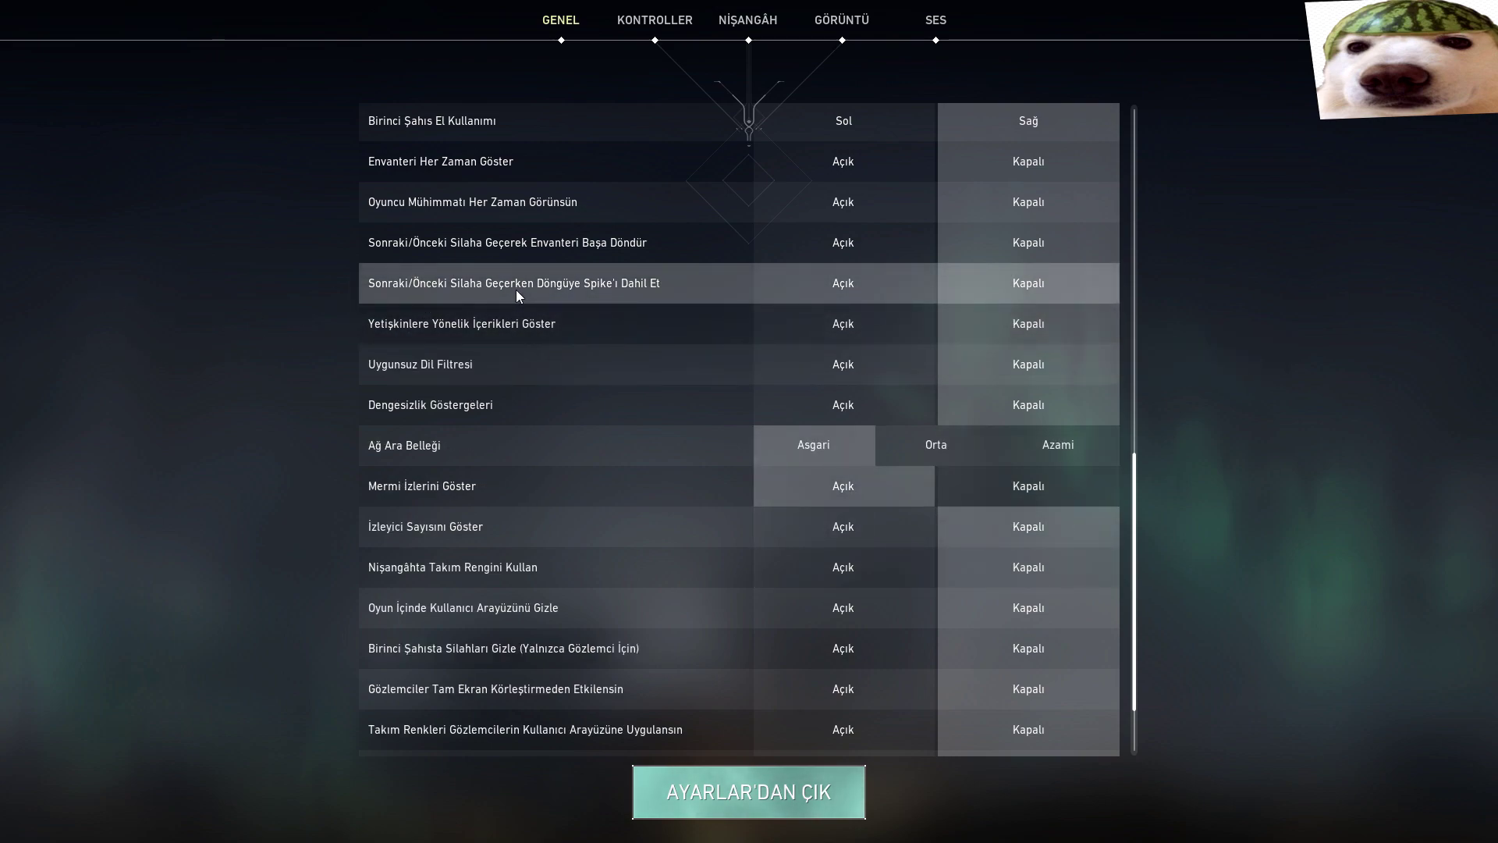
scroll(517, 289, up, 10)
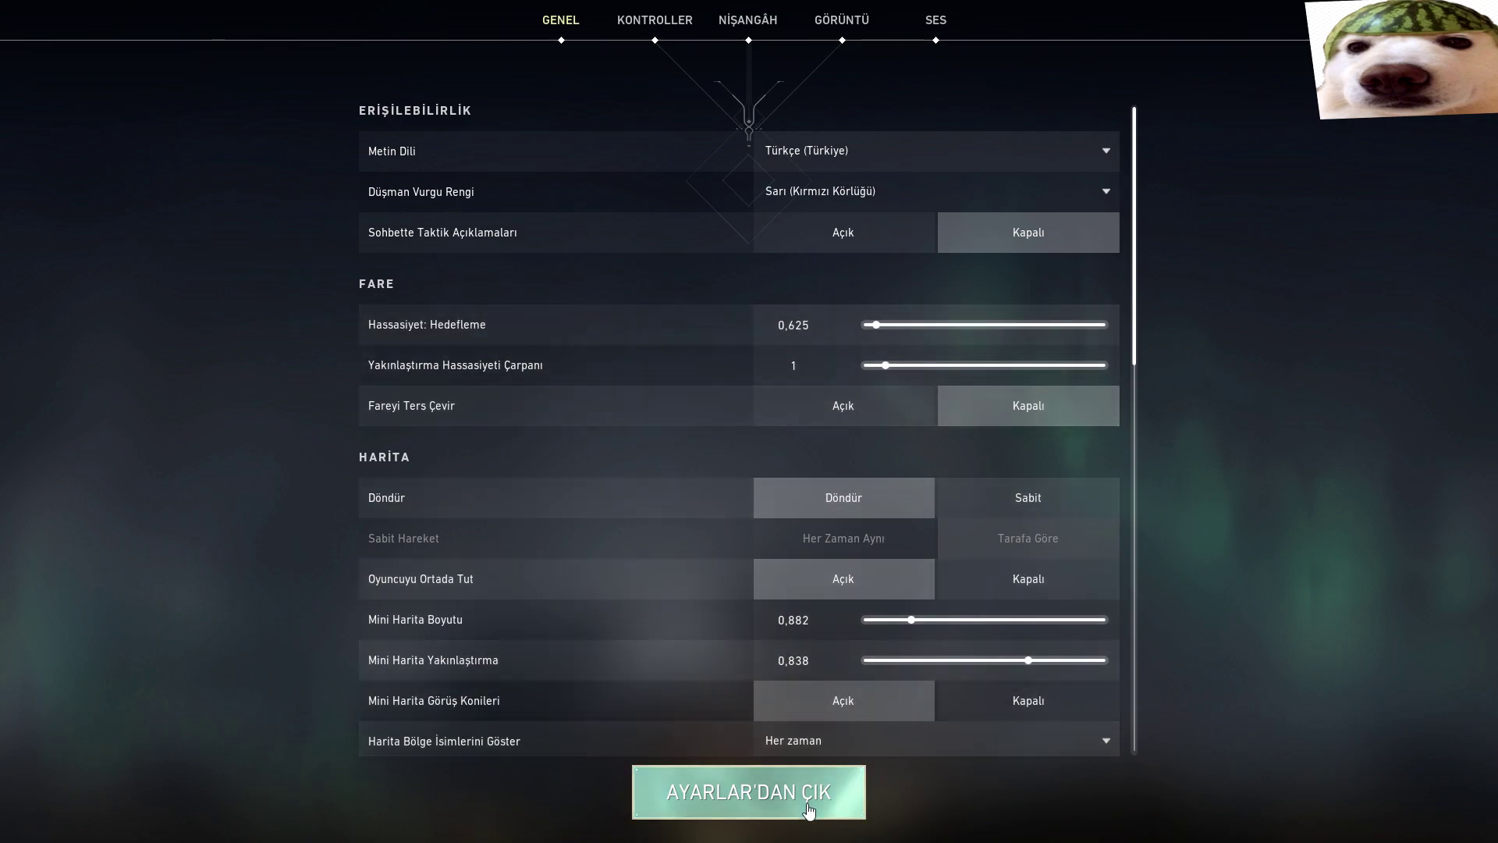
click(802, 771)
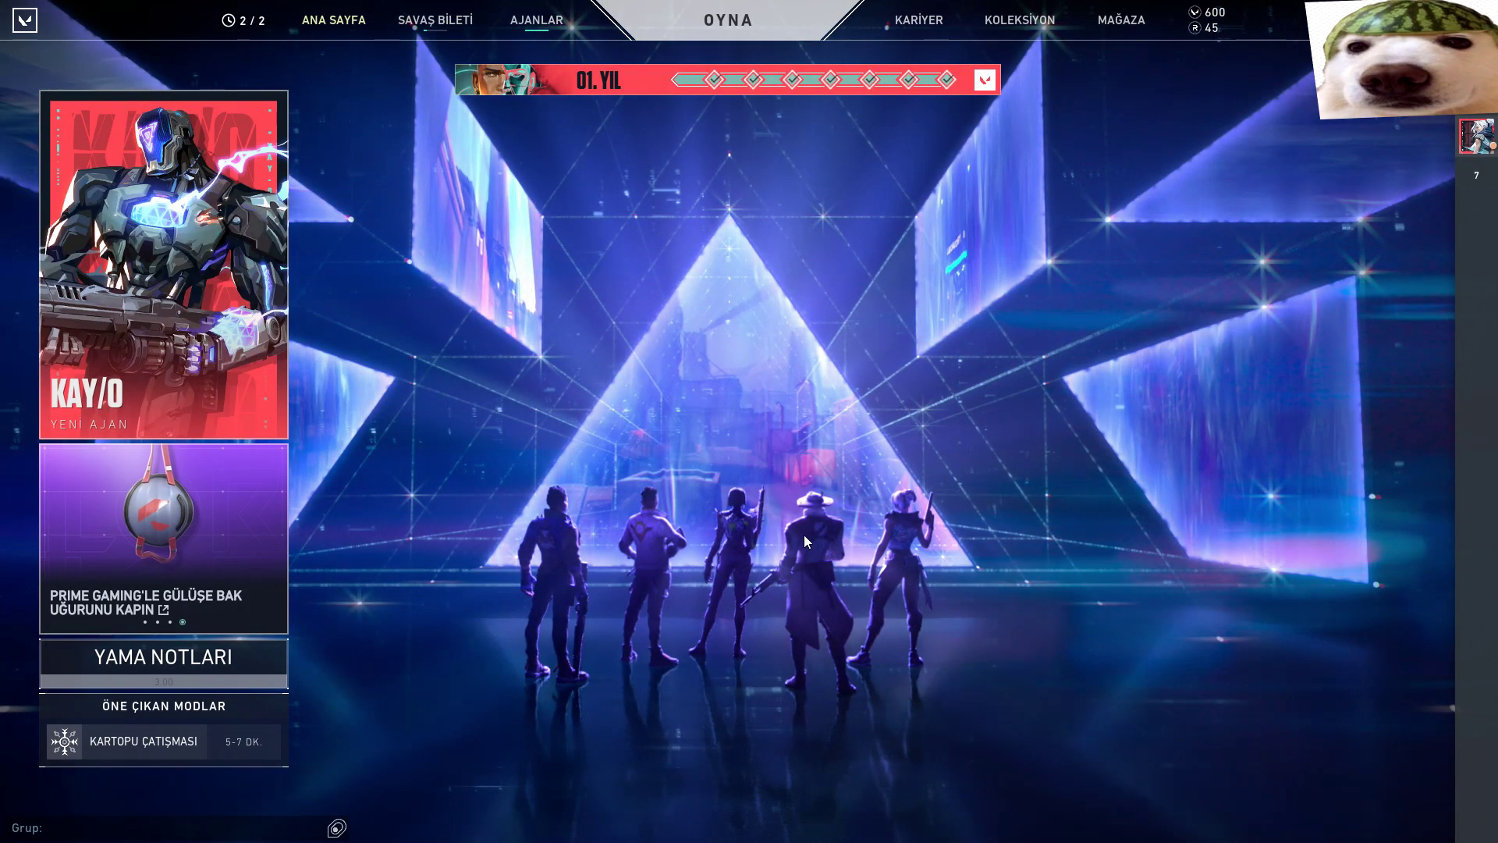
- Switch from the game to the Windows desktop, refresh it, and open NVIDIA Denetim Masası
key(super)
click(578, 298)
right_click(578, 296)
click(617, 348)
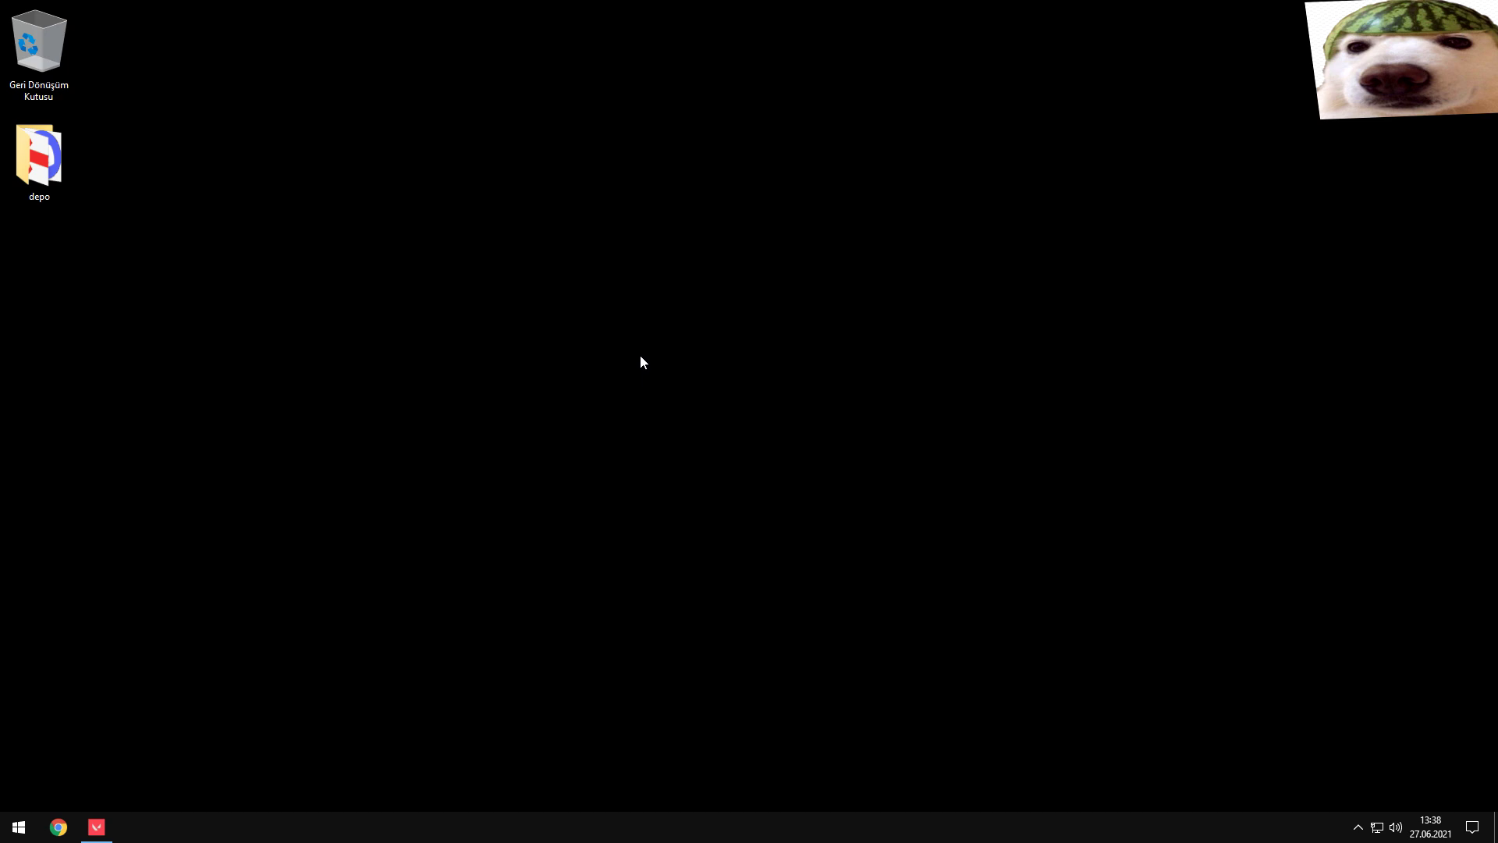
right_click(686, 362)
click(744, 471)
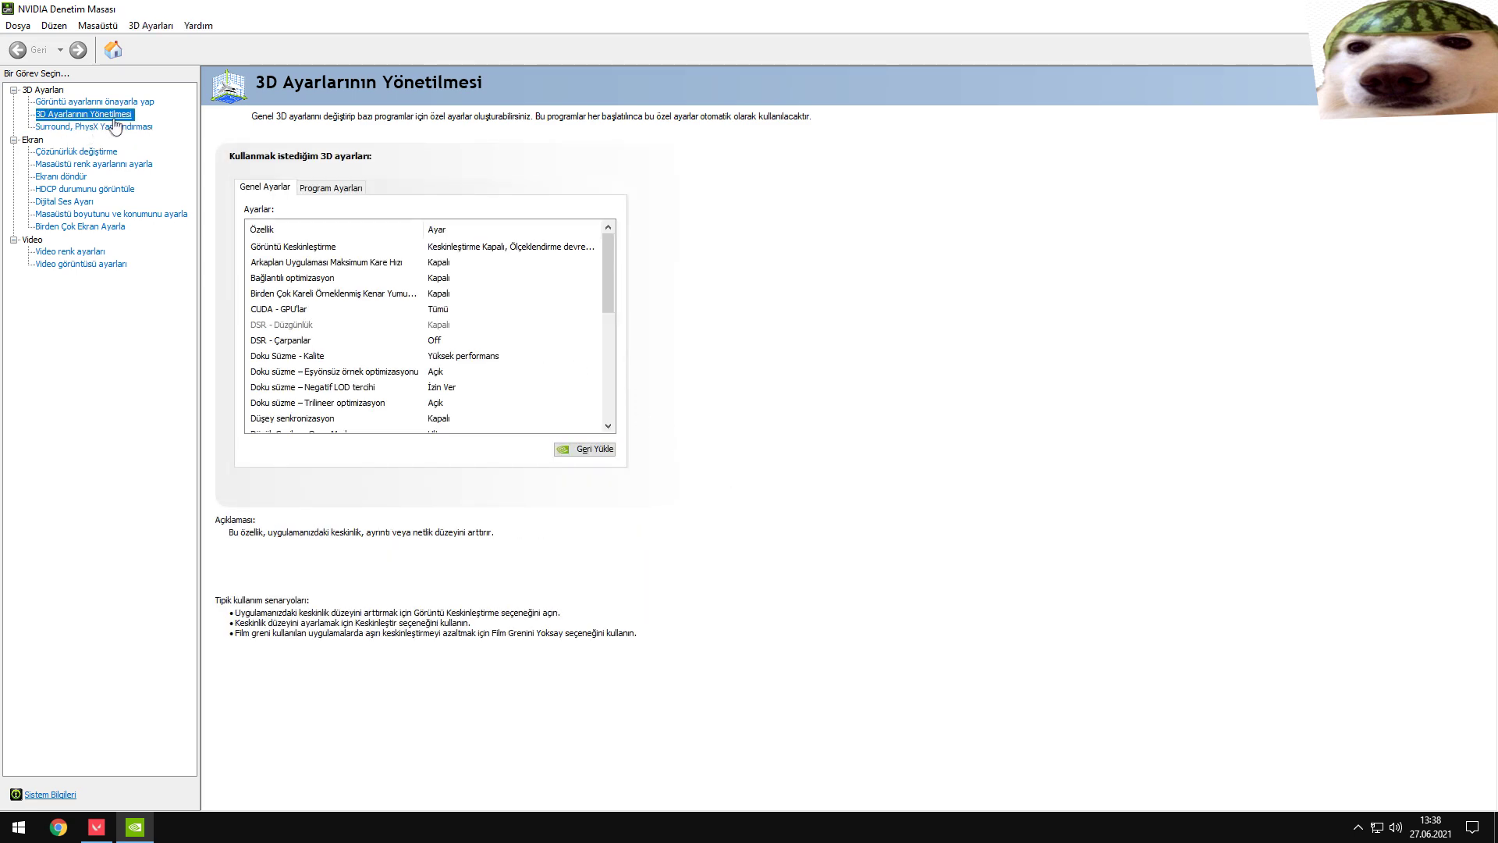
- Examine the image preview preference and the full list of global 3D settings in NVIDIA Denetim Masası
click(94, 102)
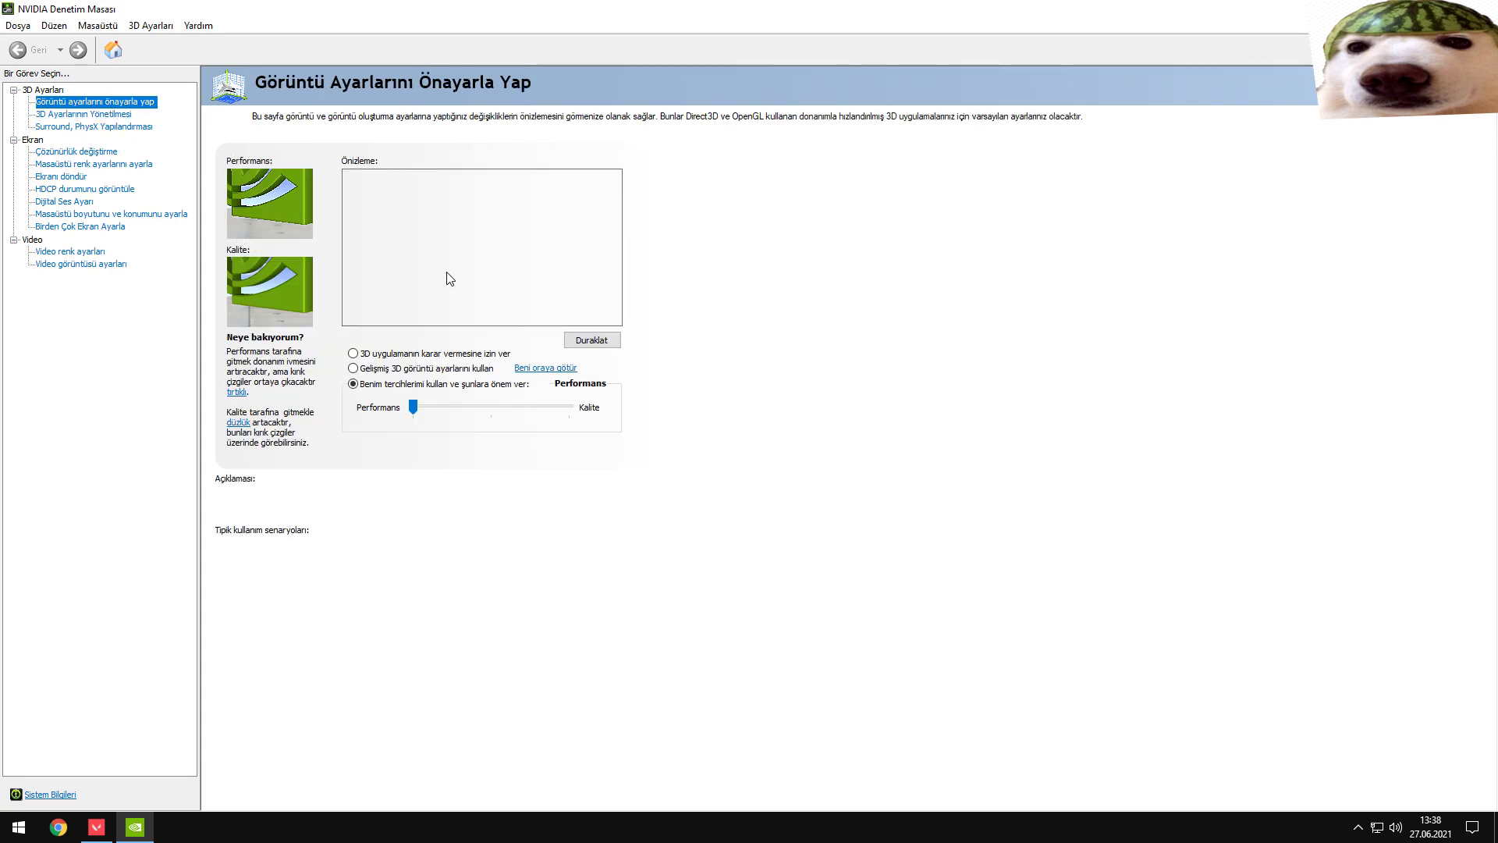
click(83, 114)
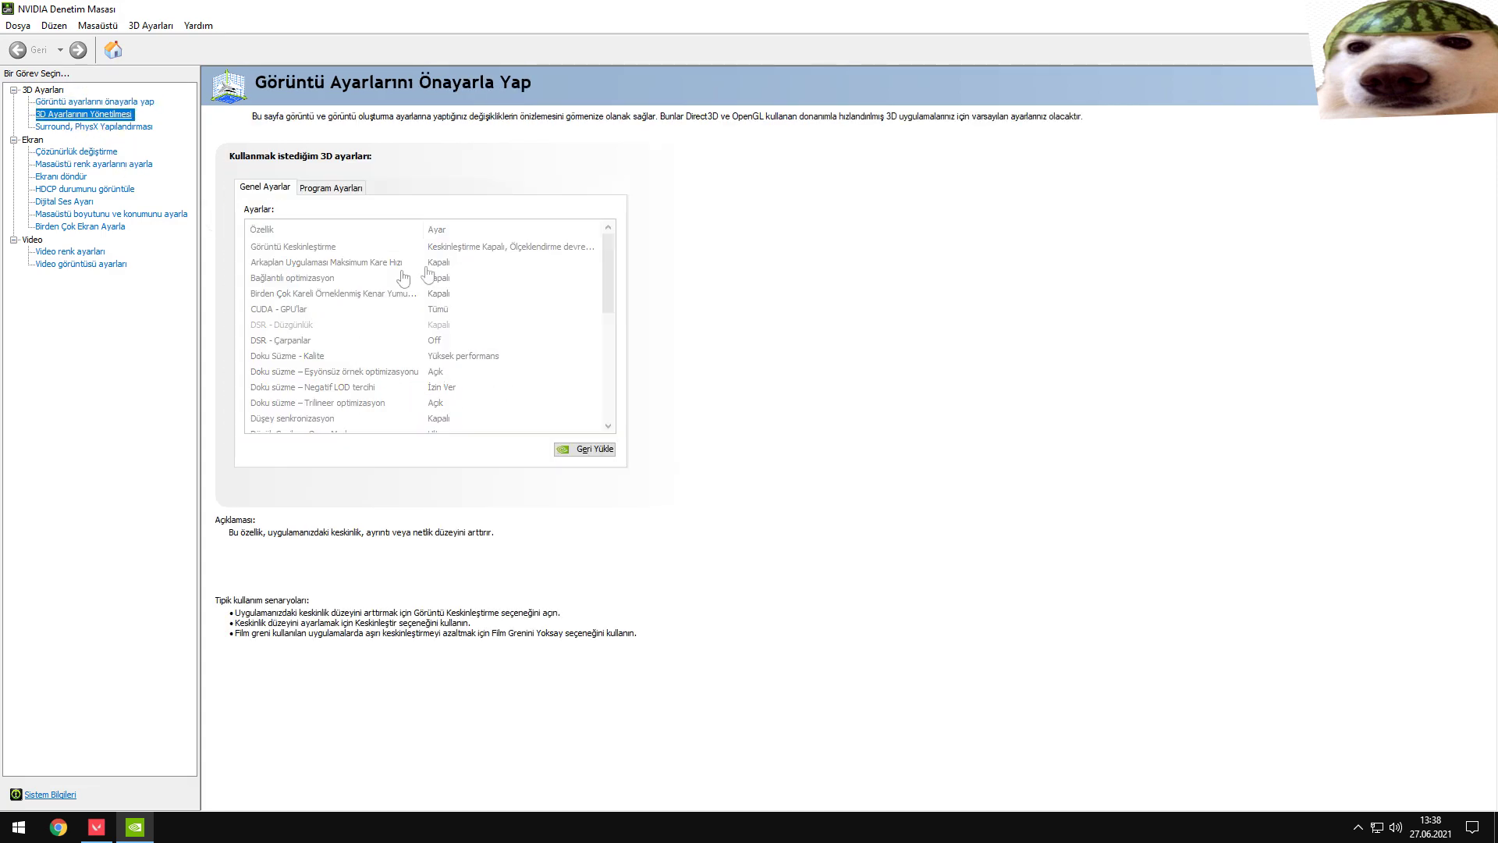
key(Up)
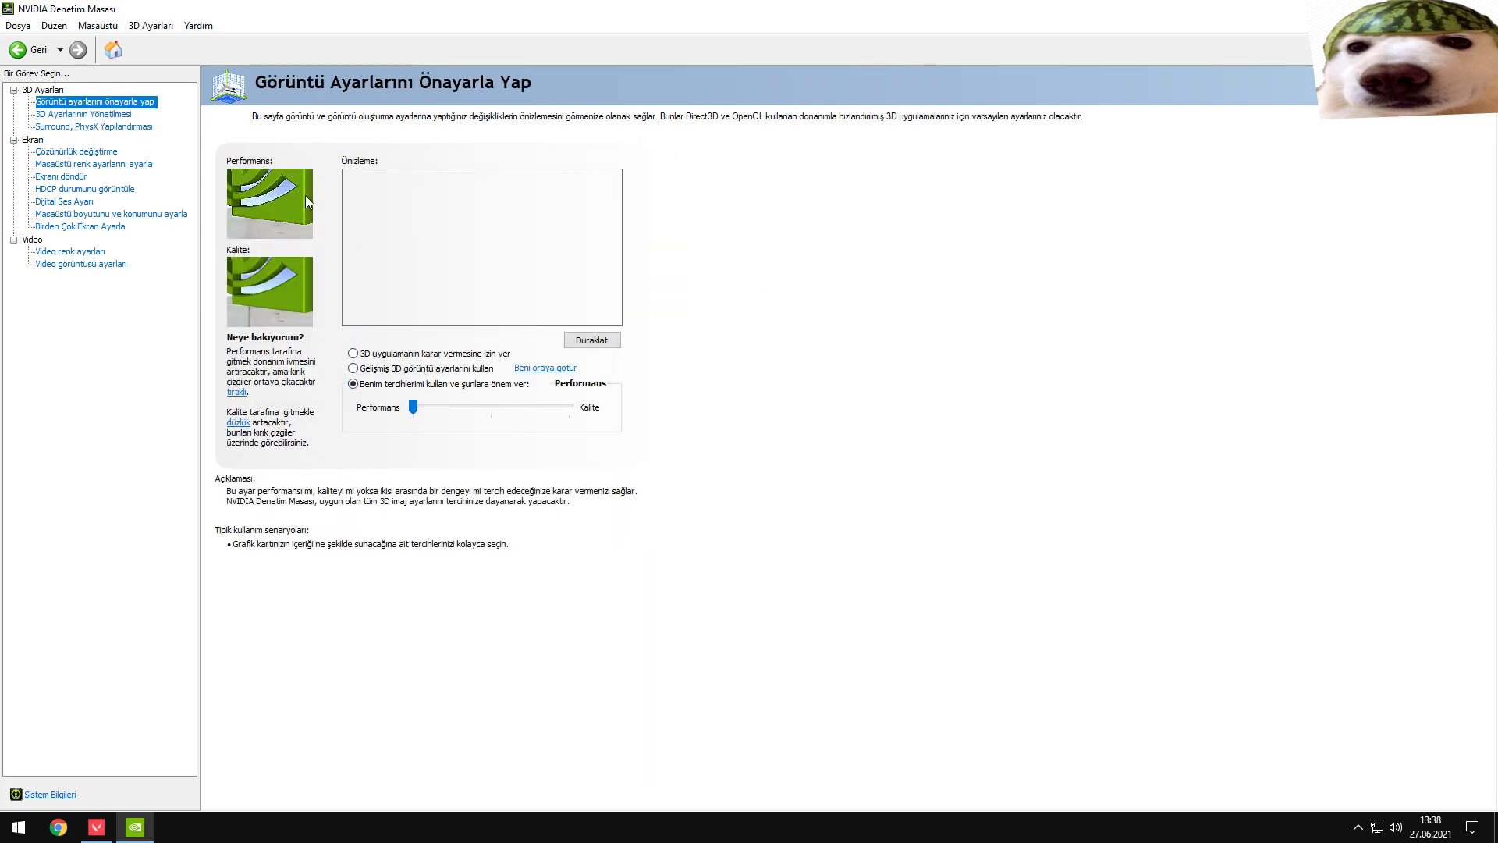
click(123, 115)
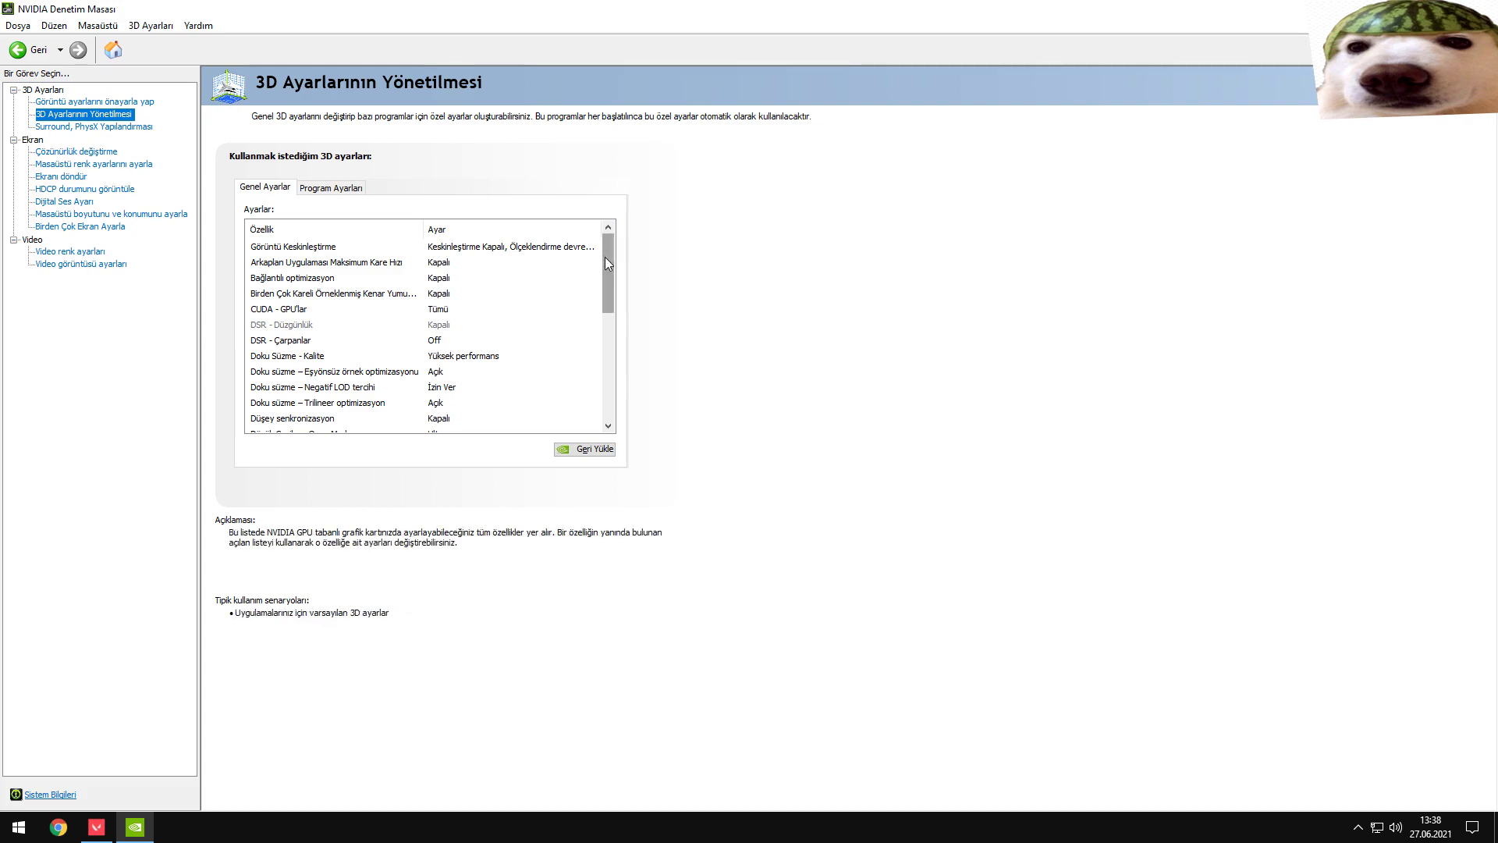
drag(605, 256, 616, 261)
drag(609, 251, 596, 377)
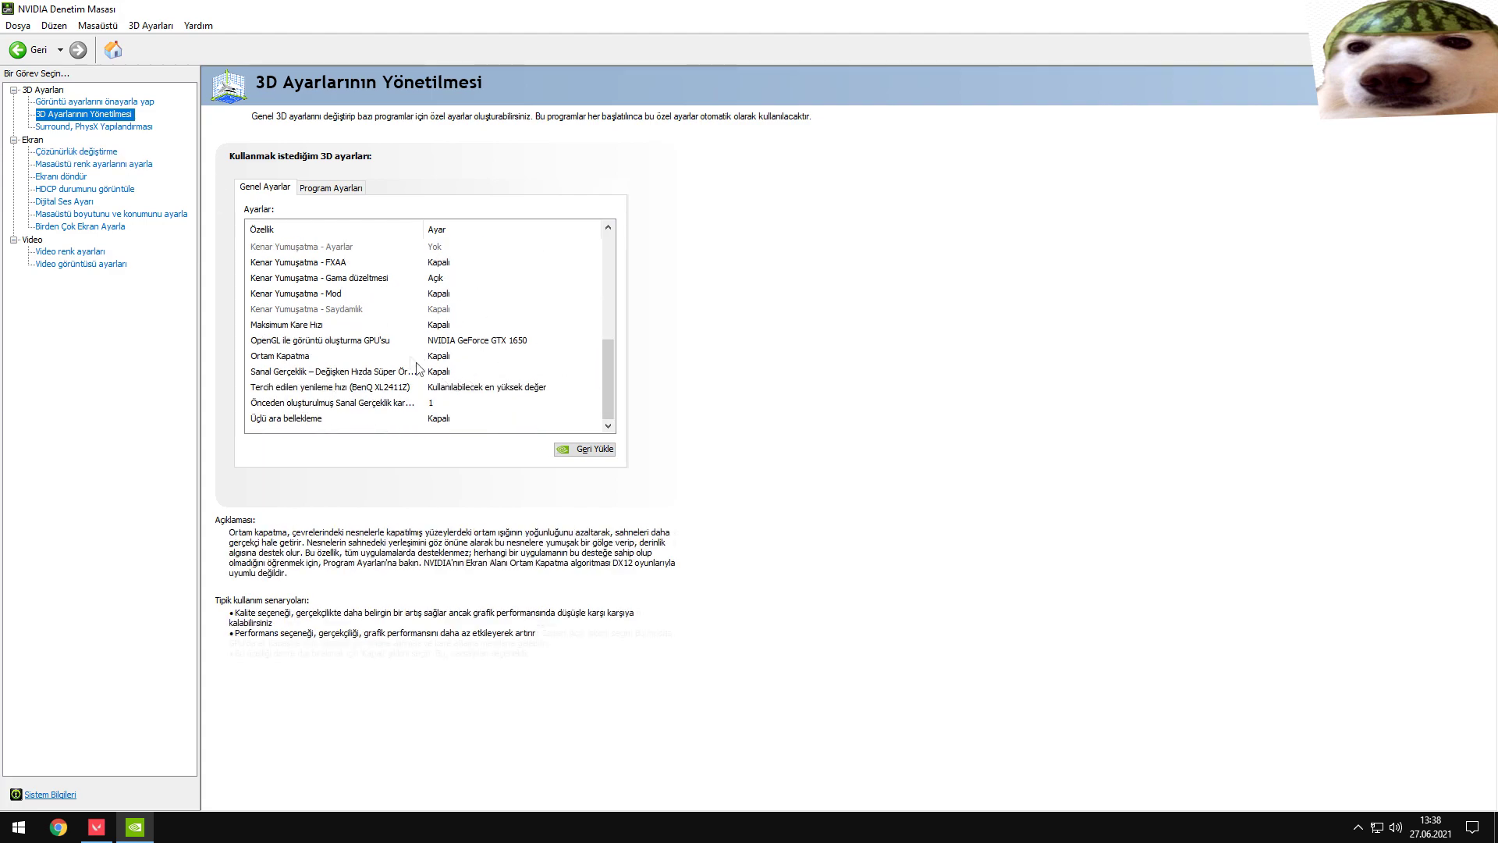
- Choose Benim tercihlerimi kullan for the image settings with full emphasis on Performans, apply it, and close NVIDIA Denetim Masası
click(78, 101)
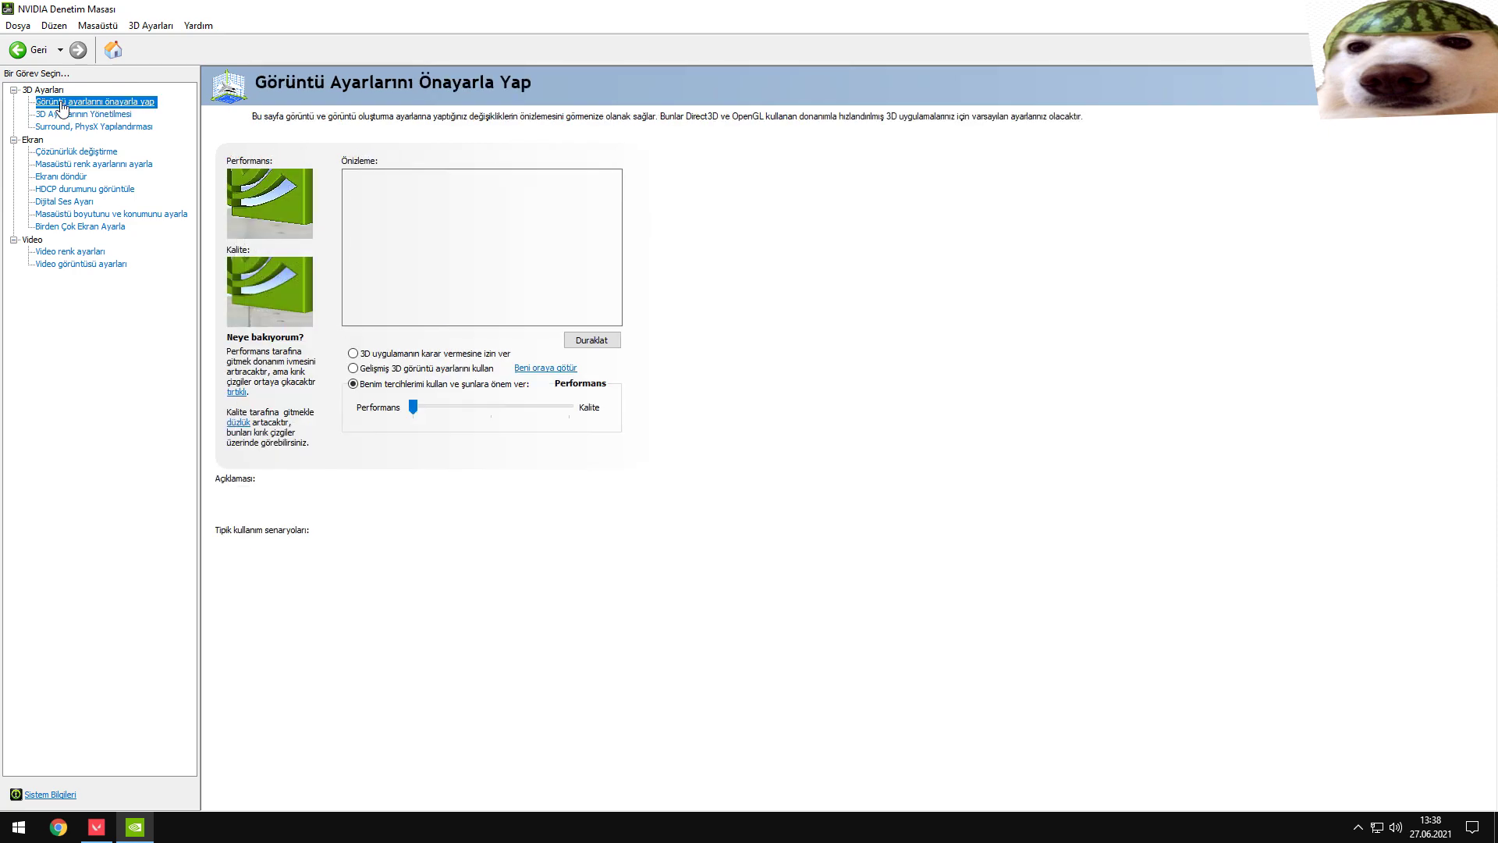
click(367, 383)
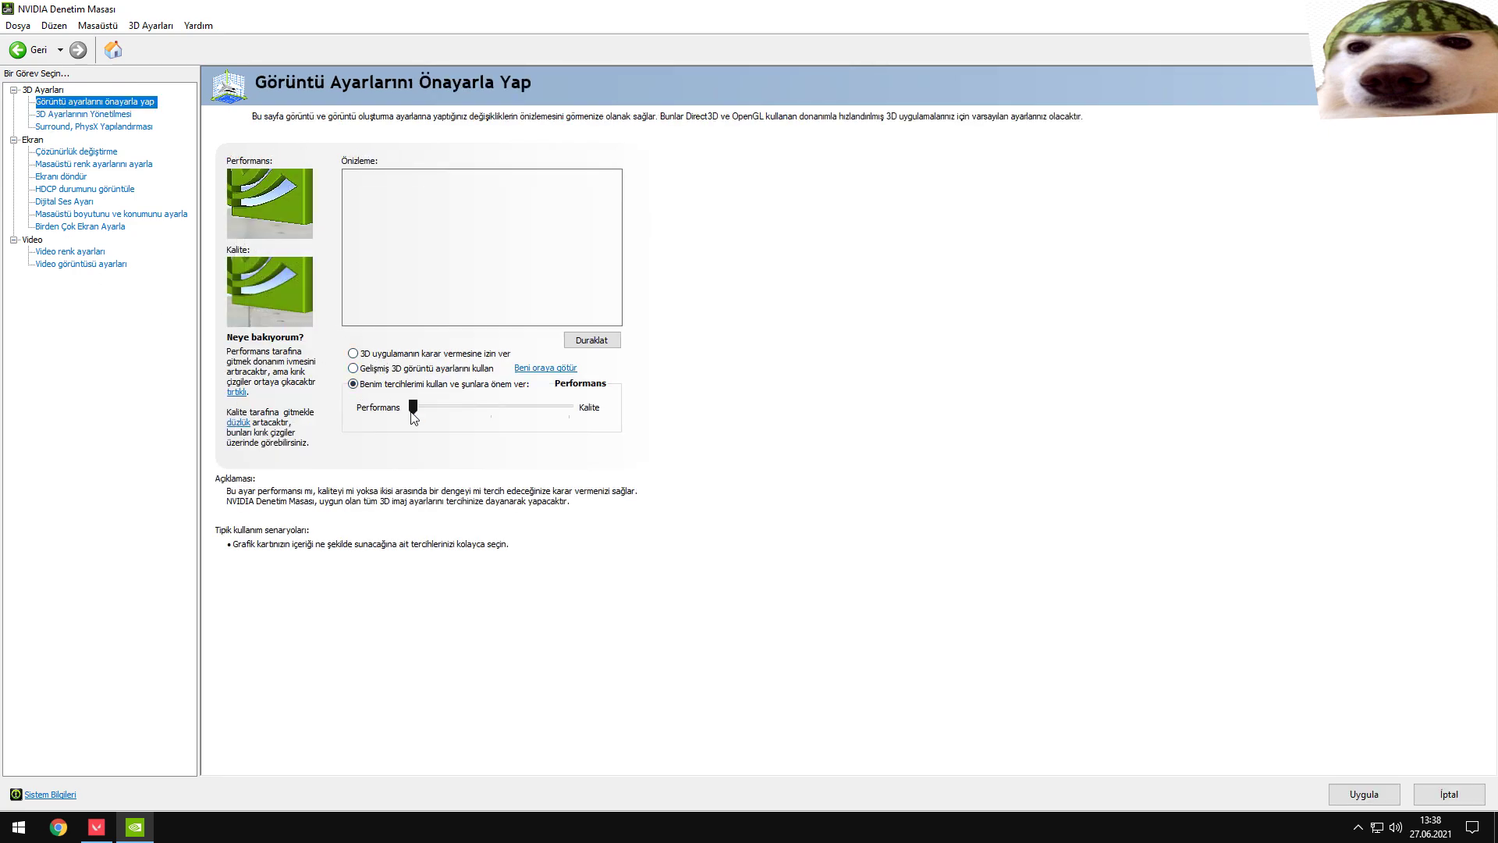
click(113, 114)
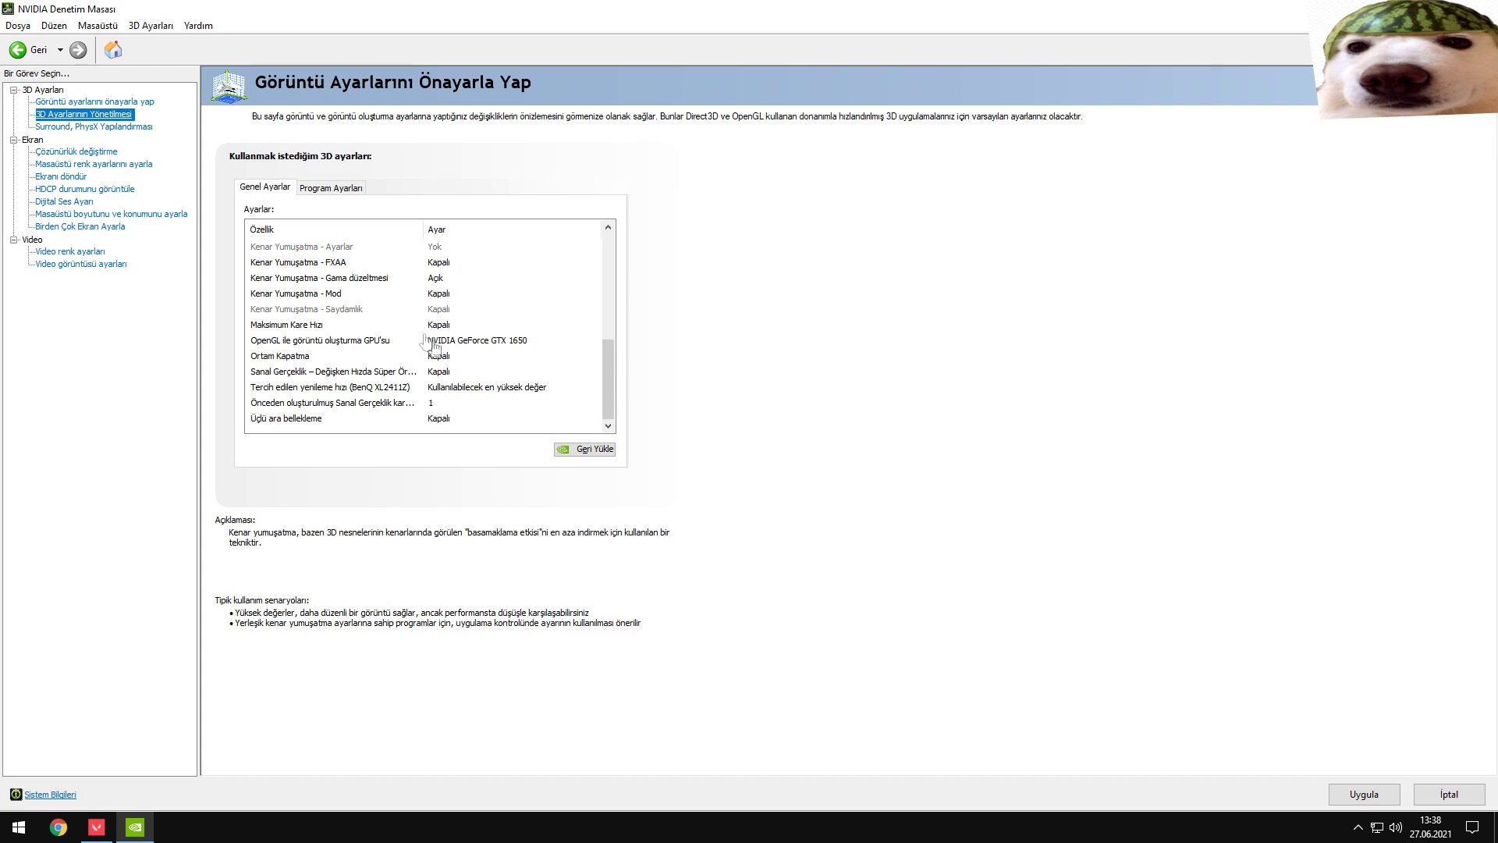
click(113, 103)
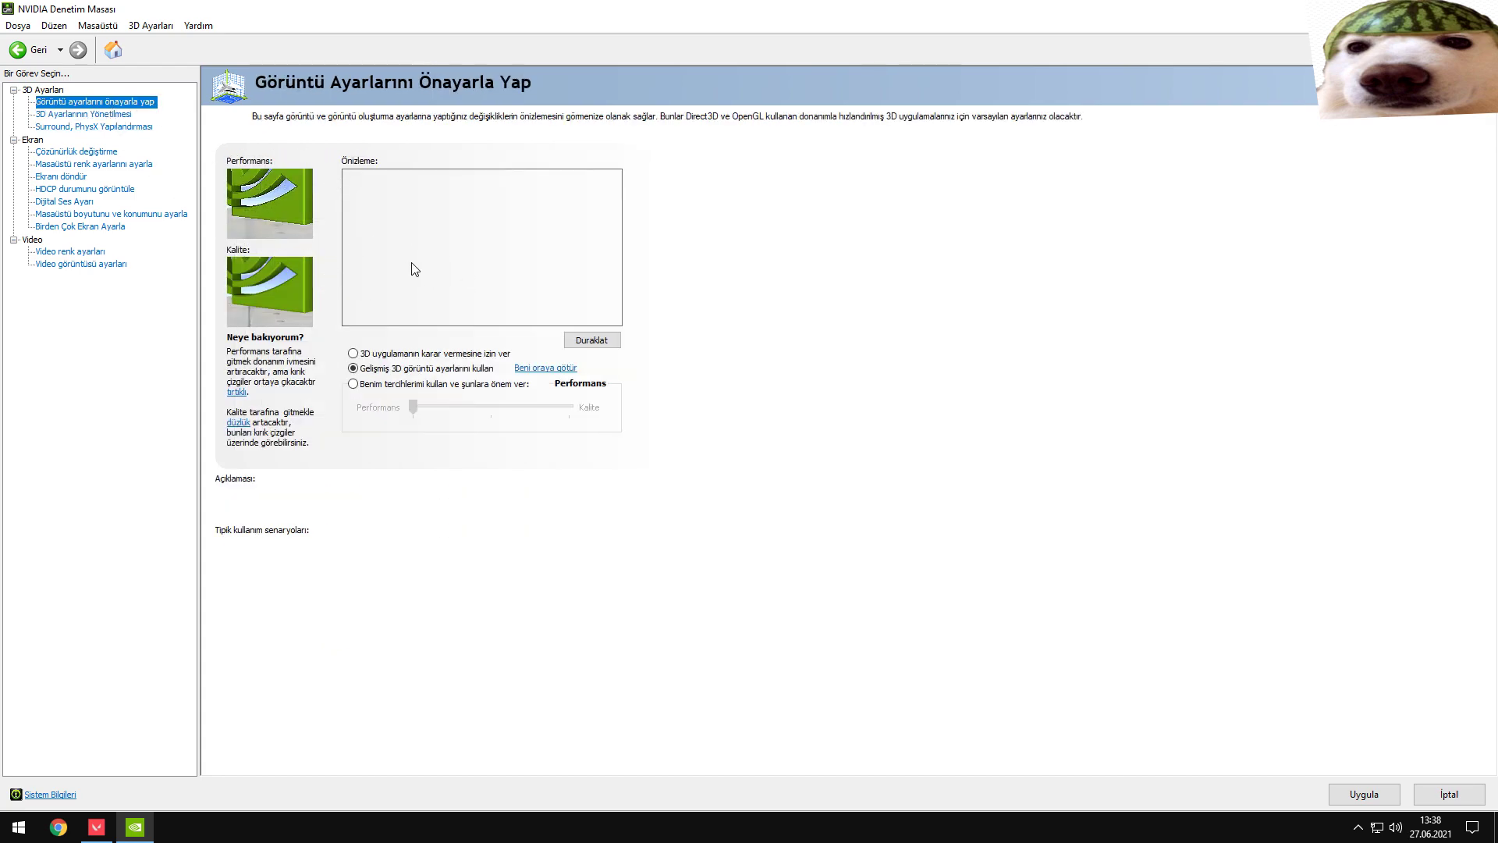
click(83, 114)
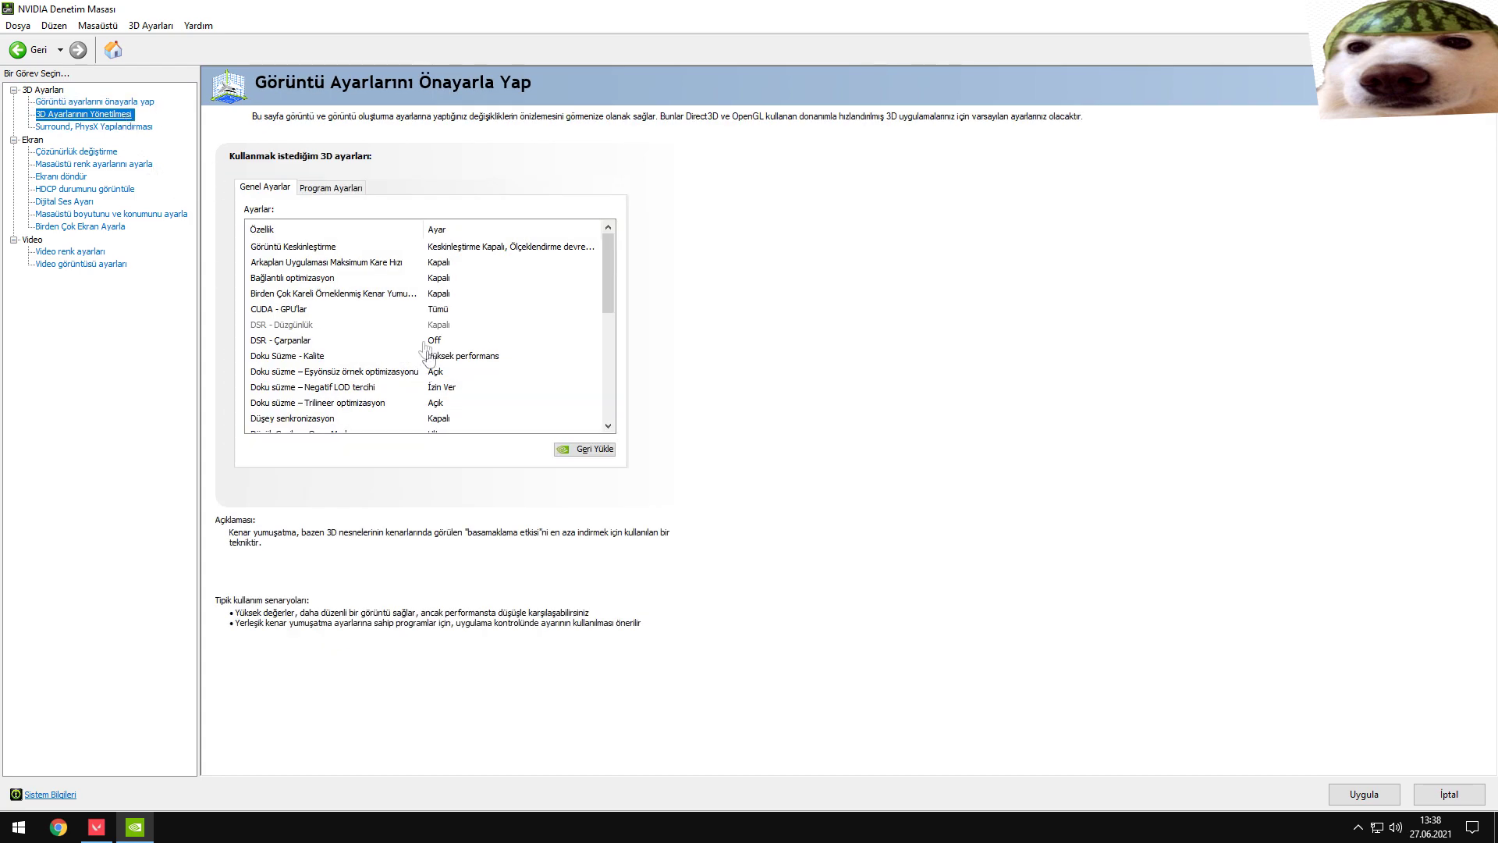
click(85, 102)
click(353, 383)
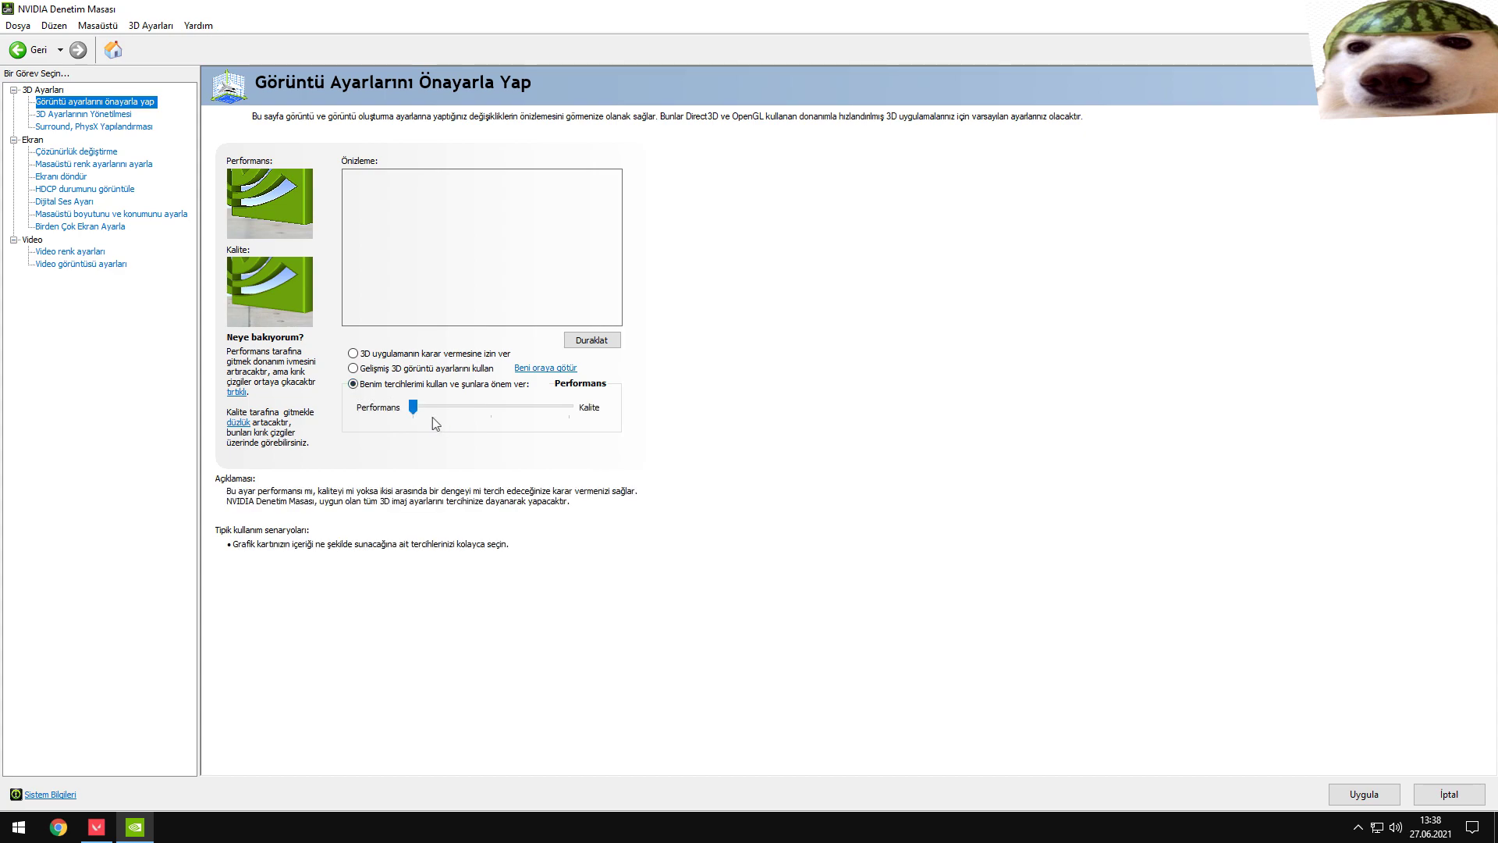
drag(418, 412, 160, 391)
click(1363, 794)
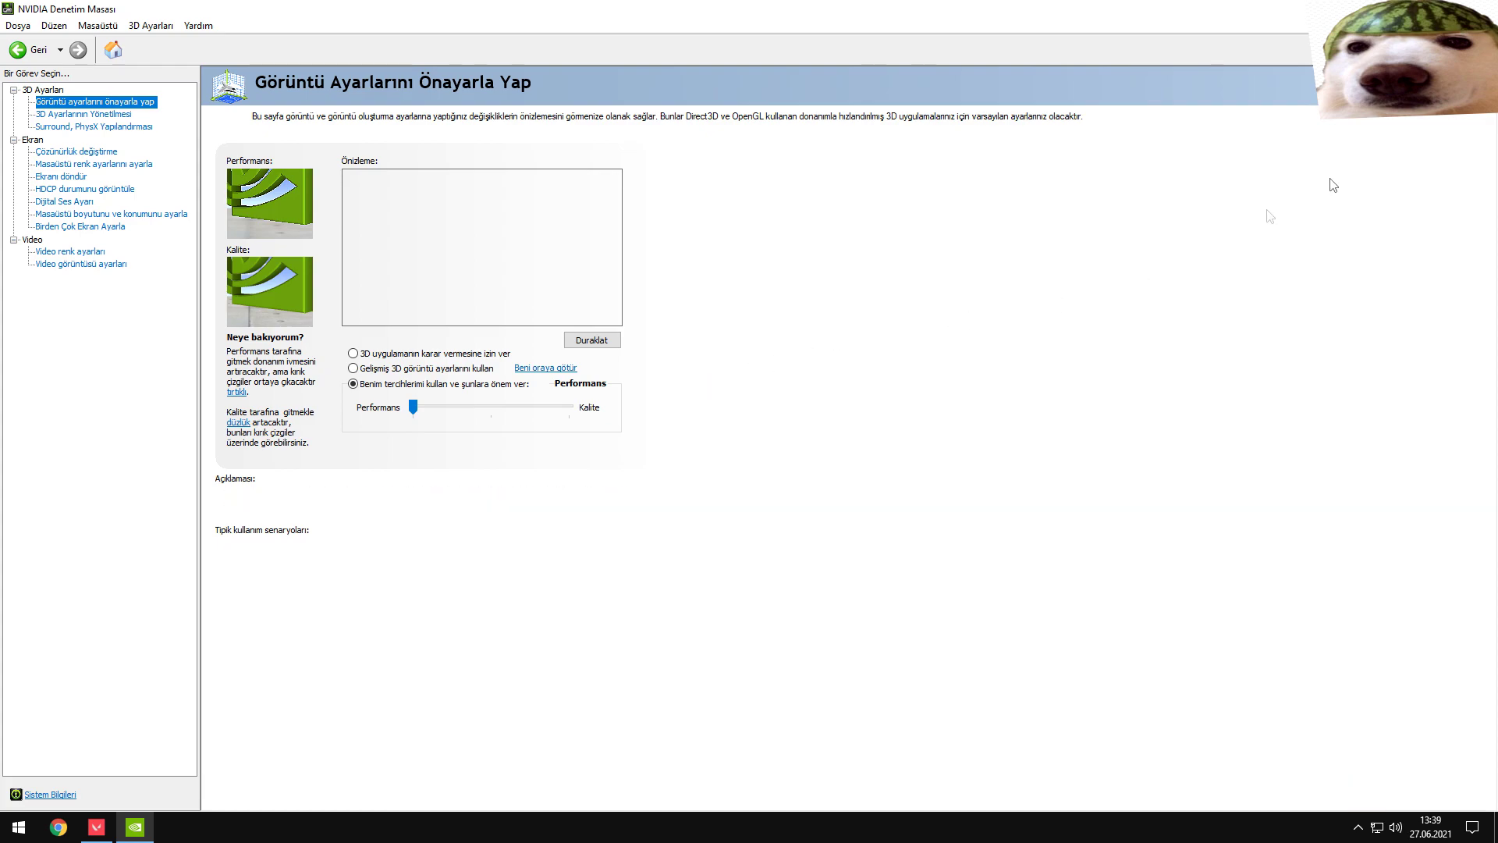
key(alt+F4)
- Set the VALORANT shortcut in the depo folder to run as administrator in its compatibility properties
double_click(26, 147)
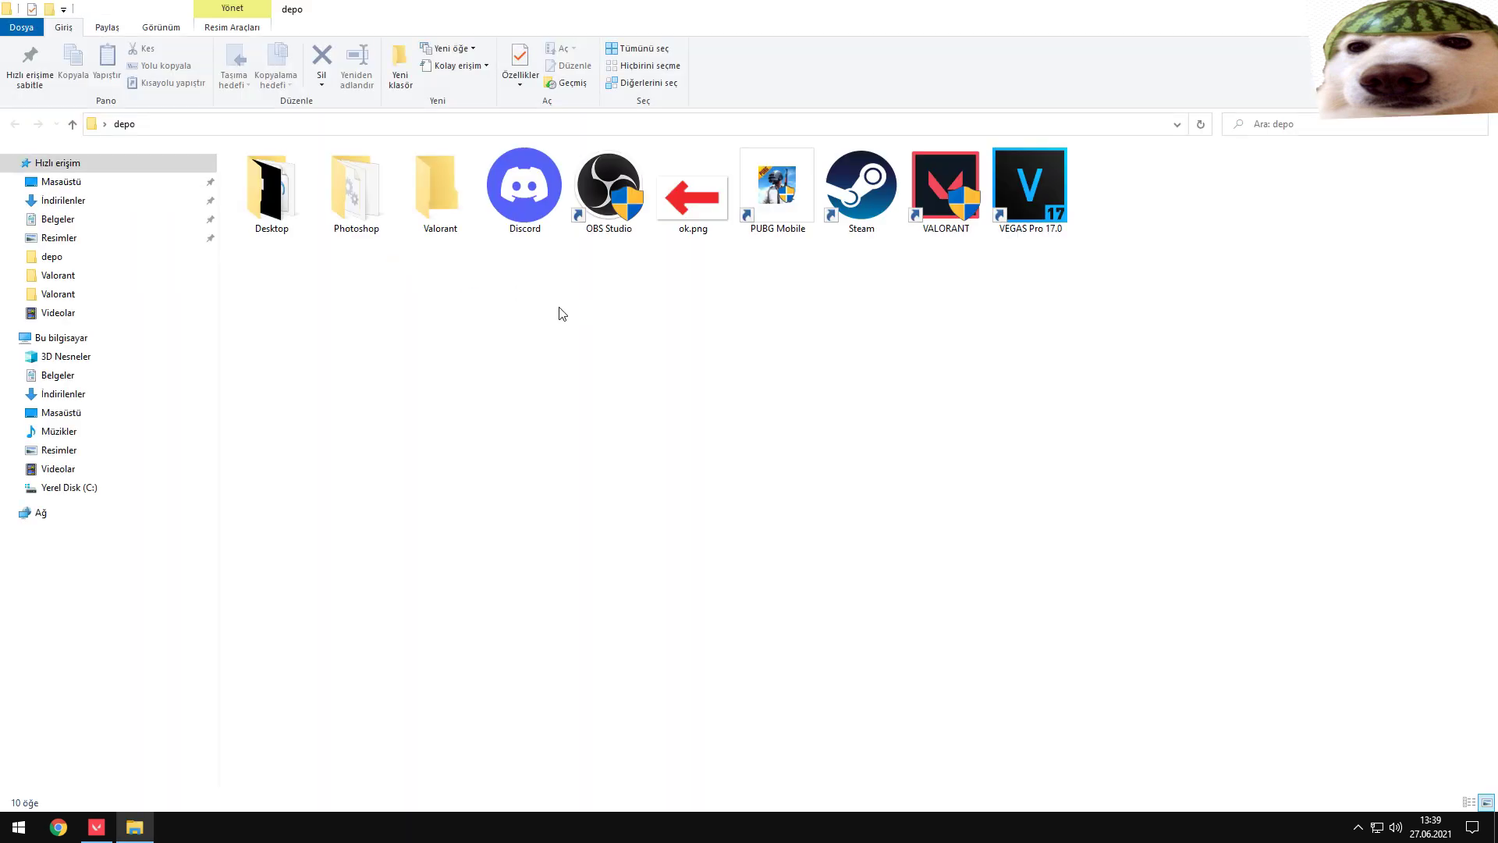
right_click(948, 181)
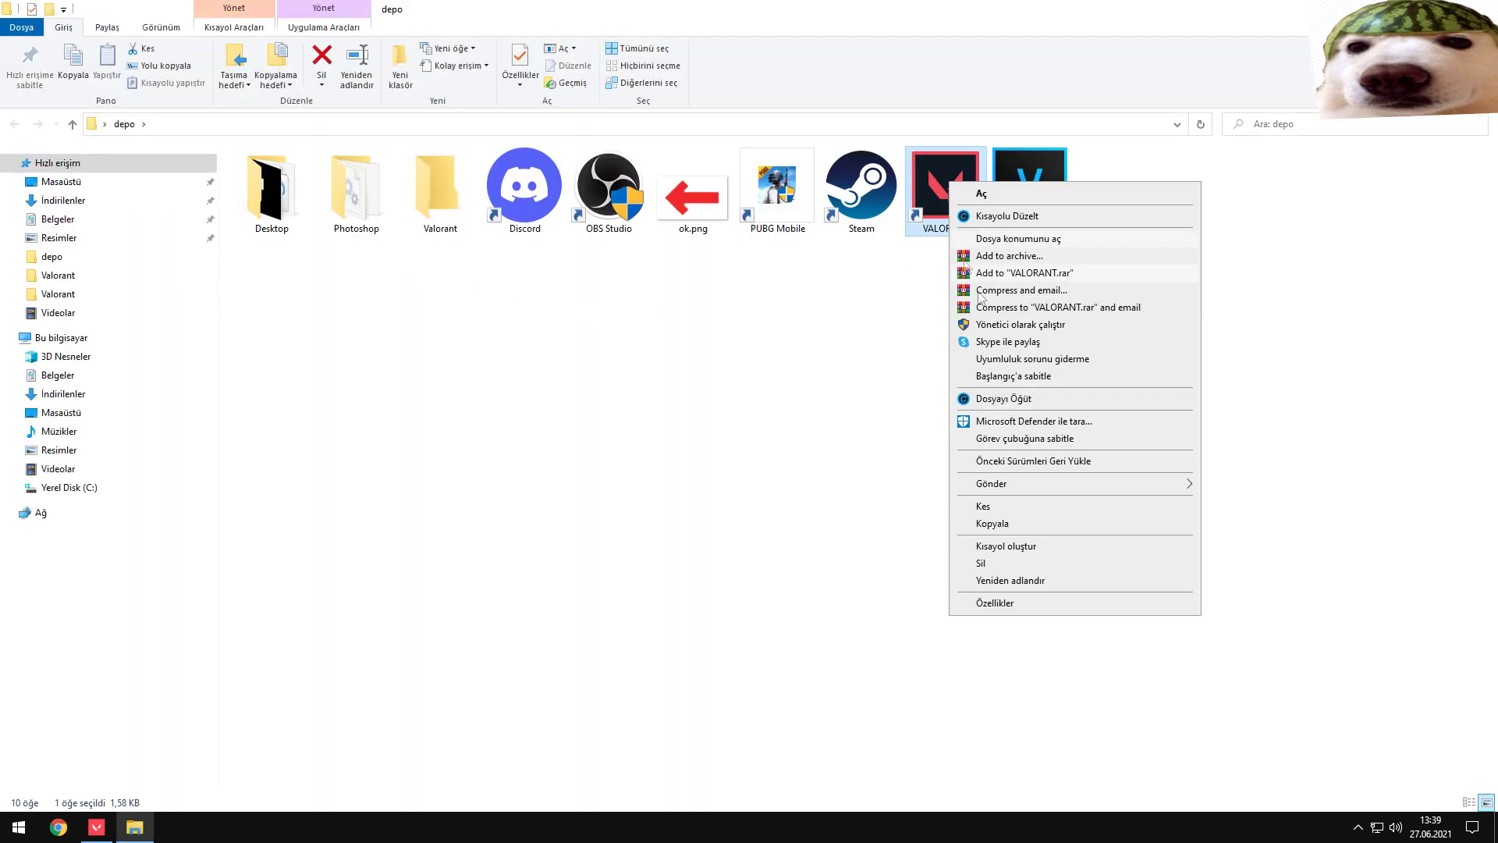
click(1014, 604)
drag(1108, 192, 965, 187)
click(908, 213)
click(840, 460)
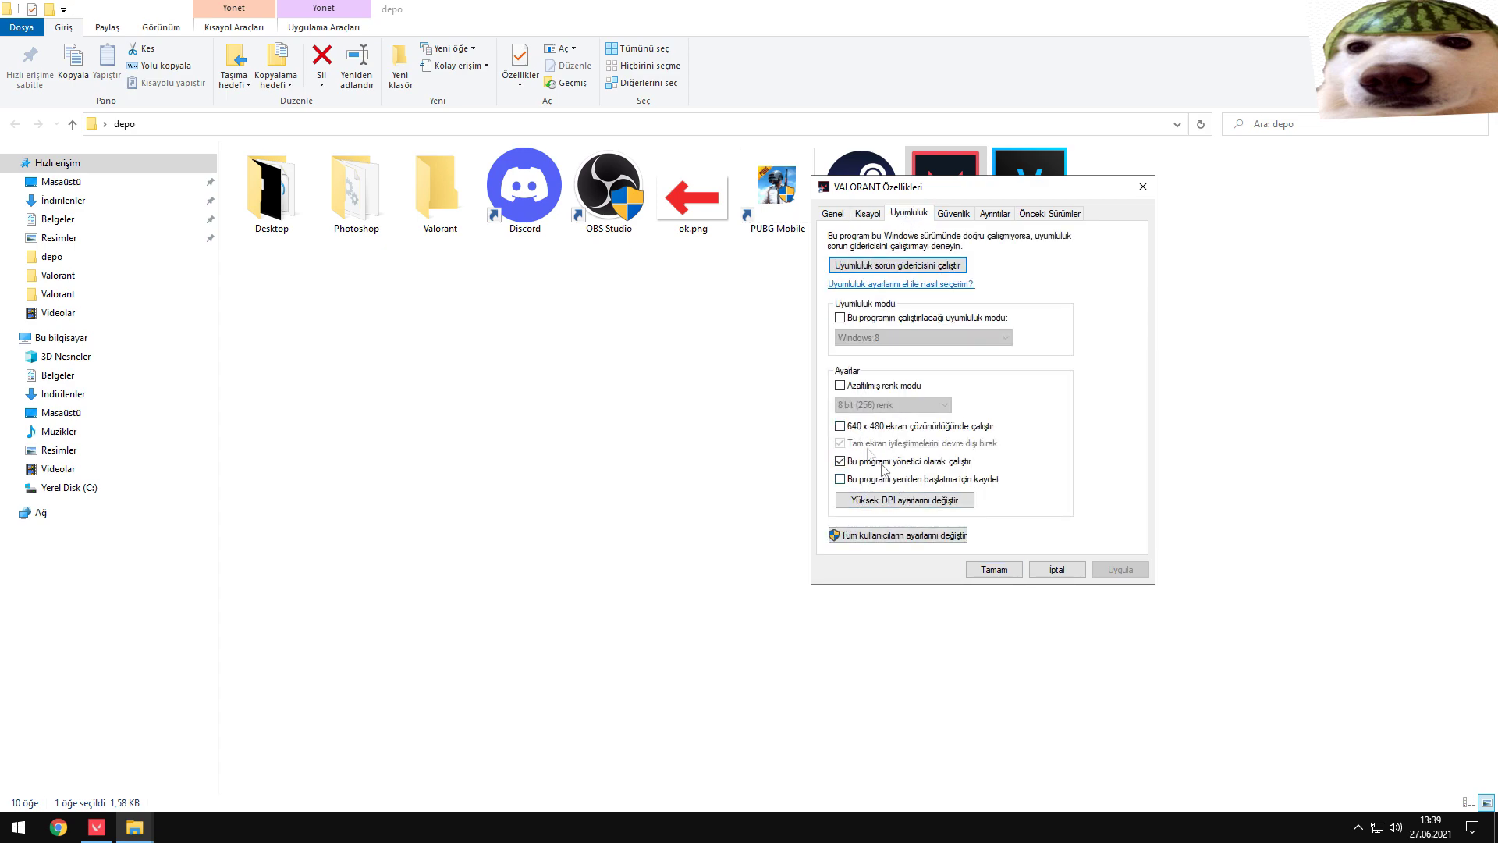
- Review the VALORANT shortcut's high DPI settings, then confirm its properties and return to a refreshed desktop
click(851, 503)
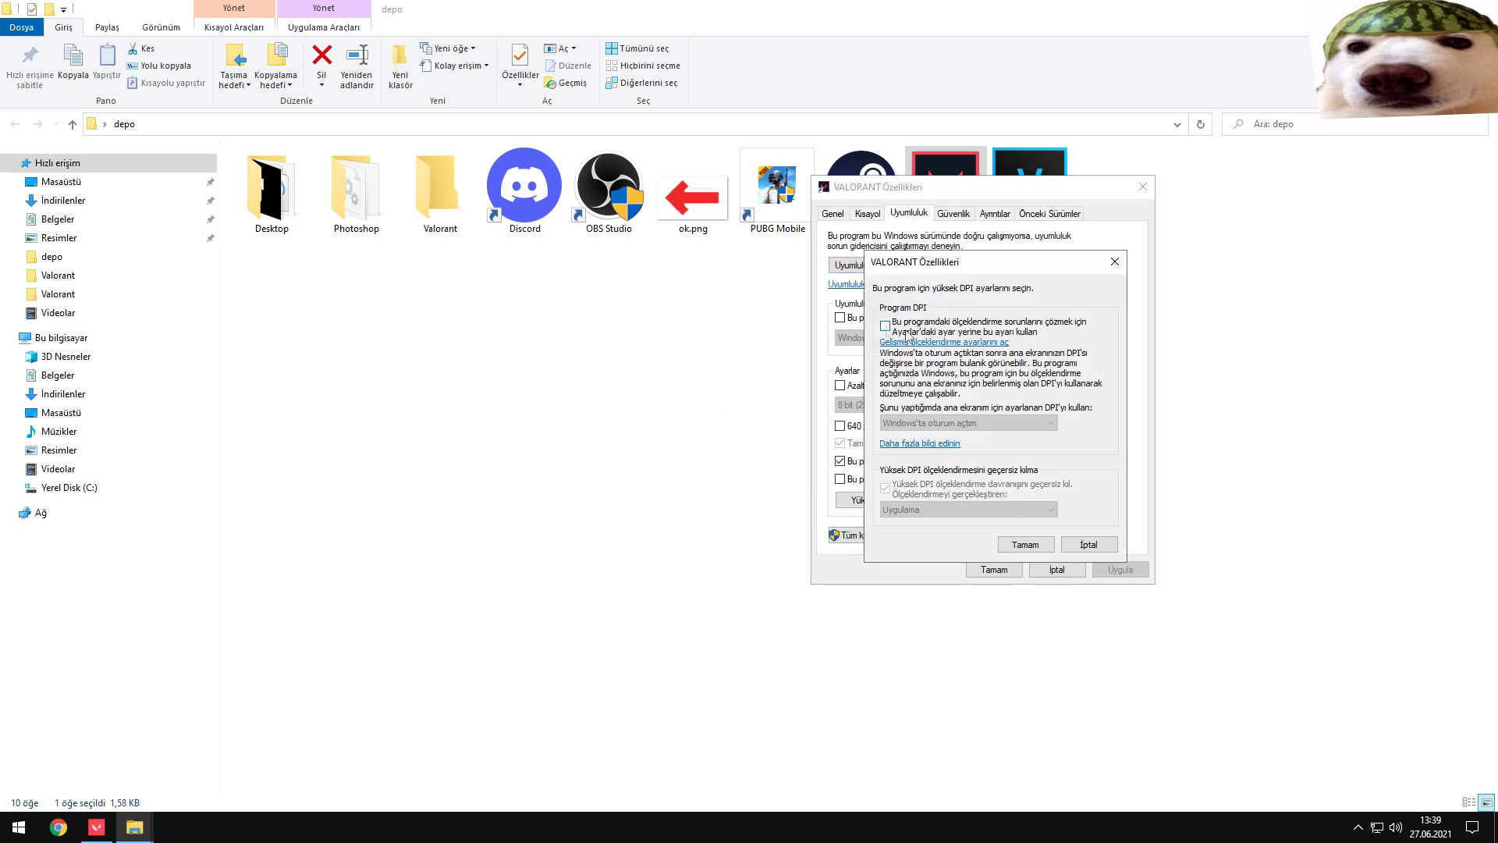
click(1024, 547)
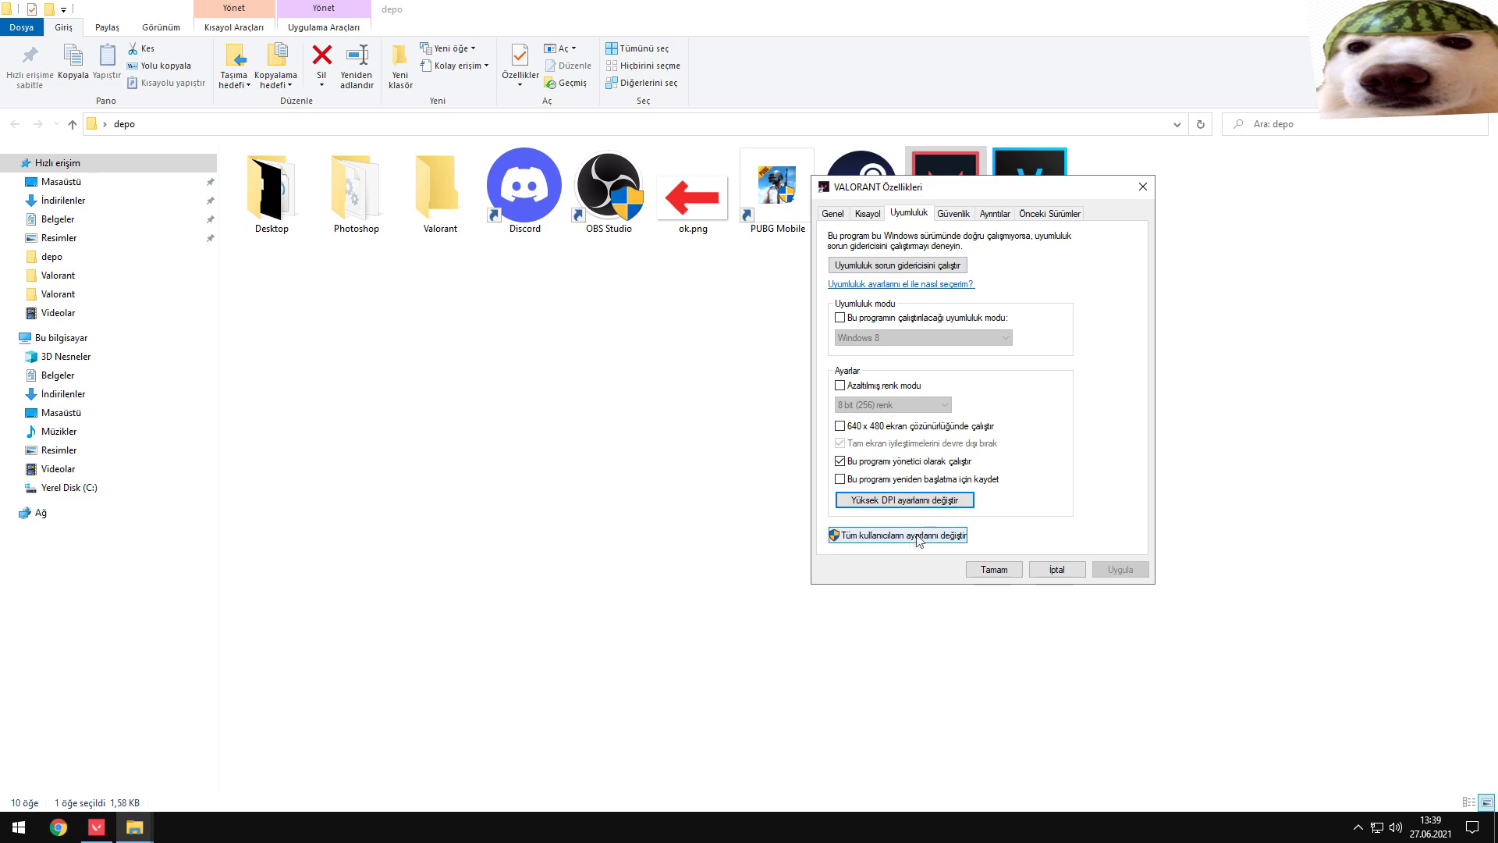
click(988, 576)
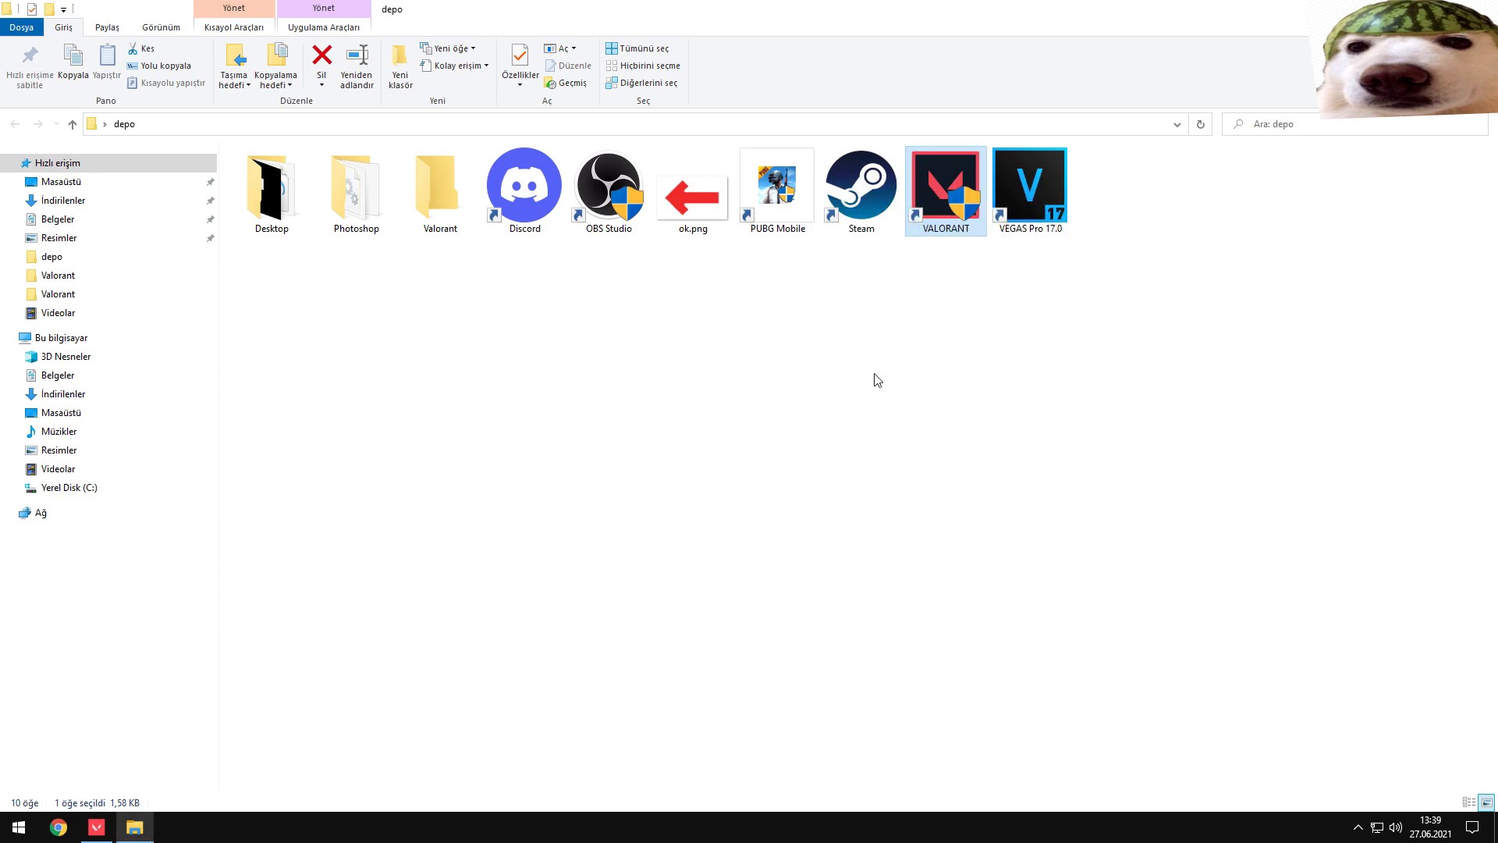
key(alt+F4)
right_click(367, 284)
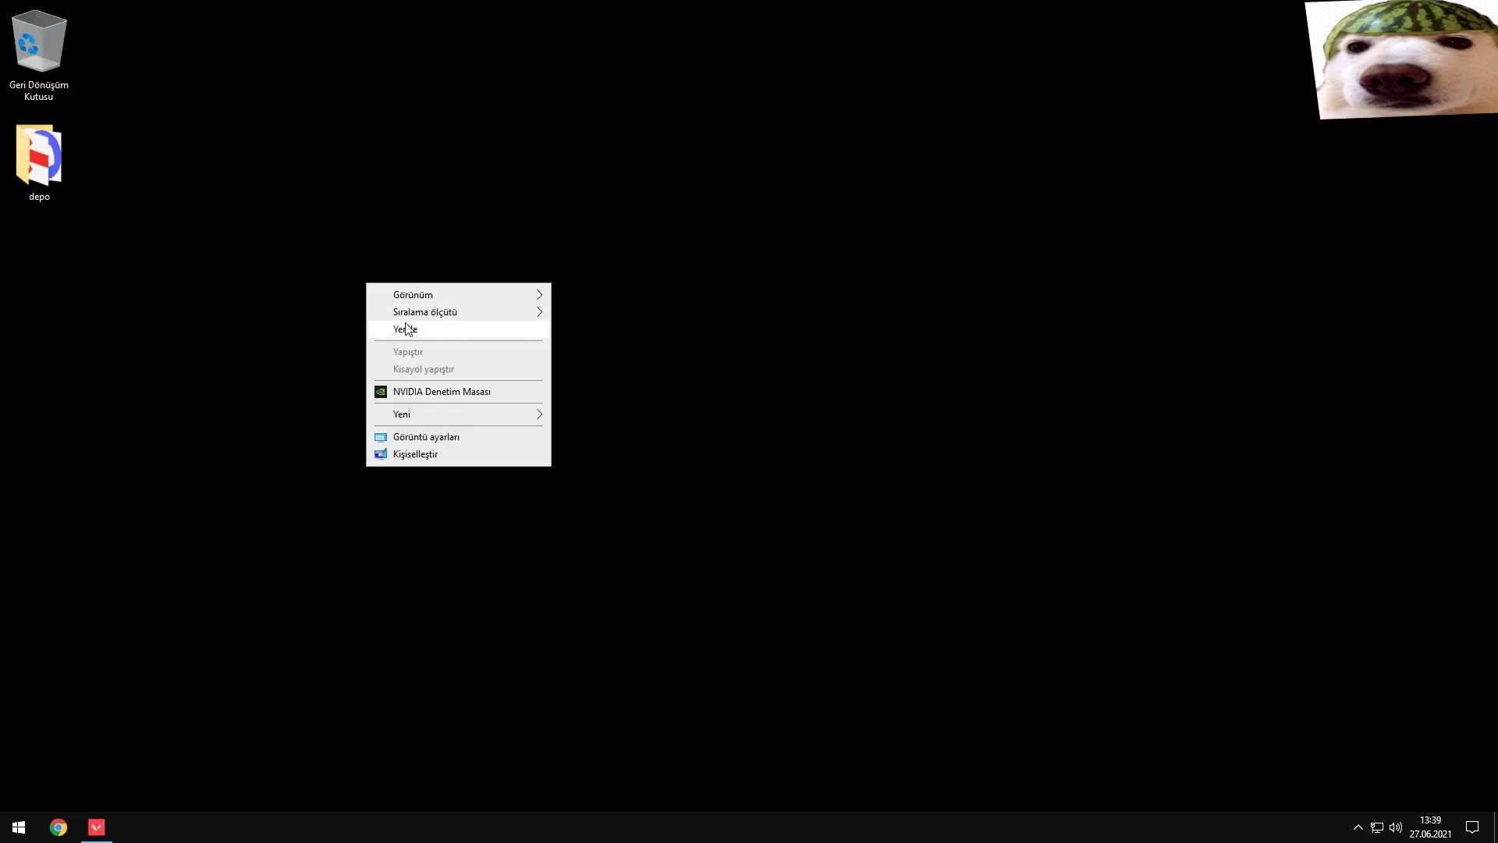
click(405, 323)
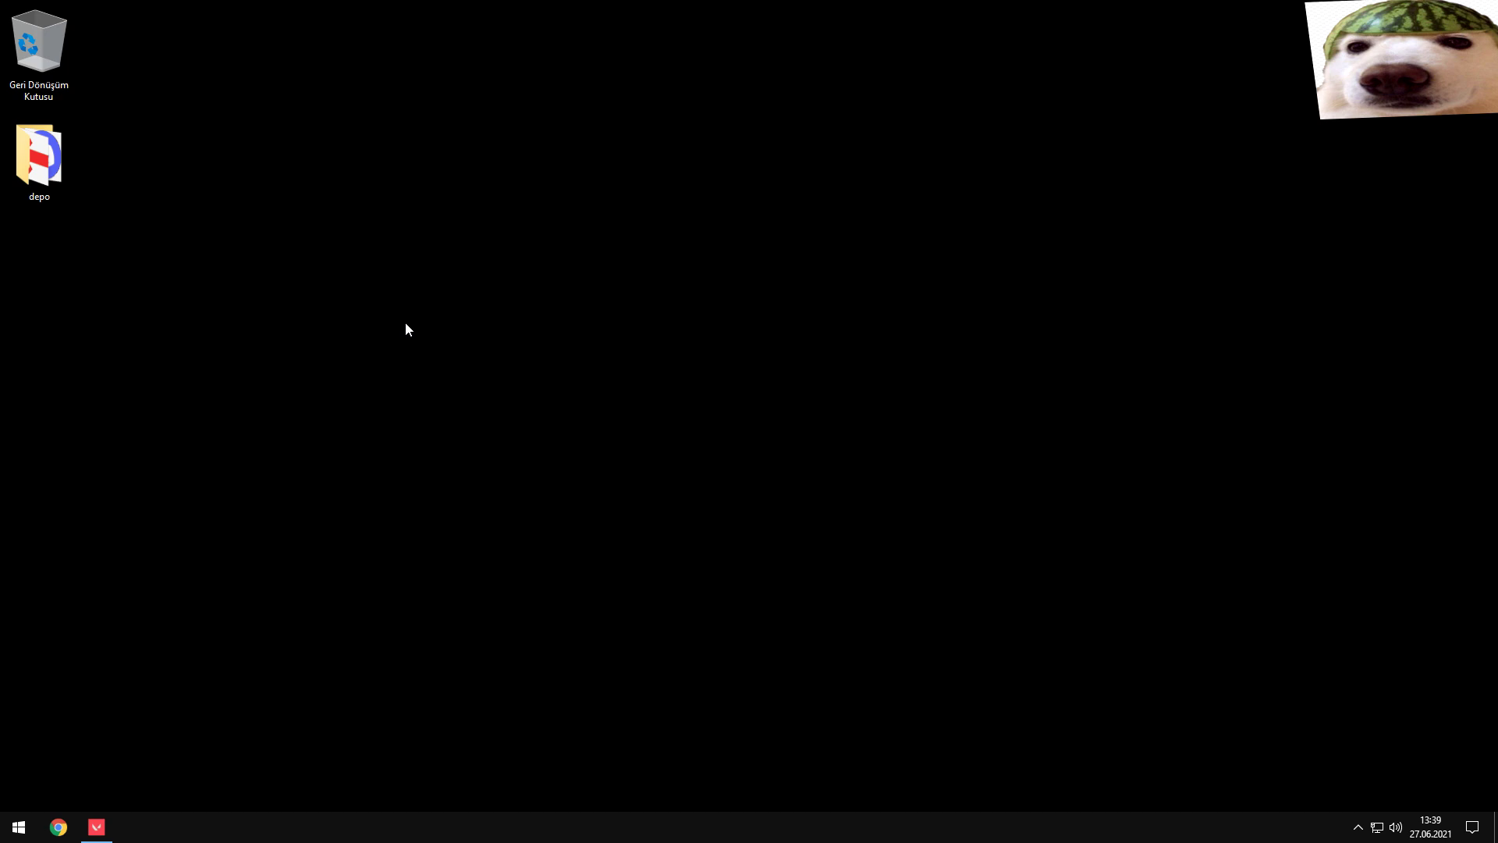